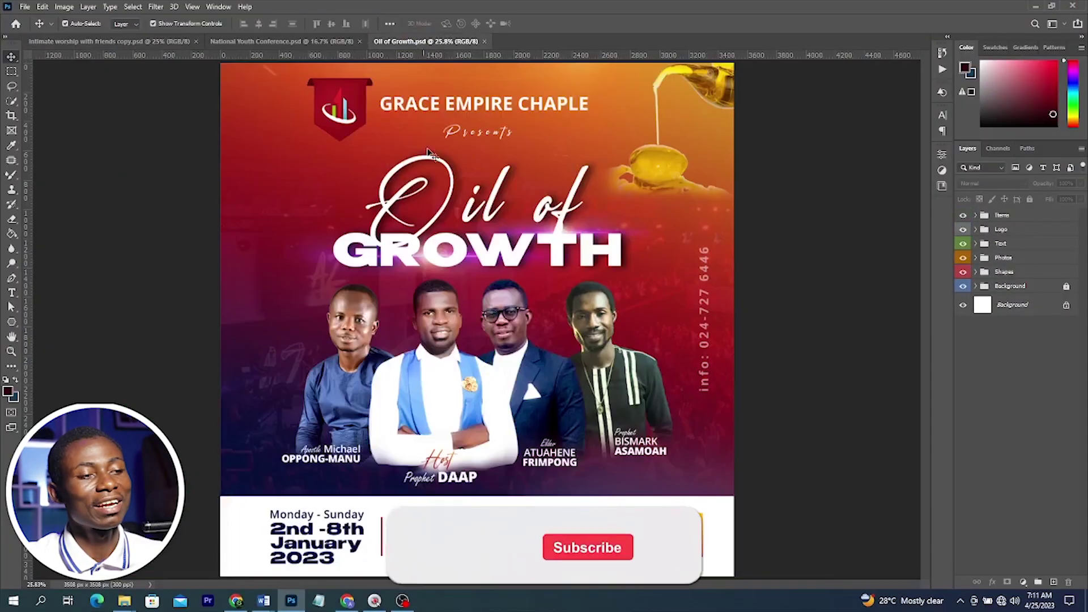
Review the open flyer designs National Youth Conference, Intimate Worship with Friends and Oil of Growth
click(309, 41)
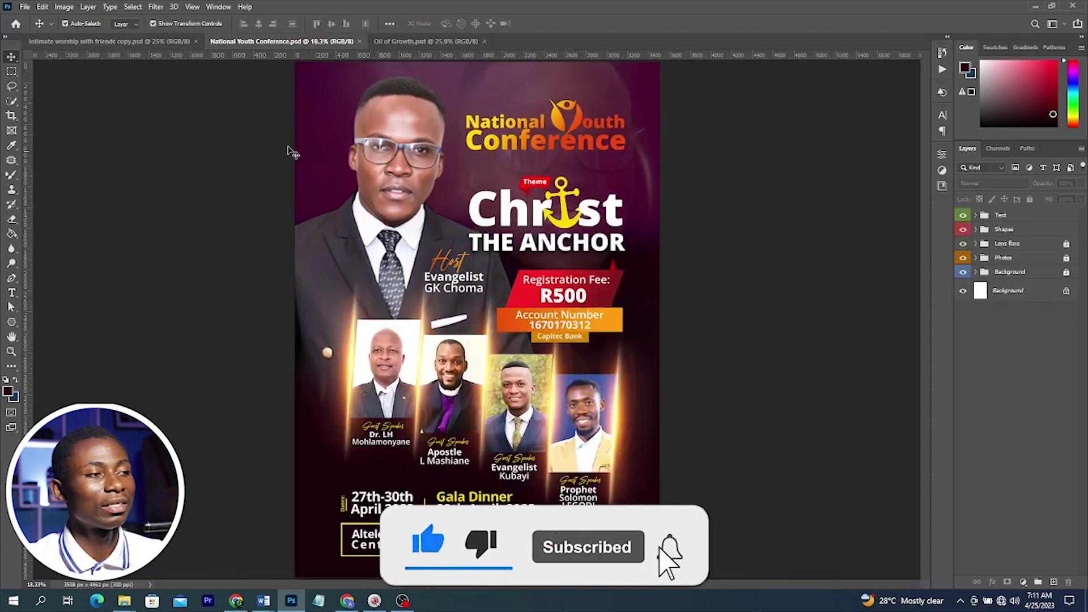
click(108, 41)
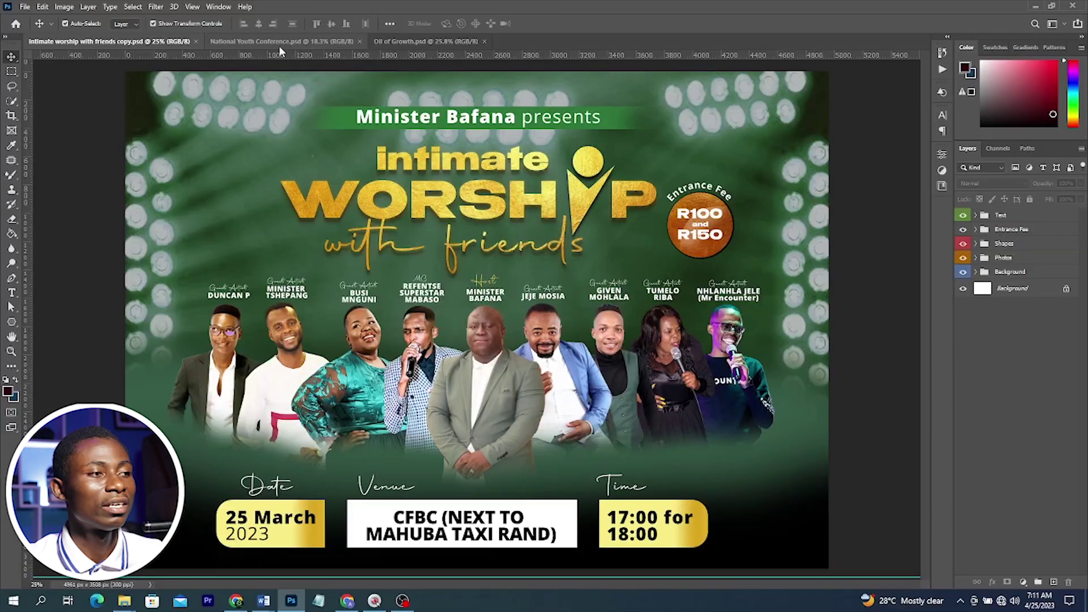
click(279, 44)
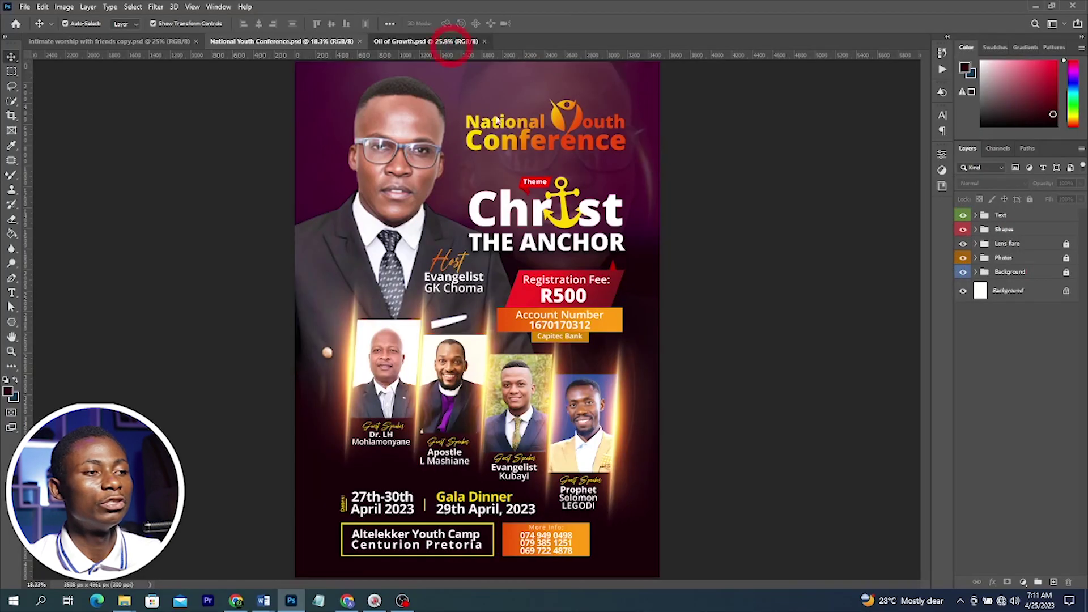
click(447, 43)
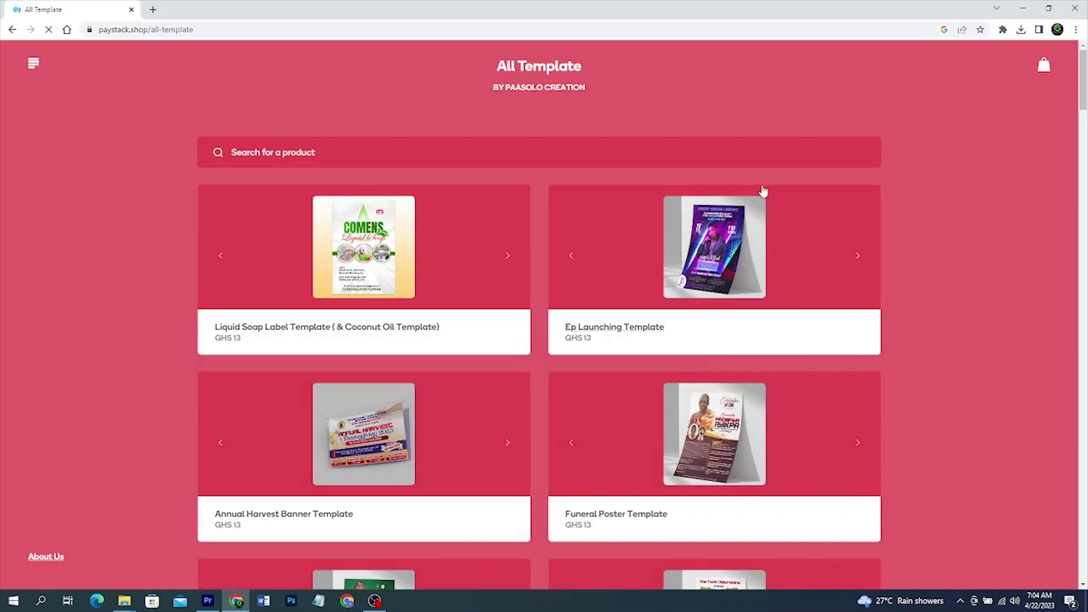
Browse the flyer, poster and citation templates on the All Template shop page
scroll(763, 191, down, 7)
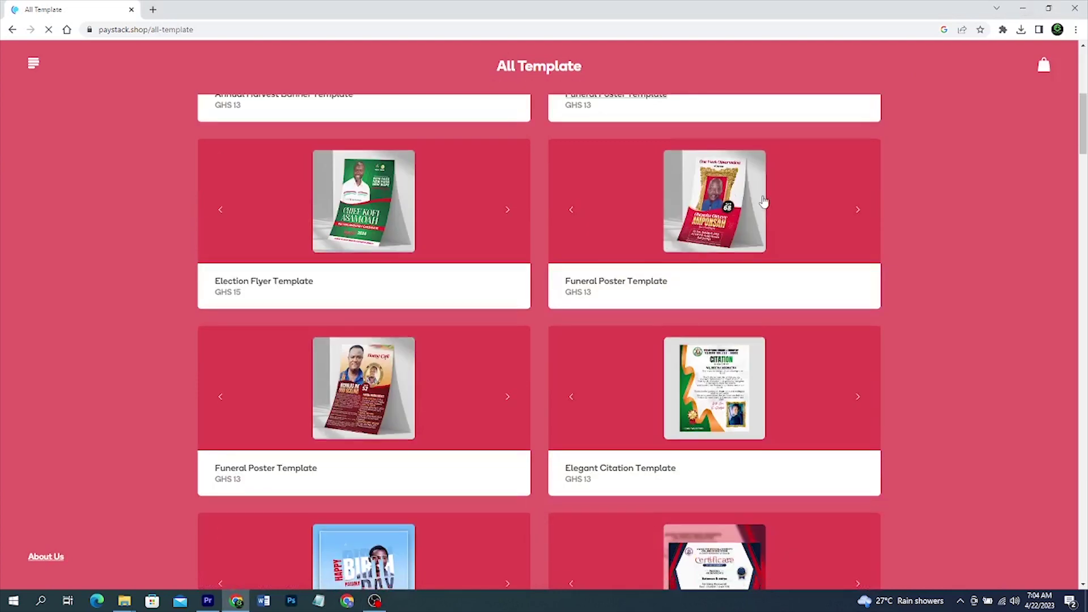
scroll(764, 202, down, 5)
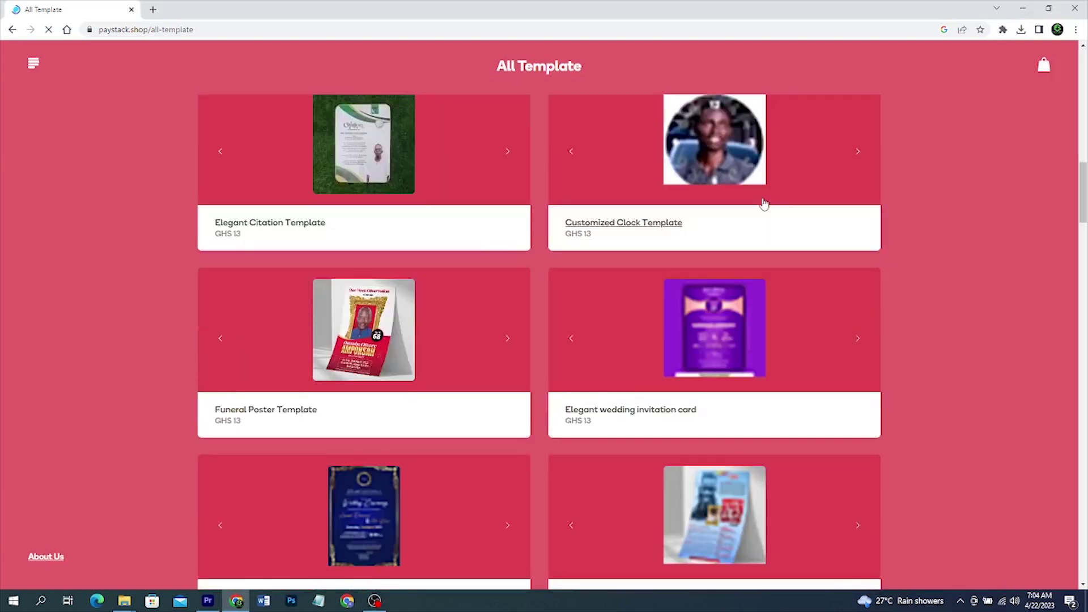
scroll(763, 203, down, 5)
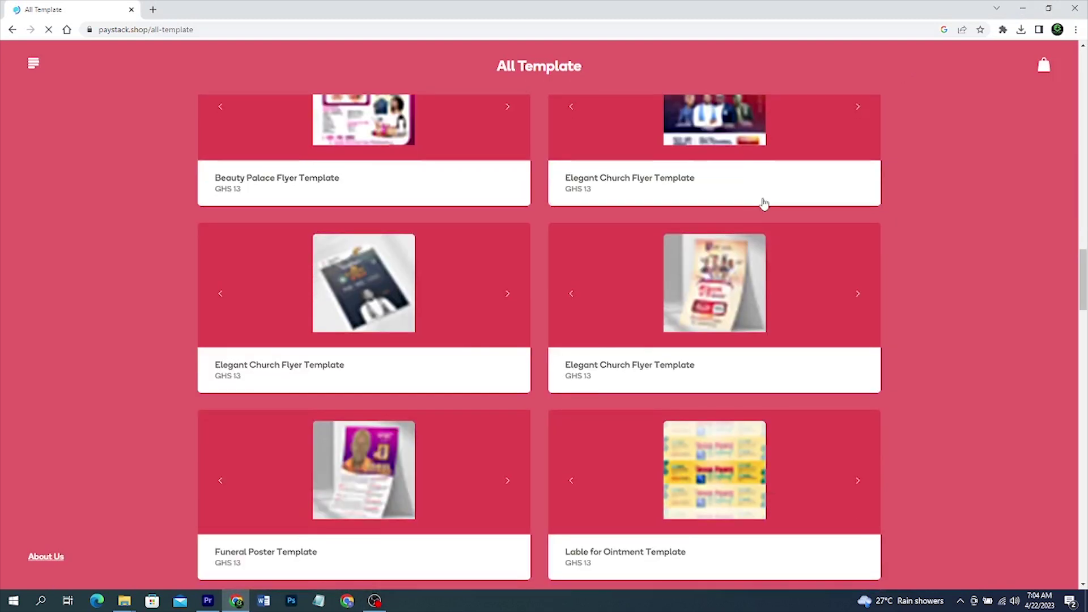
scroll(763, 203, down, 5)
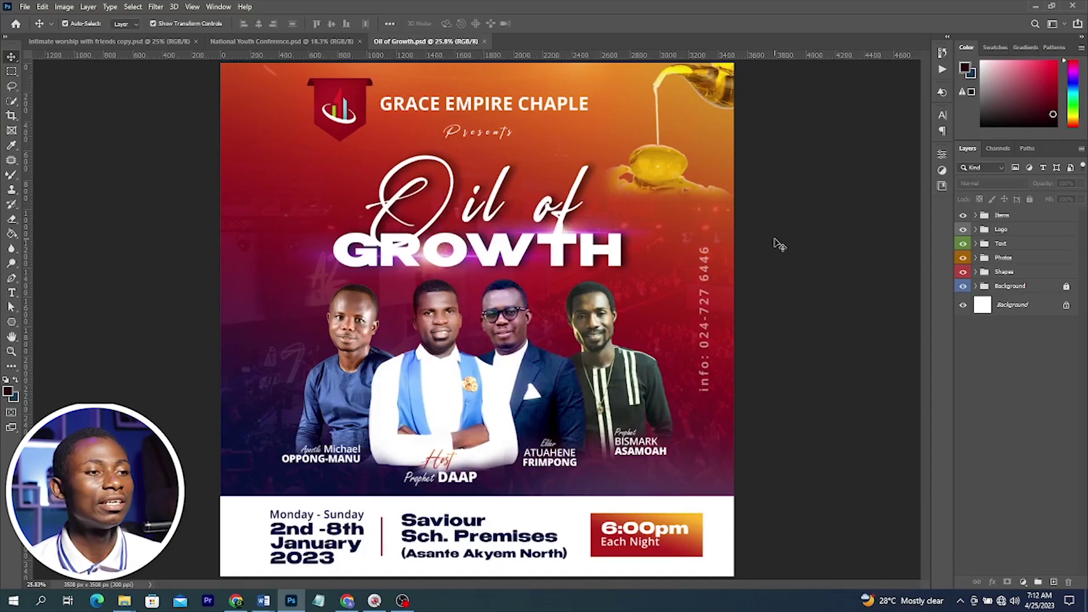
key(ctrl+Tab)
click(438, 44)
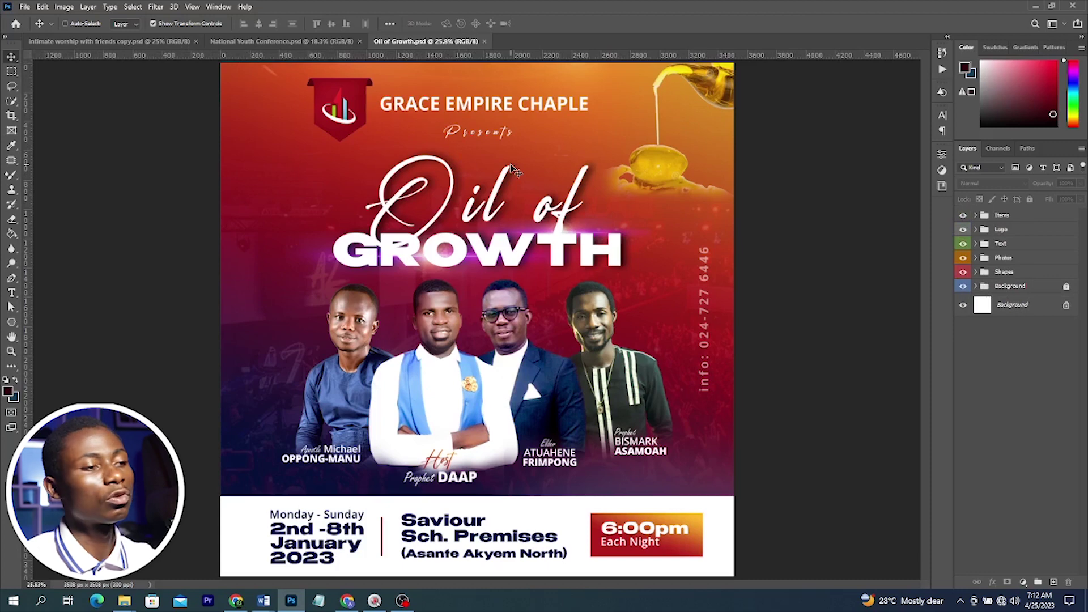
key(ctrl+n)
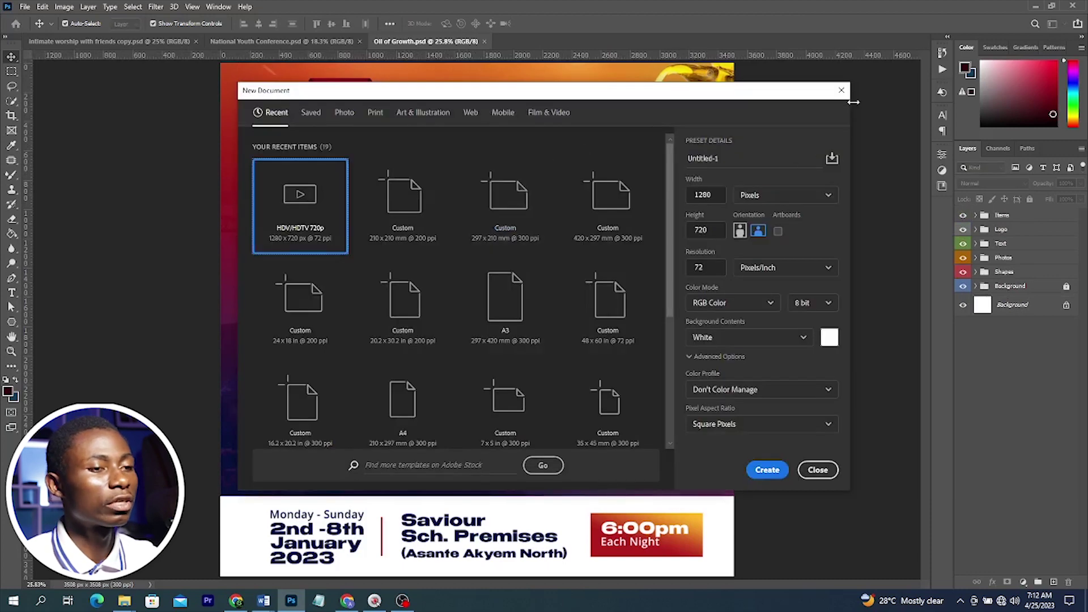
click(841, 90)
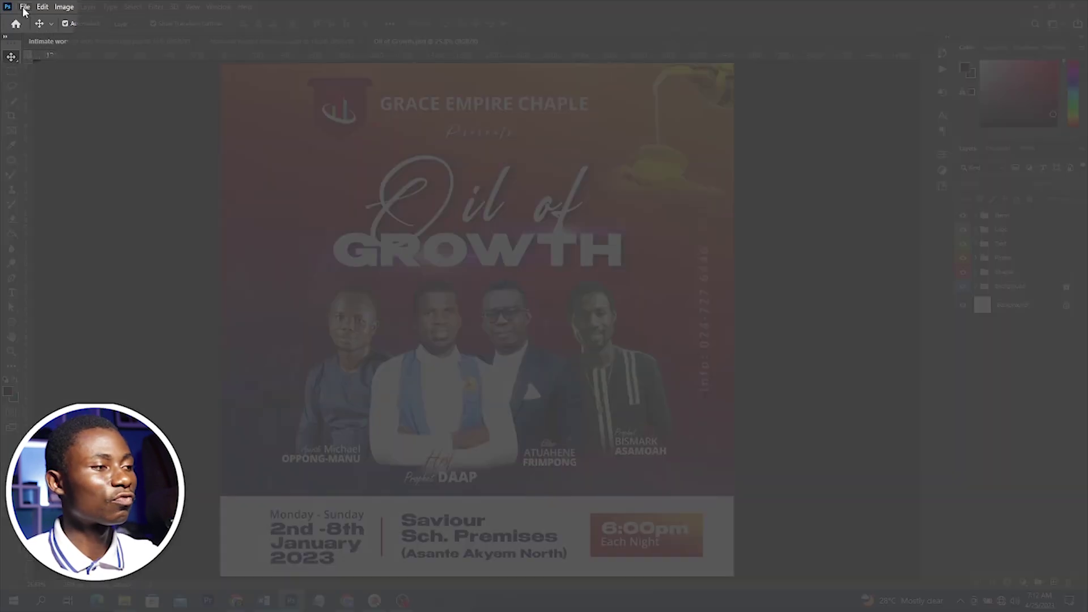
Set up a new document 10 inches wide and 10 inches high at a resolution of 300 pixels/inch
click(25, 7)
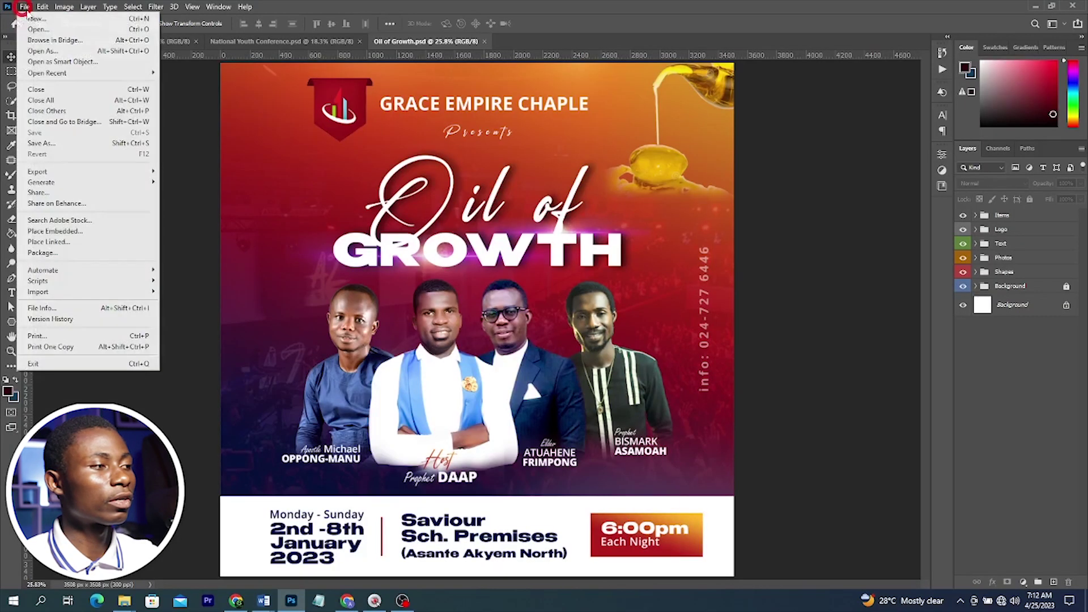
click(51, 19)
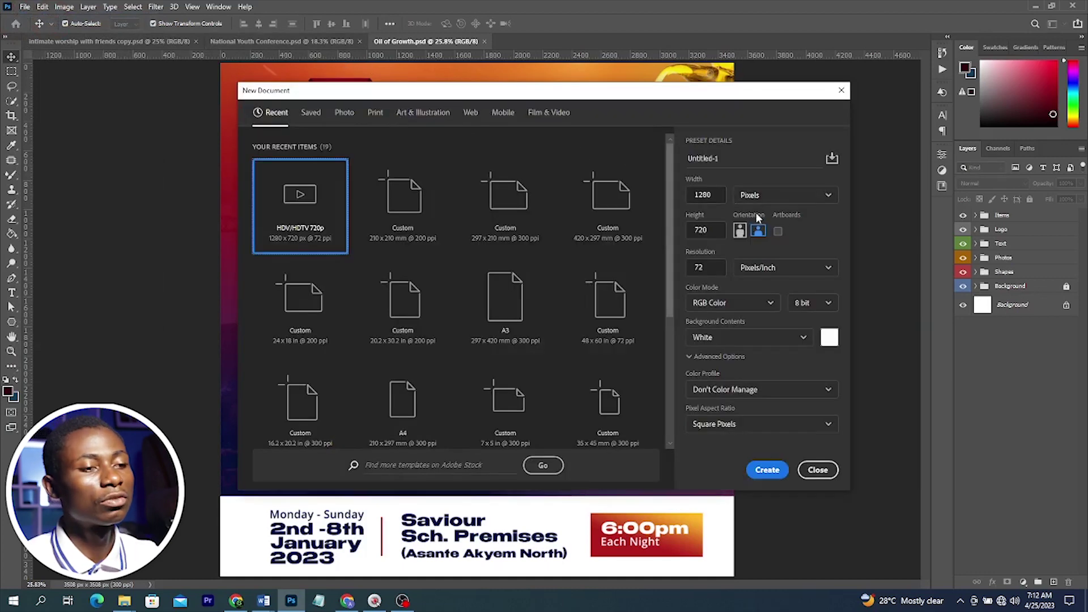
click(760, 195)
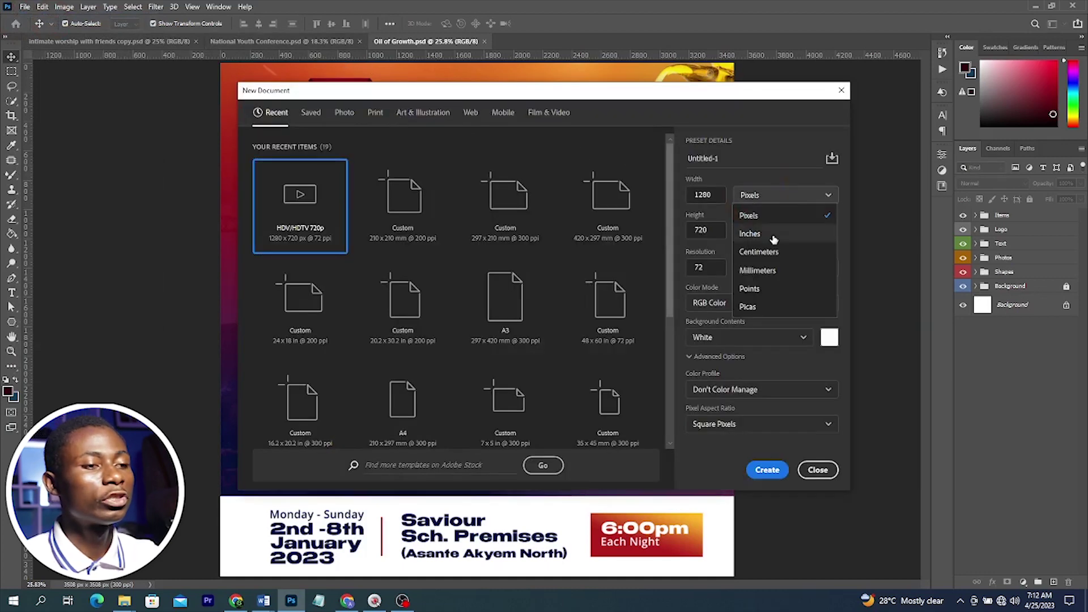
click(751, 233)
double_click(717, 195)
text(1)
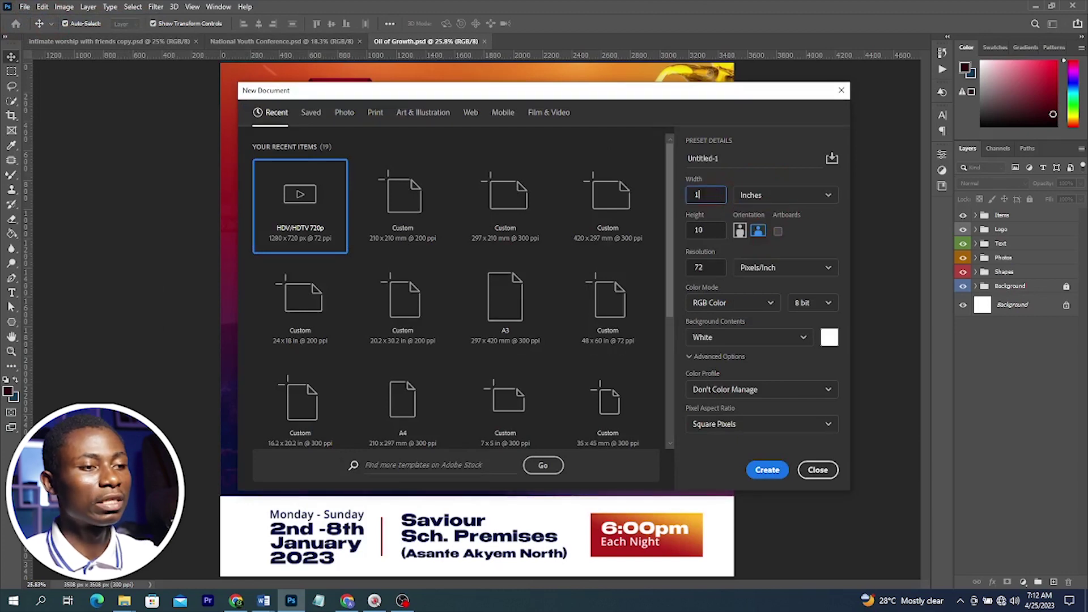
double_click(700, 267)
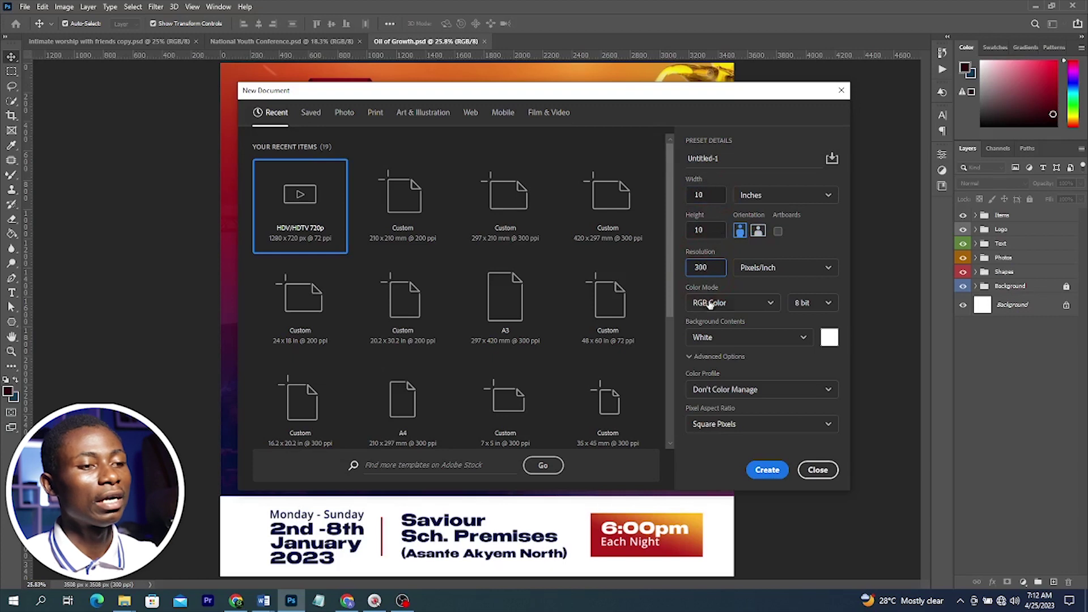
Switch the new document's size unit to pixels and create the blank document
click(754, 194)
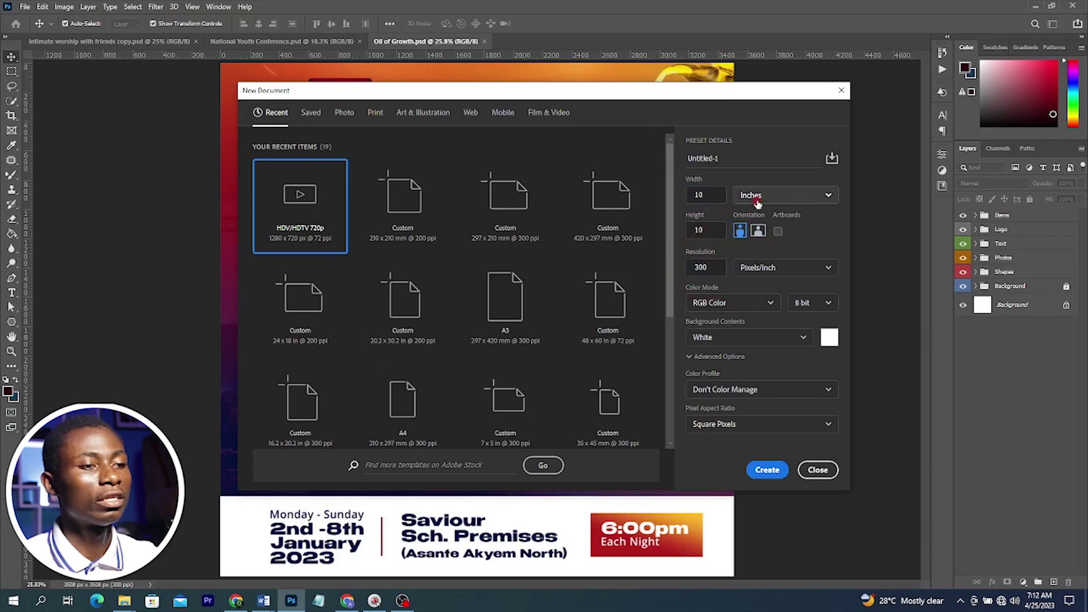
click(751, 214)
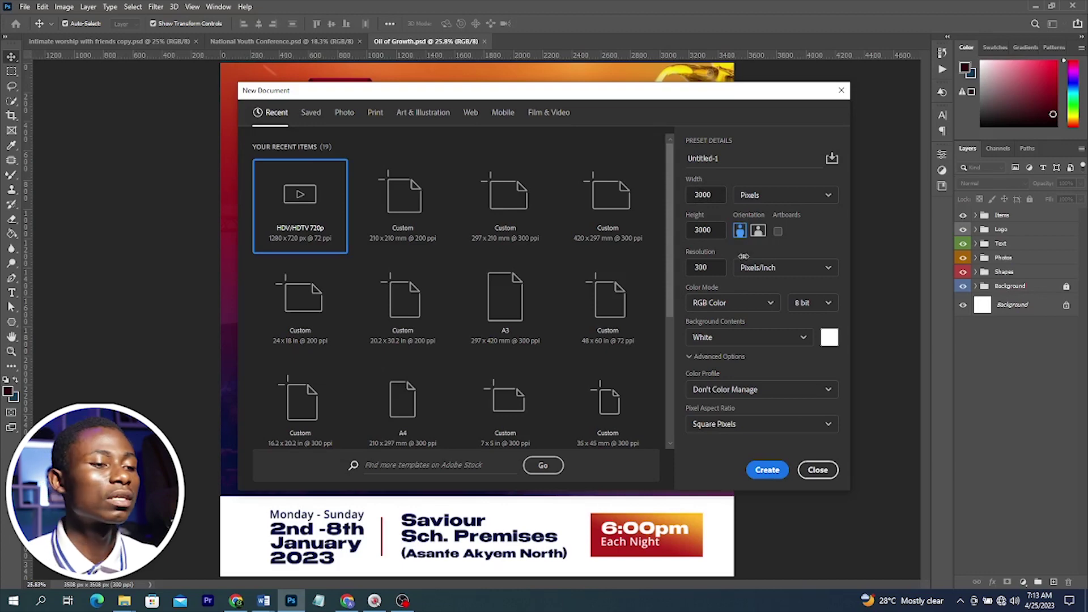
click(769, 471)
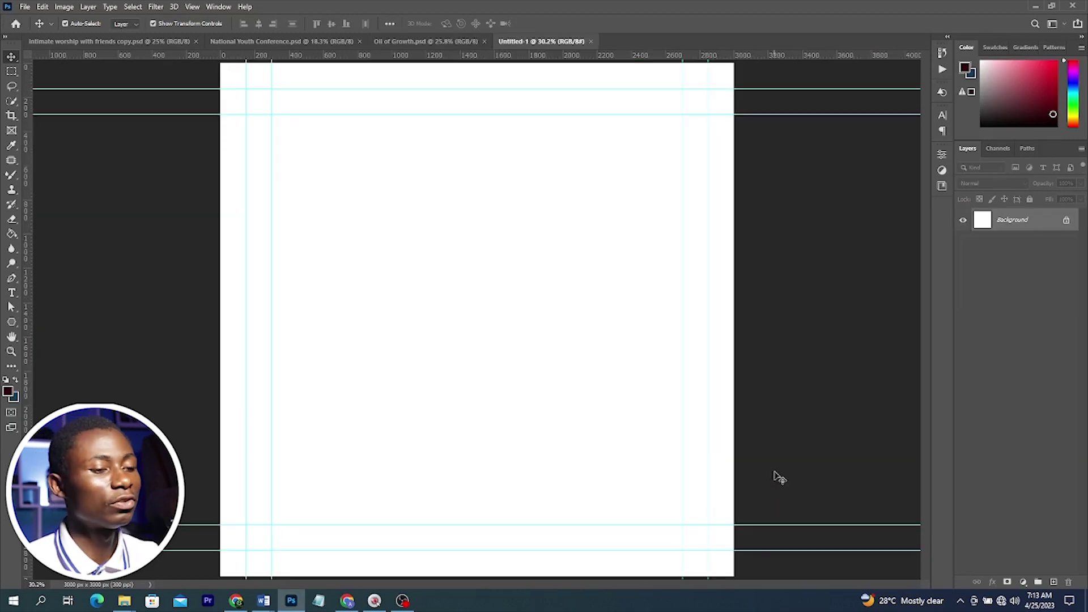
scroll(760, 431, down, 2)
scroll(742, 340, up, 2)
scroll(726, 209, down, 1)
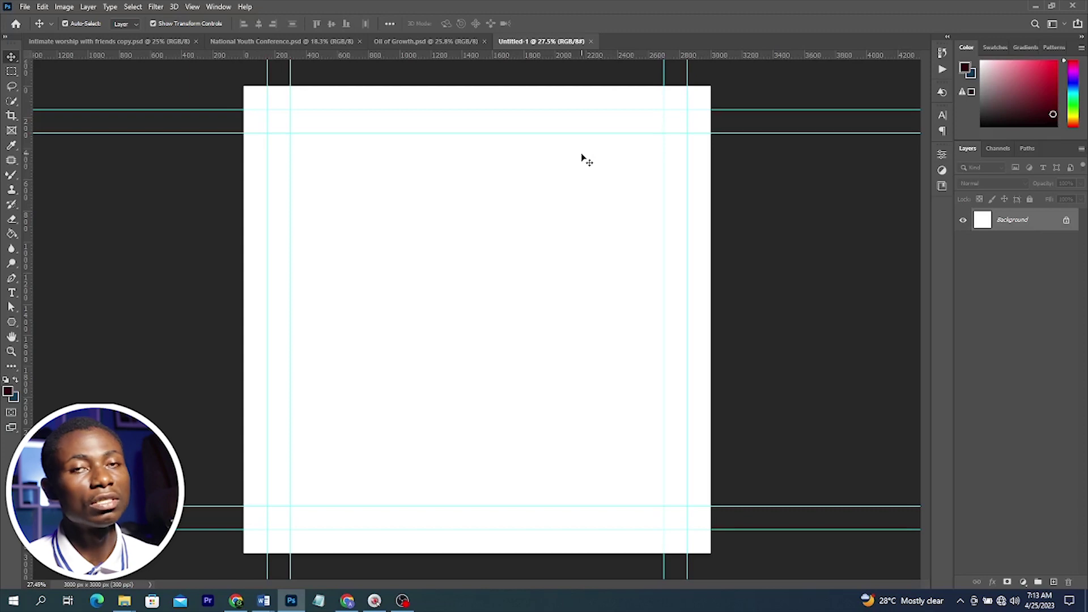
click(190, 8)
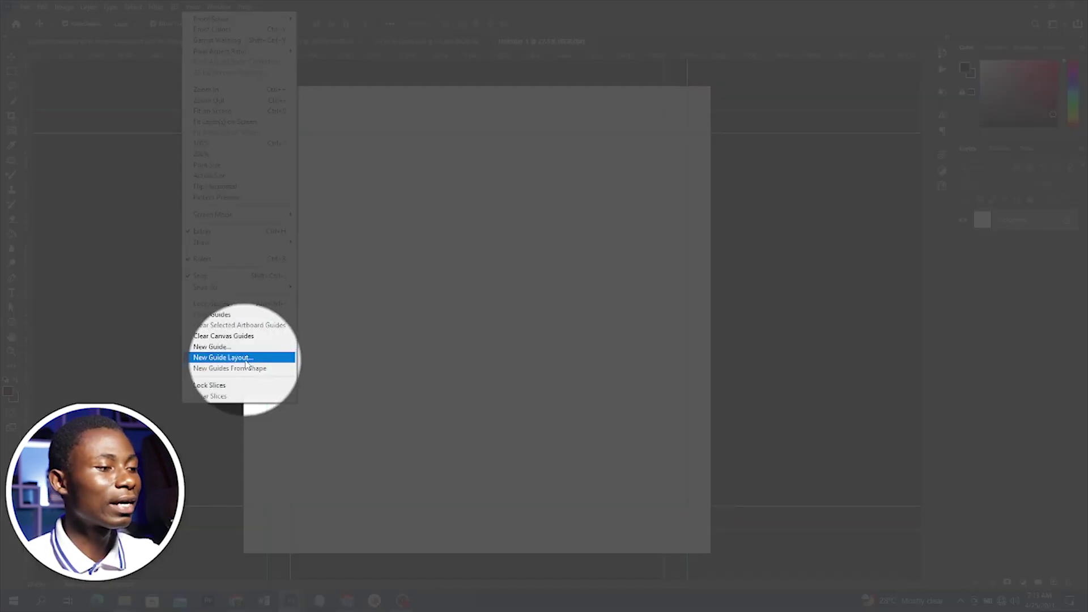
click(246, 358)
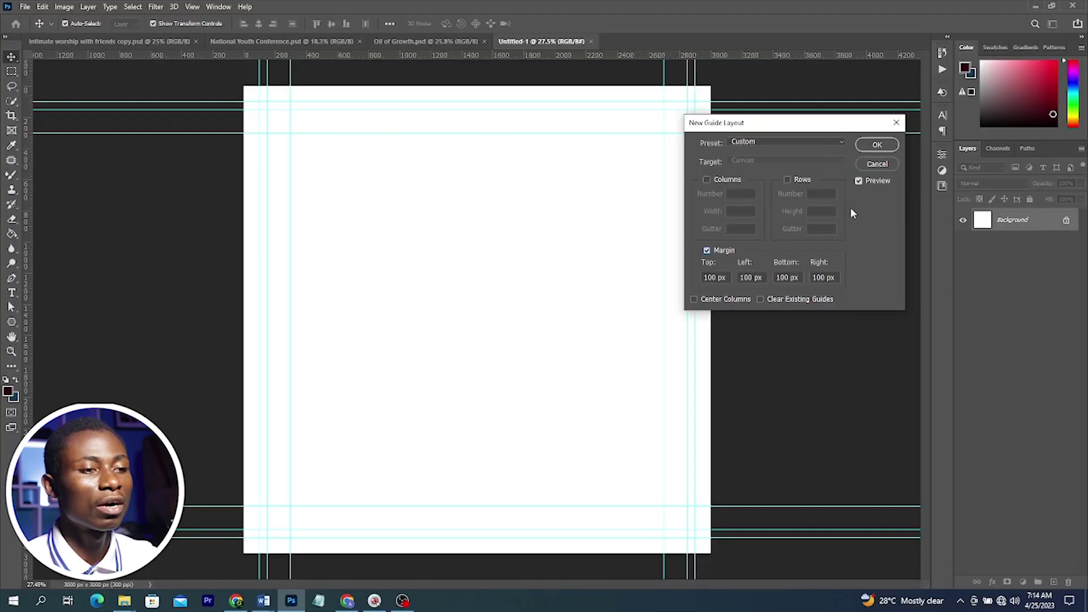
click(875, 165)
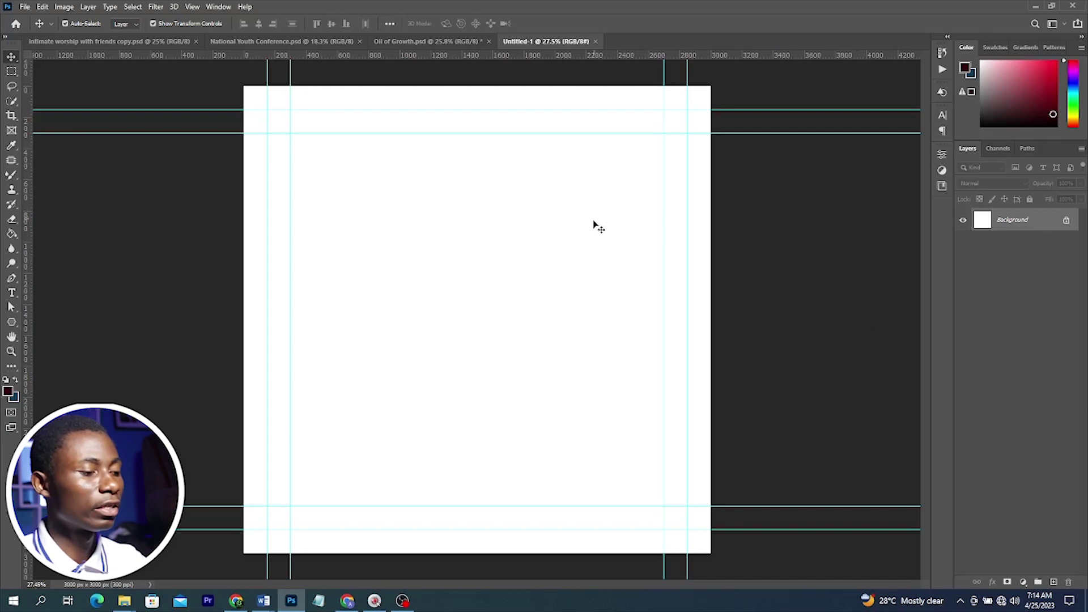
Duplicate the Background layer and add a Gradient Overlay layer style to the copy
drag(1041, 233, 1048, 583)
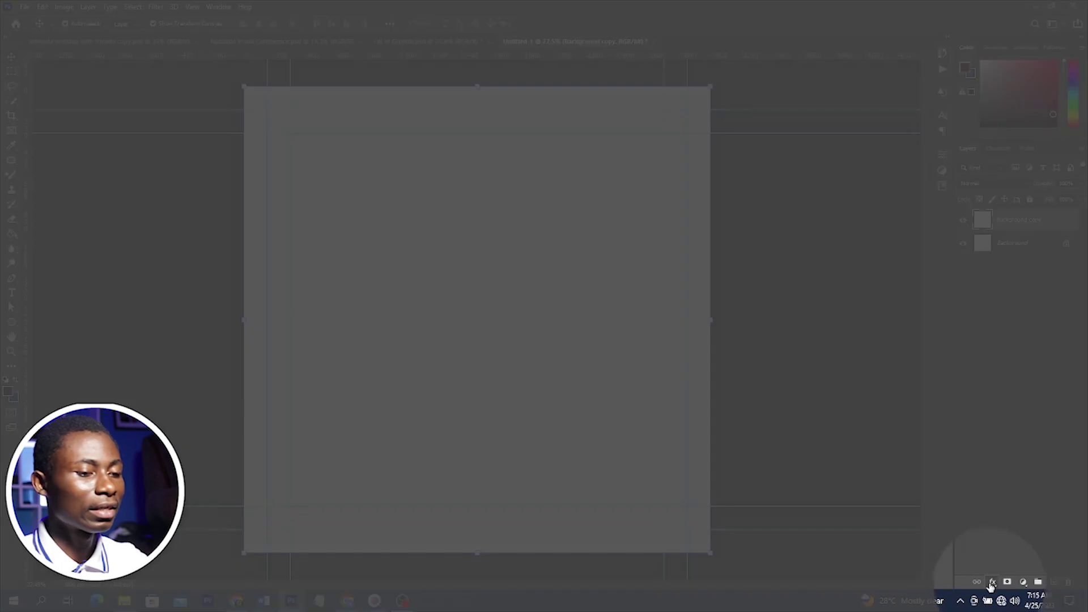
click(992, 582)
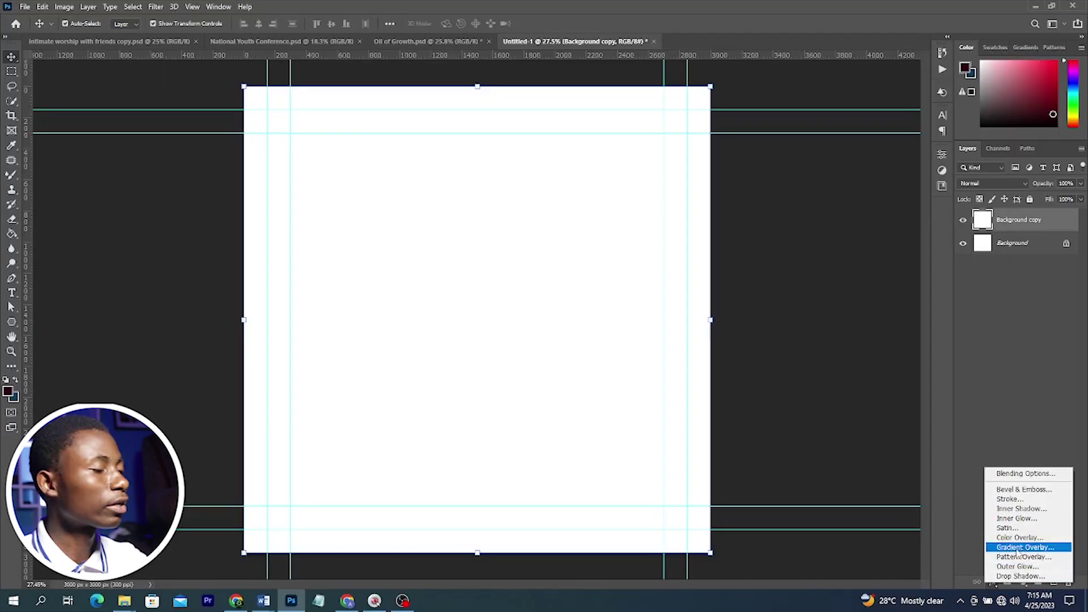
click(1019, 547)
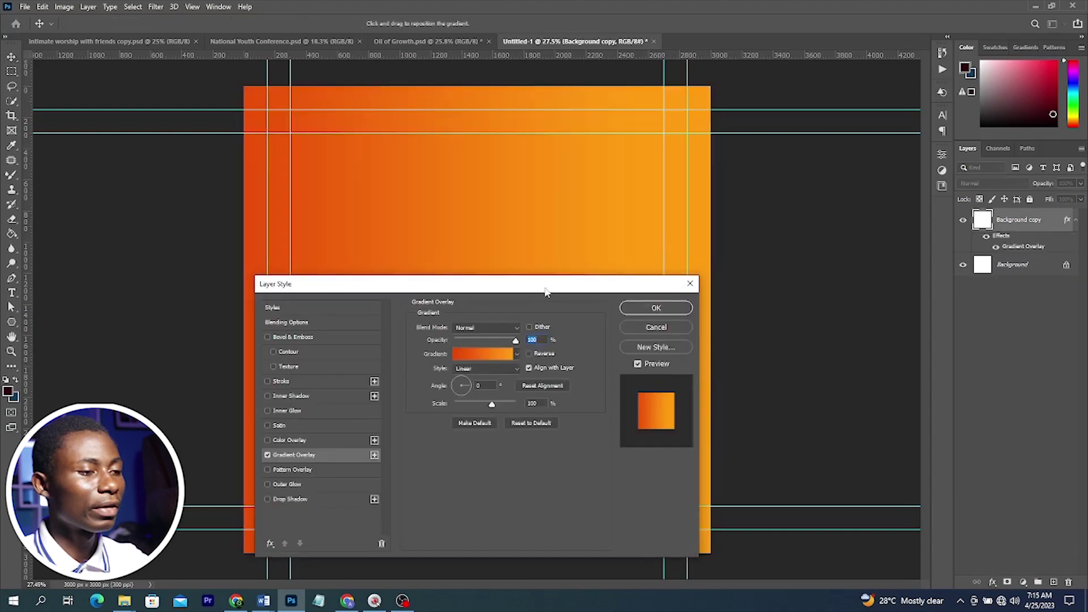
Change the overlay's gradient to the custom preset running from dark blue through red to yellow-orange
drag(546, 292, 813, 158)
click(762, 221)
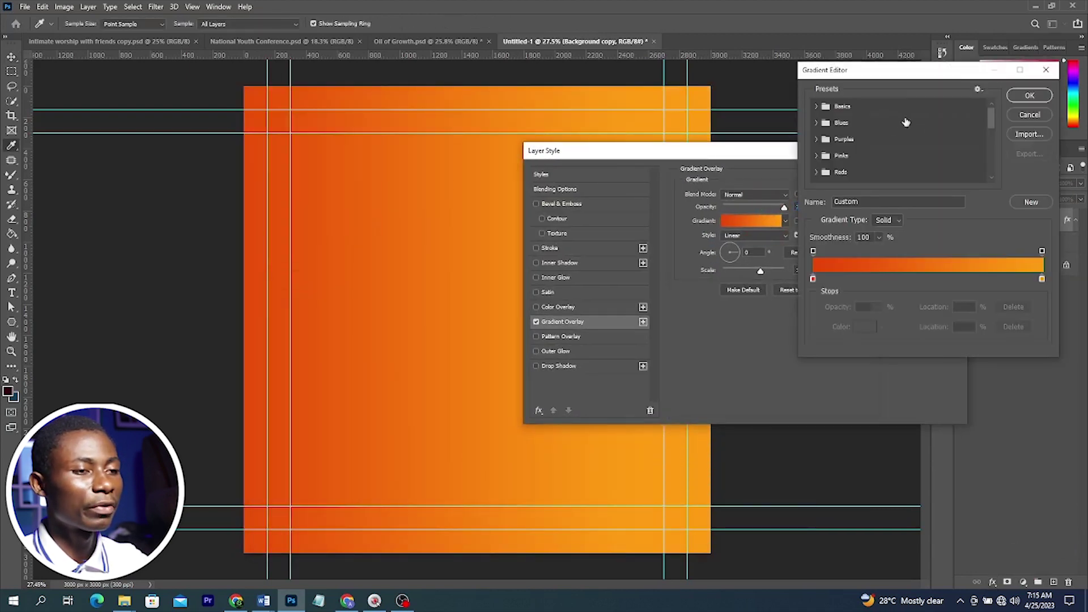
scroll(907, 122, down, 5)
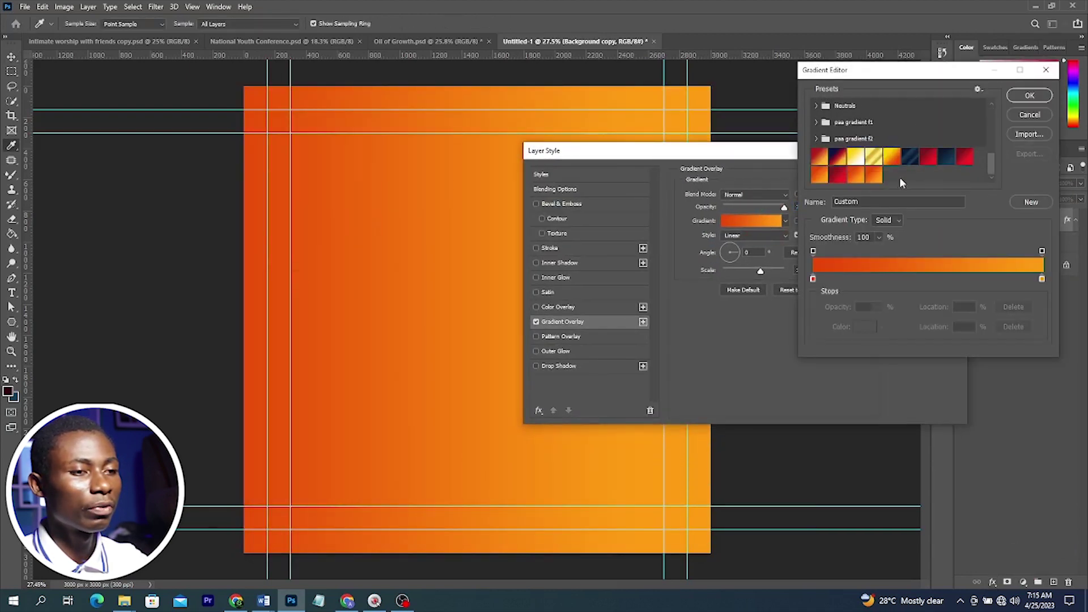
click(837, 156)
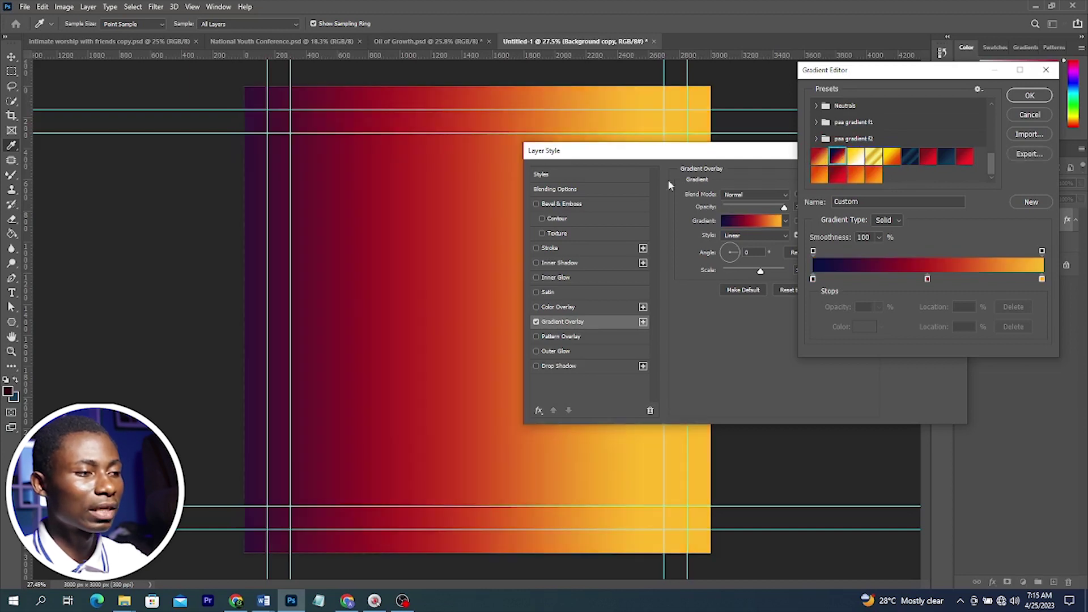
Check the hex colour codes of the gradient's dark blue, red and yellow-orange stops
double_click(813, 280)
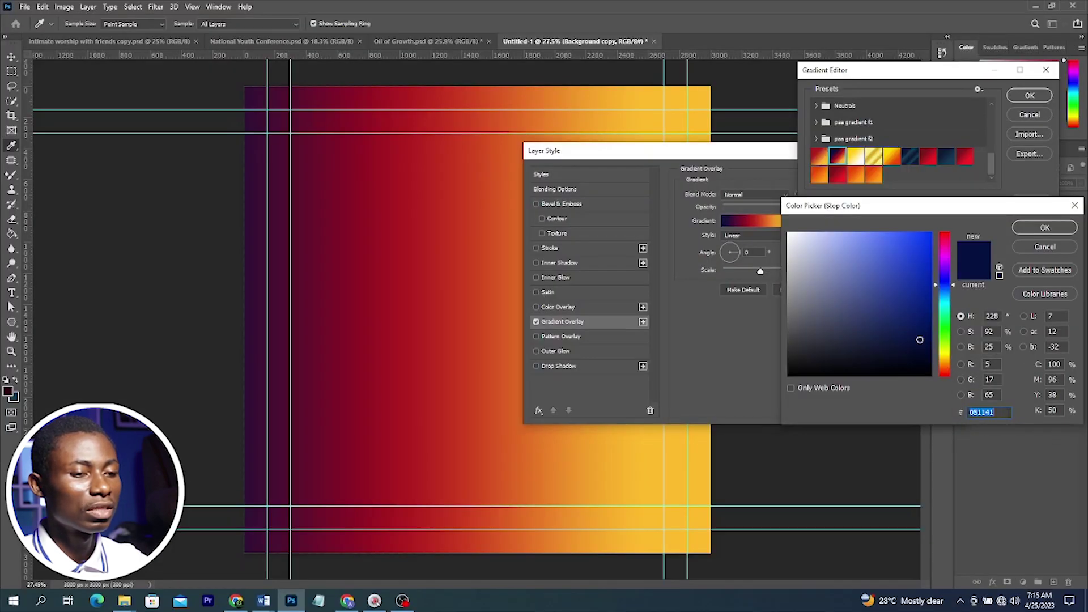
click(1046, 232)
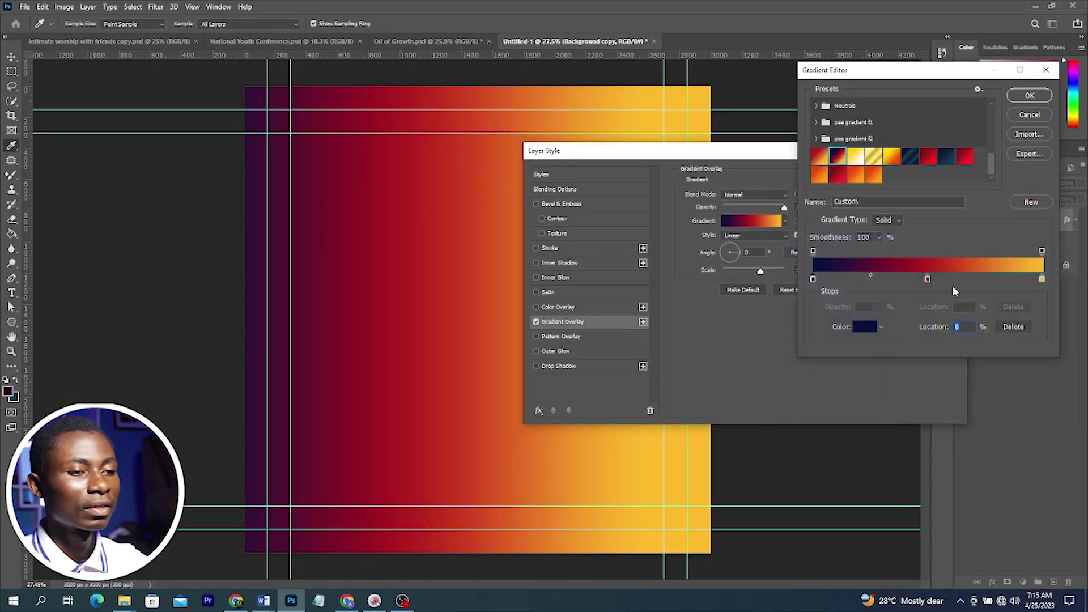
click(927, 279)
double_click(927, 278)
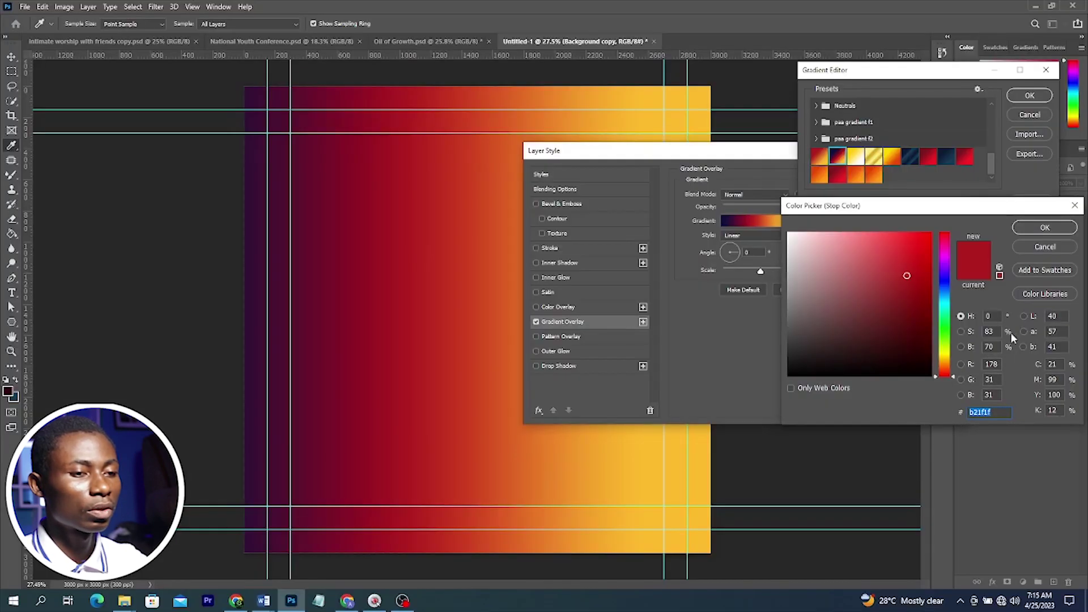
click(1045, 227)
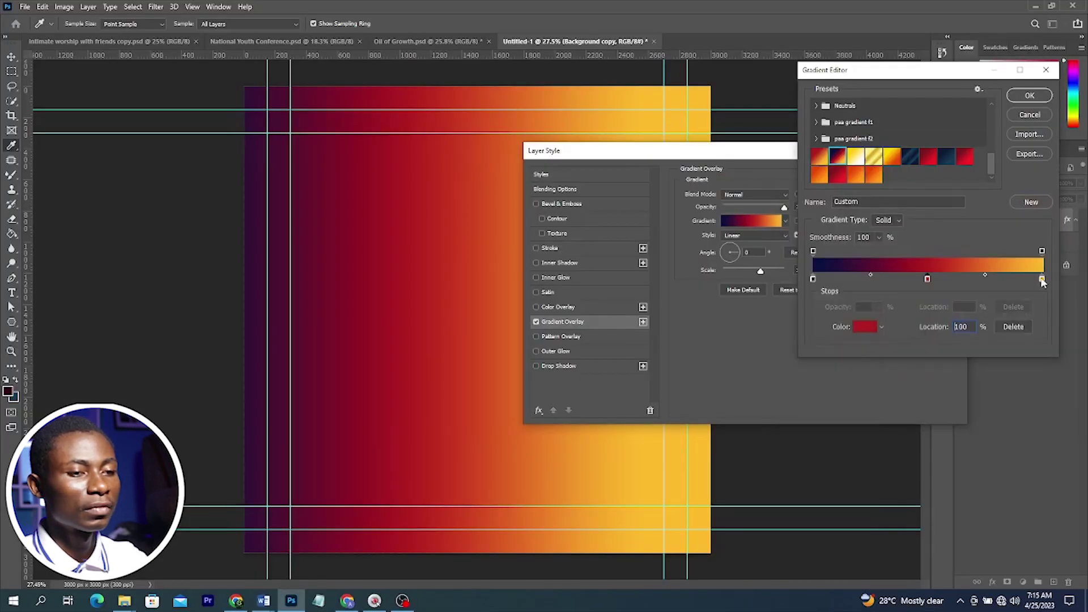
double_click(1043, 279)
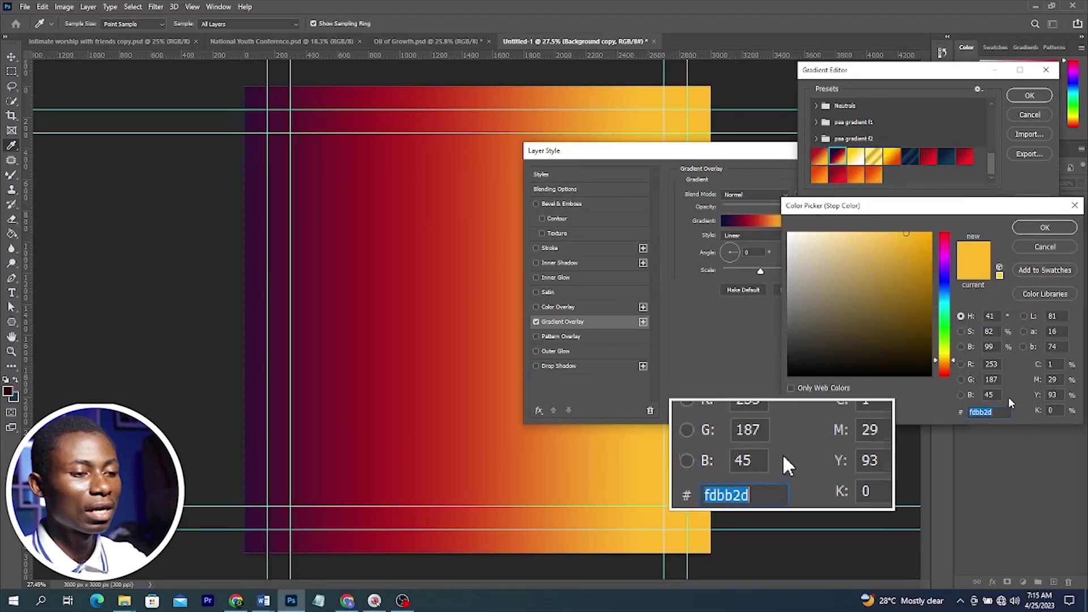
click(1044, 228)
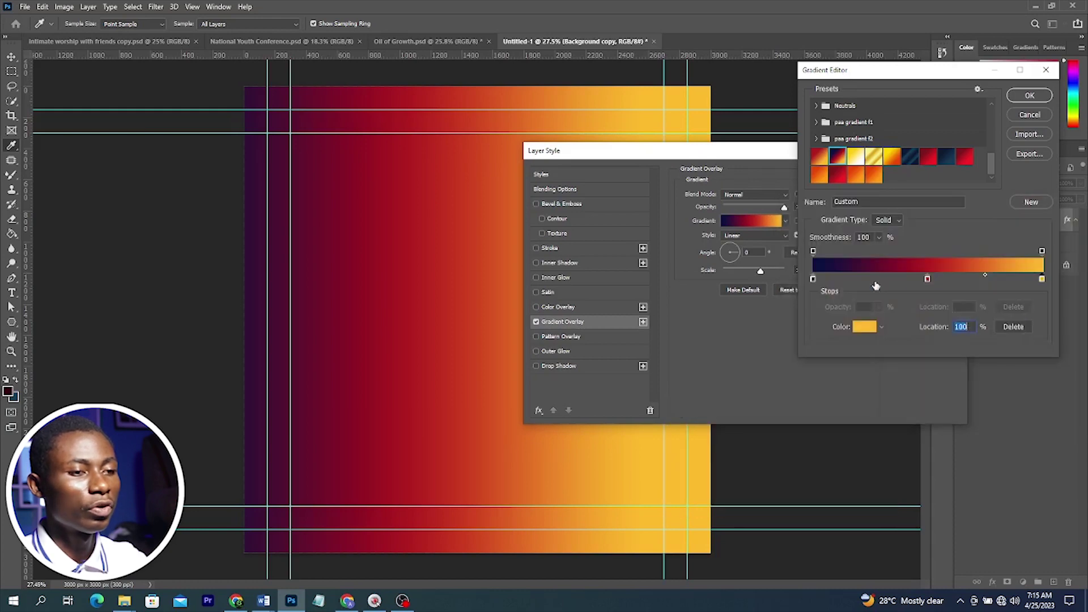
Set the gradient overlay's angle to 32°, shift the gradient toward the canvas's lower-left corner, and apply the layer style
click(1027, 96)
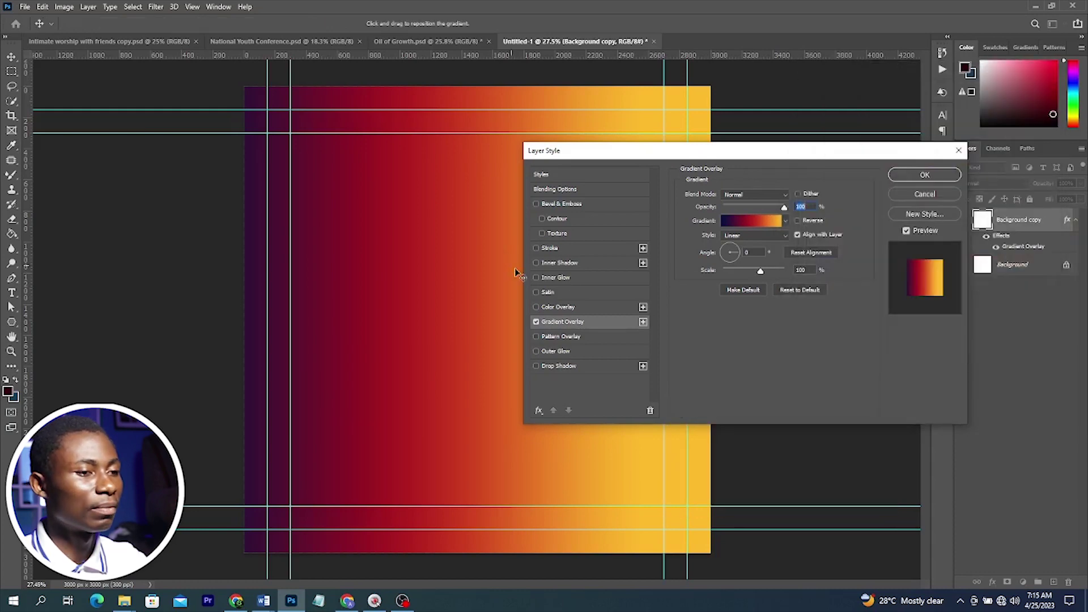
drag(738, 252, 738, 245)
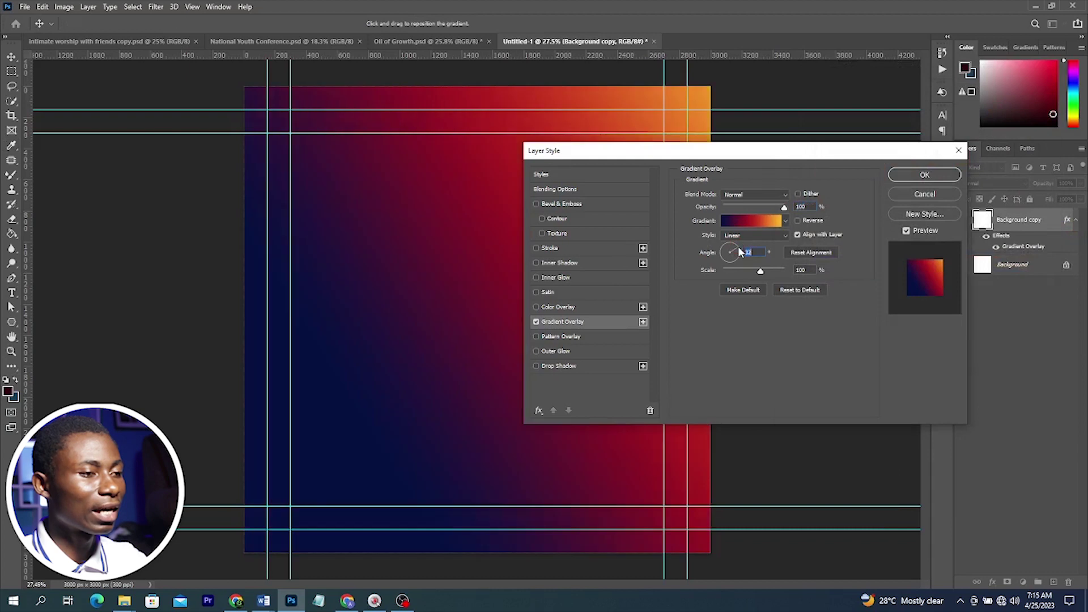
drag(494, 254, 355, 342)
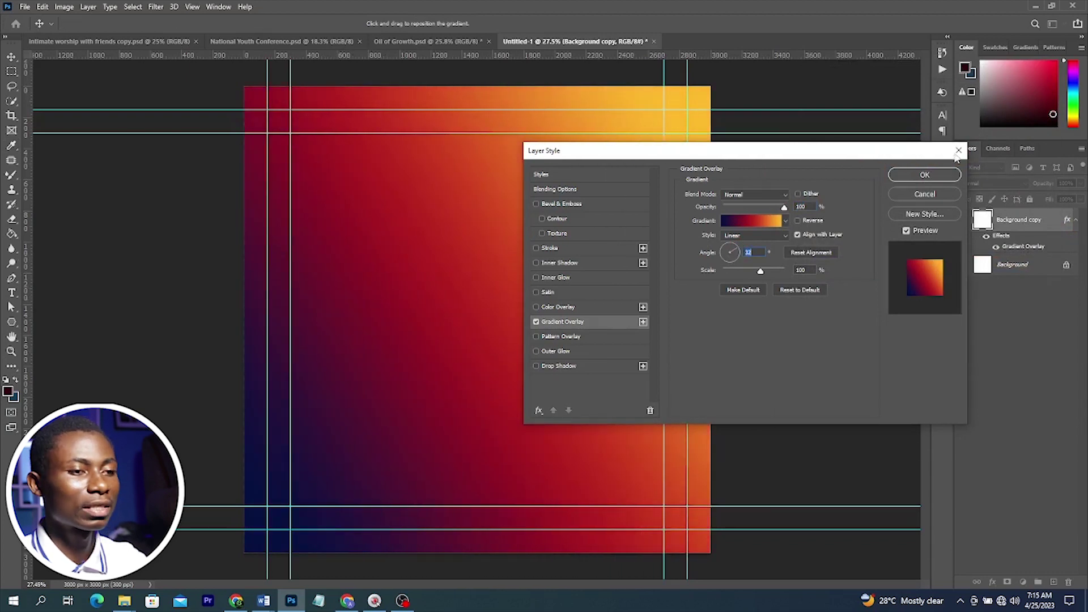
click(924, 175)
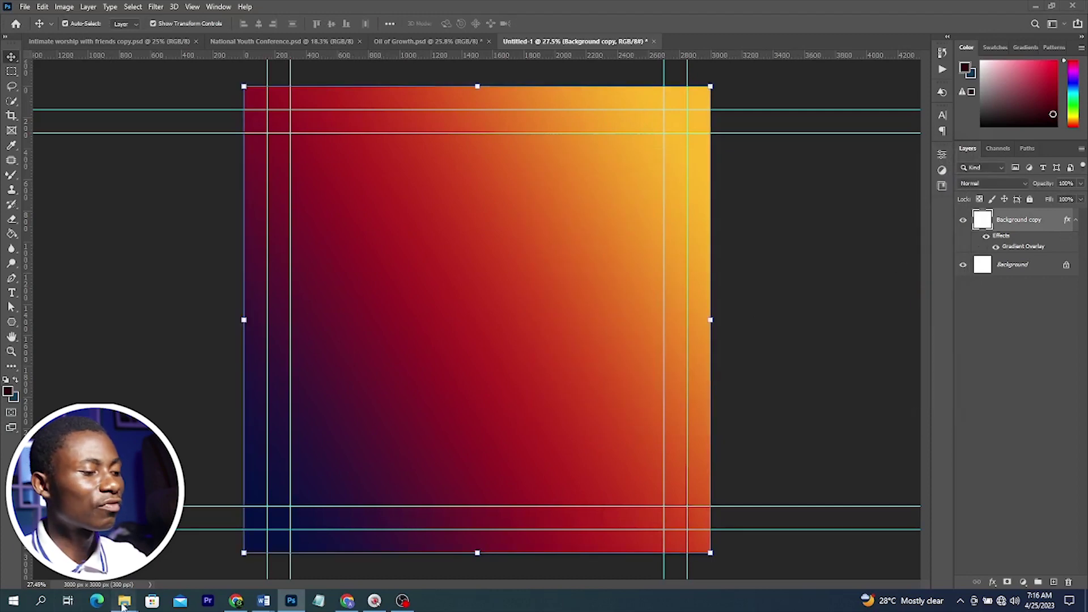
Place the Background 1 image from the Design Bundle folder into the flyer, scaled to about 21.8% so it overfills the canvas
mouse_move(124, 605)
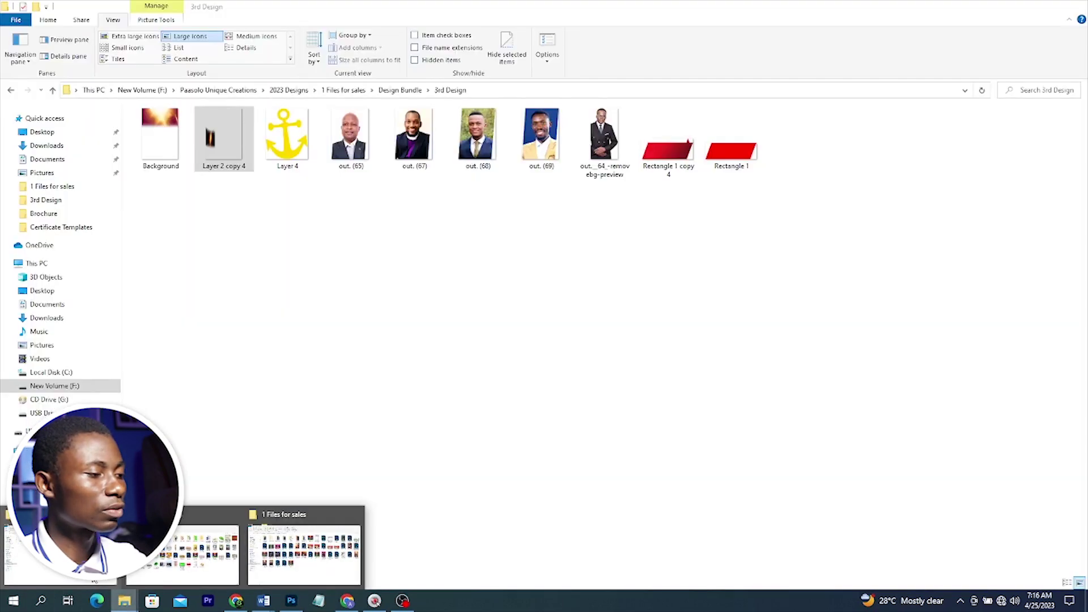
click(95, 578)
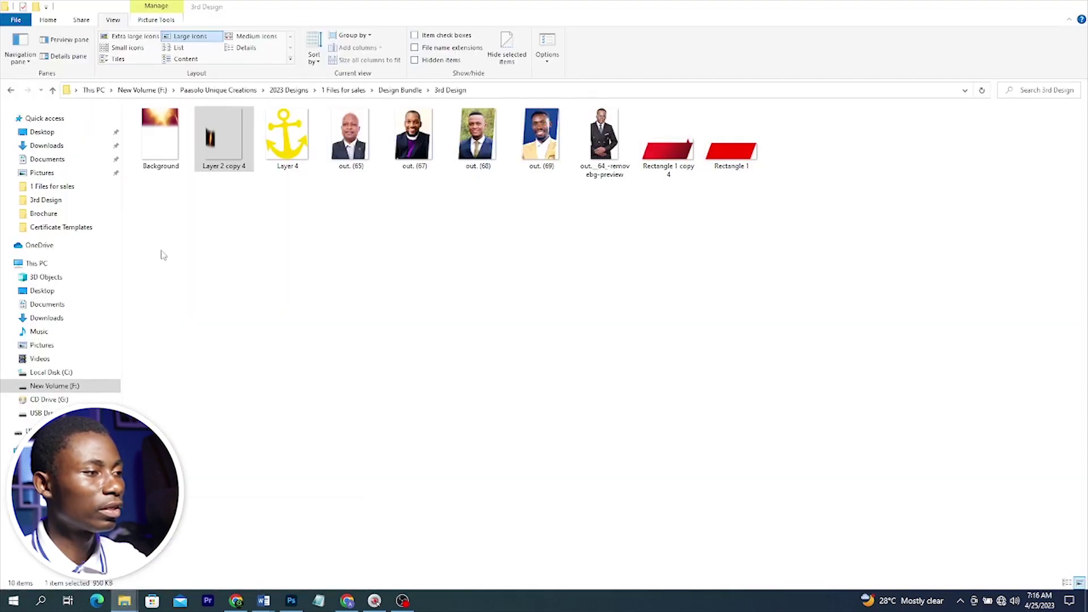
click(398, 90)
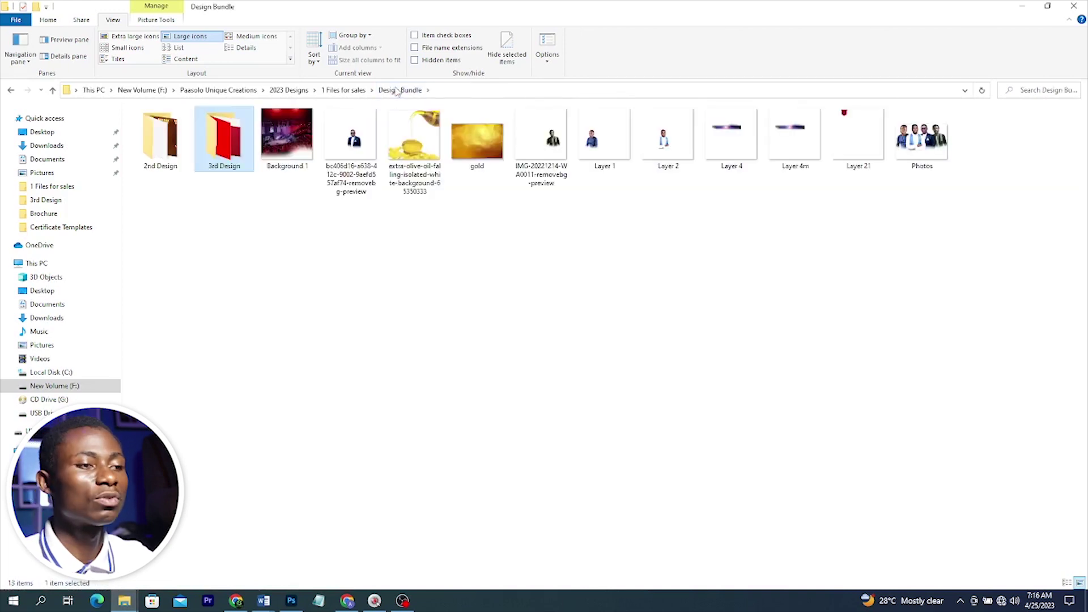
click(284, 168)
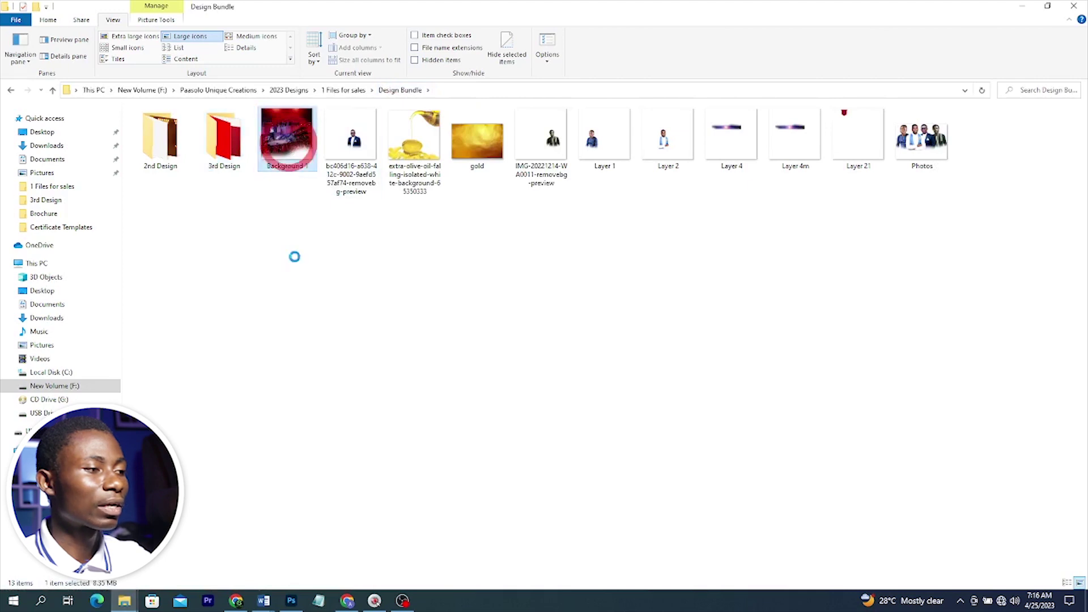
drag(280, 170, 396, 414)
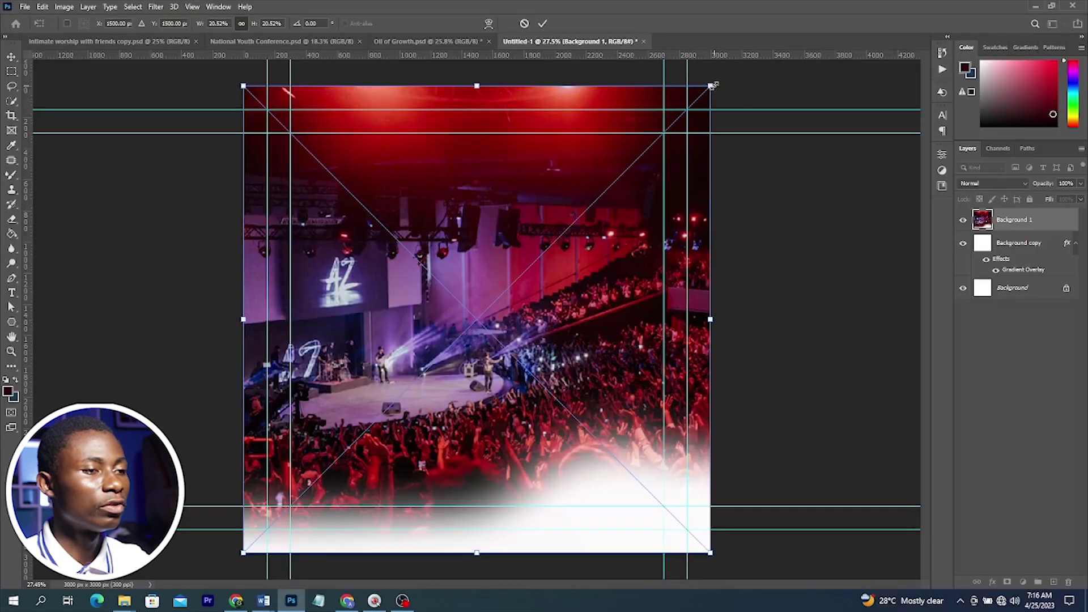
drag(713, 85, 734, 77)
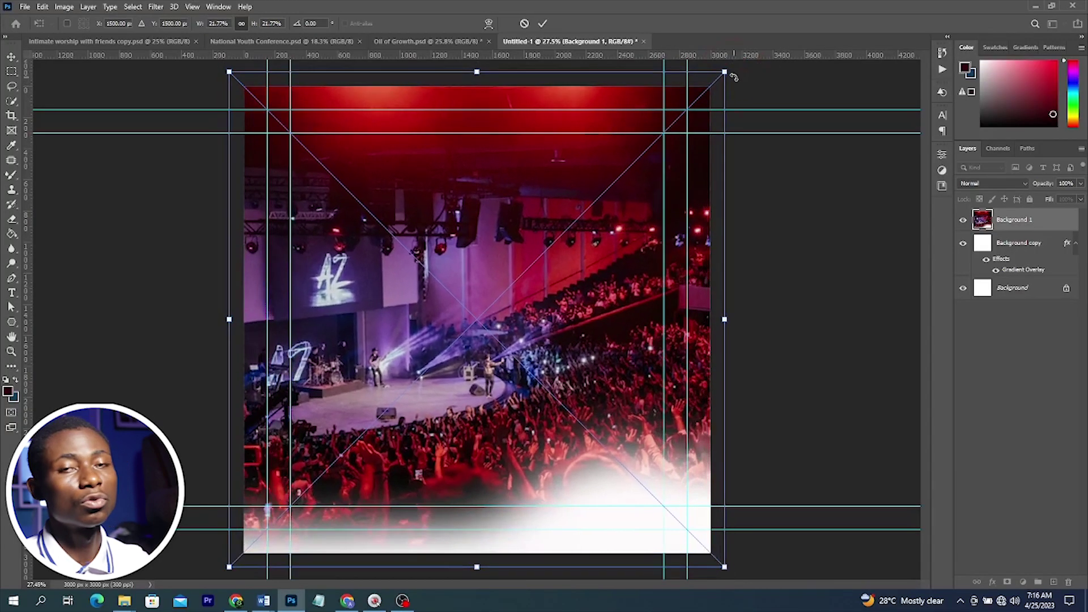
click(543, 25)
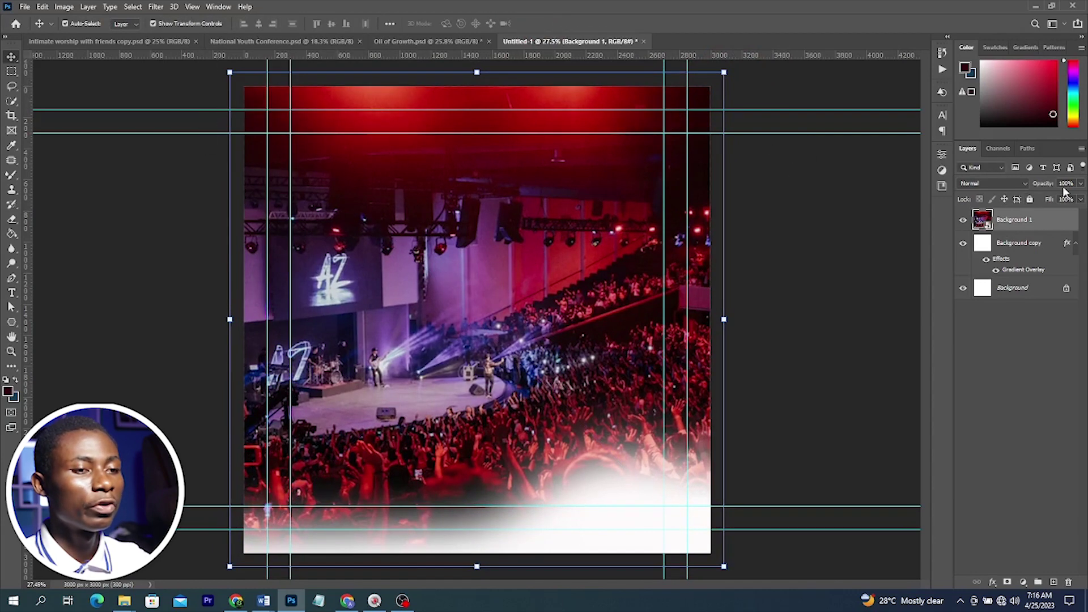
Lower the Background 1 layer's opacity to 15% and enlarge the image to about 24.8% past the canvas's upper-right corner
drag(1045, 184, 994, 192)
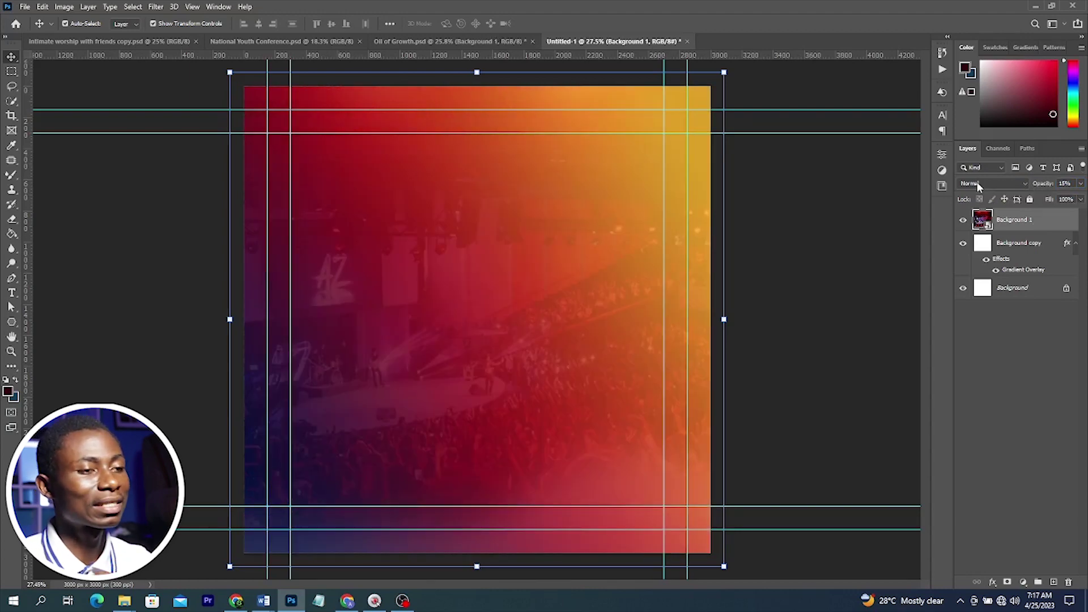
scroll(751, 139, down, 2)
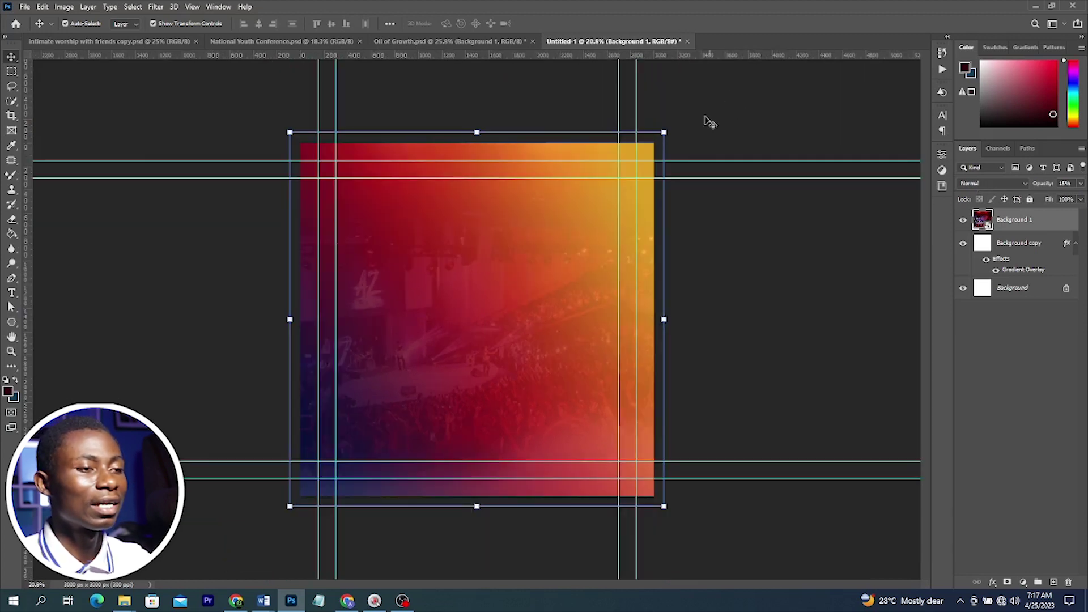
drag(663, 129, 736, 94)
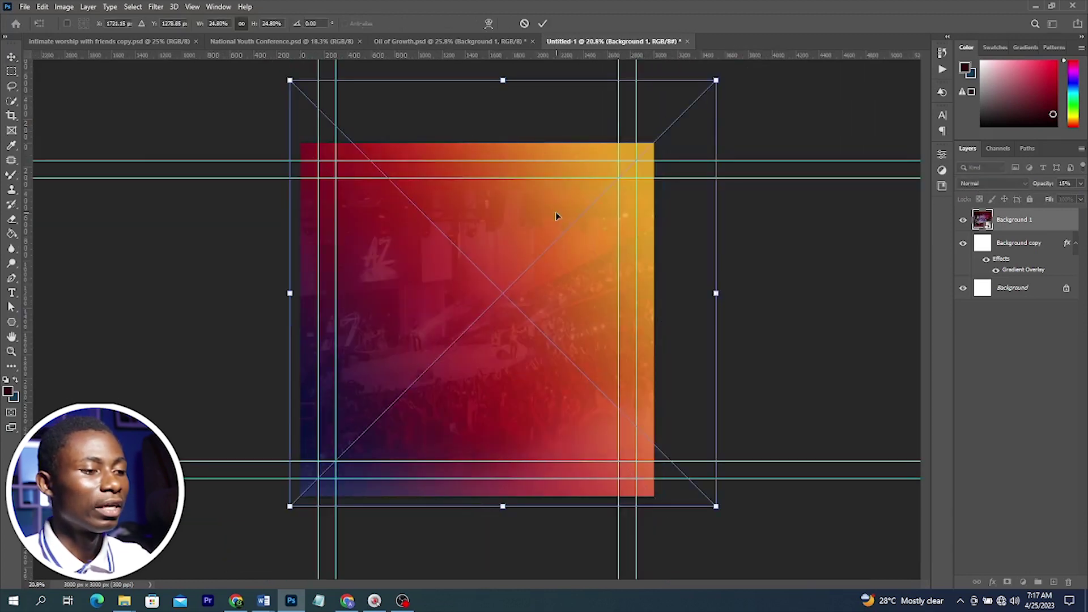
key(Return)
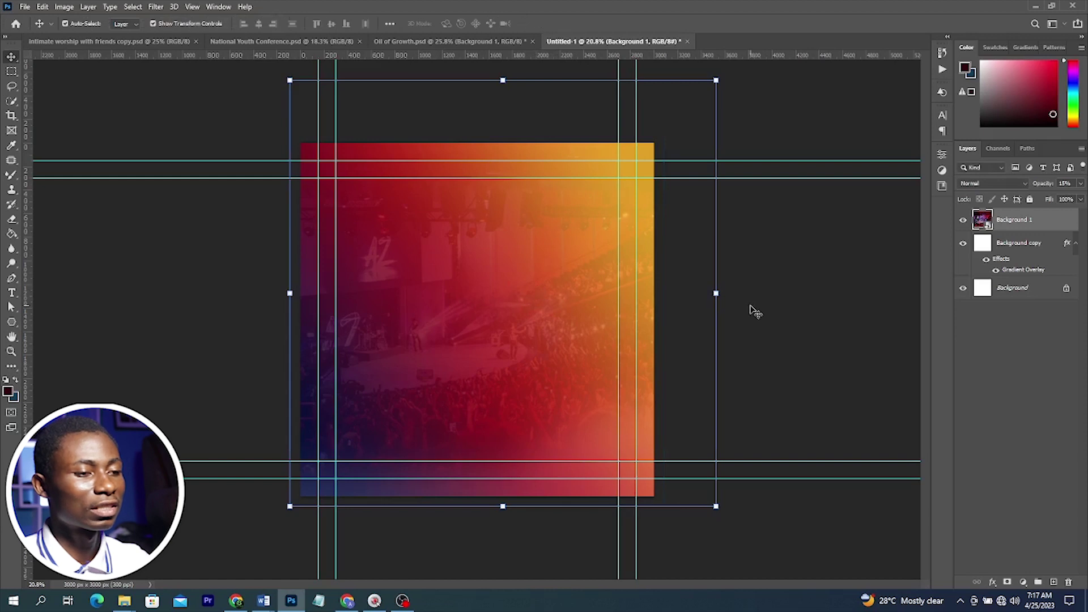
key(ctrl+0)
scroll(422, 356, up, 2)
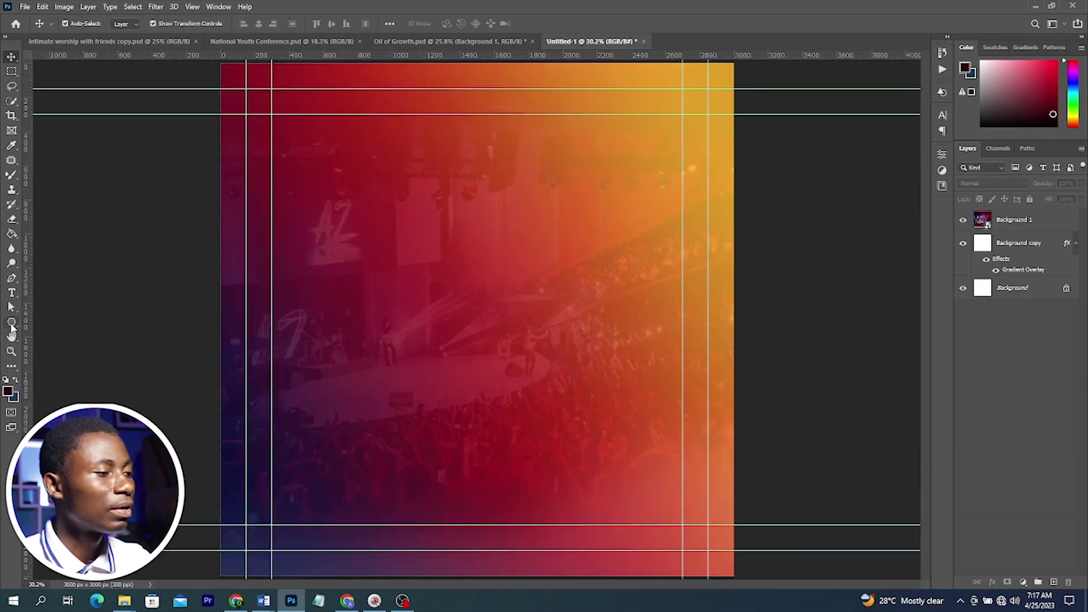
Draw a rectangle about 3199 x 561 px across the bottom of the flyer
right_click(11, 326)
click(59, 319)
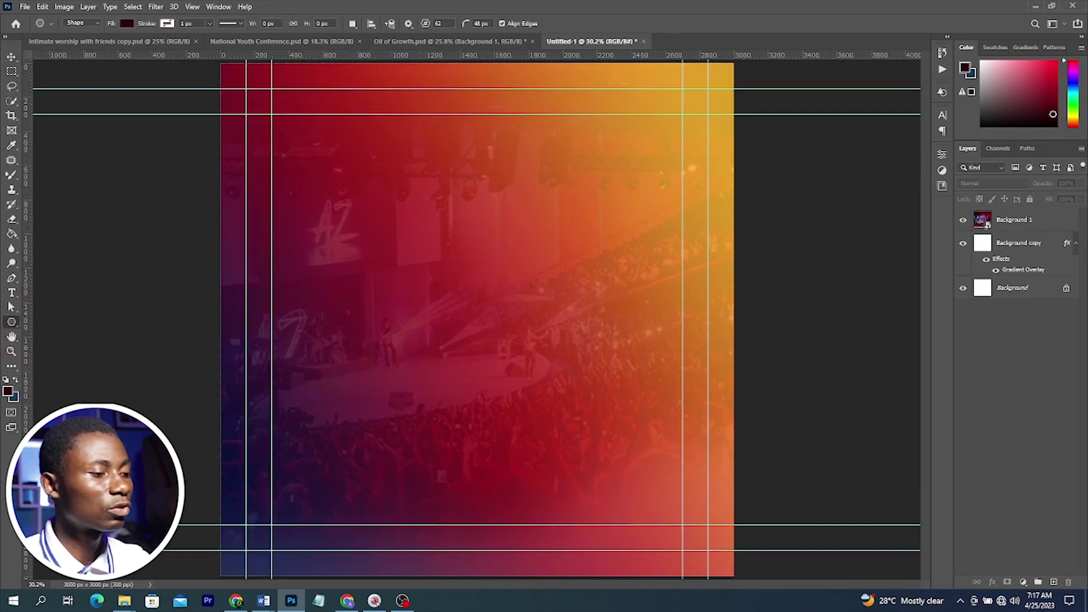
key(shift+u)
drag(249, 531, 754, 581)
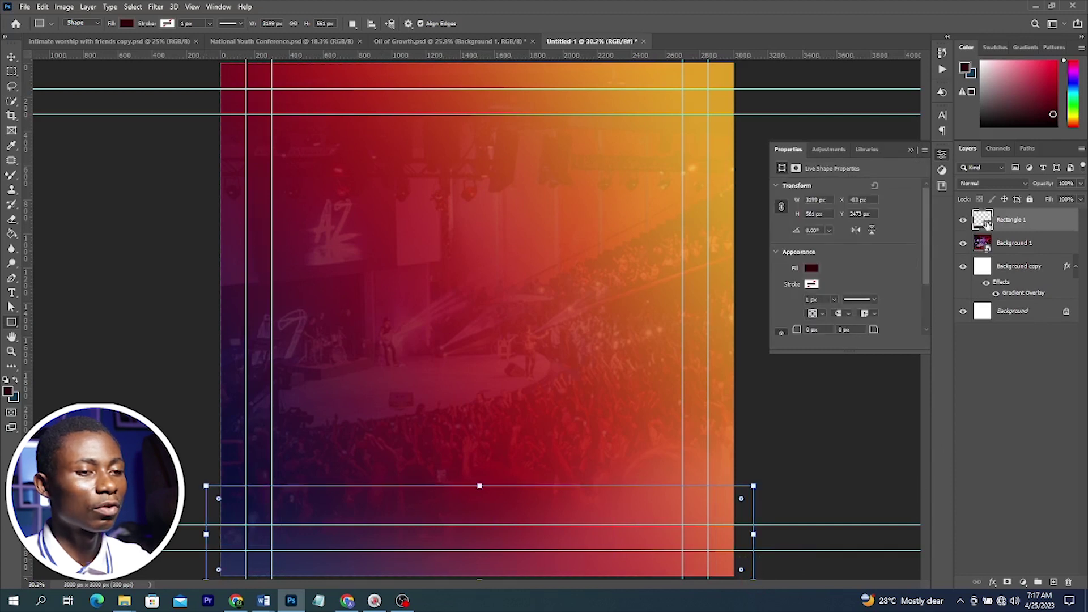
Change the bottom rectangle's fill colour to white (ffffff) and deselect it
click(986, 223)
double_click(987, 223)
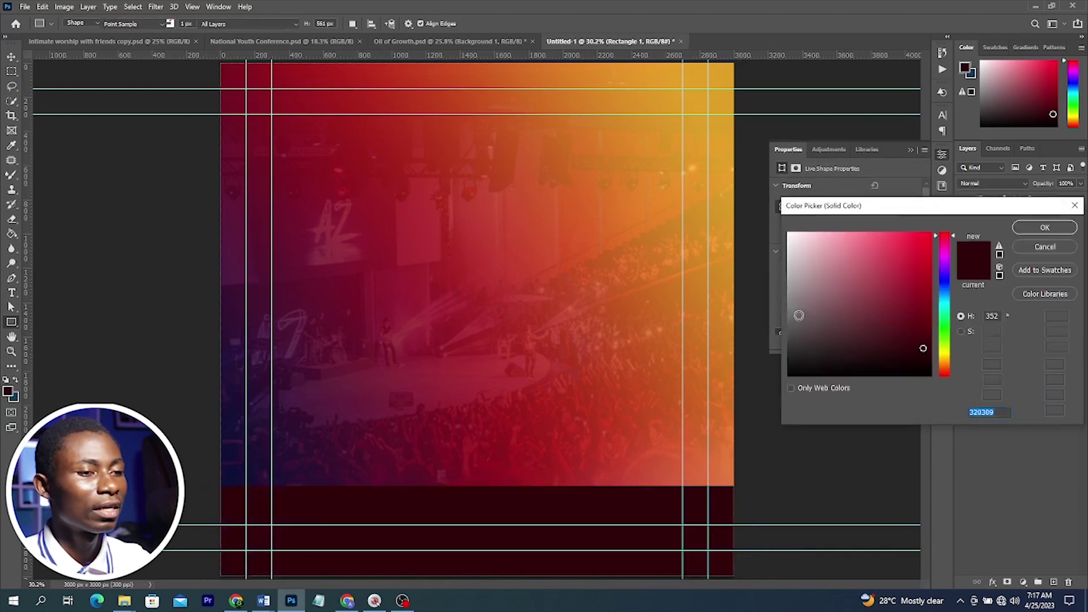
text(ffffff)
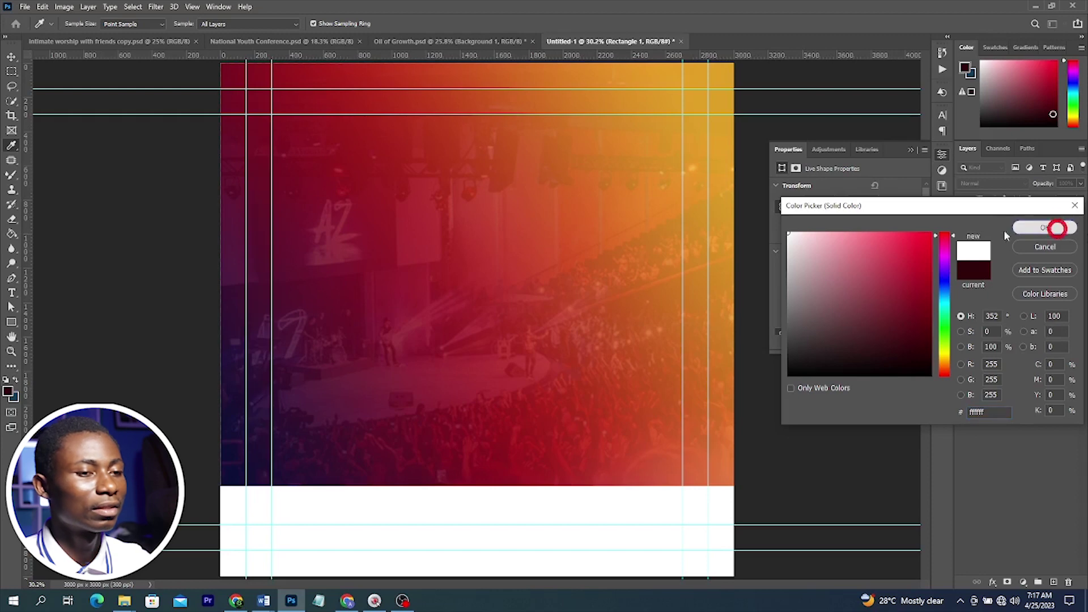
click(1045, 227)
key(v)
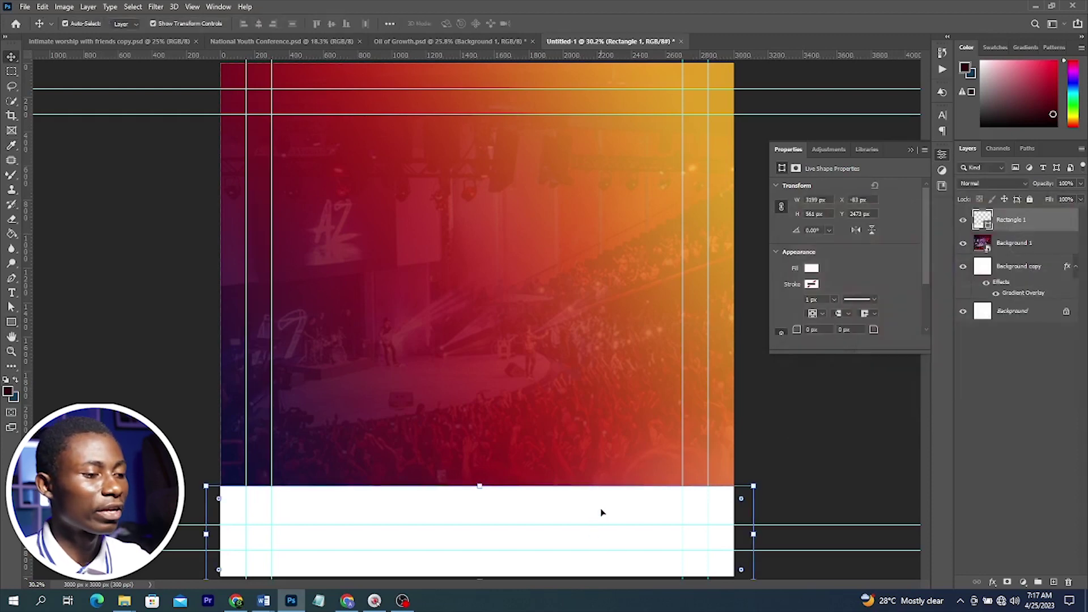
click(742, 440)
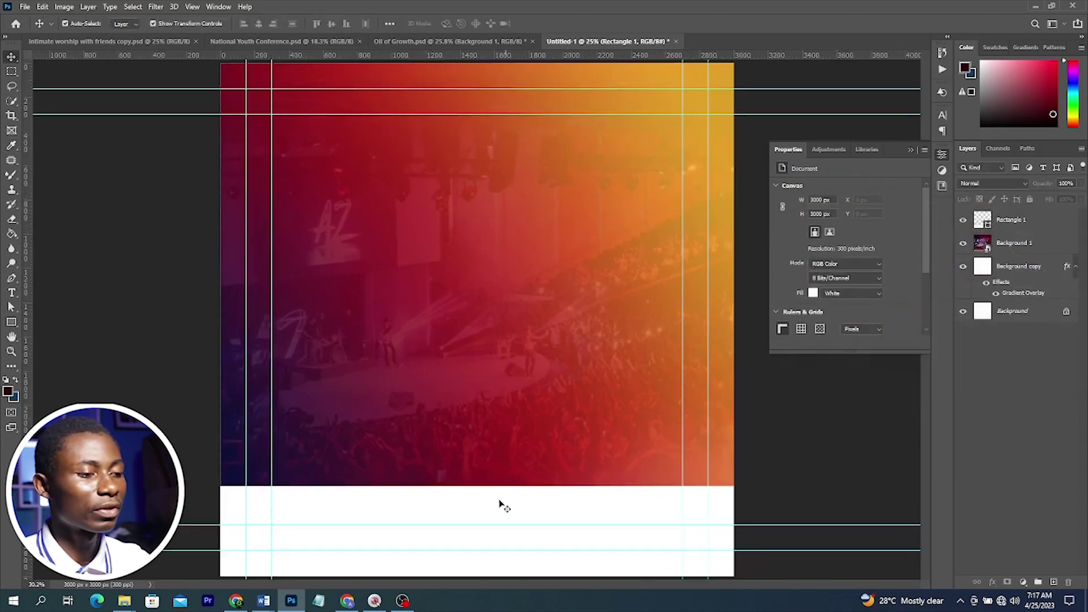
Place the Design Bundle cutout of the man in glasses and dark suit onto the flyer
mouse_move(124, 600)
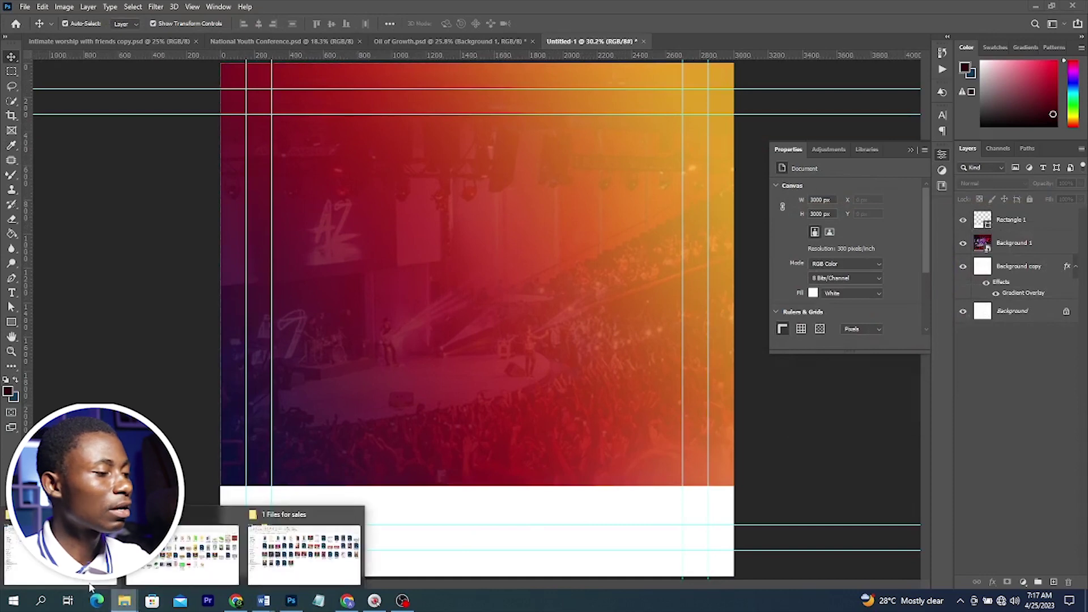
click(304, 547)
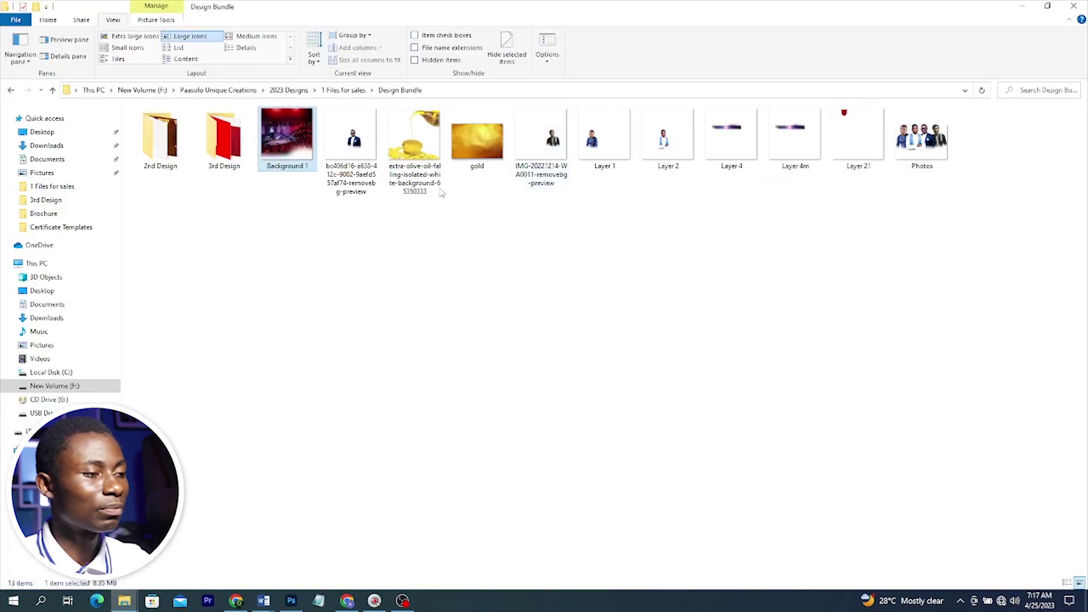
click(358, 186)
drag(358, 187, 740, 368)
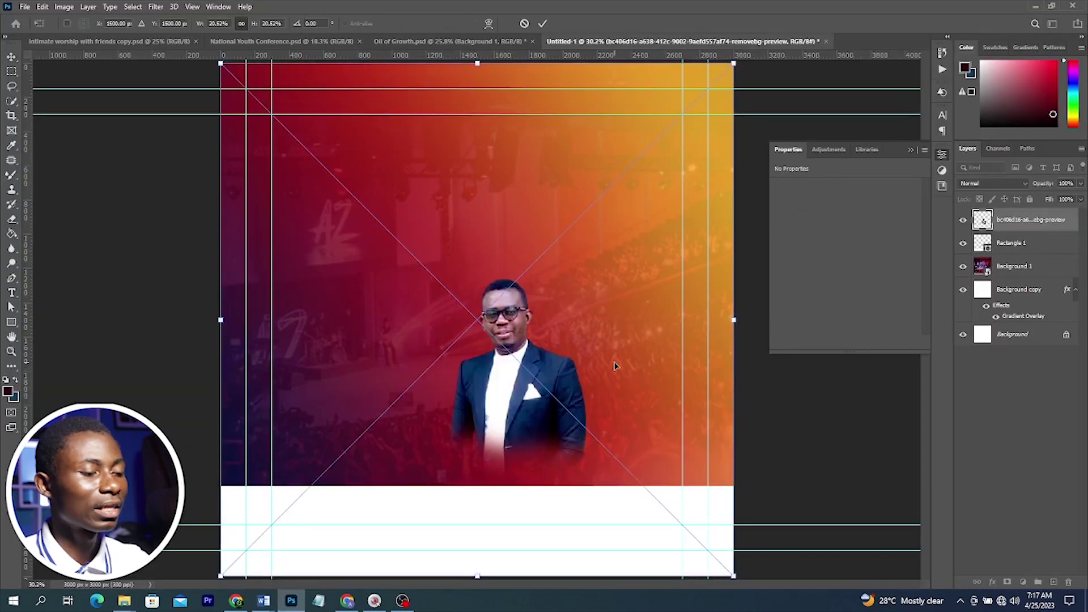
key(Return)
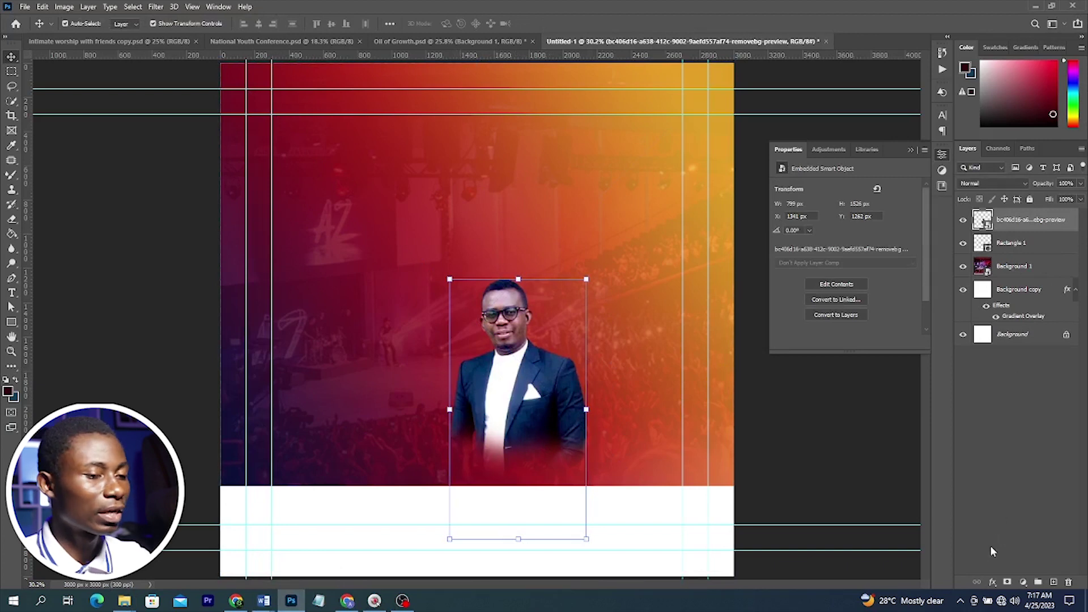
Add a layer mask to the man's cutout and fade its lower edge with a soft black 500 px brush
click(1007, 583)
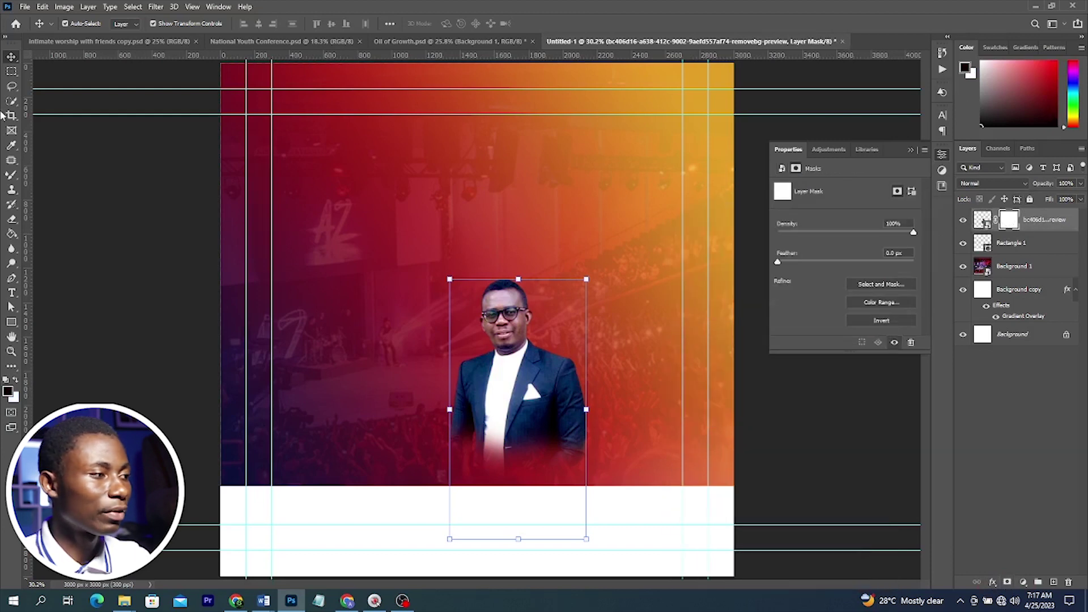
click(11, 174)
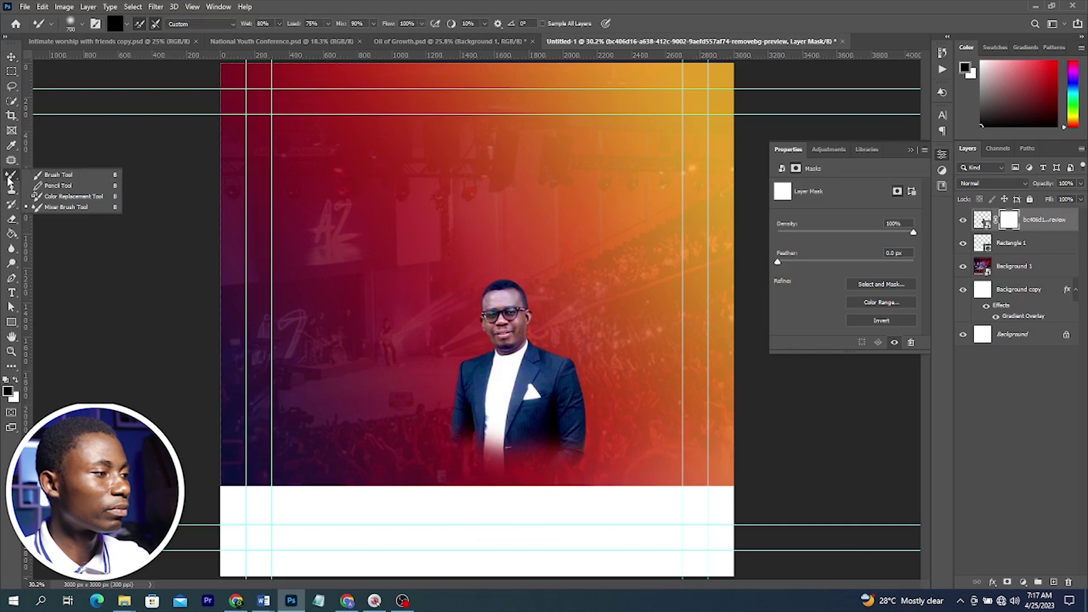
click(38, 176)
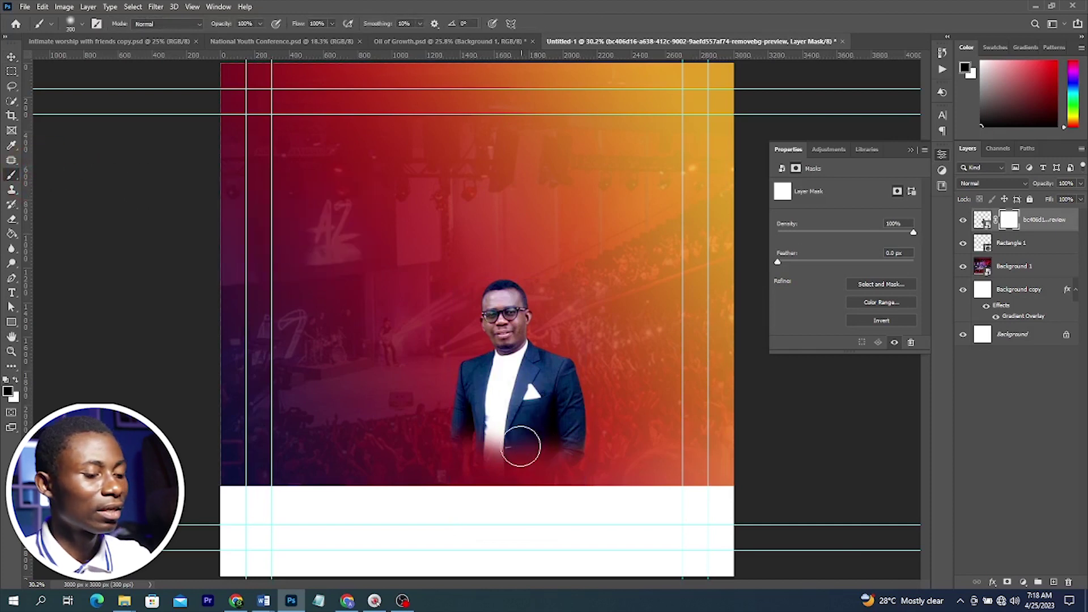
key(bracketright)
key(bracketright)
key(bracketright)
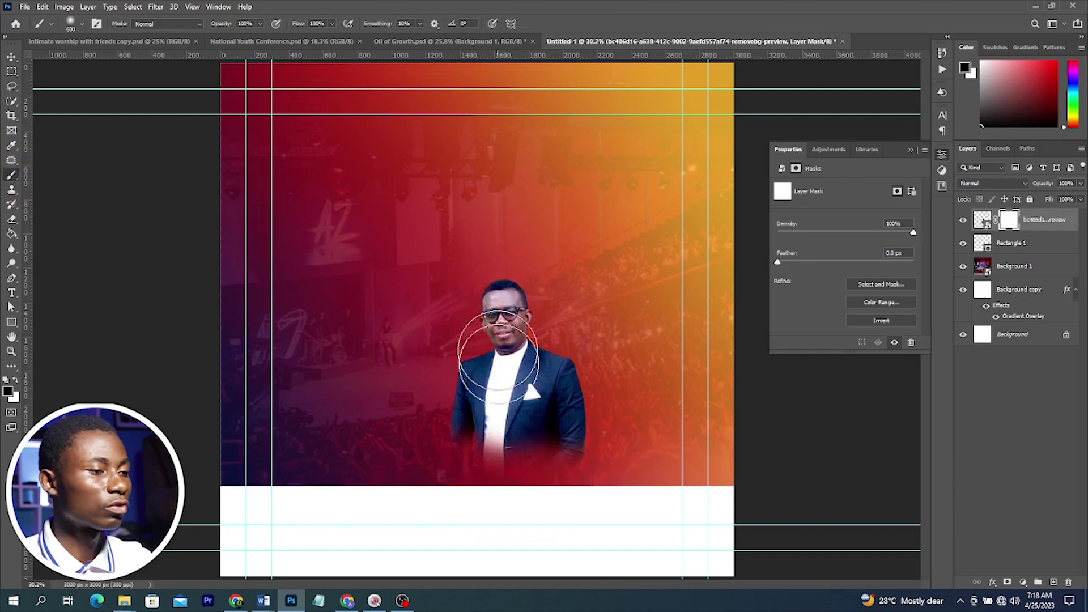
key(bracketleft)
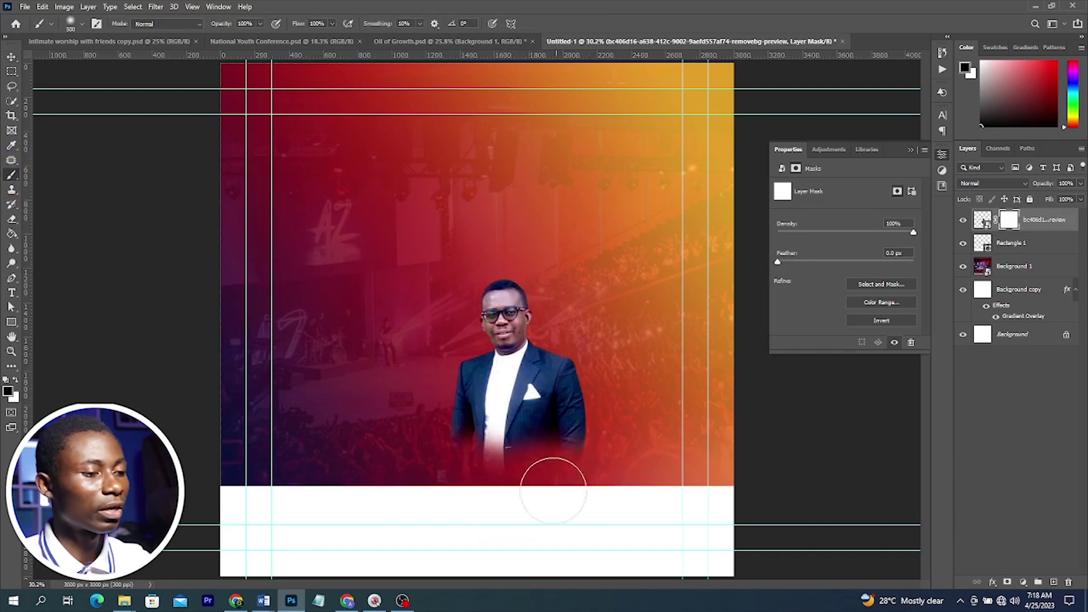
mouse_move(553, 490)
mouse_down()
mouse_move(583, 487)
mouse_move(560, 473)
mouse_up()
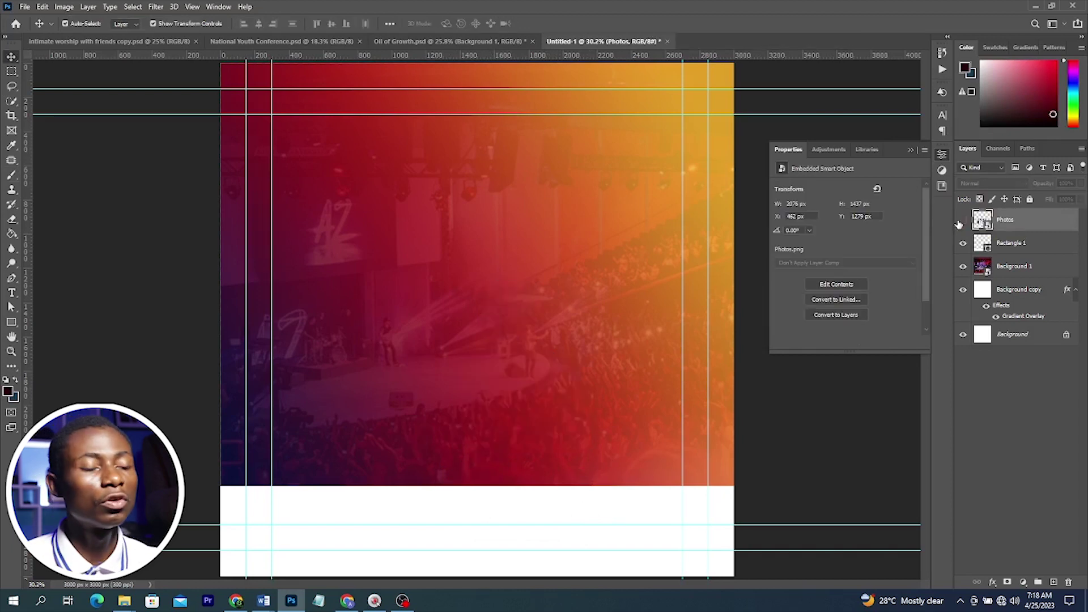
Show the Photos layer with the four men and nudge it slightly upward above the white bar
click(959, 222)
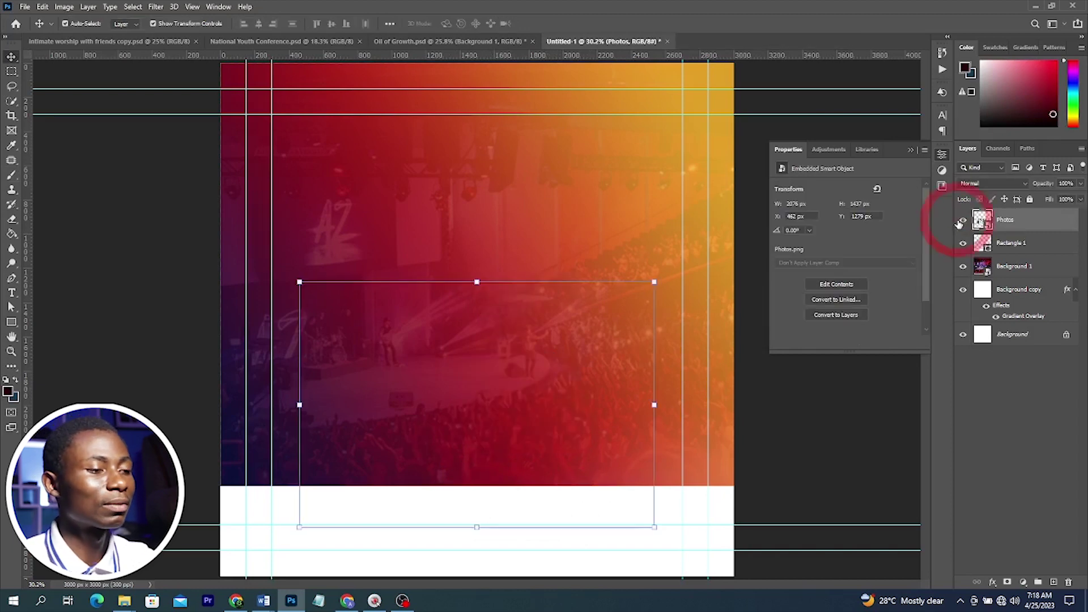
key(Up)
key(Up)
key(Up)
key(Up)
key(Up)
key(Up)
key(Up)
key(Up)
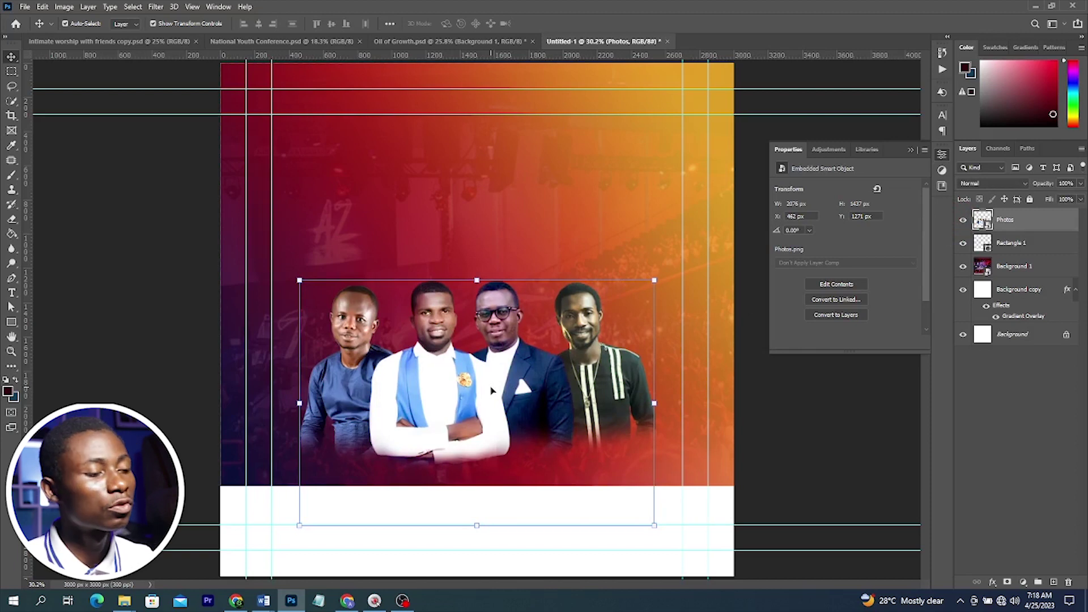
click(911, 151)
drag(482, 383, 483, 381)
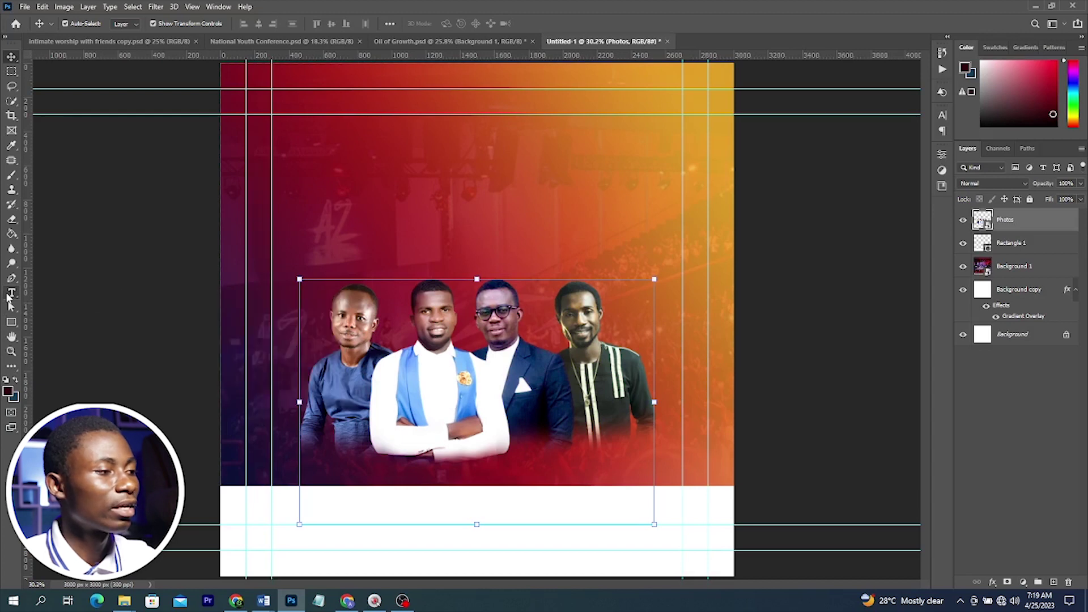
Add the title as two white text layers, "Oil of" and "GROWTH", above the four men and set "Oil of" in Rosellinda Alyamore
click(11, 292)
click(370, 169)
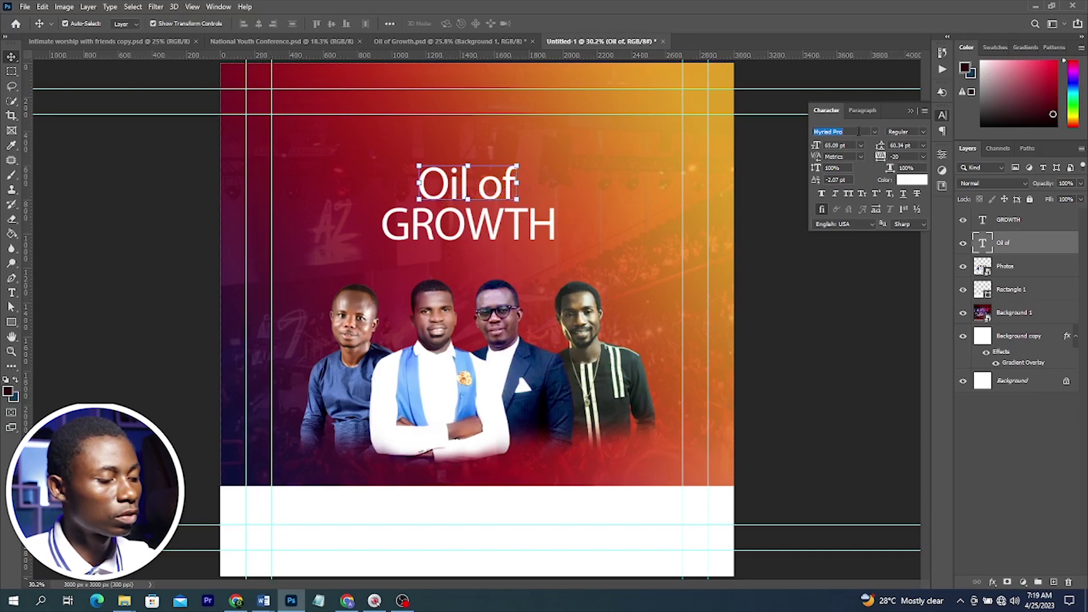
click(874, 131)
click(874, 131)
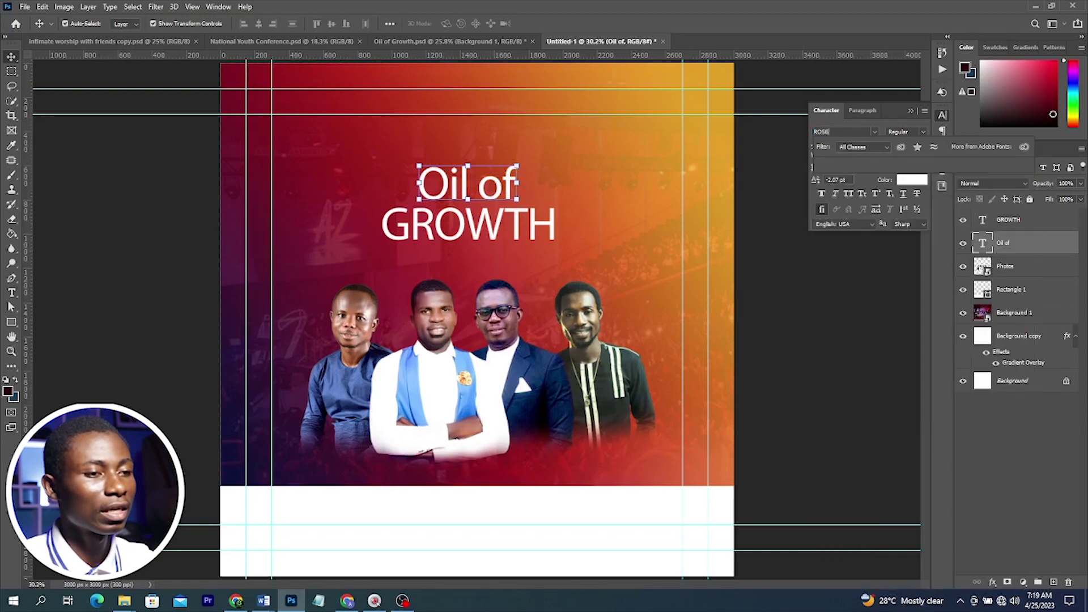
click(875, 132)
click(866, 167)
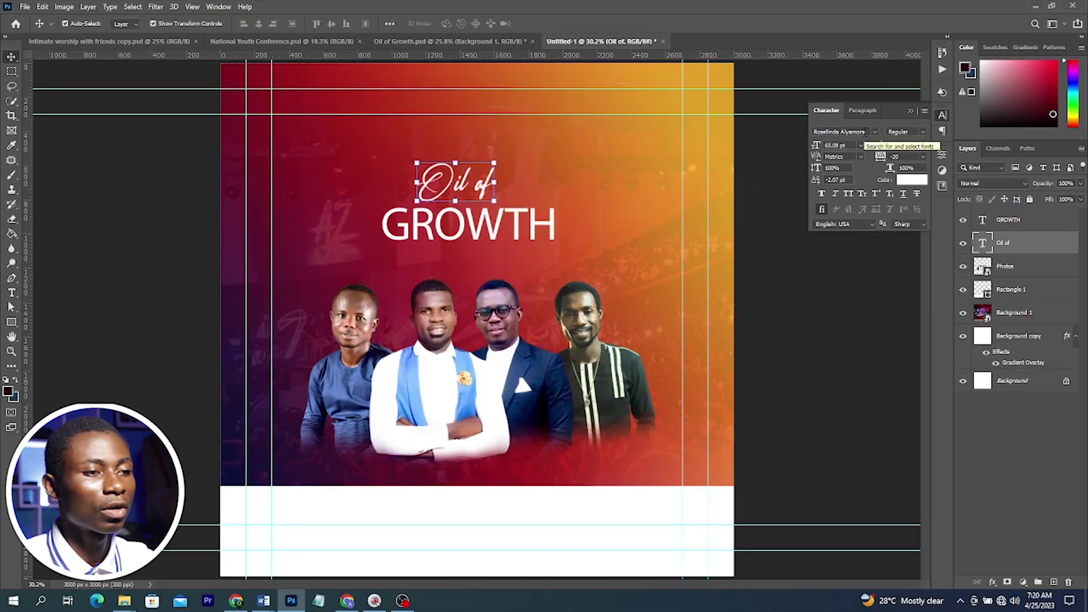
Change the font of the "GROWTH" text to Benzin-ExtraBold
click(549, 220)
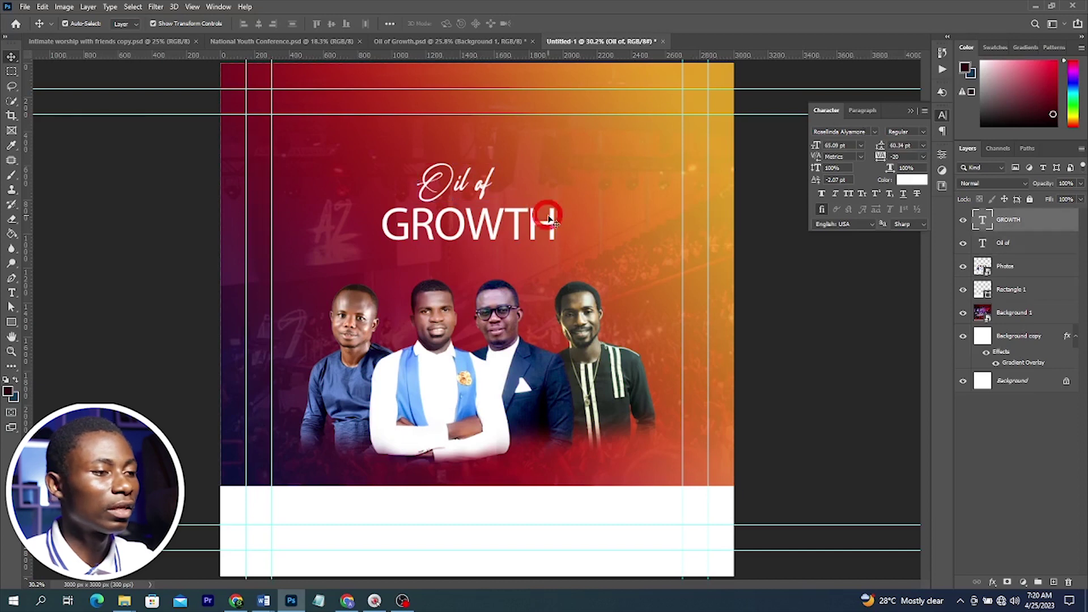
click(836, 132)
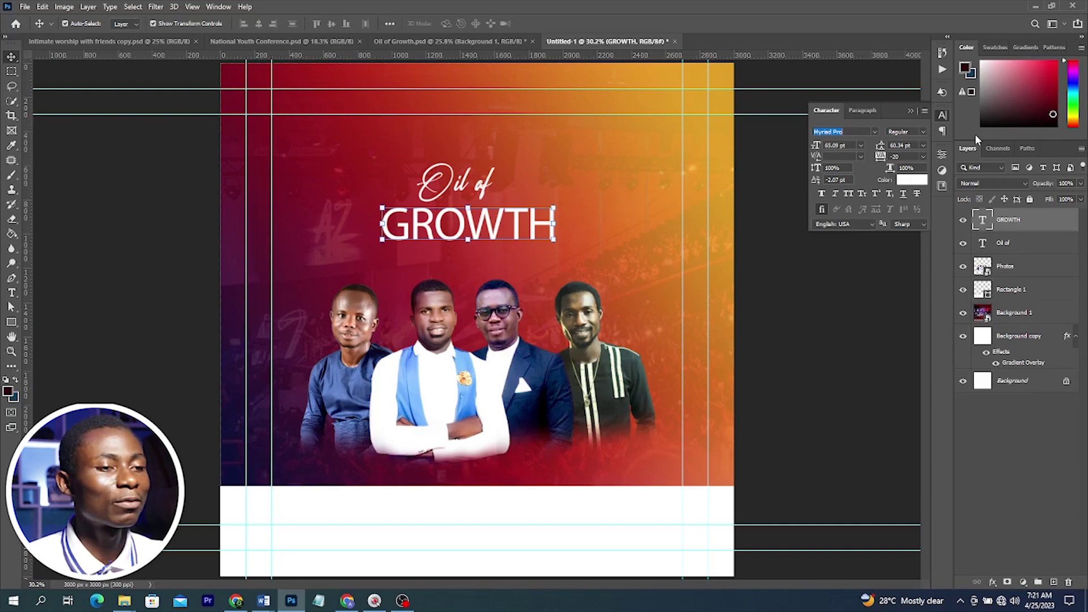
text(Bel)
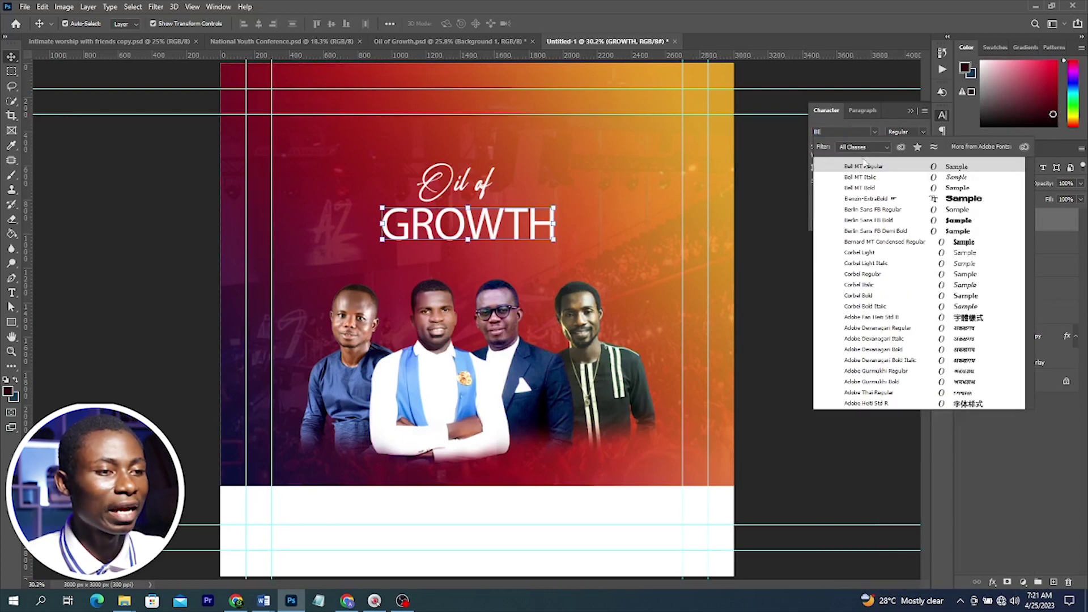
click(862, 198)
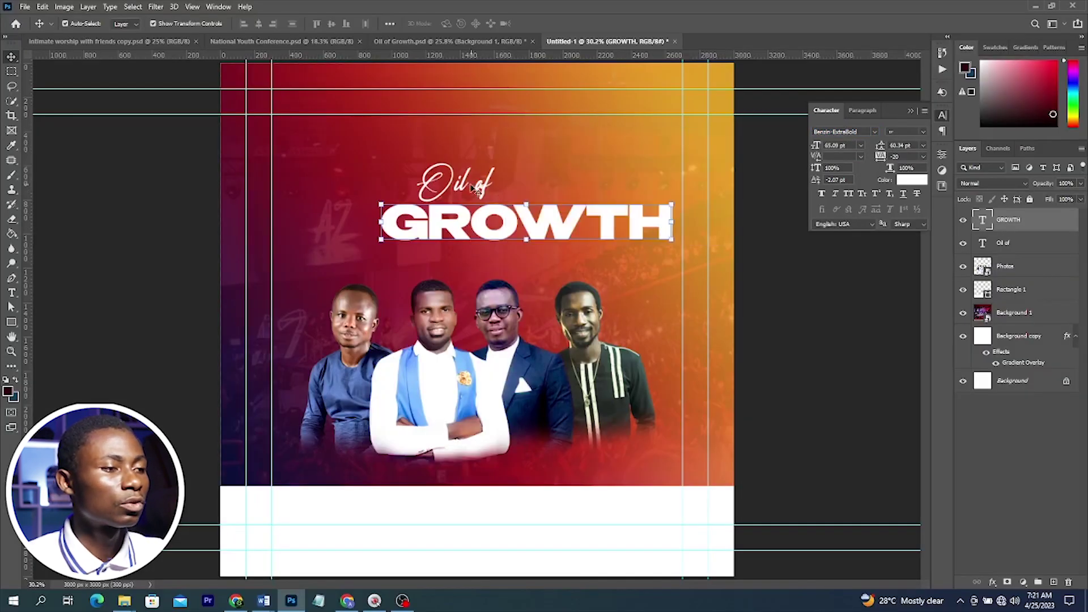
Centre the "Oil of" and "GROWTH" text layers horizontally on the canvas and clear the selection
shift+click(474, 190)
key(ctrl+a)
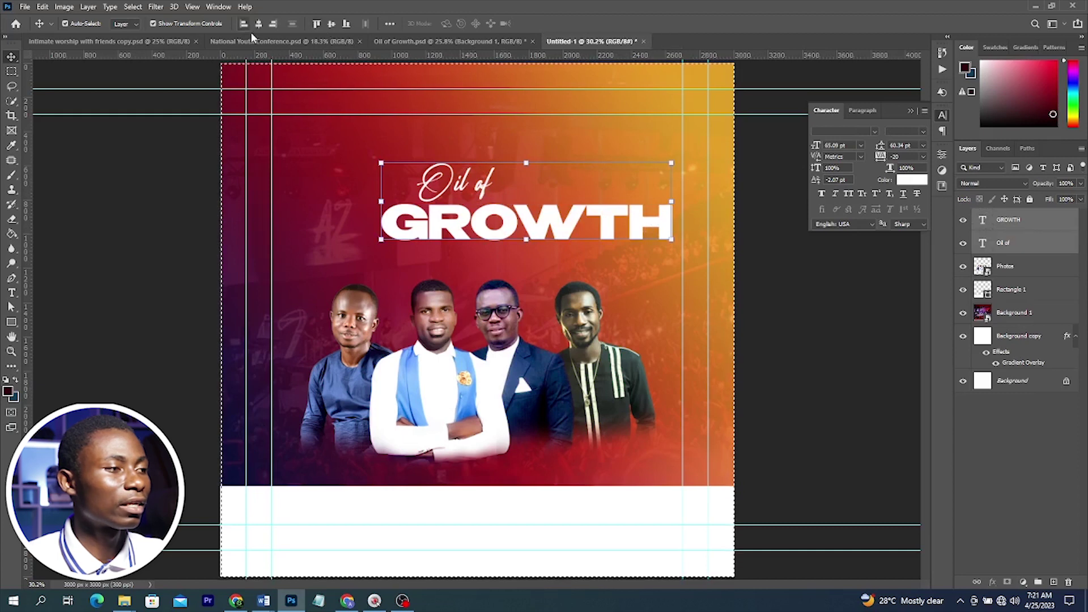
click(258, 24)
key(ctrl+d)
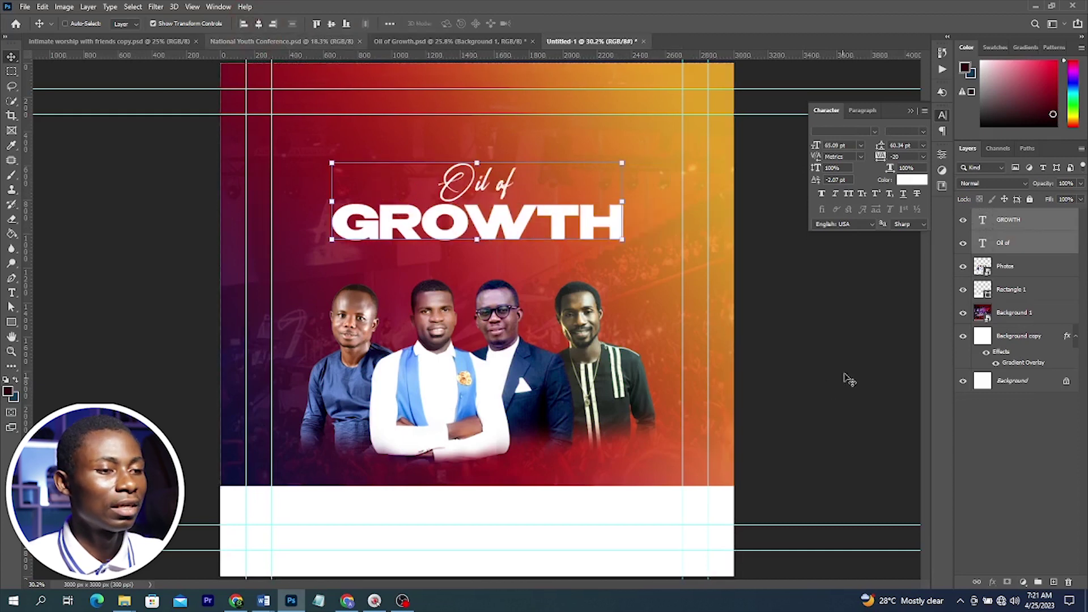
Enlarge "Oil of" to about 114 pt and move both title lines slightly down toward the men's heads
click(476, 182)
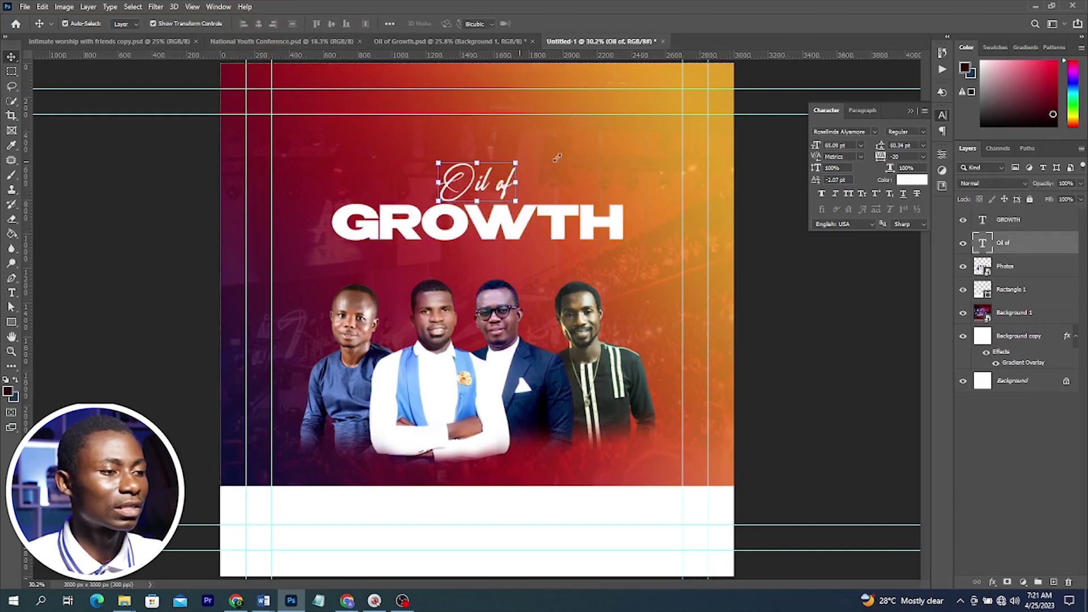
drag(515, 163, 546, 148)
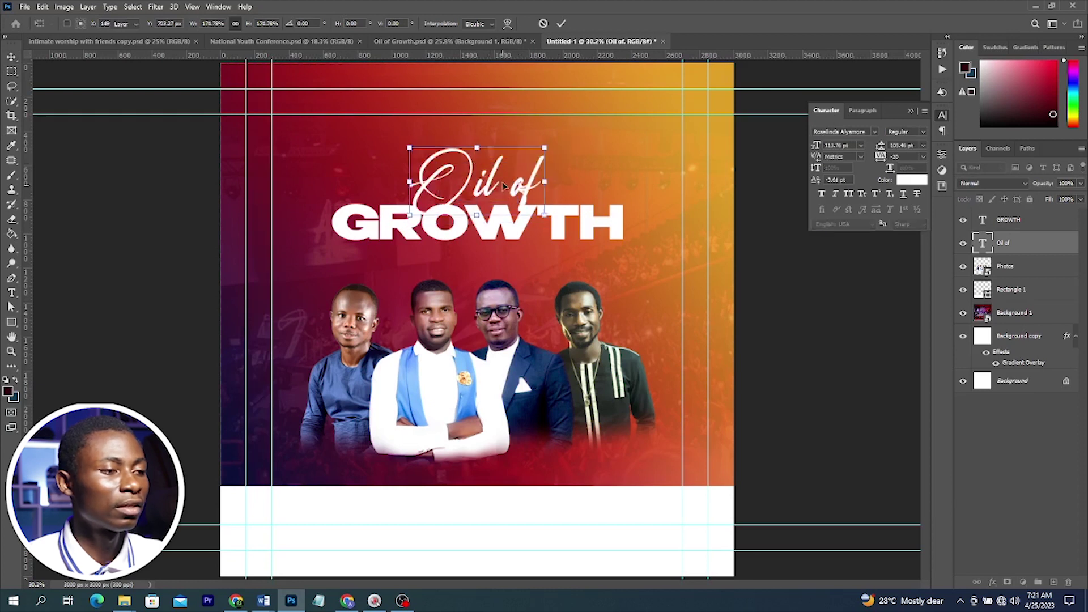
key(Return)
drag(569, 222, 567, 240)
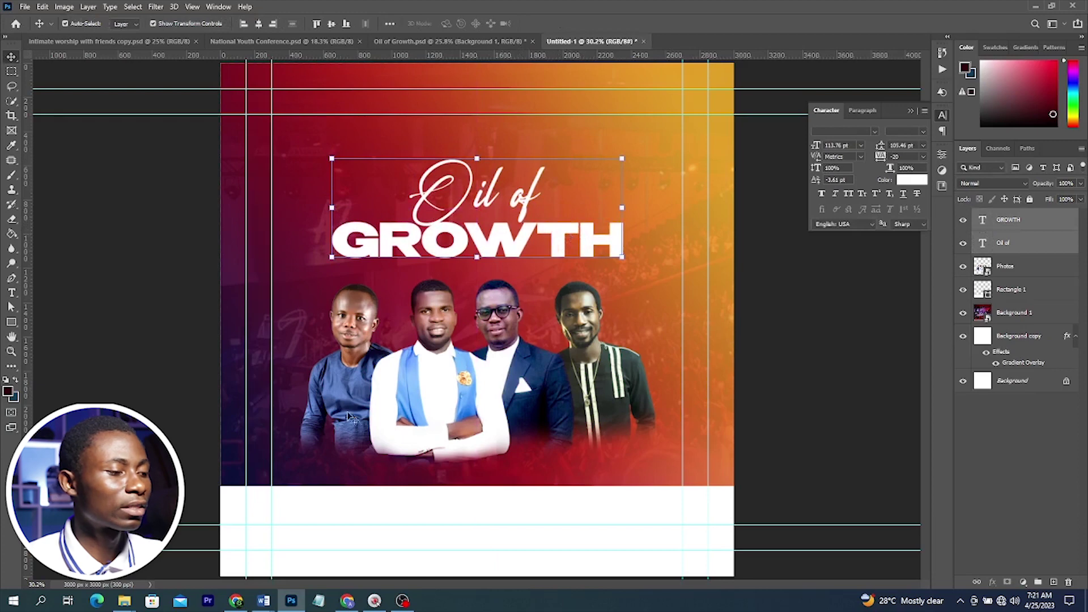
Place the olive oil pouring image from the Design Bundle folder, scaled to about 19%, in the flyer's upper-right corner
click(124, 601)
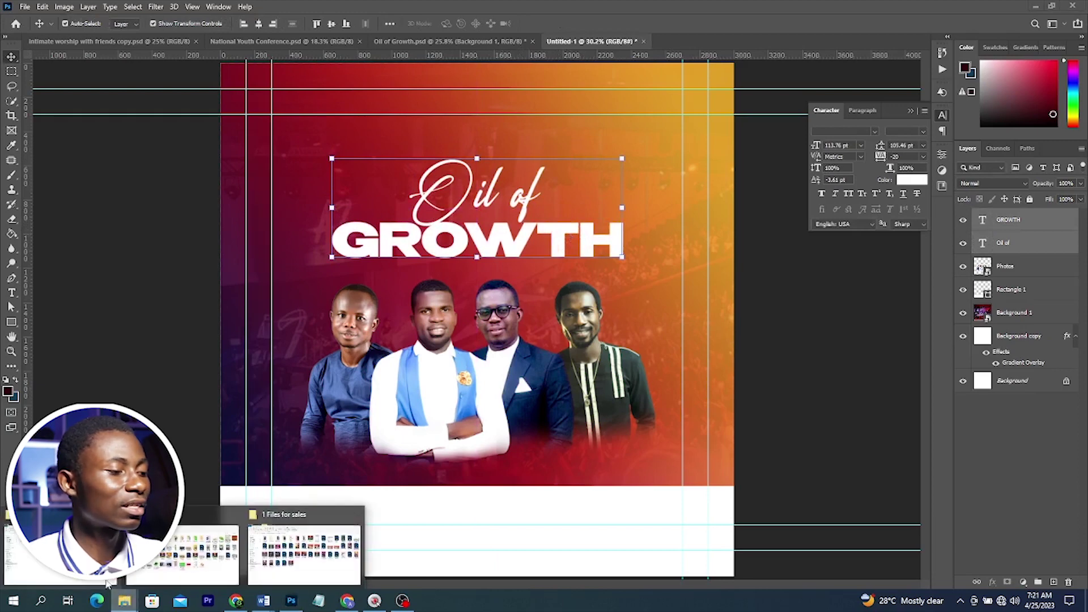
drag(414, 144, 621, 159)
drag(633, 122, 631, 120)
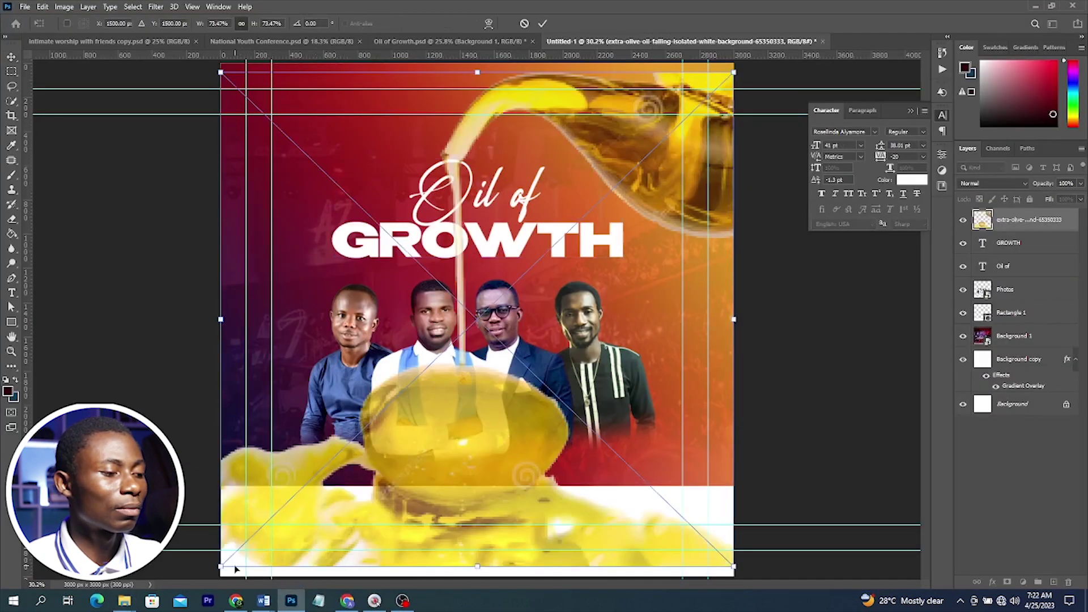
drag(250, 542, 599, 155)
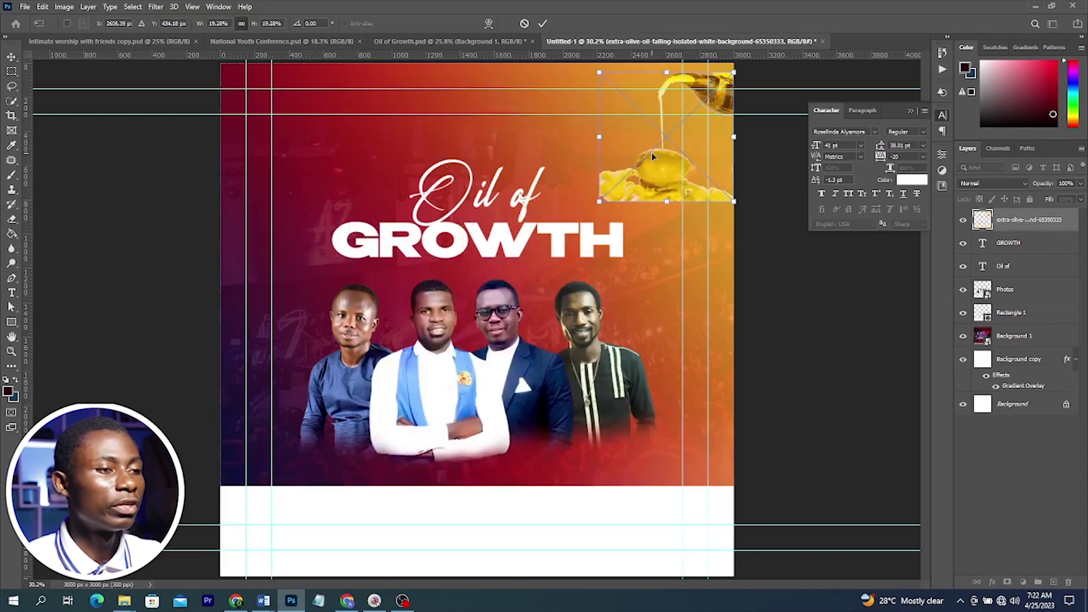
drag(648, 110, 651, 138)
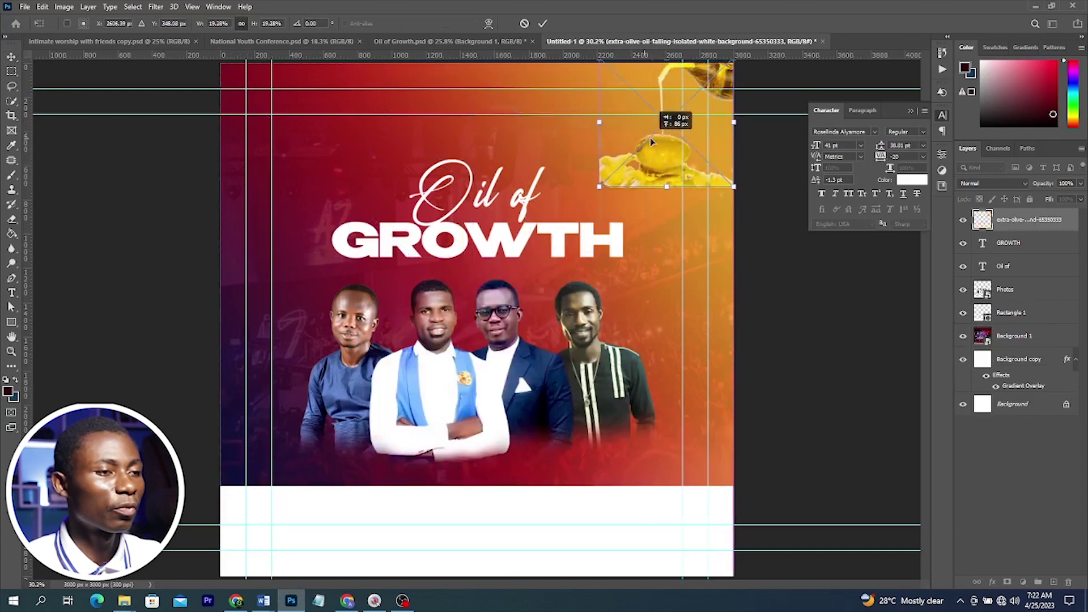
key(Return)
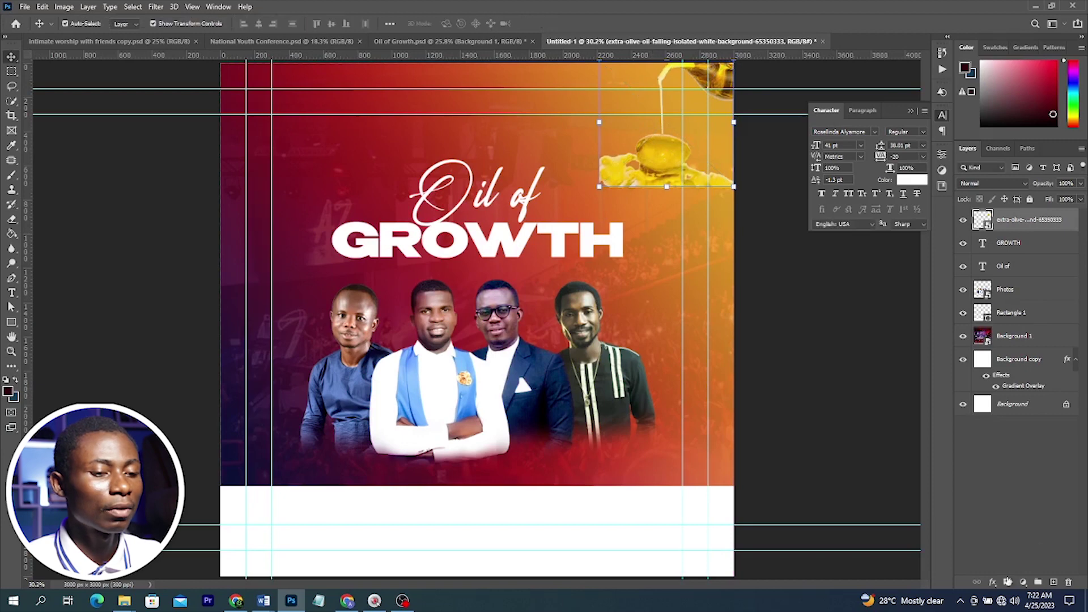
Add a layer mask to the oil image and fade its lower edge with a soft black 500 px brush
click(1007, 583)
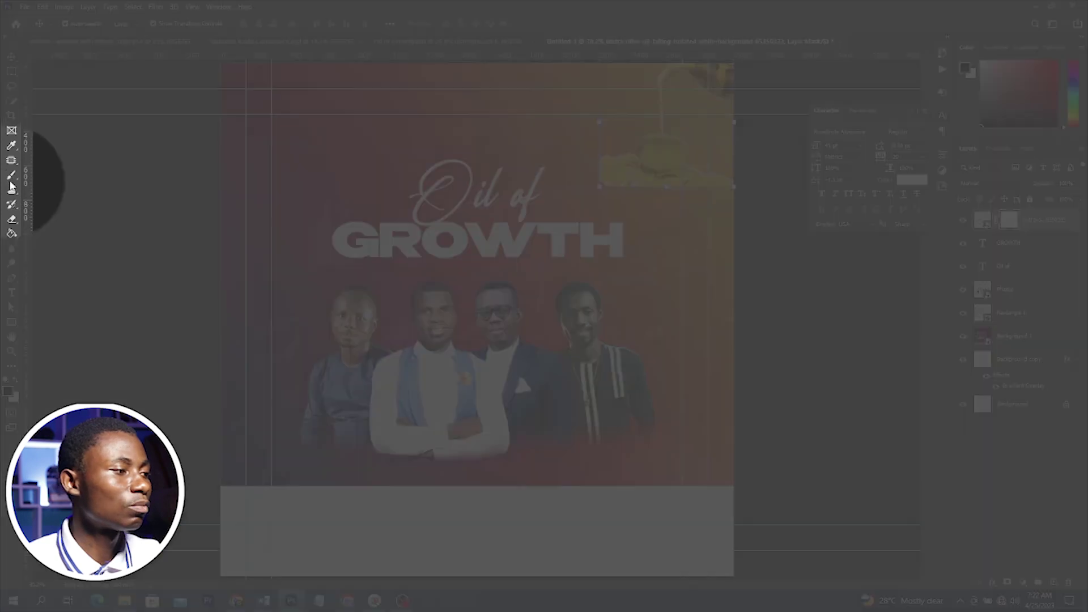
click(11, 174)
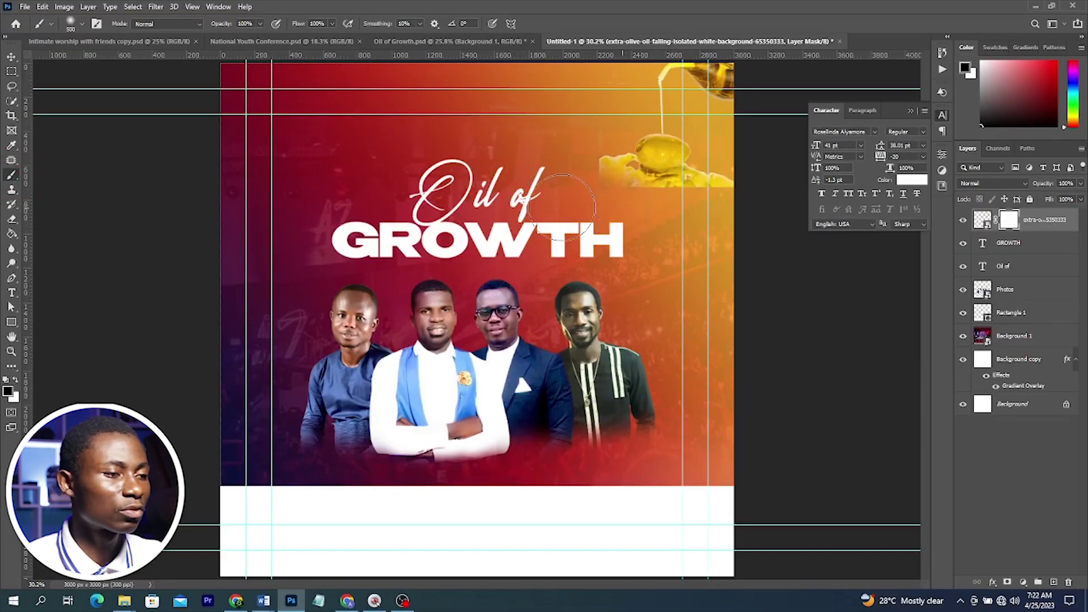
mouse_move(561, 207)
mouse_down()
mouse_move(678, 213)
mouse_move(642, 222)
mouse_move(743, 215)
mouse_move(604, 217)
mouse_move(577, 182)
mouse_up()
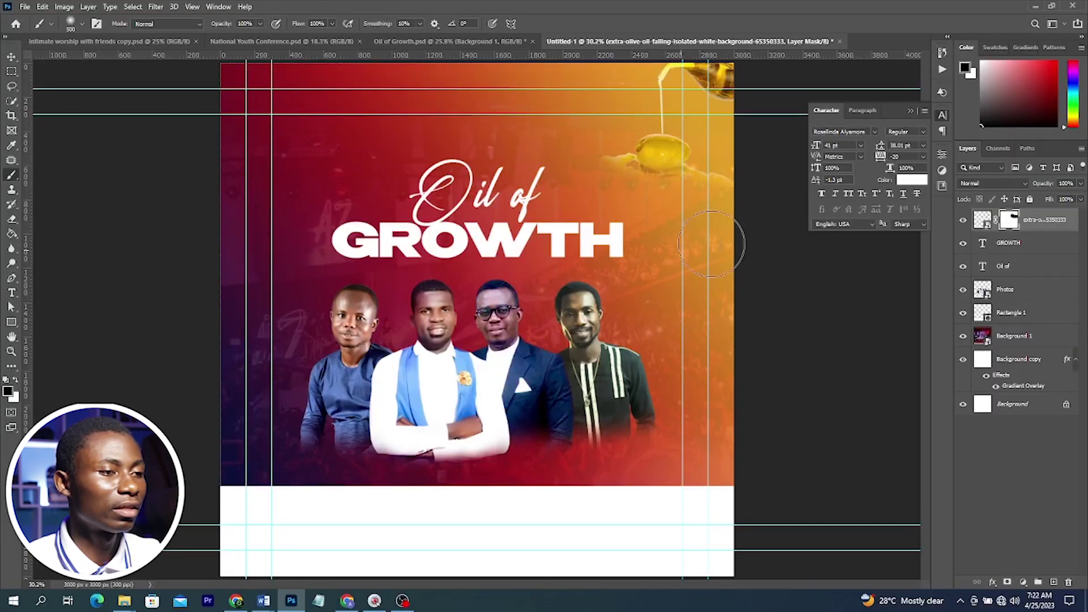
key(v)
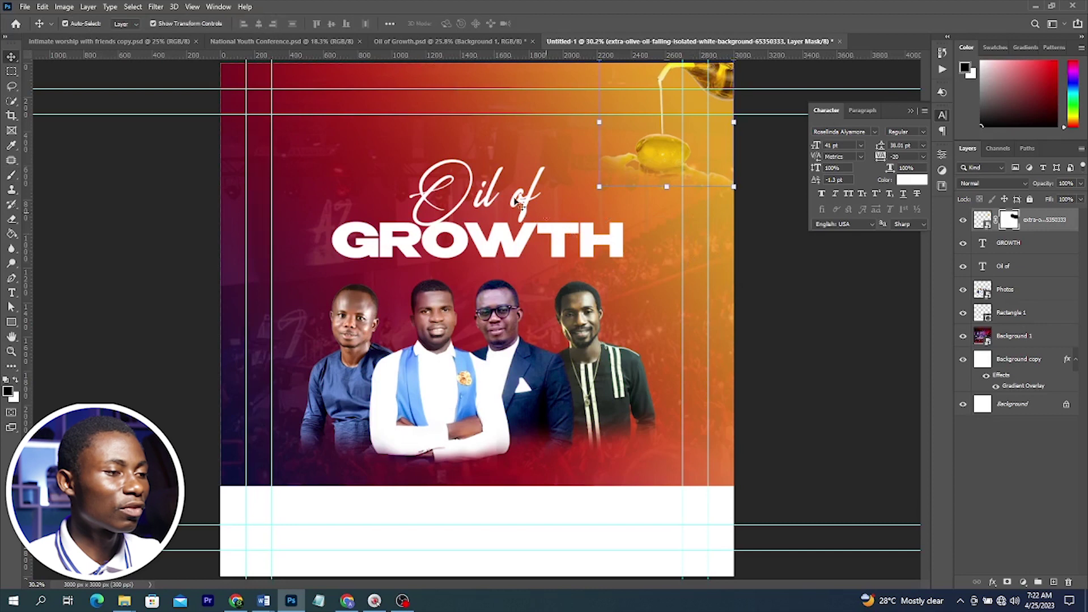
Group the "Oil of" and "GROWTH" text layers together
click(482, 196)
shift+click(595, 250)
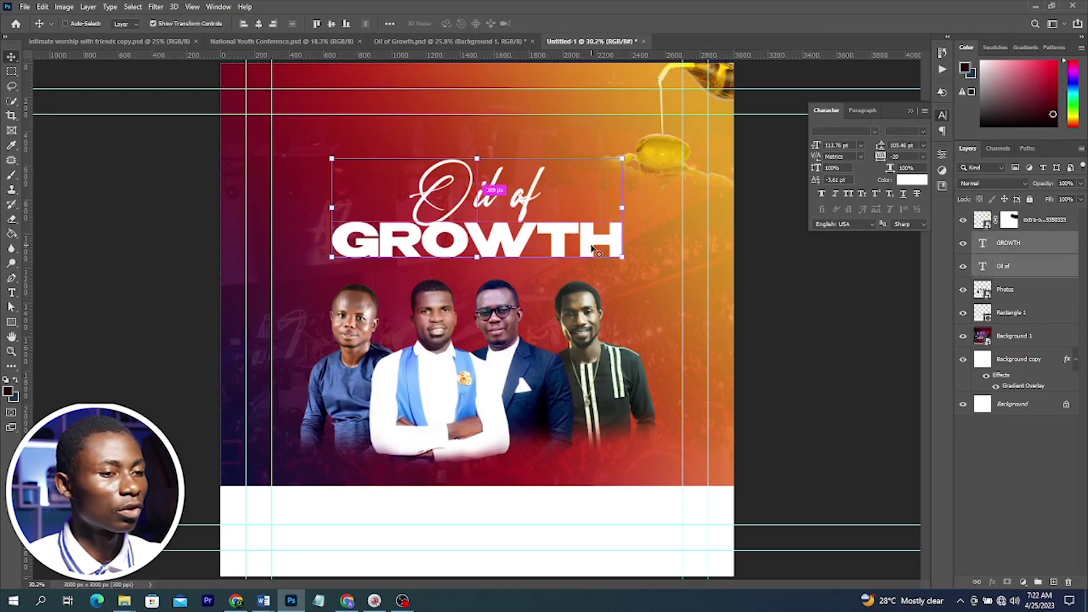
key(ctrl+g)
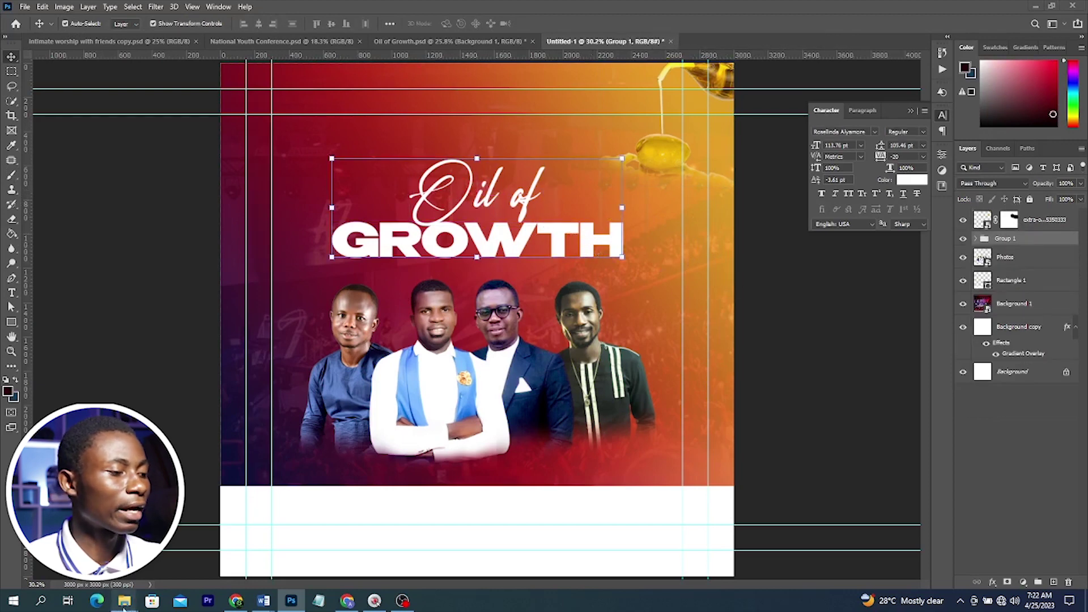
Place the gold texture from the Design Bundle folder over the title and clip it to the title group
click(124, 602)
click(482, 140)
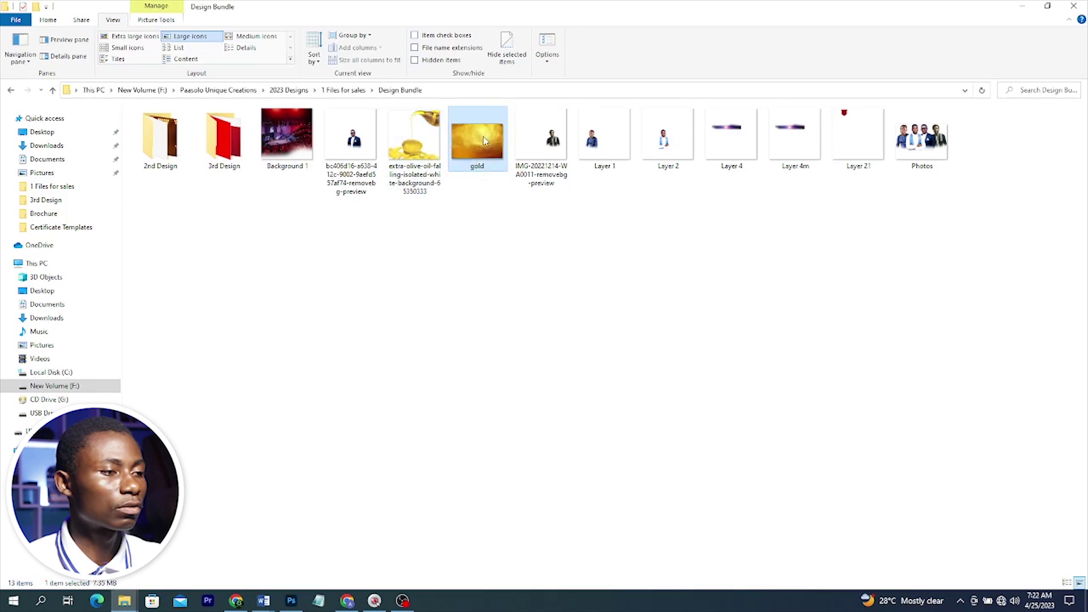
drag(485, 140, 499, 342)
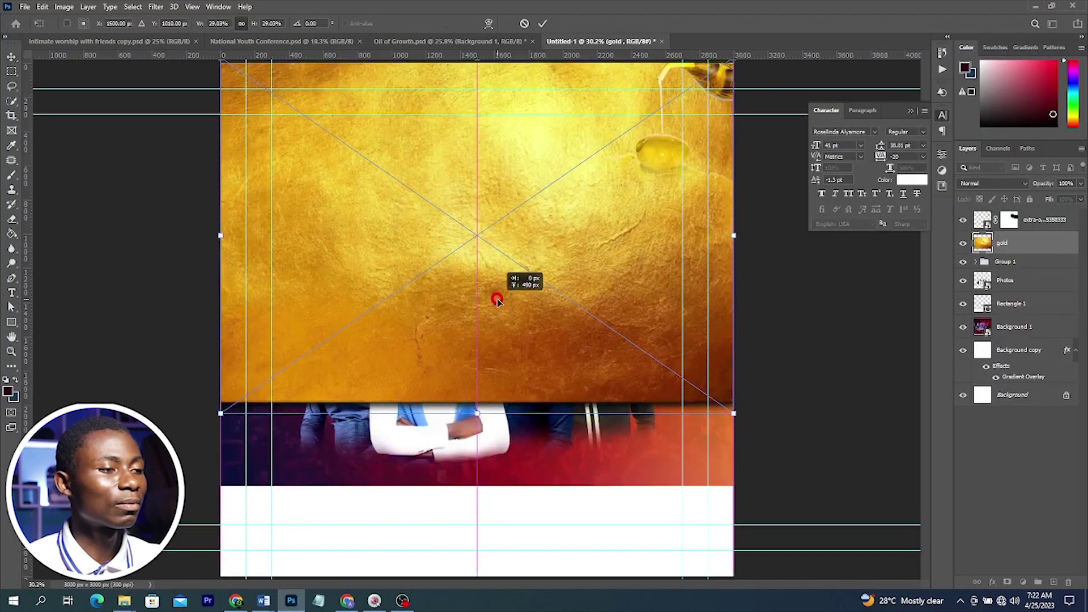
key(Return)
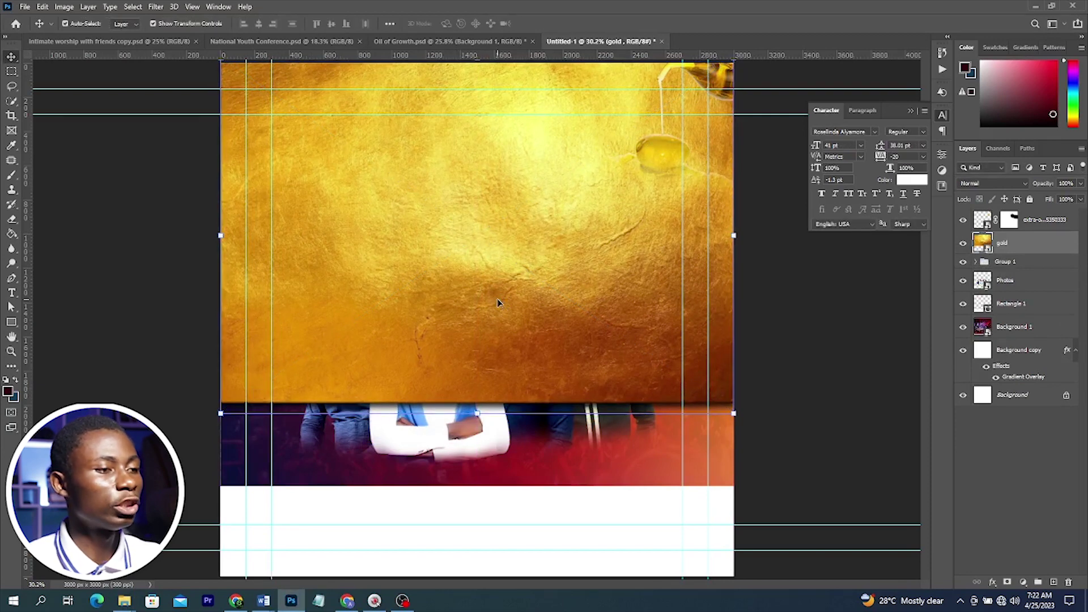
right_click(1011, 249)
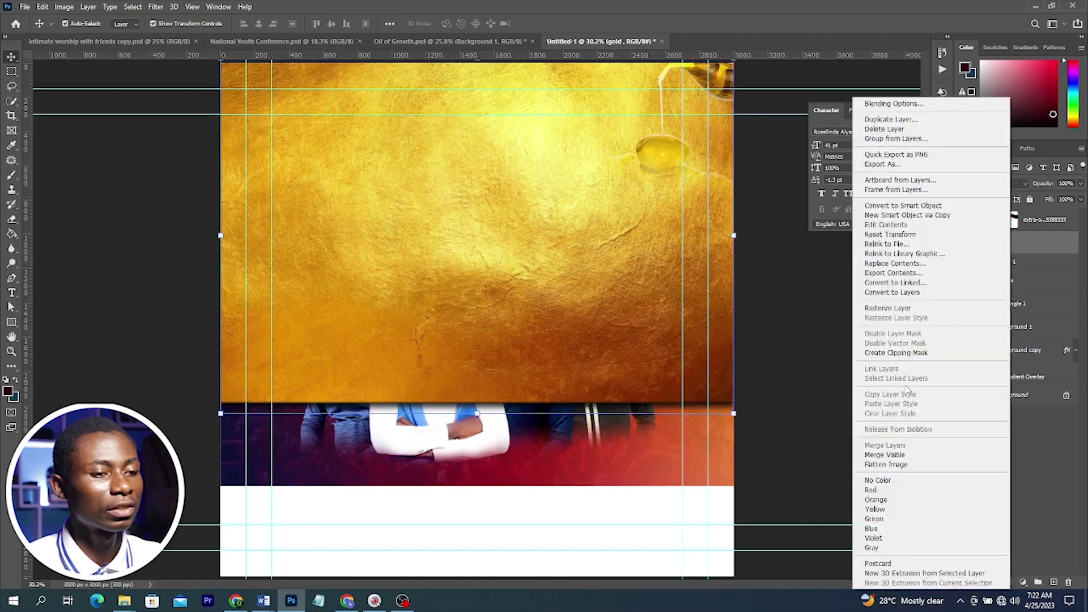
click(907, 353)
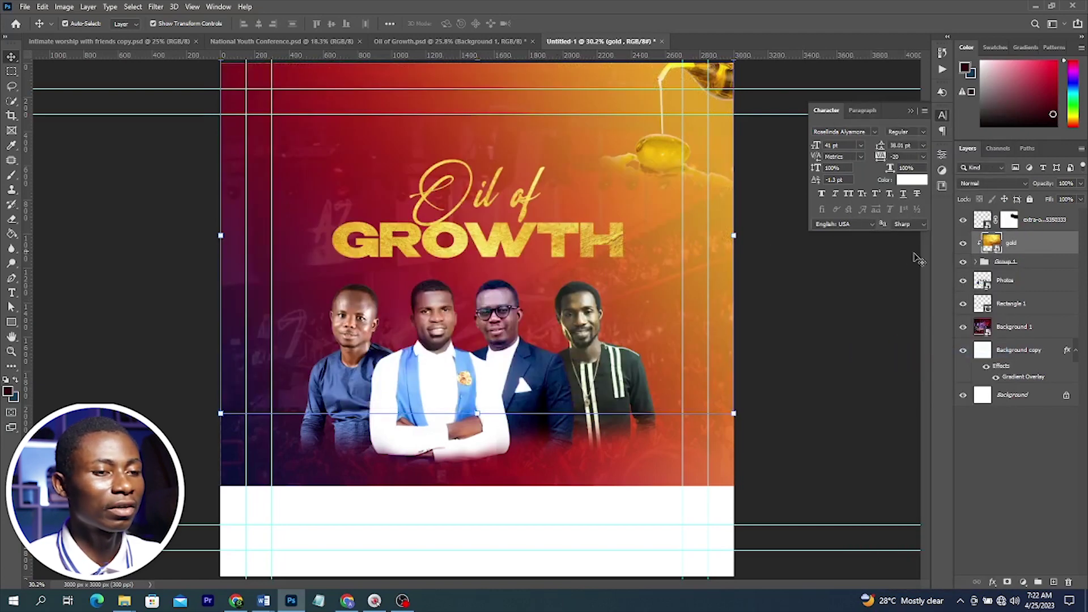
Add a drop shadow to the title group with 18 px distance, 3% spread, 29 px size and a reduced opacity
click(1033, 263)
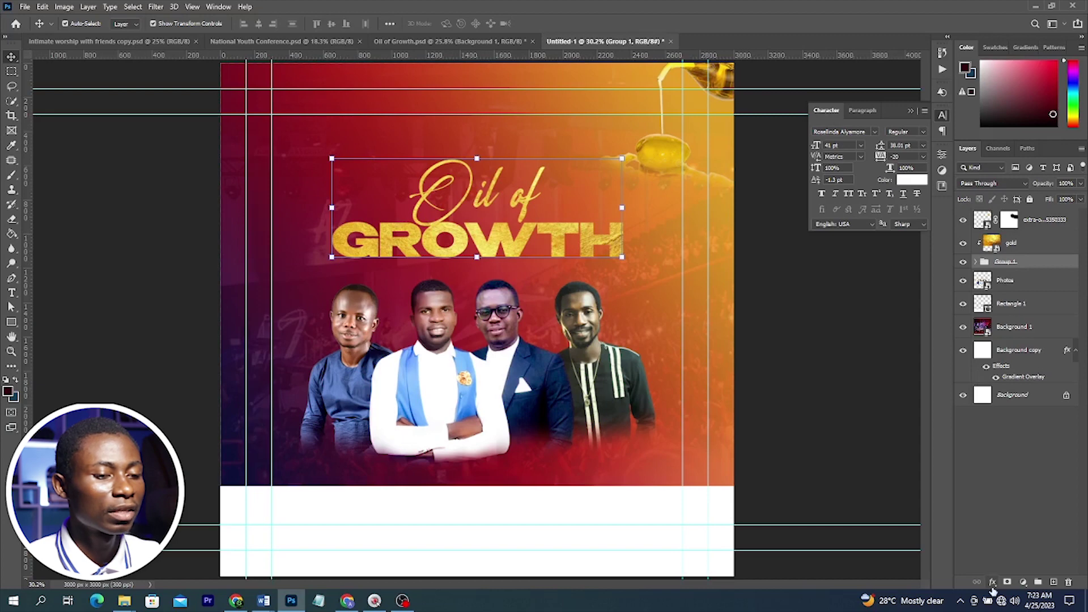
click(993, 584)
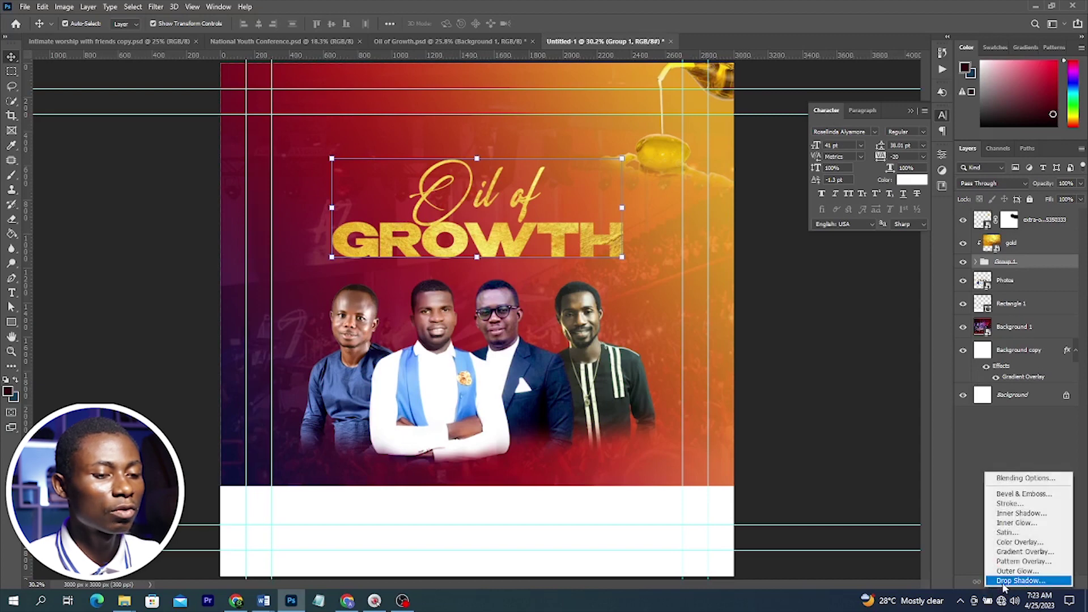
click(965, 556)
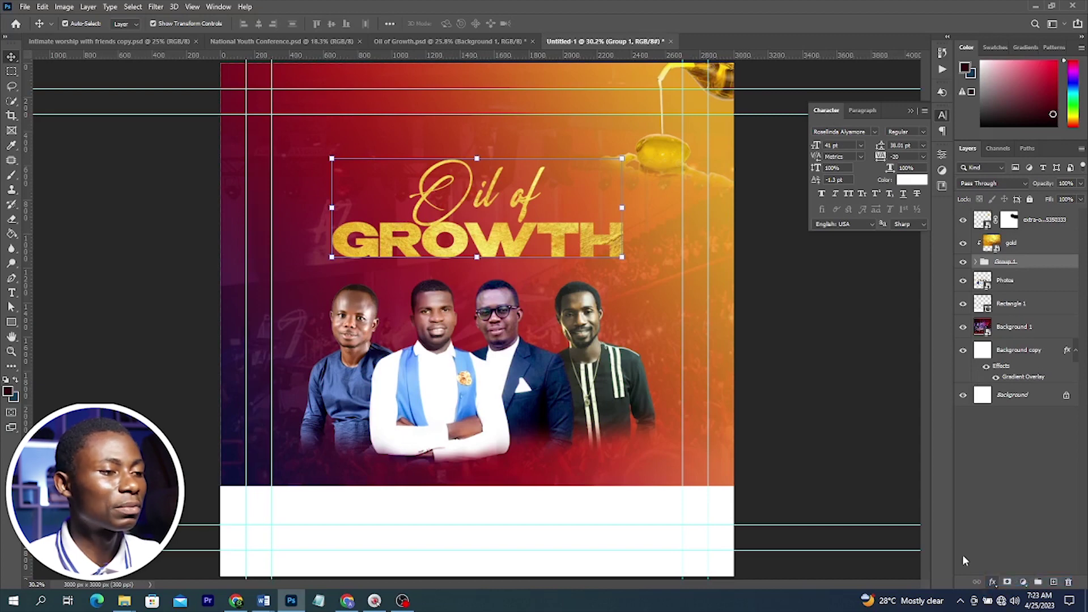
drag(795, 146, 896, 102)
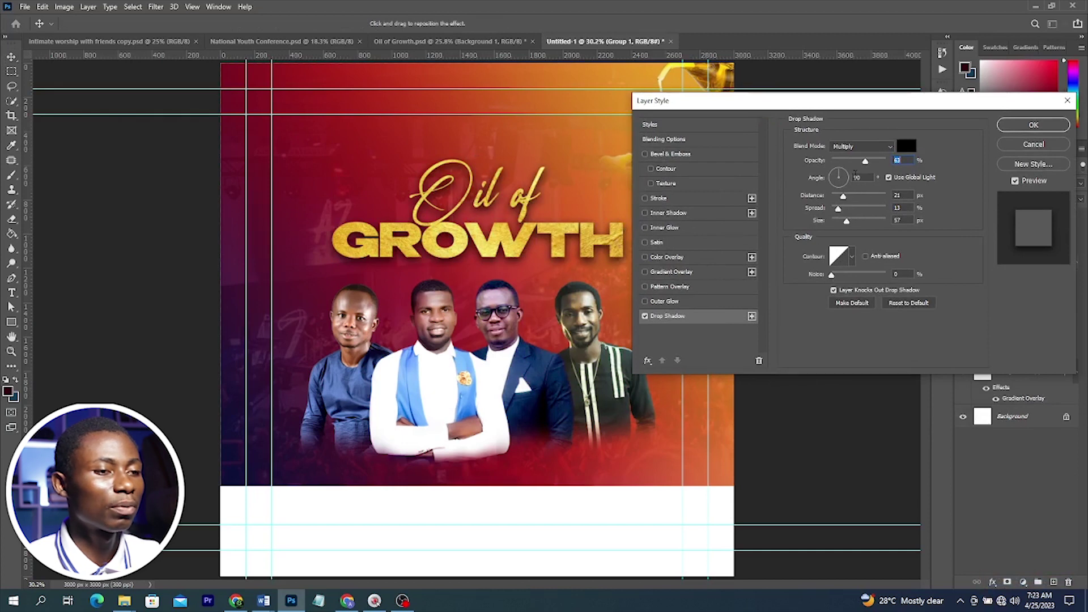
drag(843, 196, 839, 196)
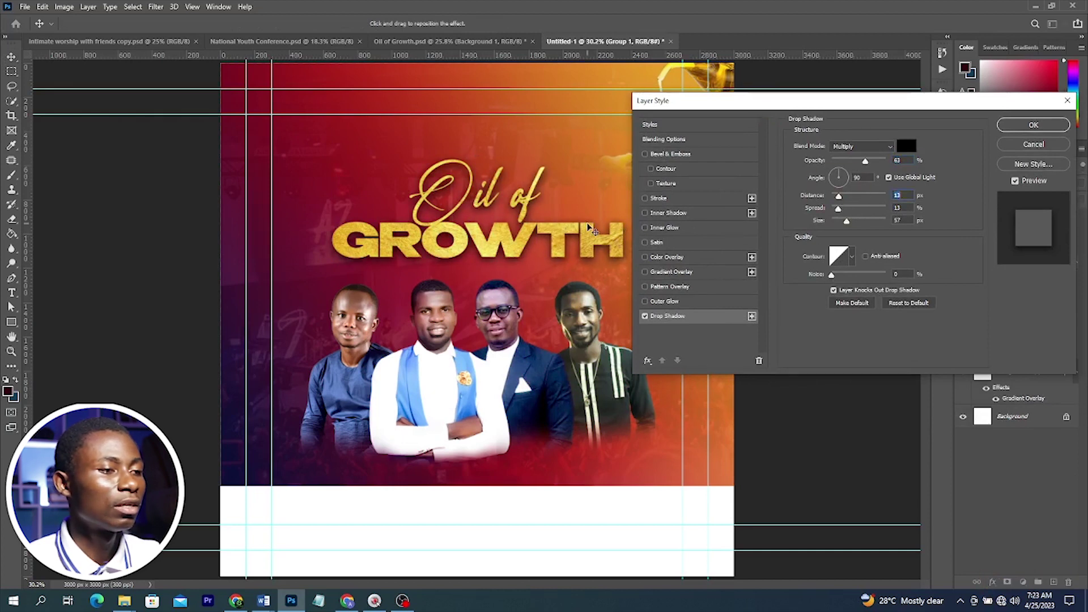
drag(588, 225, 588, 230)
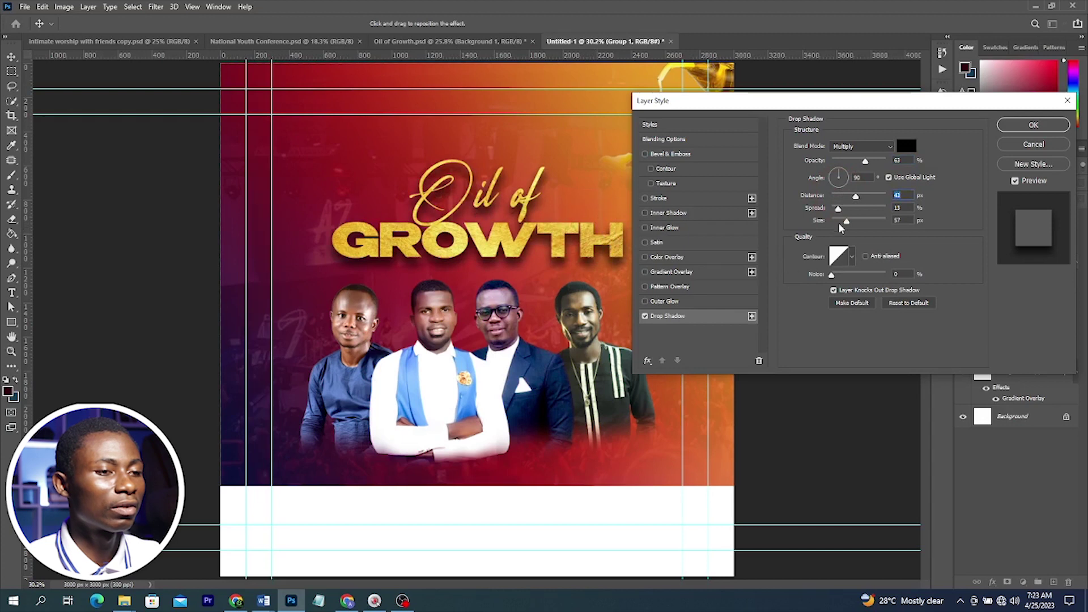
drag(847, 221, 843, 200)
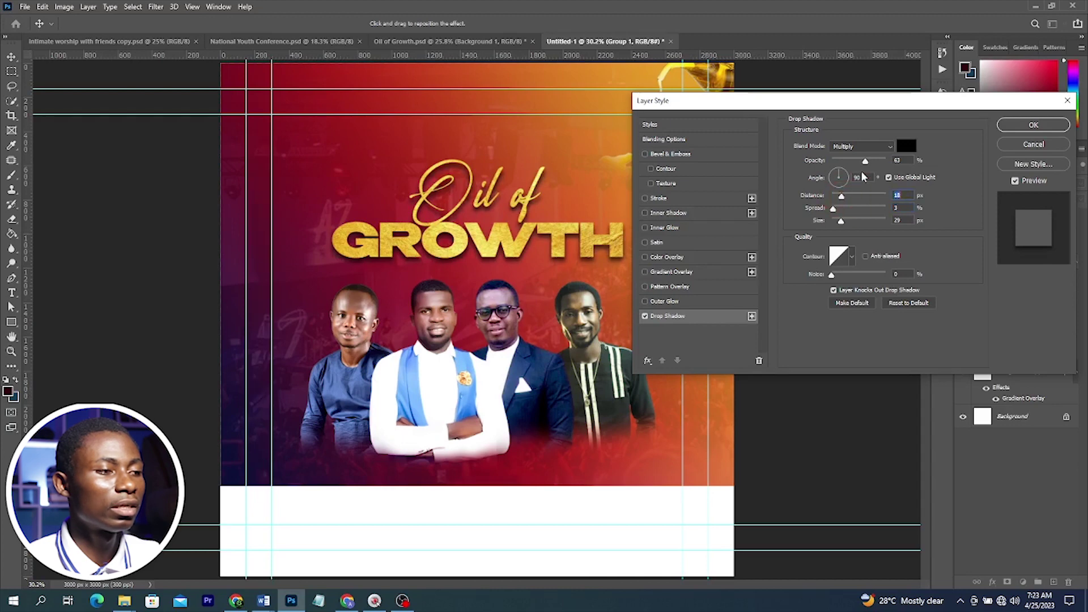
drag(865, 162, 856, 164)
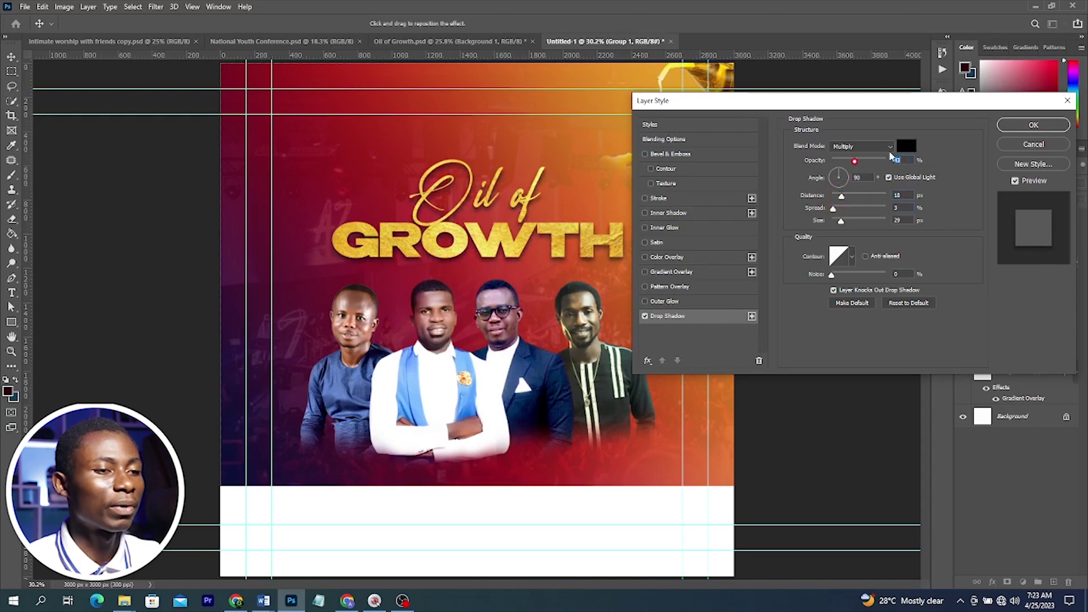
click(1023, 126)
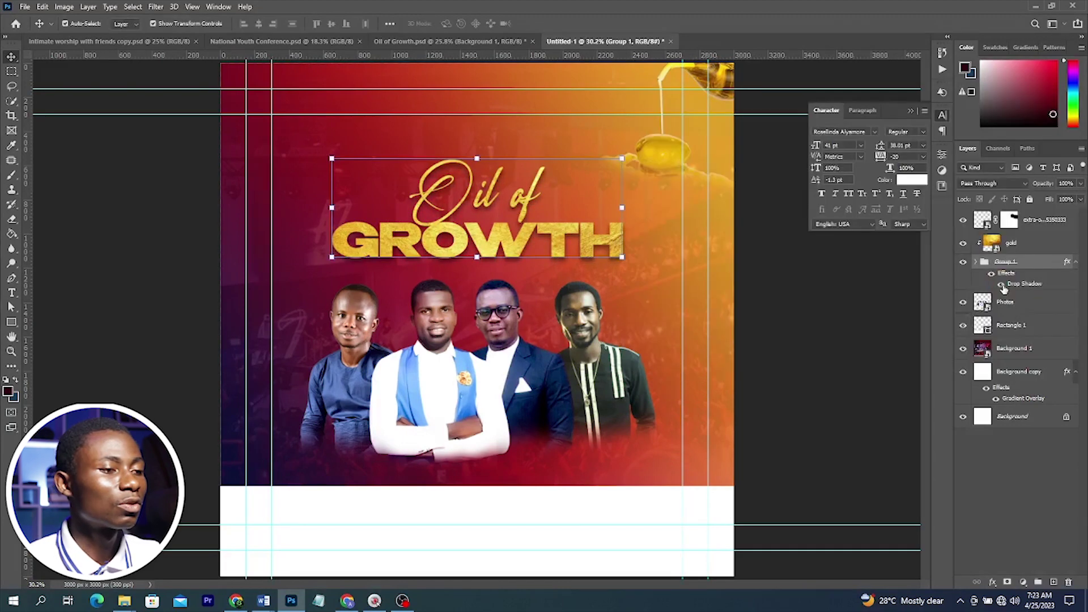
Toggle the title group's drop shadow off and on to compare its effect
click(827, 285)
click(1002, 288)
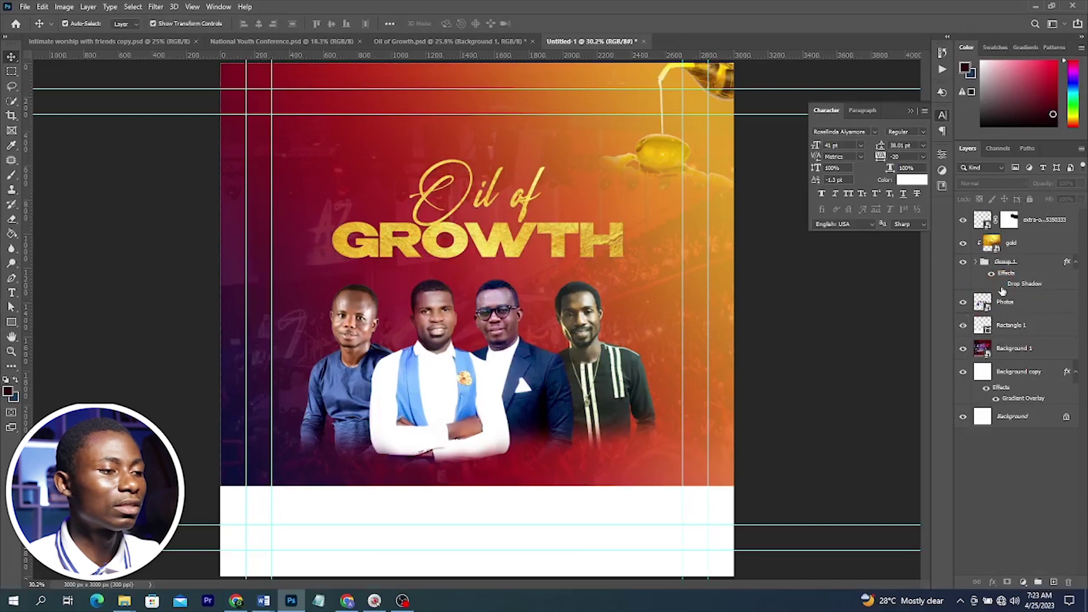
click(1002, 287)
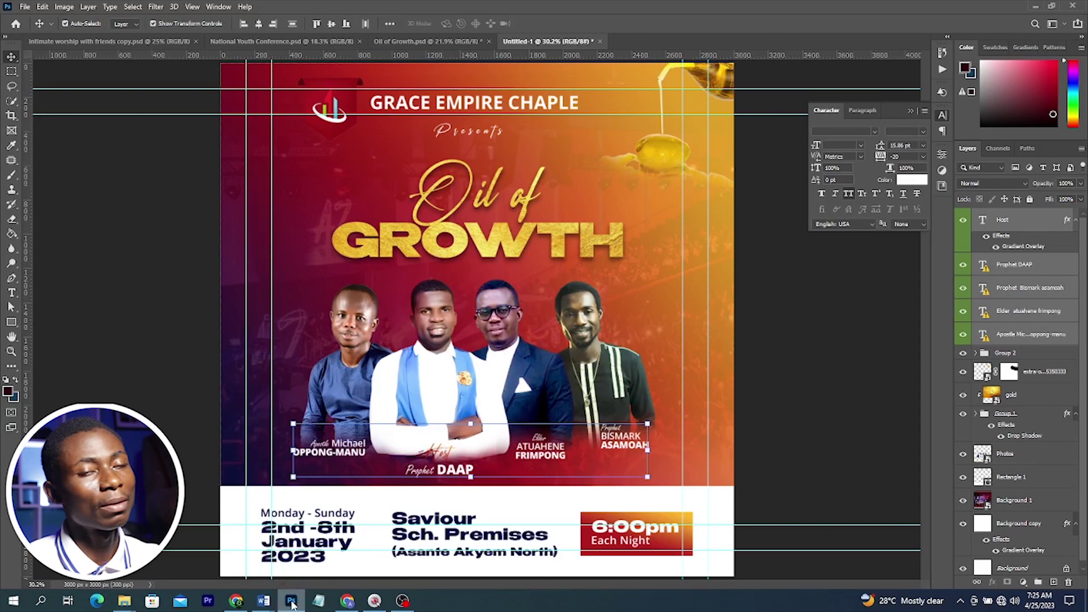
Place the Layer 4 light flare image from the Design Bundle folder over the title and set its blend mode to Screen
click(1036, 5)
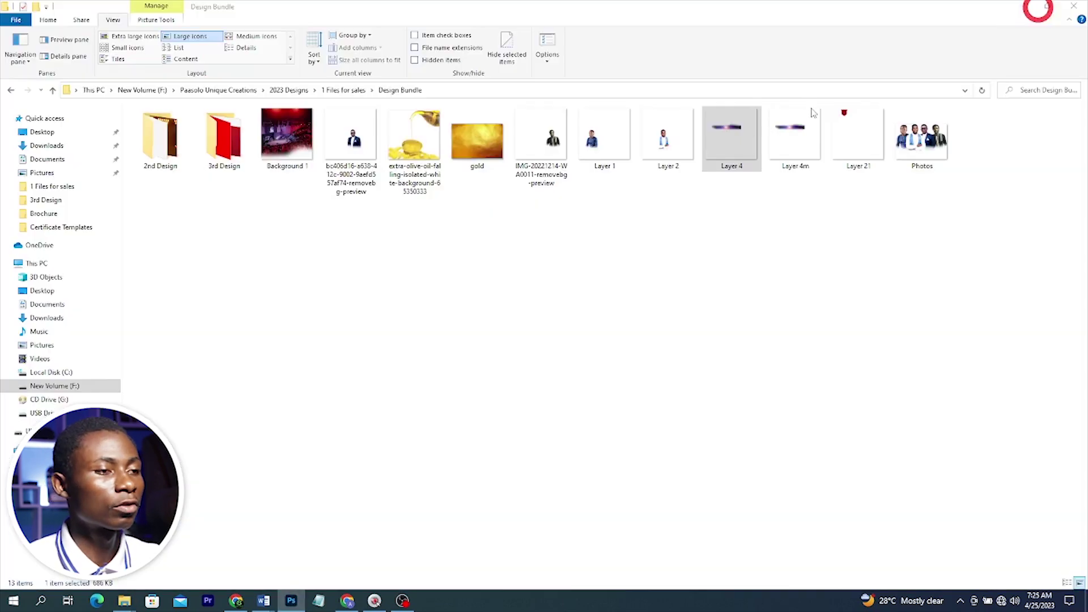
mouse_move(728, 139)
mouse_down()
mouse_move(499, 397)
mouse_move(326, 532)
mouse_move(285, 607)
mouse_move(429, 387)
mouse_move(431, 267)
mouse_up()
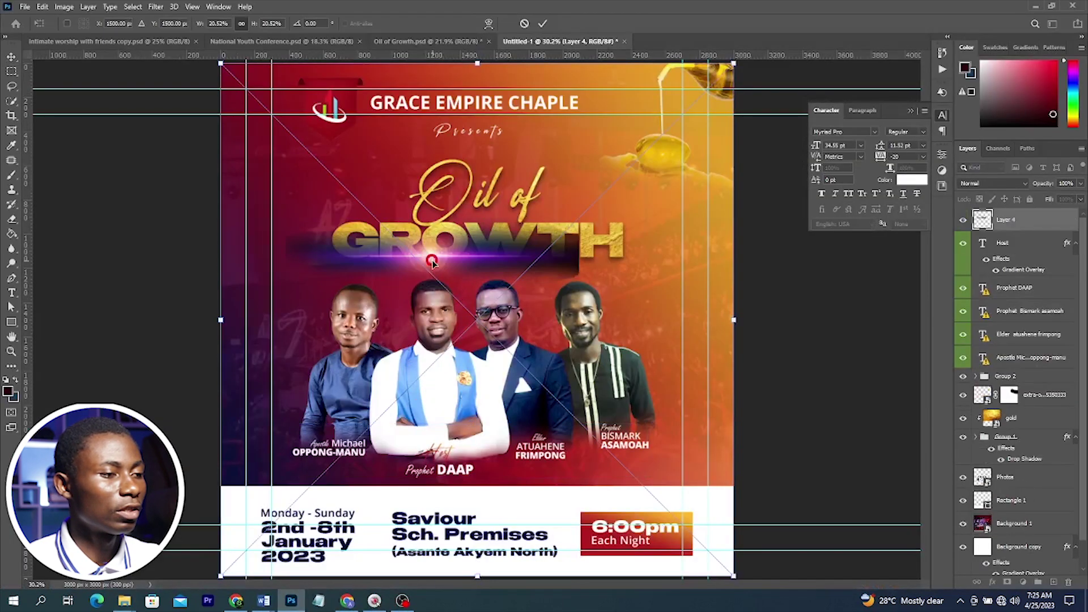
key(Return)
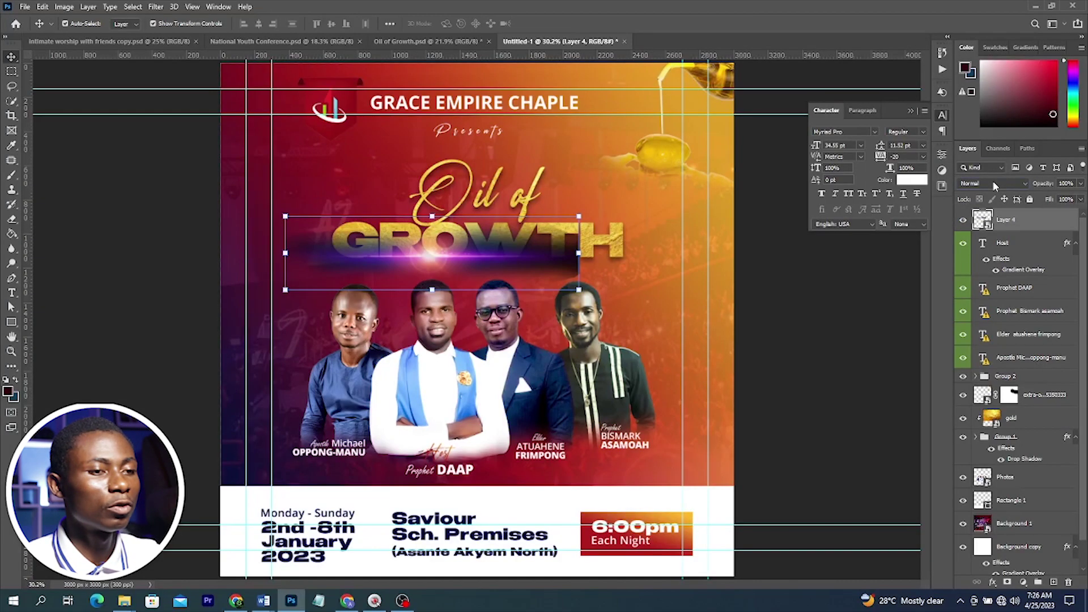
click(995, 183)
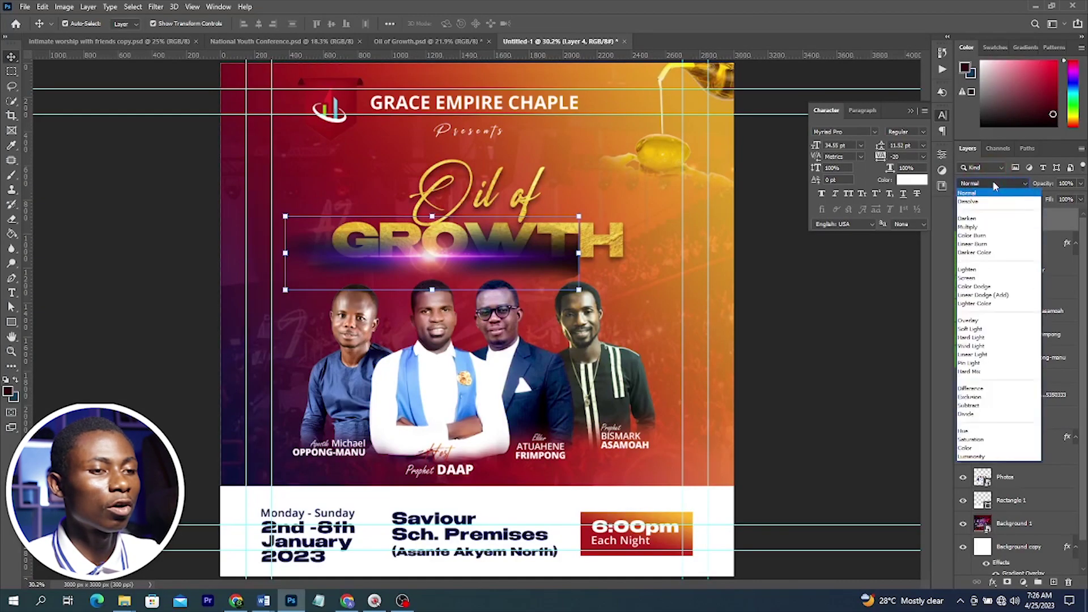
click(974, 278)
Position the flare under the start of GROWTH and place a duplicate along the upper edge of the word's end
drag(429, 258, 383, 259)
click(65, 23)
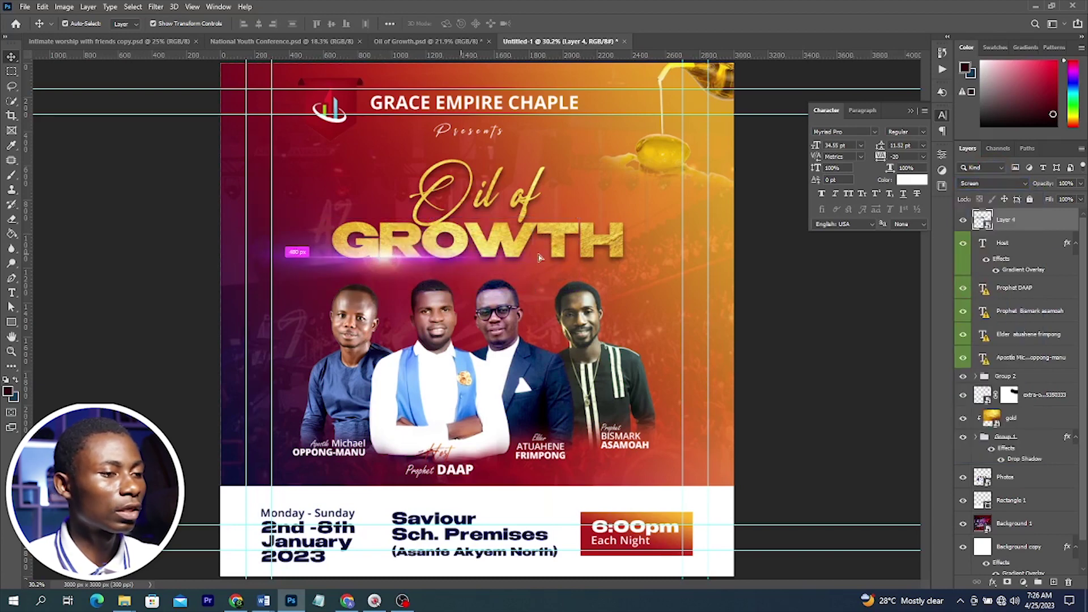
drag(517, 233, 570, 224)
key(ctrl+j)
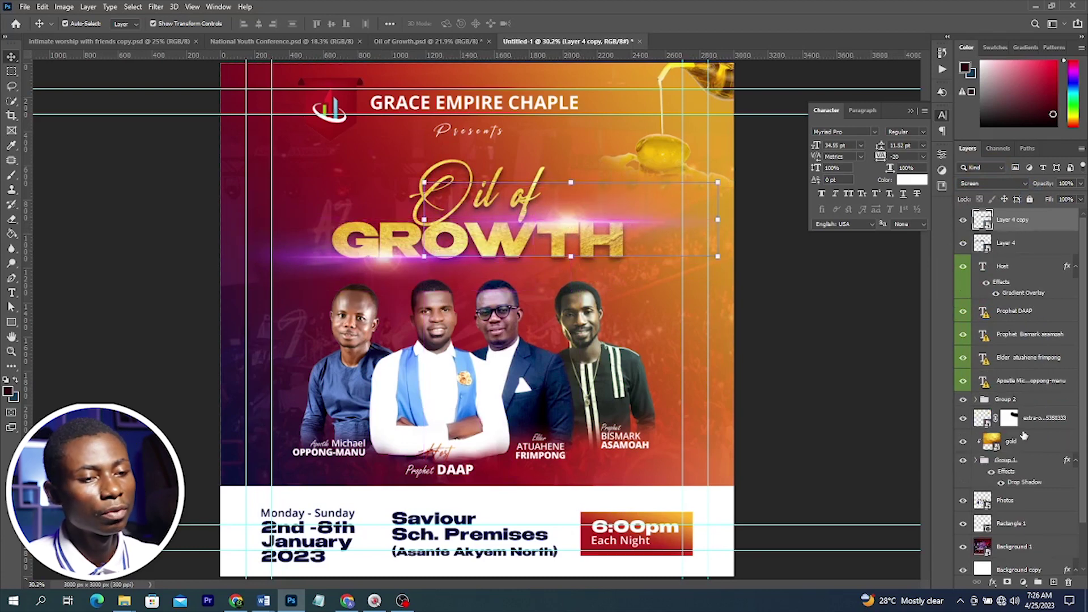
click(962, 442)
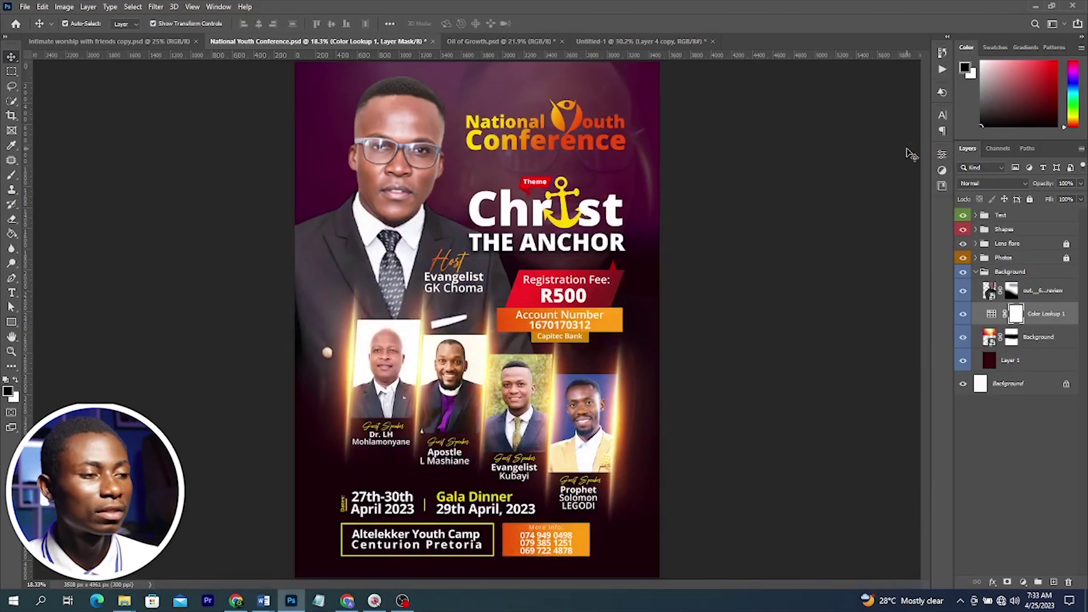
Create a new 2480 x 3508 px document at 300 ppi and duplicate its Background layer
key(ctrl+n)
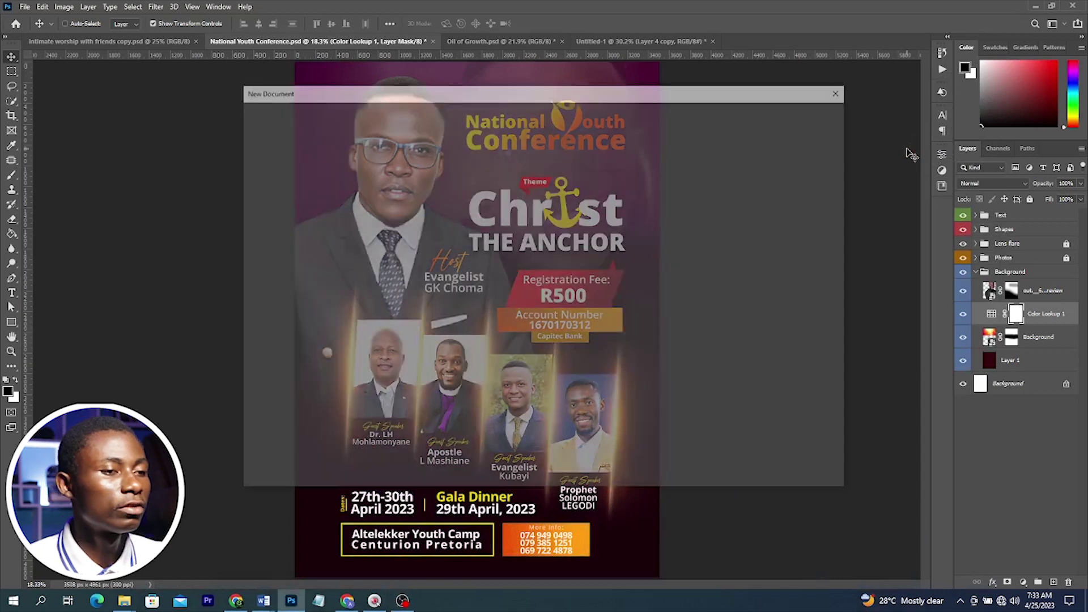
double_click(301, 181)
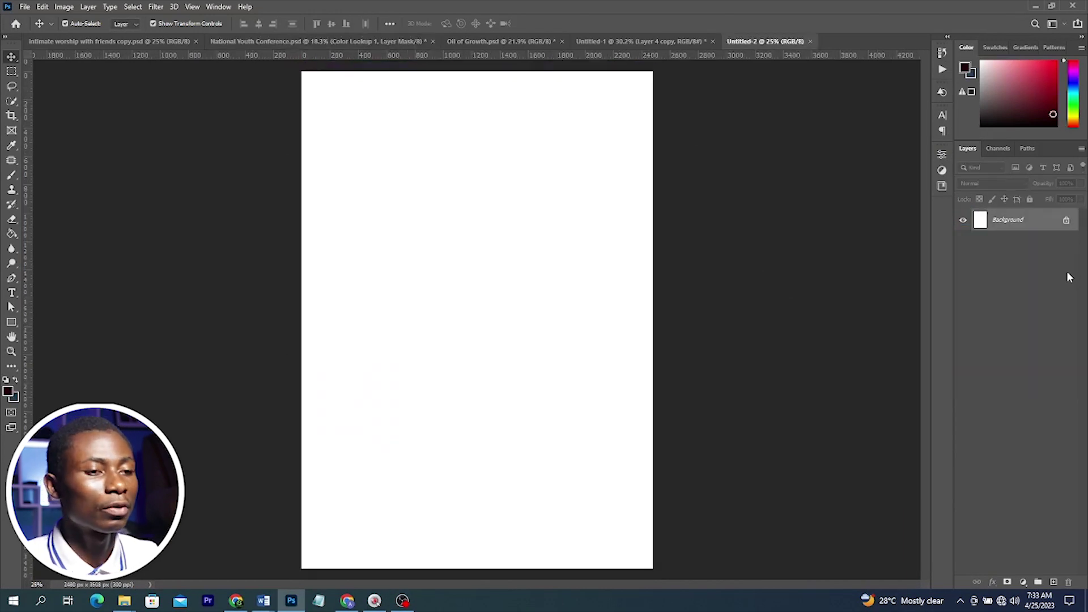
key(ctrl+j)
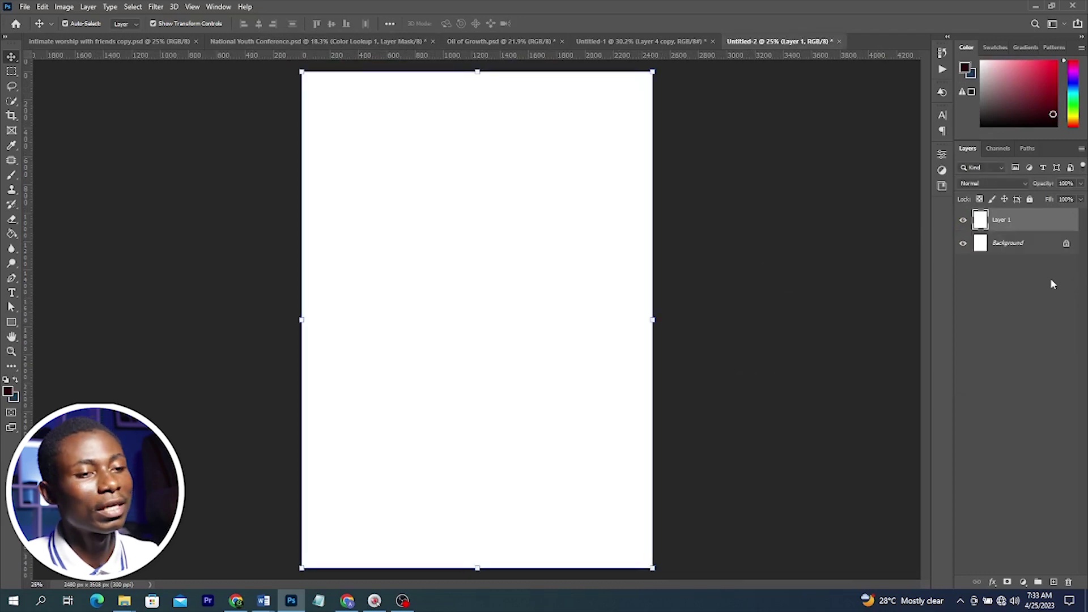
key(ctrl+z)
drag(1017, 221, 1052, 581)
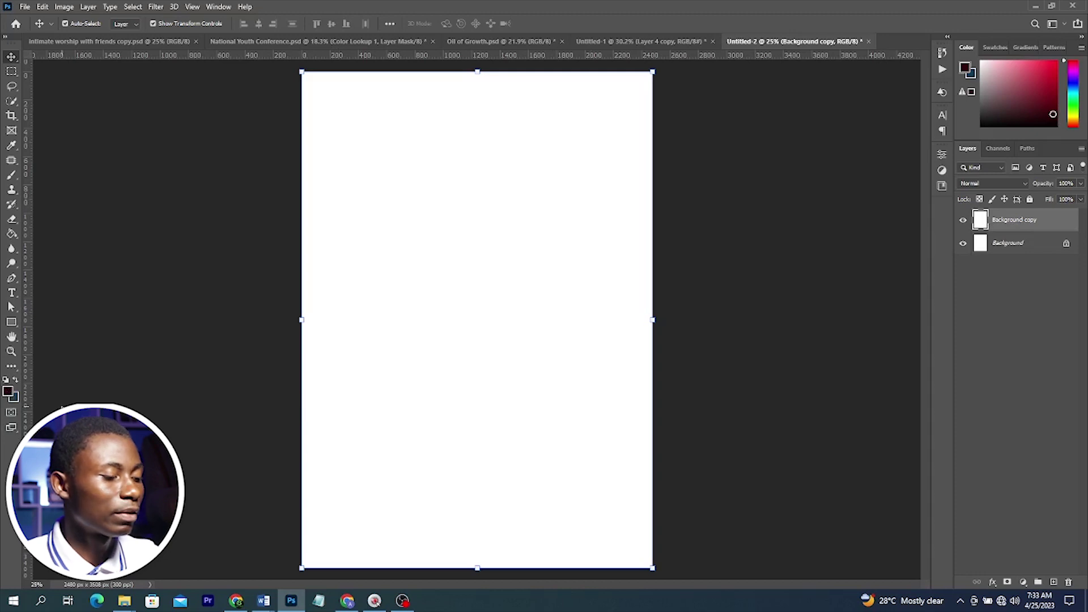
Fill the Background copy layer with dark maroon #320309 using the Paint Bucket
key(g)
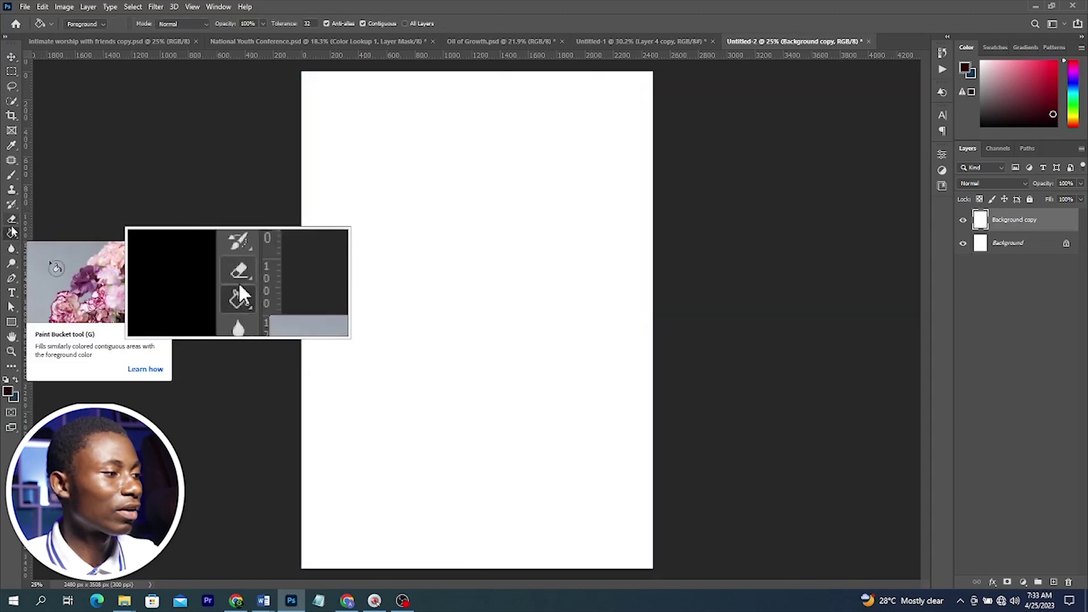
click(8, 391)
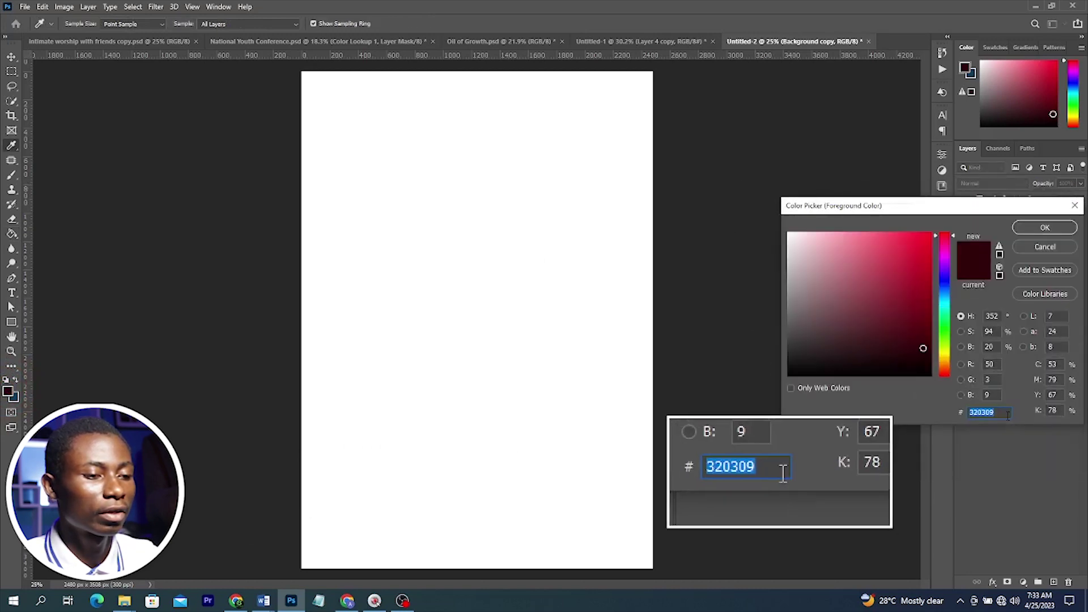
click(1065, 228)
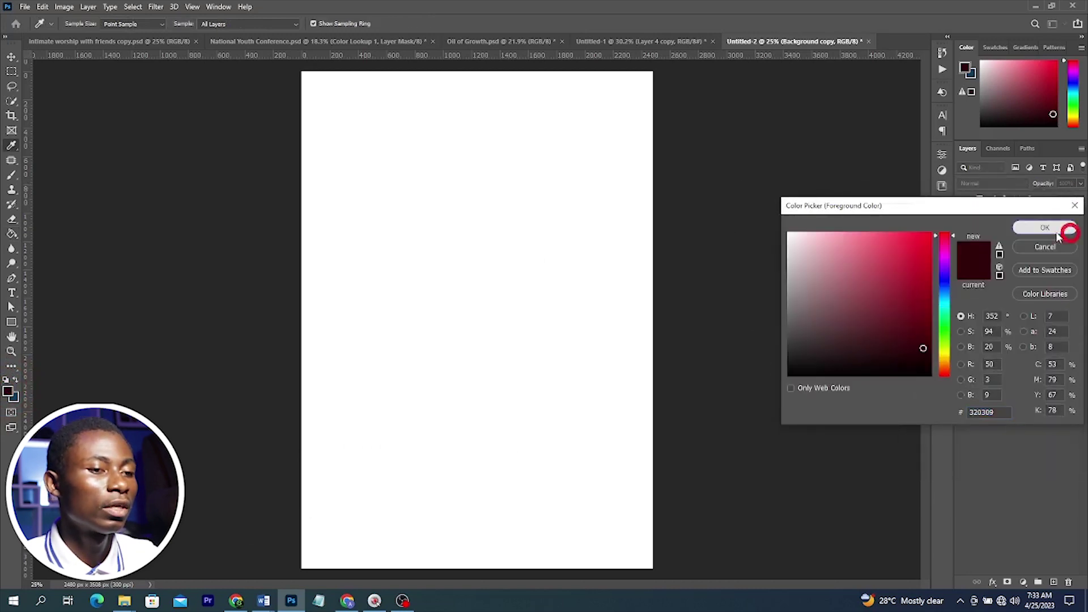
key(g)
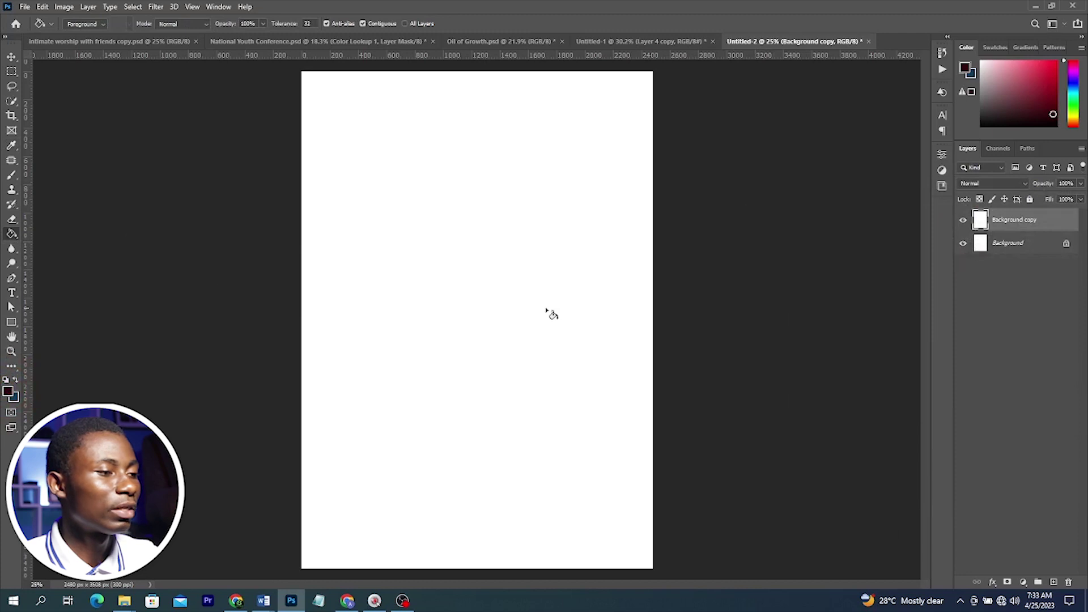
click(544, 306)
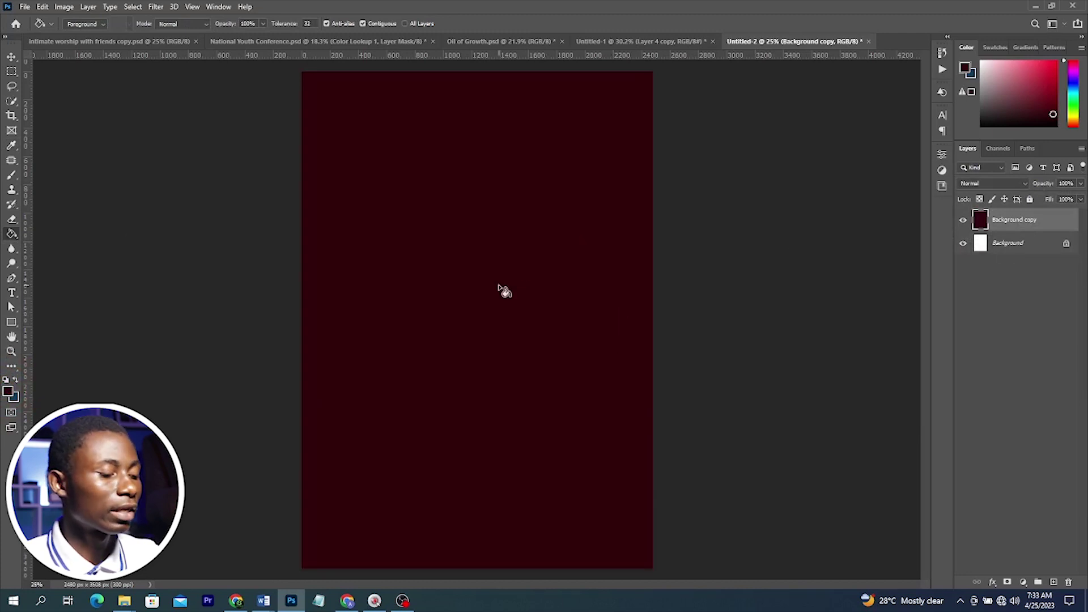
key(v)
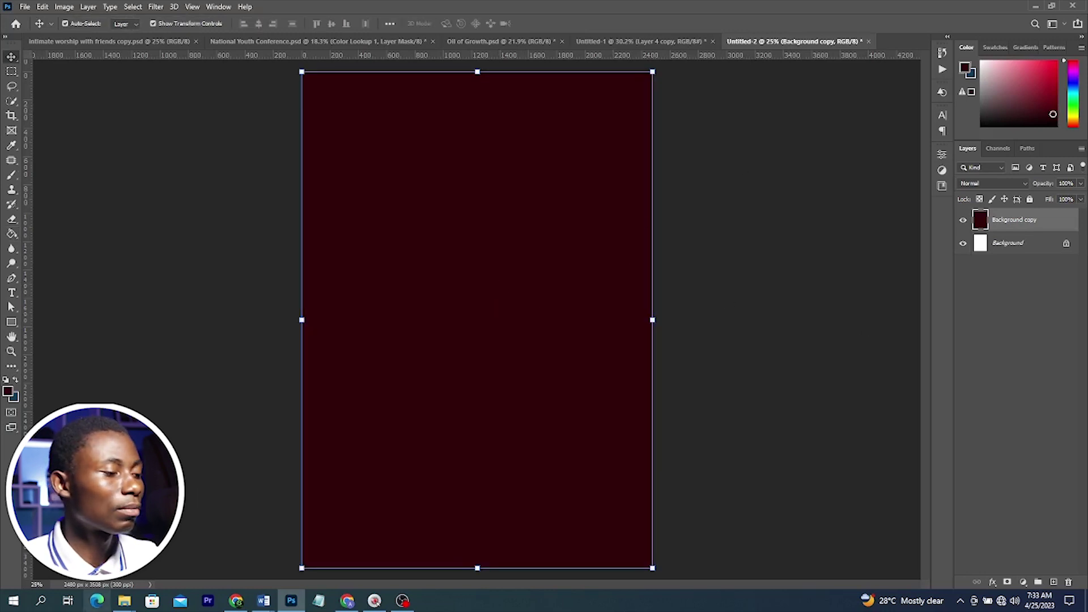
Place the fiery Background image from the 3rd Design folder across the canvas and set its opacity to 45%
click(127, 601)
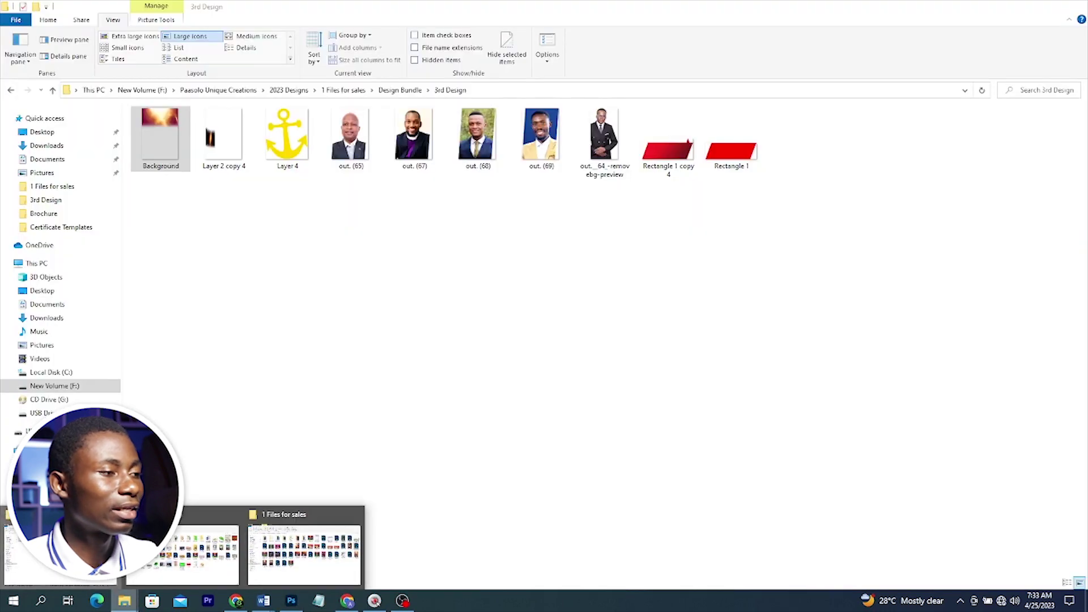
drag(149, 129, 571, 418)
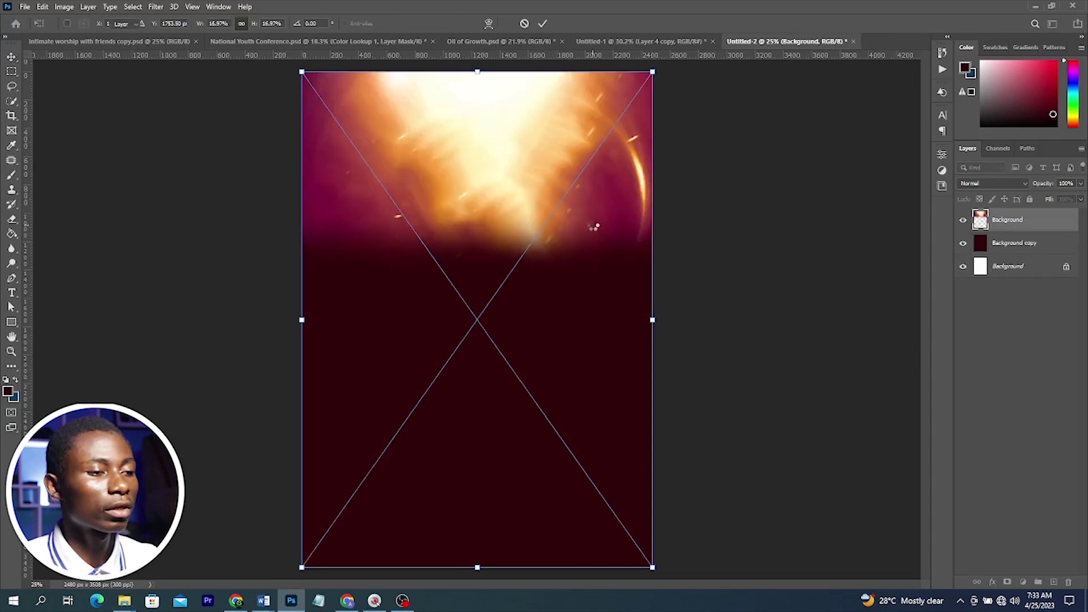
key(Return)
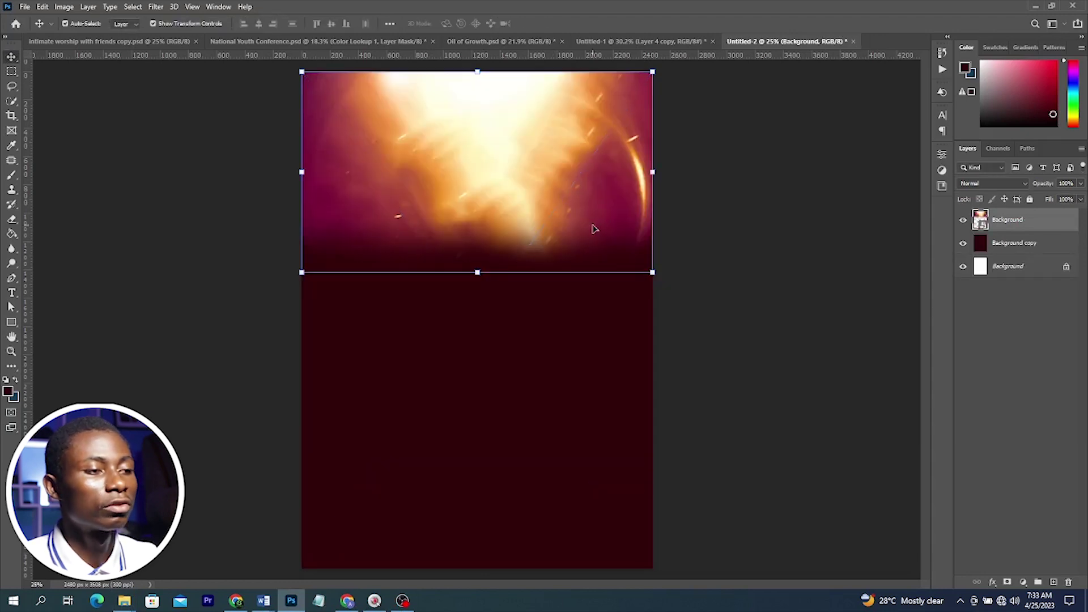
click(1066, 183)
text(4)
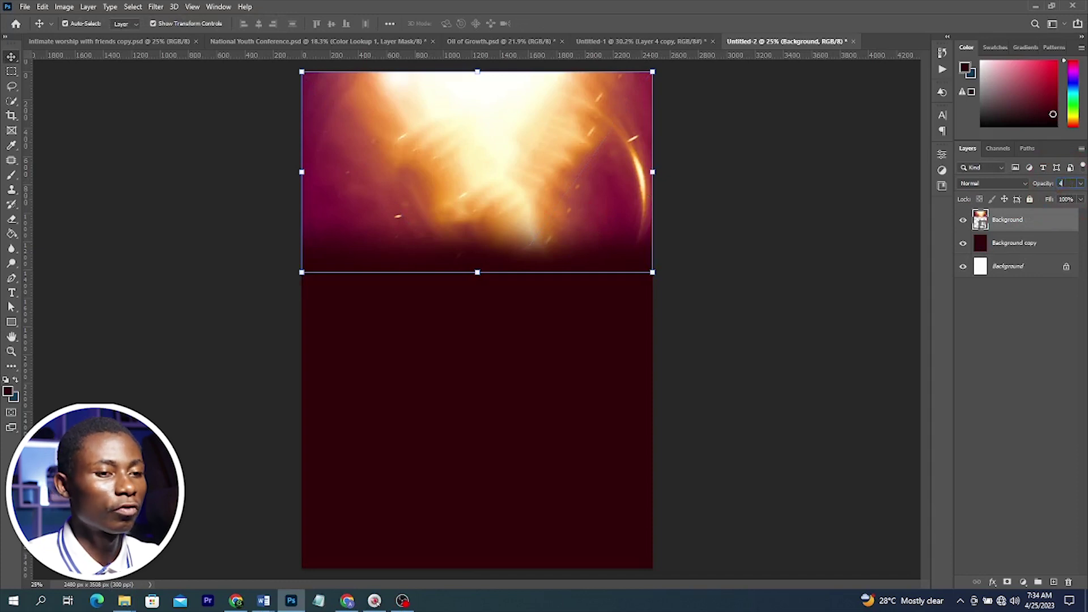
text(5)
key(Return)
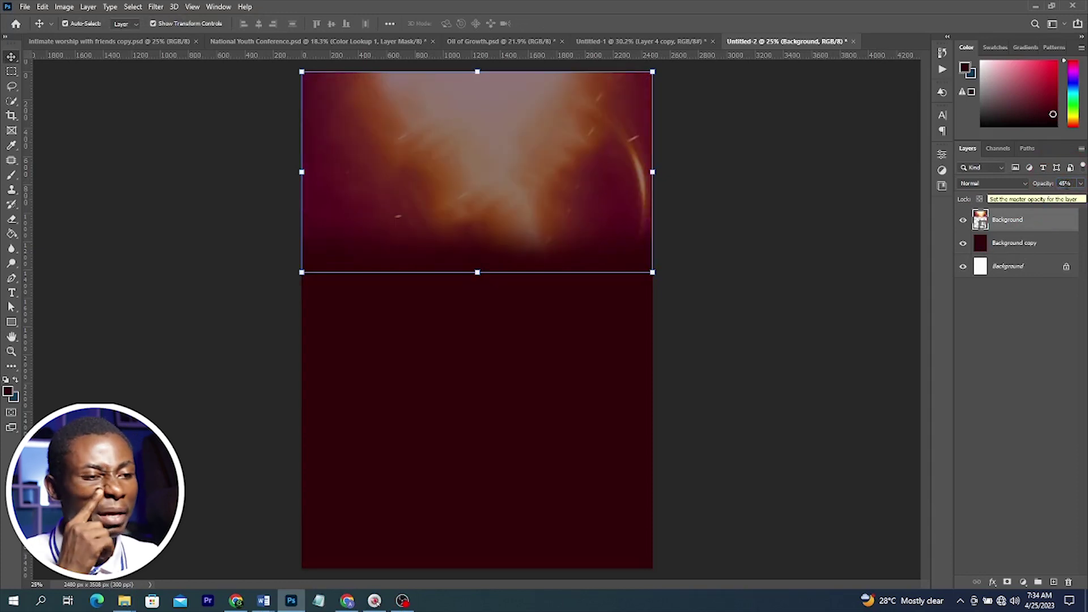
Add a Color Lookup adjustment layer above the fiery Background image using the Bleach Bypass.look 3D LUT
click(1022, 584)
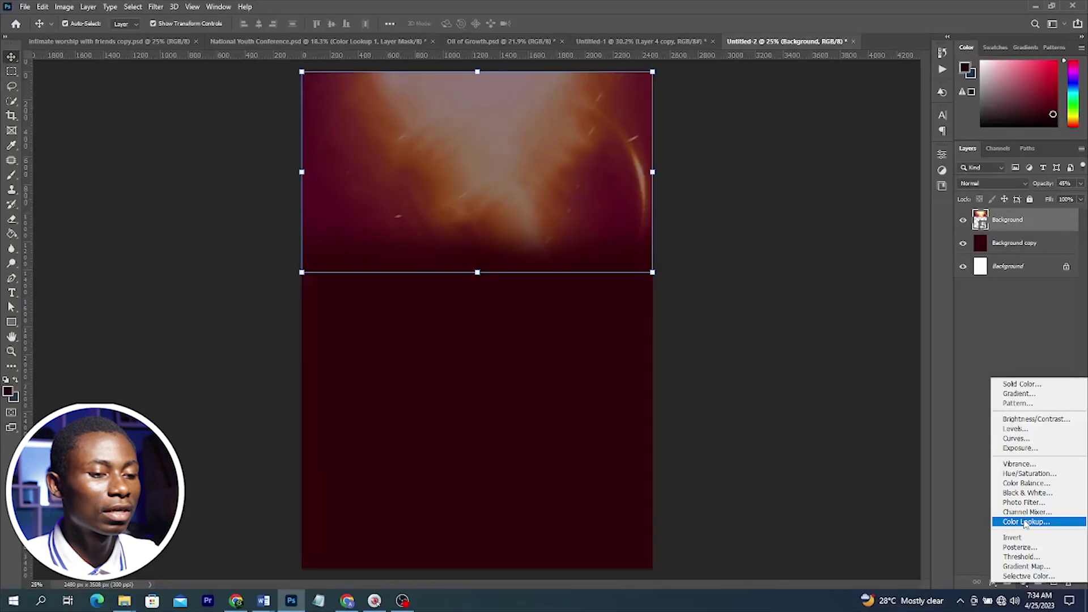
click(1026, 523)
click(867, 188)
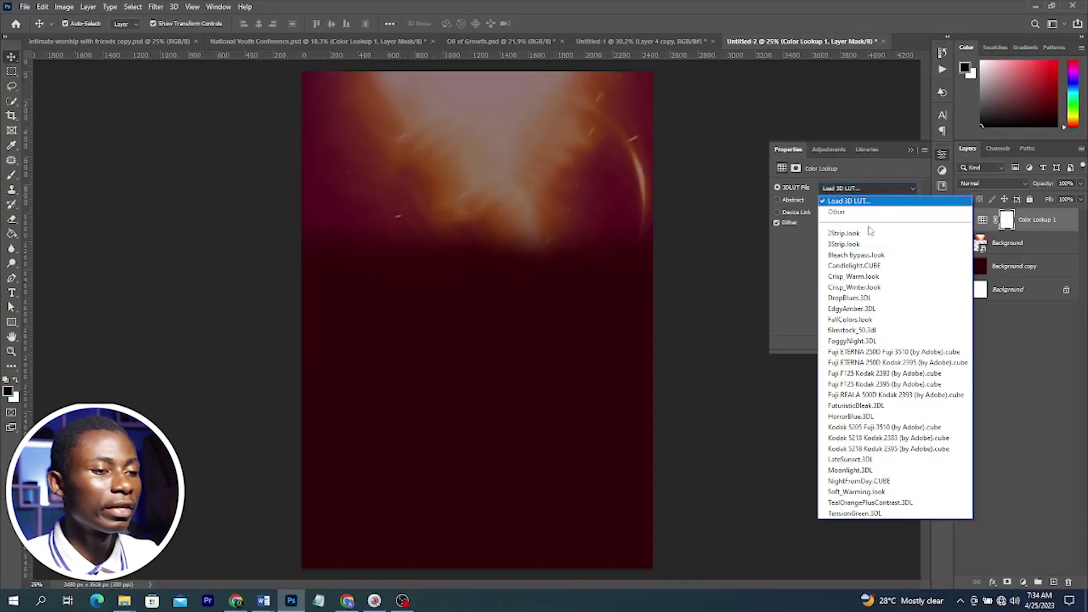
click(863, 456)
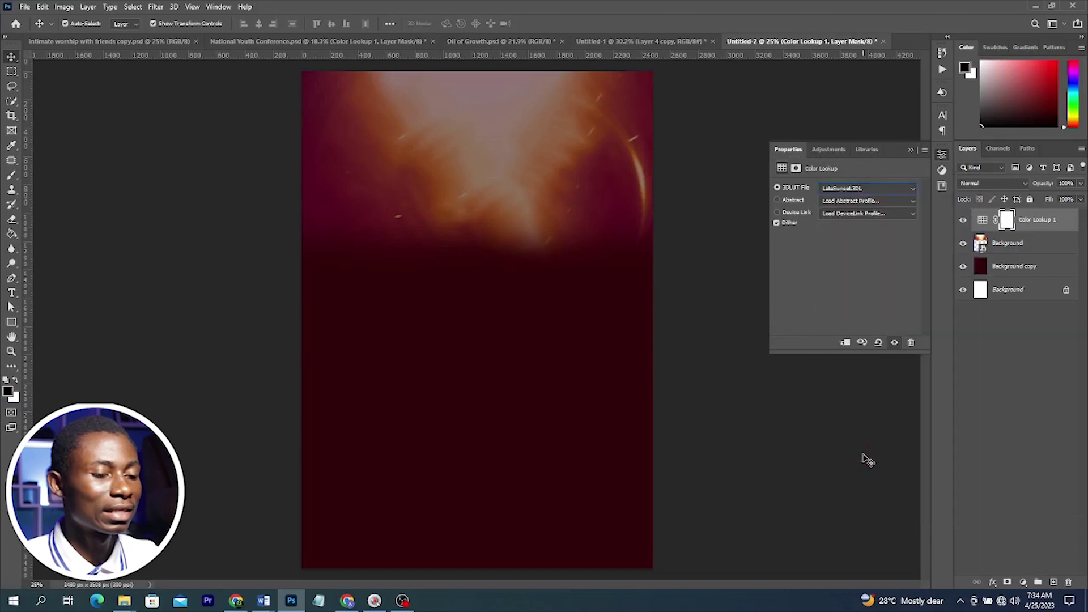
click(867, 188)
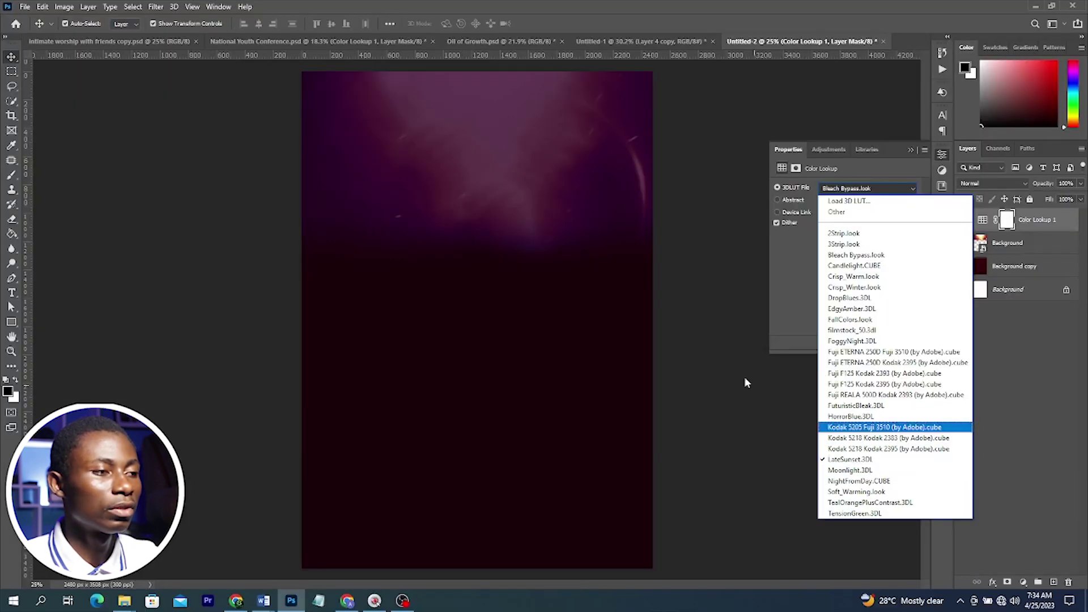
click(746, 383)
click(910, 150)
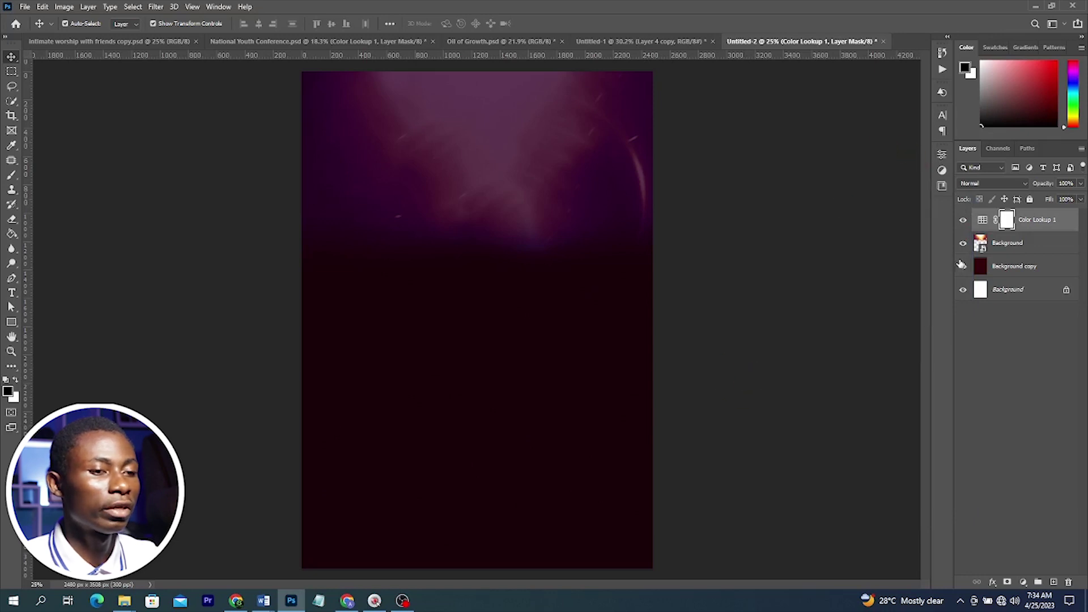
Set the opacity of the fiery Background image layer to 40%
click(1018, 249)
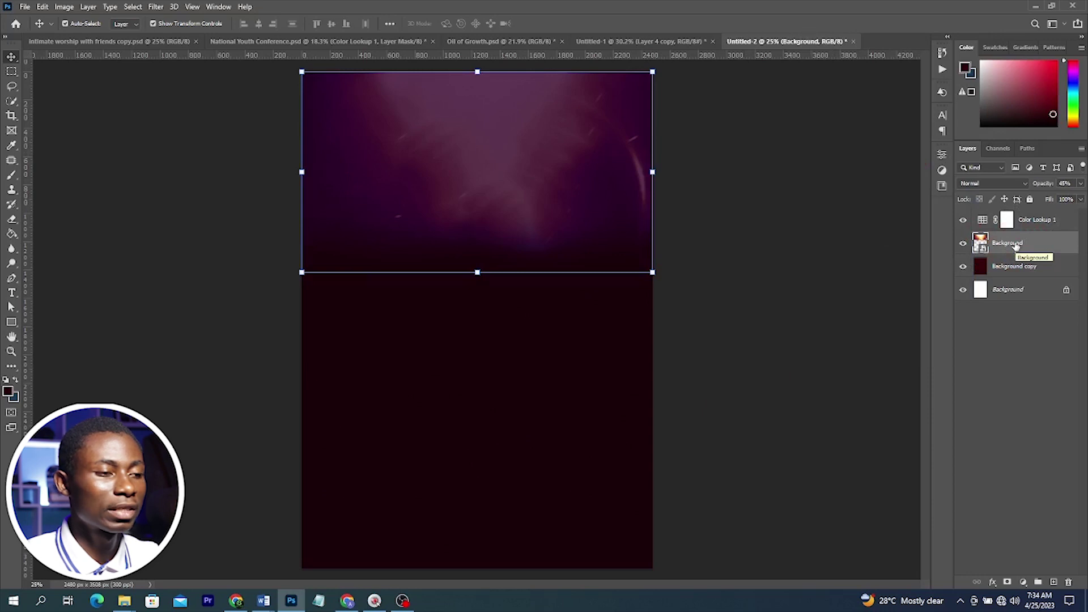
key(3)
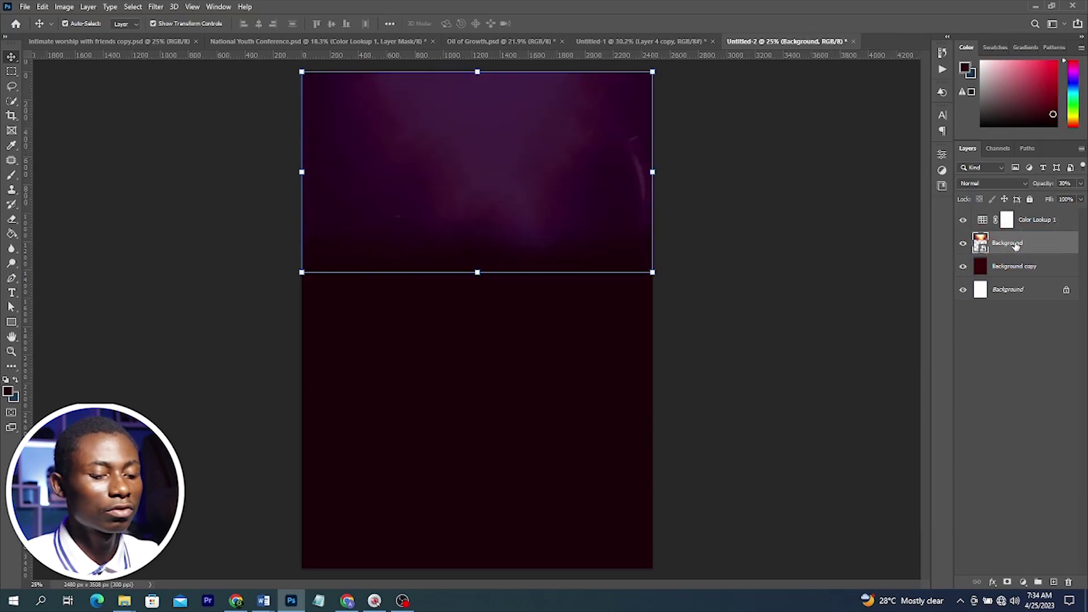
key(4)
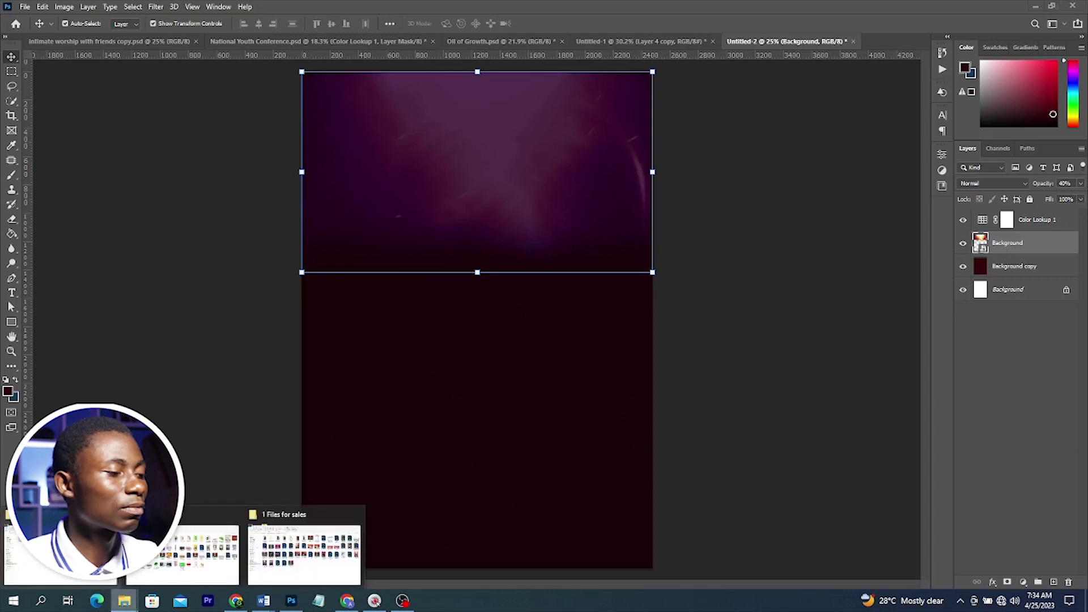
Place the cut-out portrait of the man in the suit from the design folder and move its layer above Color Lookup 1
click(126, 602)
drag(585, 134, 417, 503)
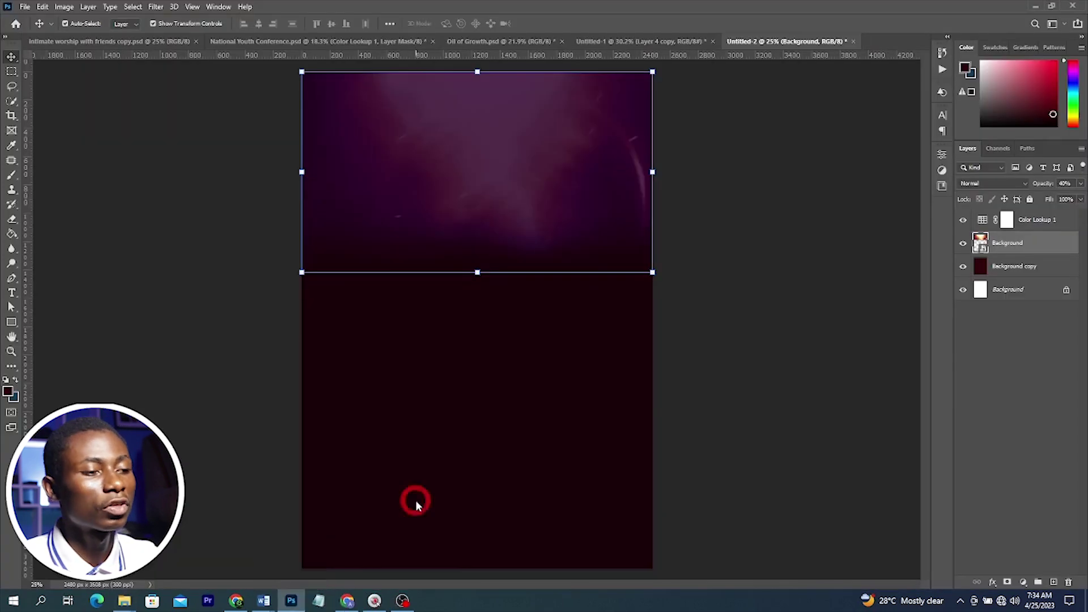
drag(1026, 243, 1027, 218)
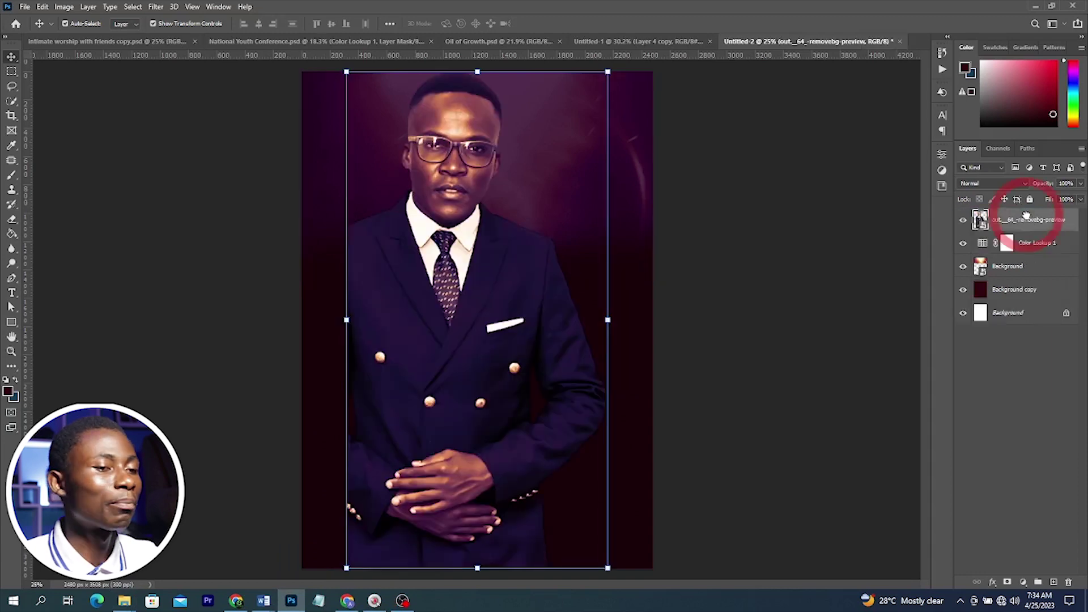
Lasso the man's head and shoulders with a 10 px feather, copy them to a new layer, and delete the original portrait layer
click(12, 87)
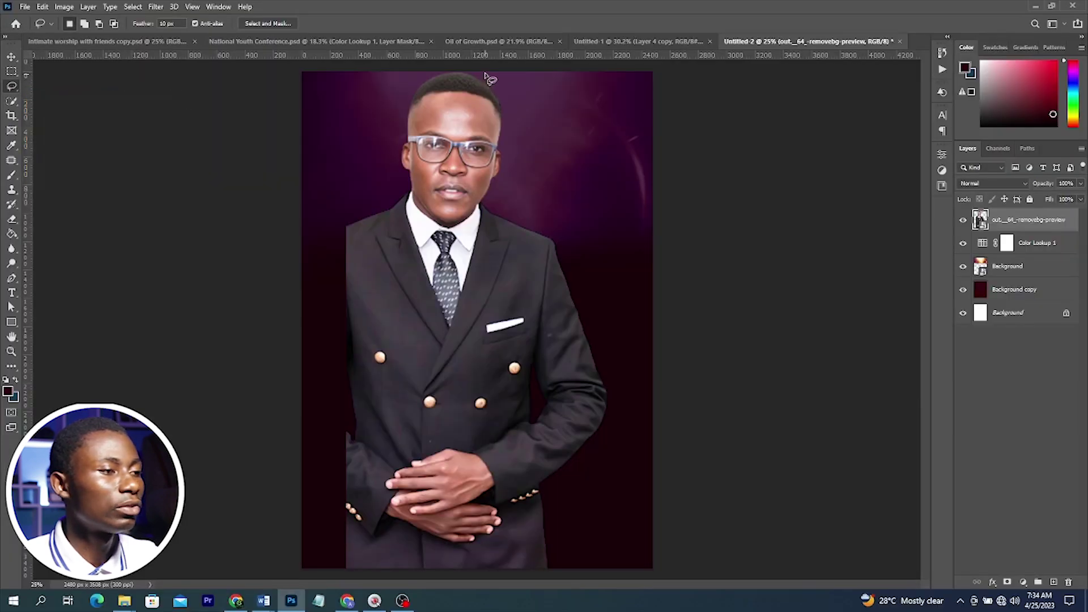
mouse_move(487, 72)
mouse_down()
mouse_move(408, 71)
mouse_move(367, 99)
mouse_move(361, 137)
mouse_move(397, 256)
mouse_move(460, 292)
mouse_move(532, 264)
mouse_move(550, 171)
mouse_move(534, 85)
mouse_up()
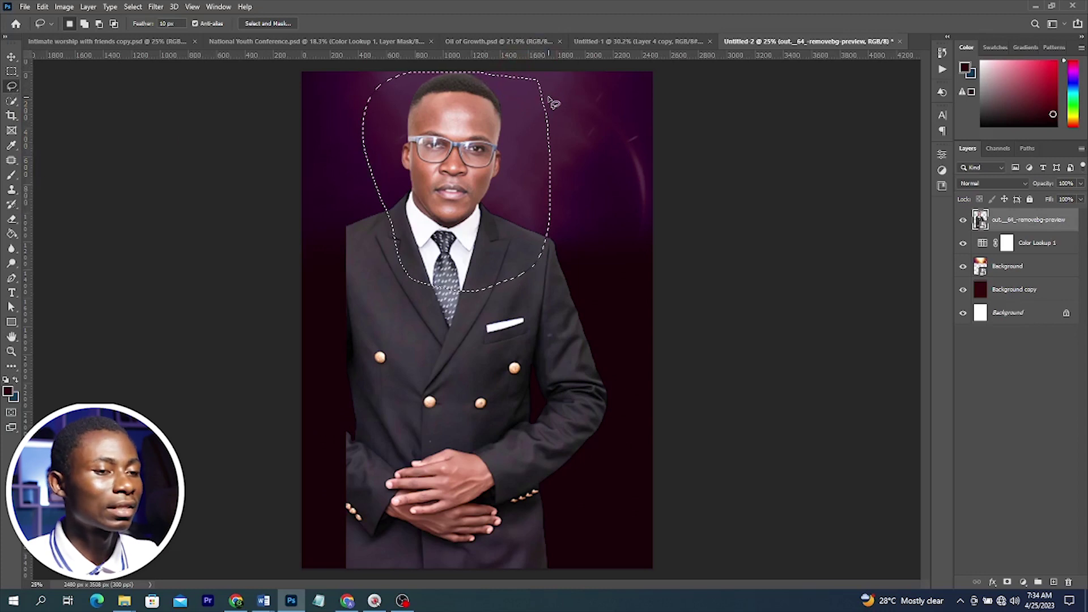
key(ctrl+j)
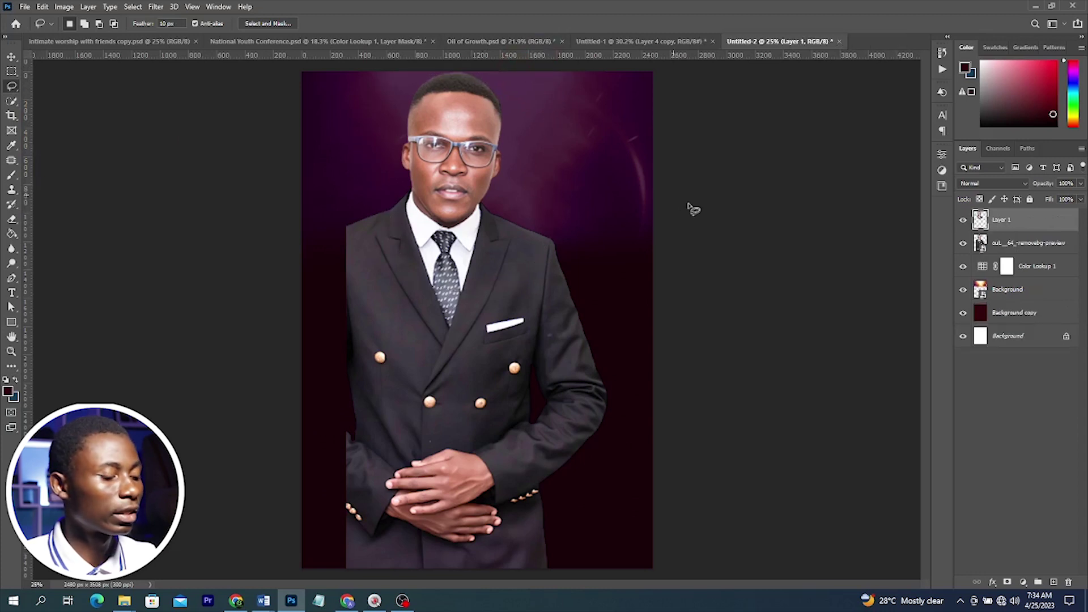
key(v)
key(alt+bracketleft)
key(Delete)
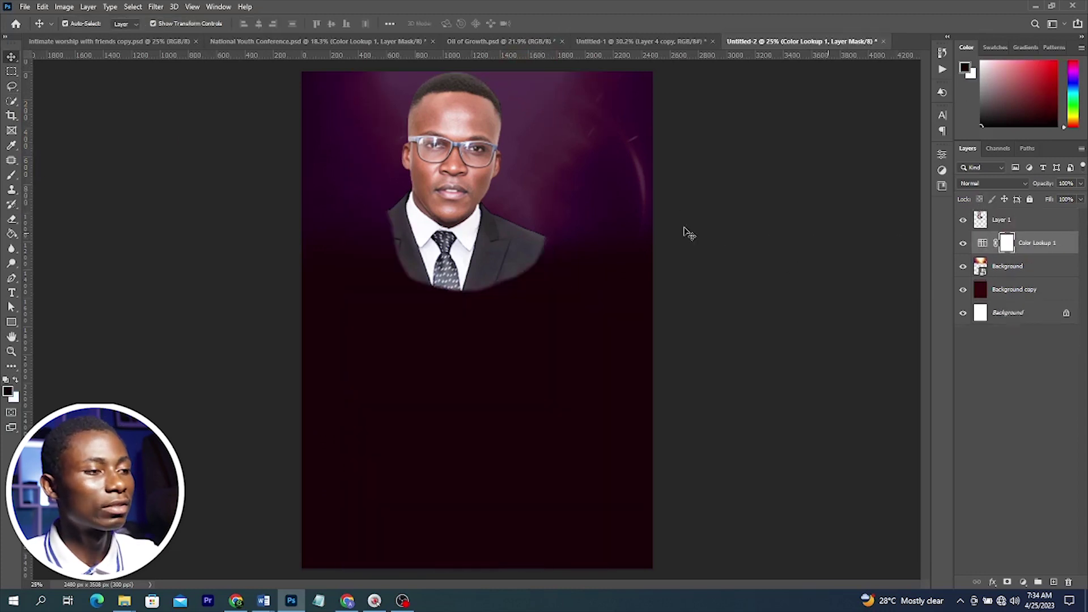
Scale the head-and-shoulders portrait to about 125% and position it in the upper right of the canvas
drag(470, 164, 553, 165)
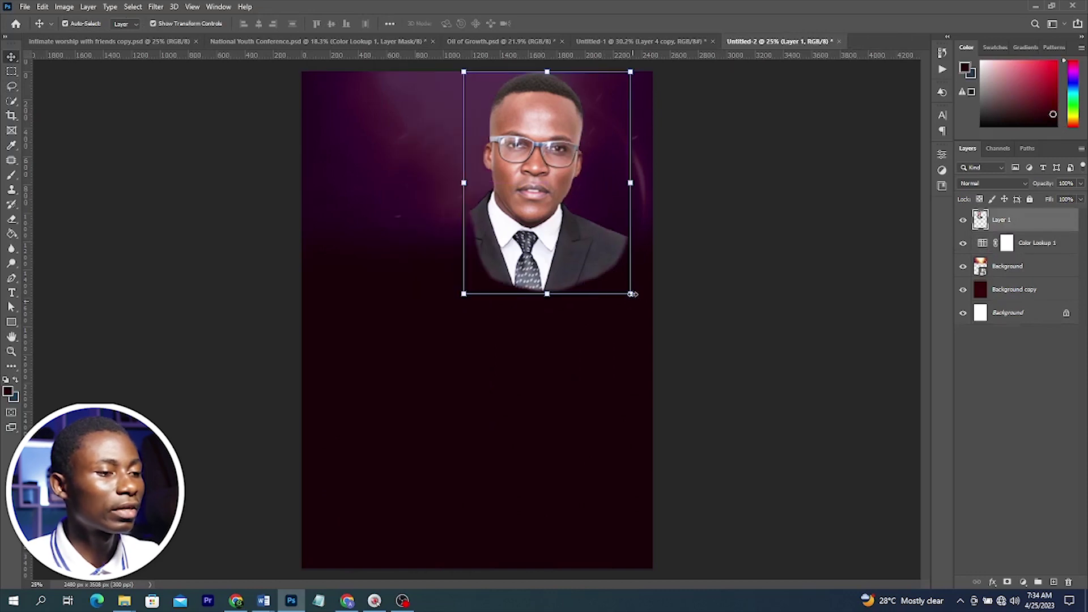
drag(633, 294, 663, 316)
drag(591, 267, 622, 285)
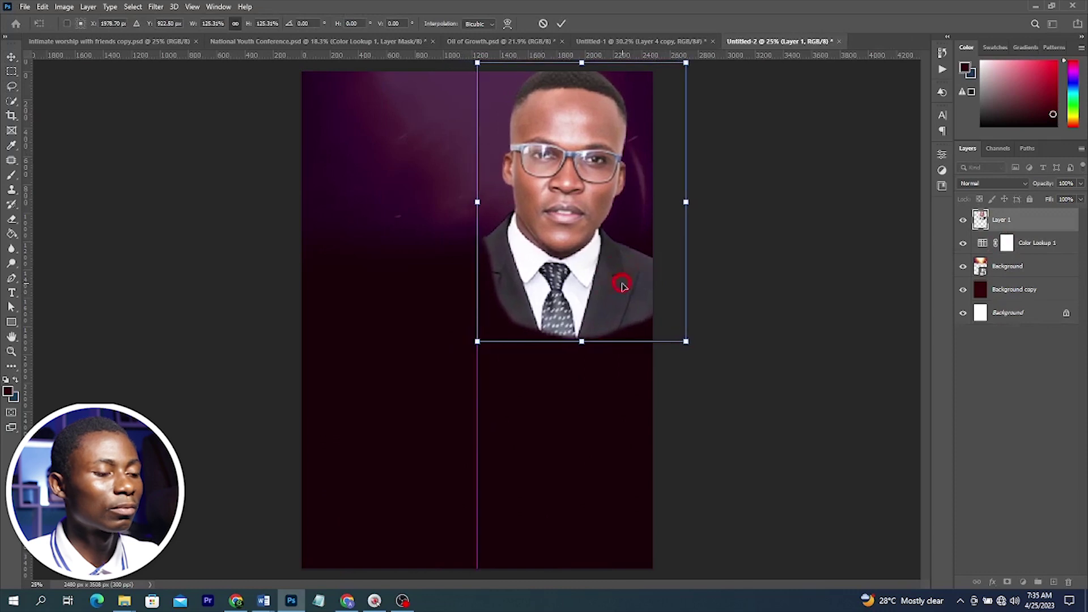
key(Return)
drag(588, 203, 578, 202)
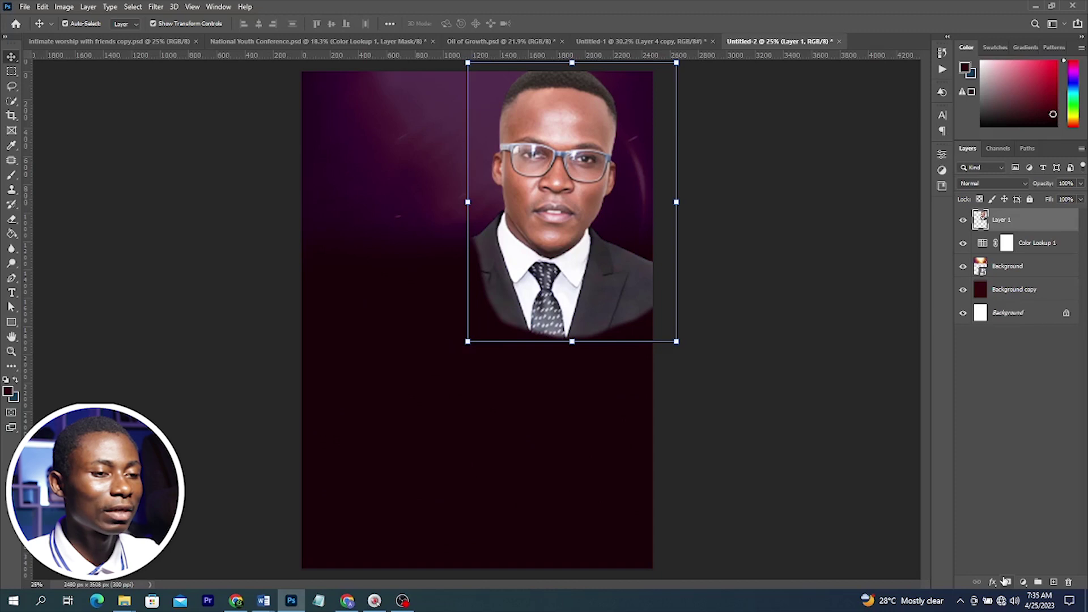
Add a layer mask to the portrait and fade its lower edge with a soft black 600 px brush
click(1007, 582)
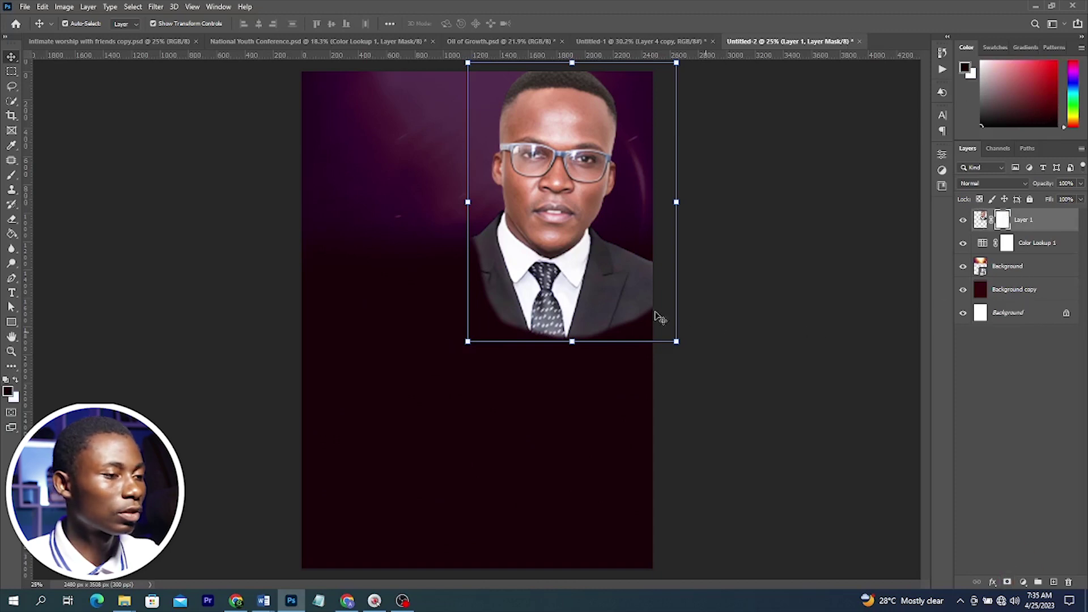
key(b)
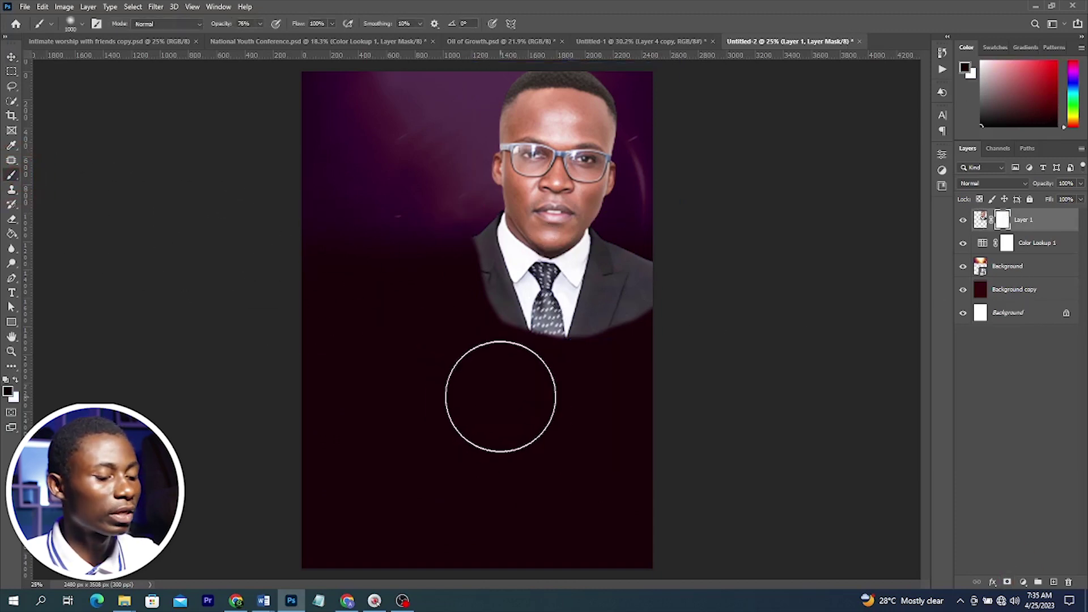
key(bracketleft)
key(bracketleft)
mouse_move(450, 291)
mouse_down()
mouse_move(500, 347)
mouse_move(454, 248)
mouse_move(609, 373)
mouse_move(501, 364)
mouse_move(674, 353)
mouse_move(546, 370)
mouse_move(696, 309)
mouse_up()
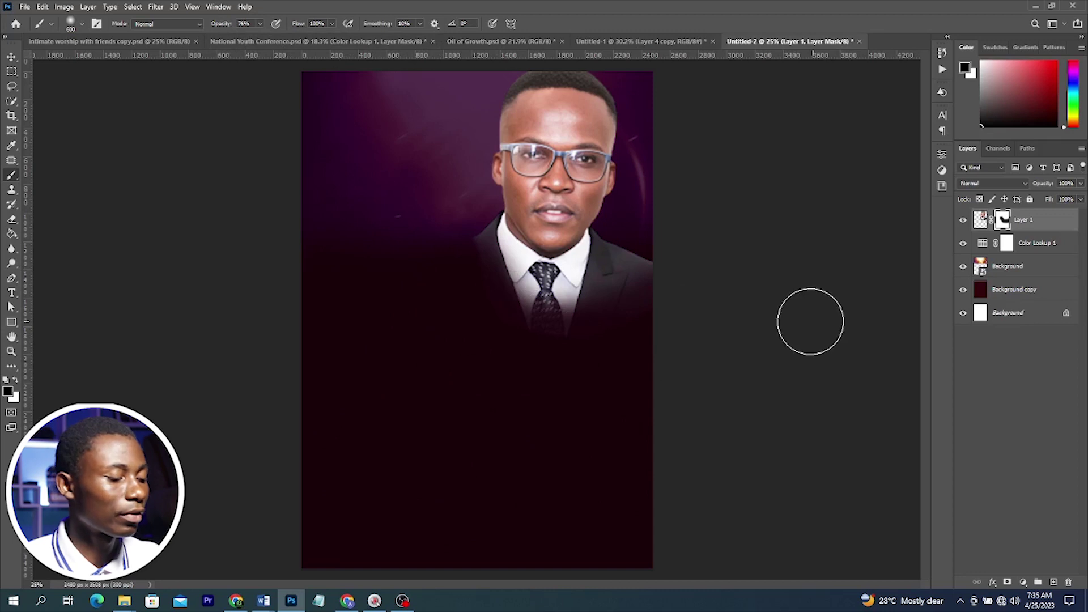
Enlarge the portrait further, align its top with the canvas's upper edge, and set the layer's opacity to 25%
key(v)
drag(605, 199, 601, 203)
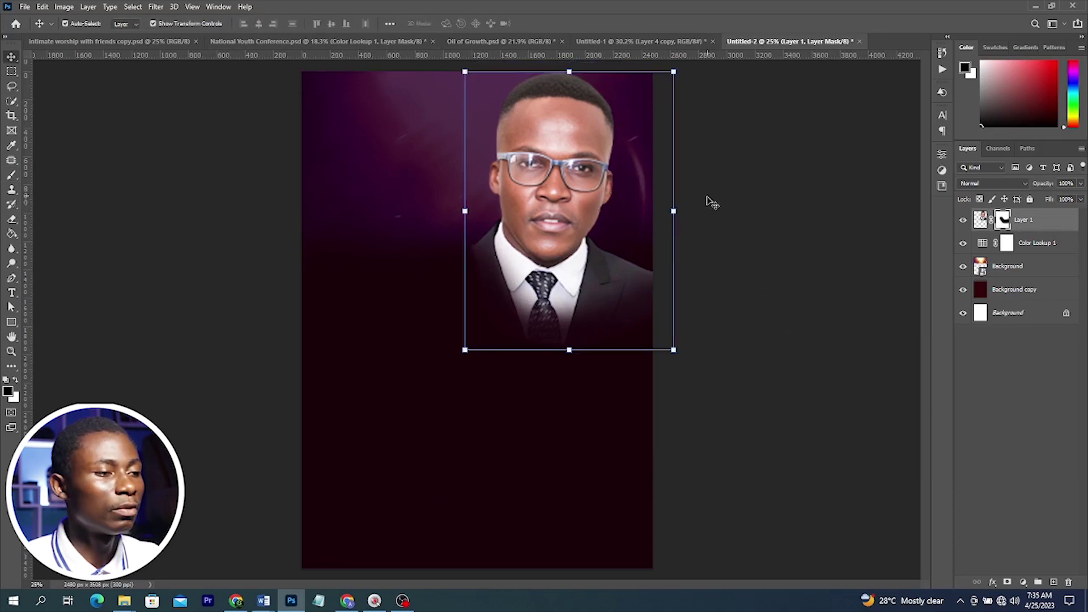
drag(465, 350, 404, 395)
drag(543, 249, 551, 249)
key(Return)
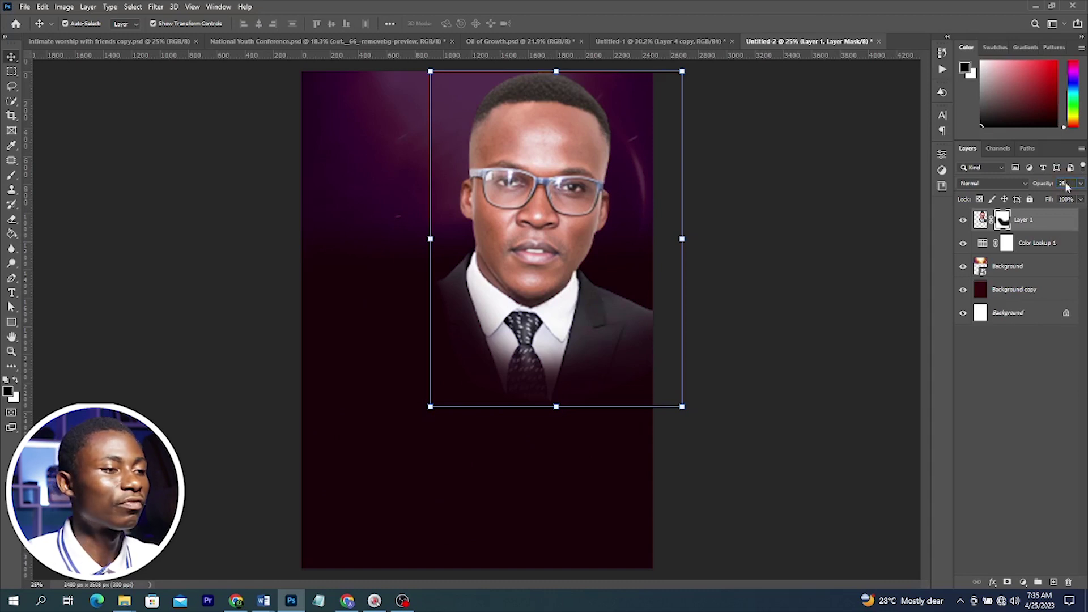
key(Return)
click(848, 242)
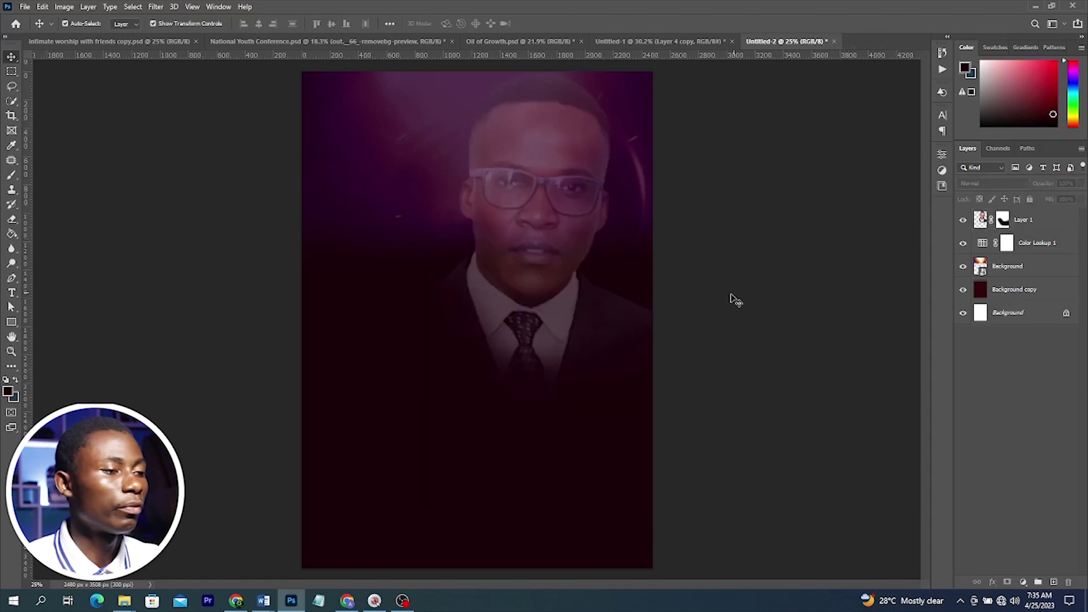
Group the layers from Layer 1 down to Background copy and toggle the group's visibility to check the backdrop
key(ctrl+0)
click(1042, 215)
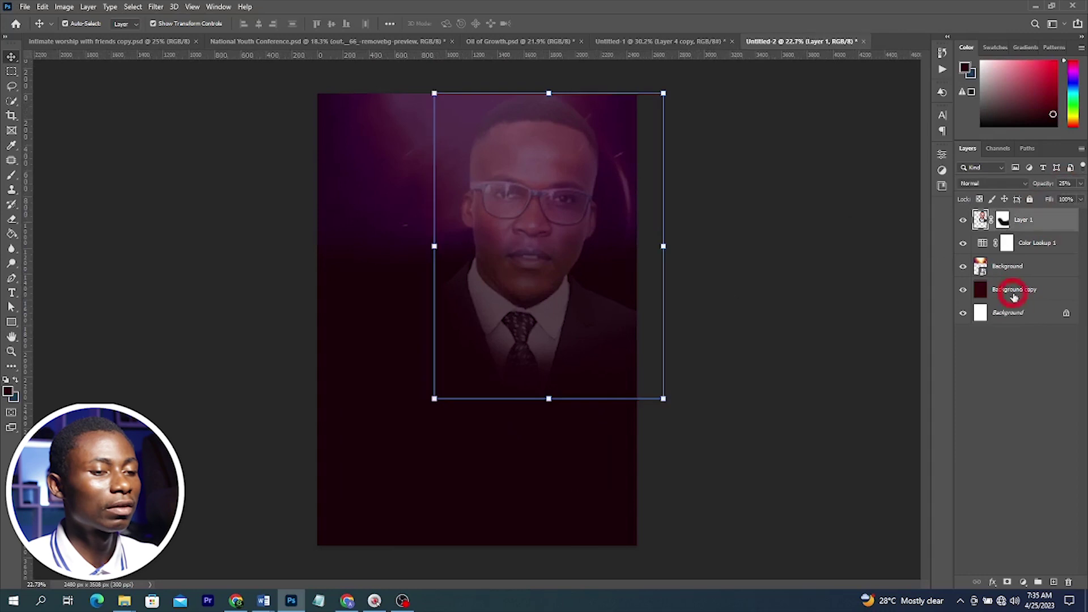
shift+click(1014, 296)
key(ctrl+g)
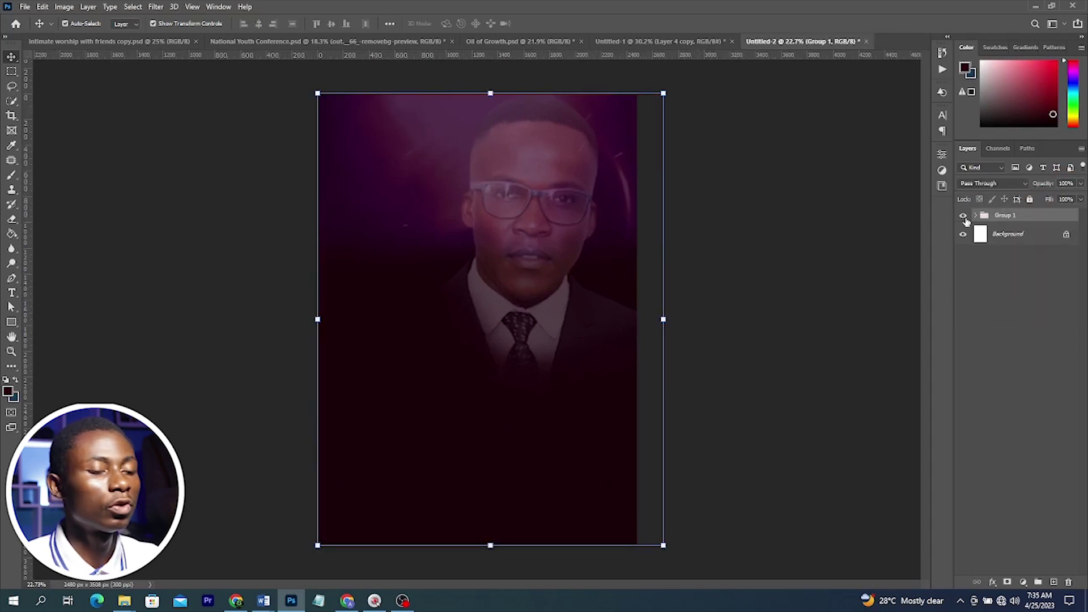
click(963, 216)
click(963, 216)
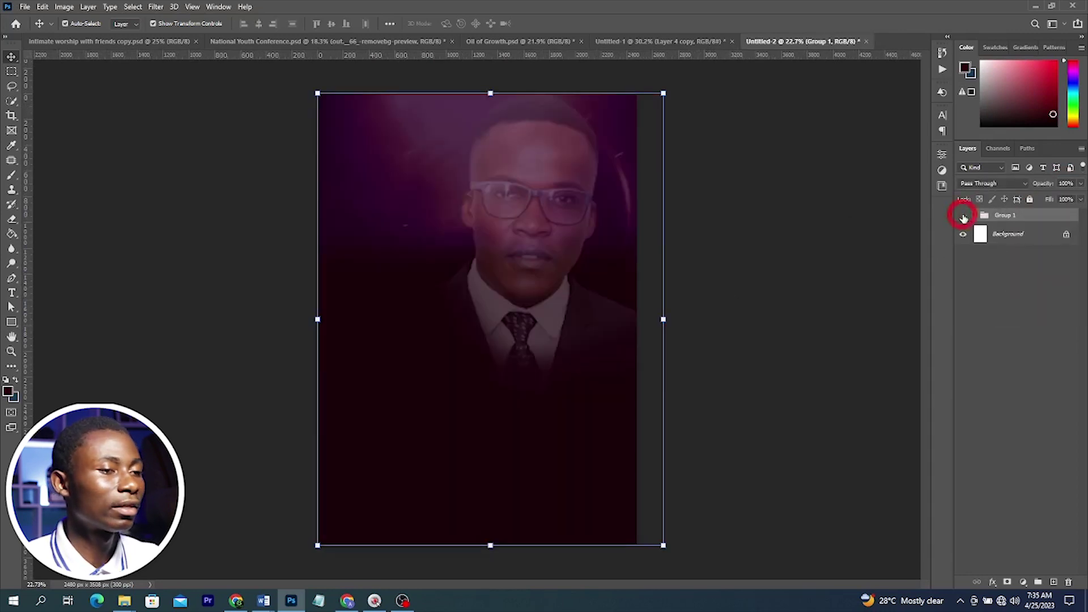
click(963, 216)
click(962, 216)
click(798, 192)
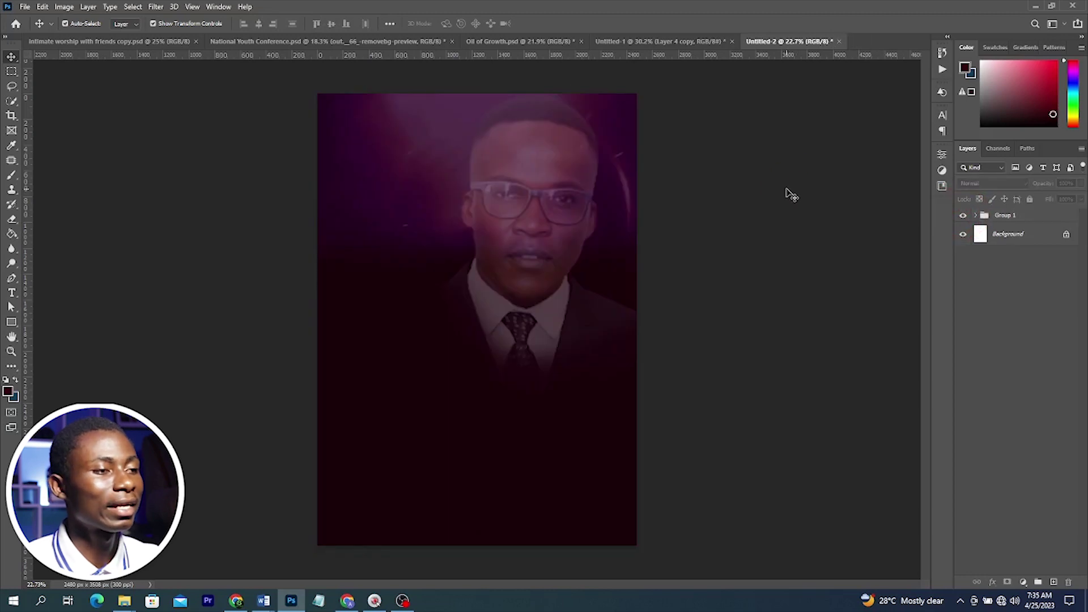
Add the white title text "National" over the upper part of the poster in Open Sans Bold
key(t)
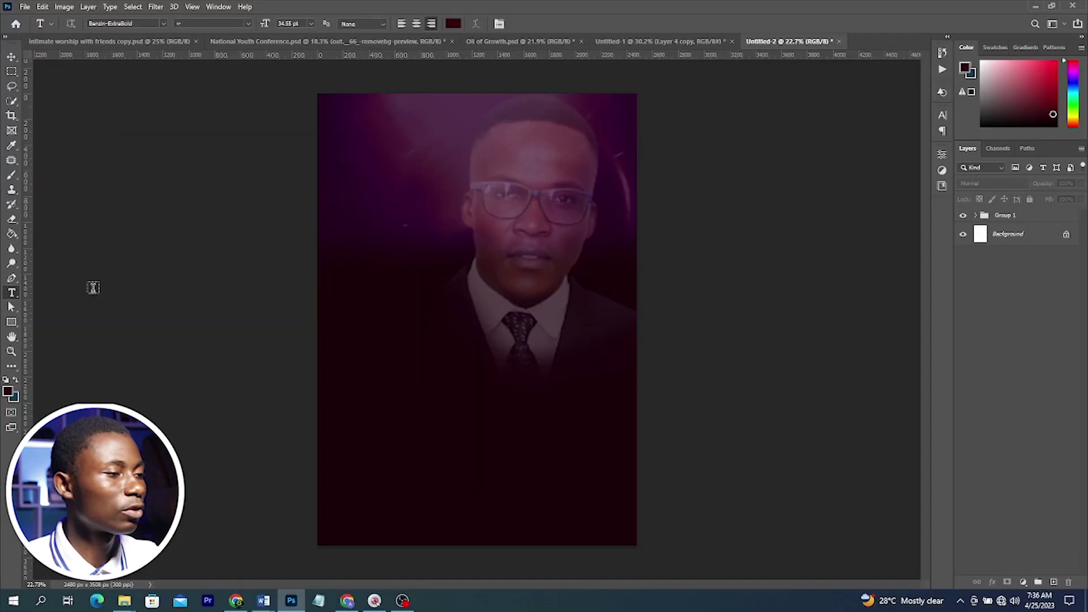
click(387, 172)
key(BackSpace)
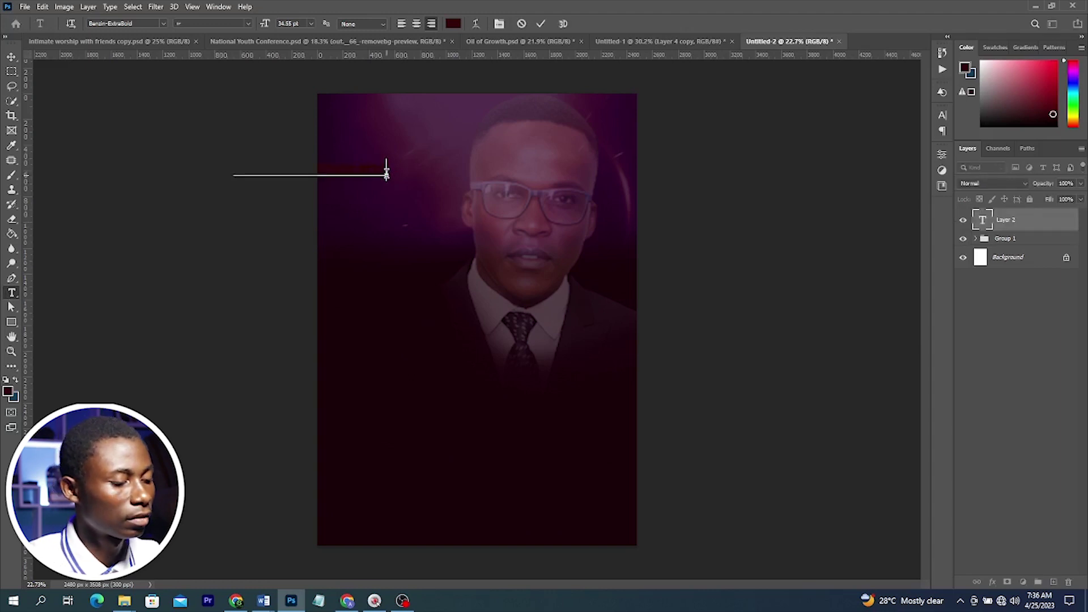
click(1044, 227)
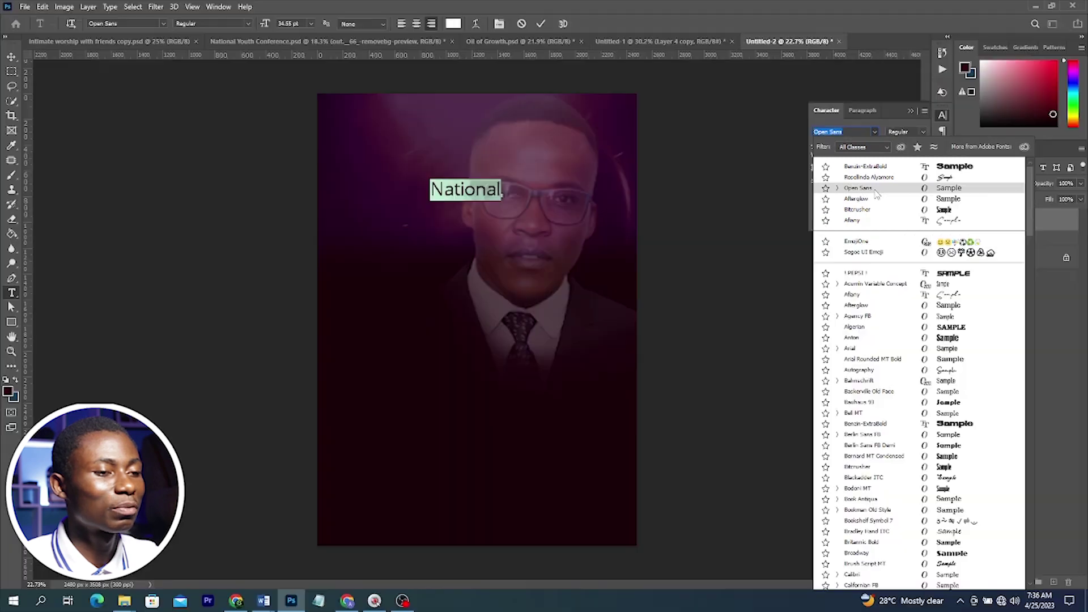
click(873, 190)
click(924, 131)
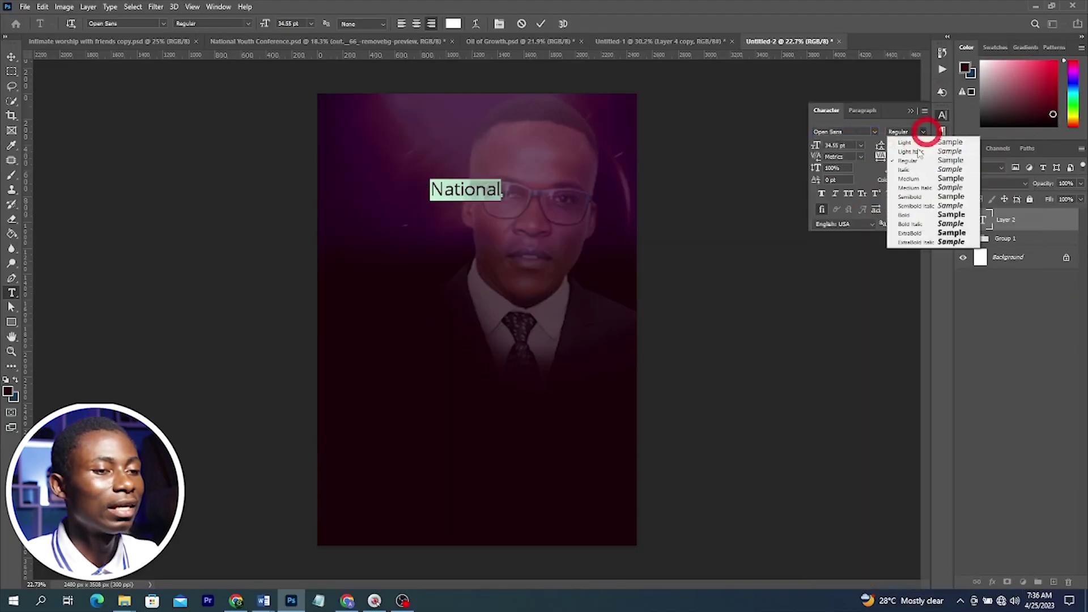
click(915, 216)
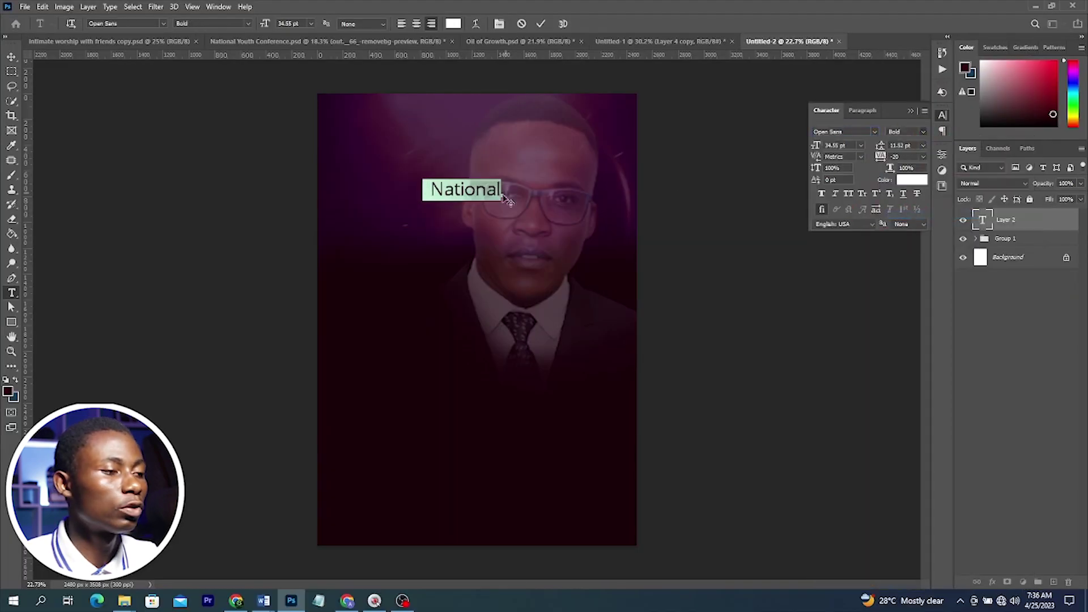
key(ctrl+h)
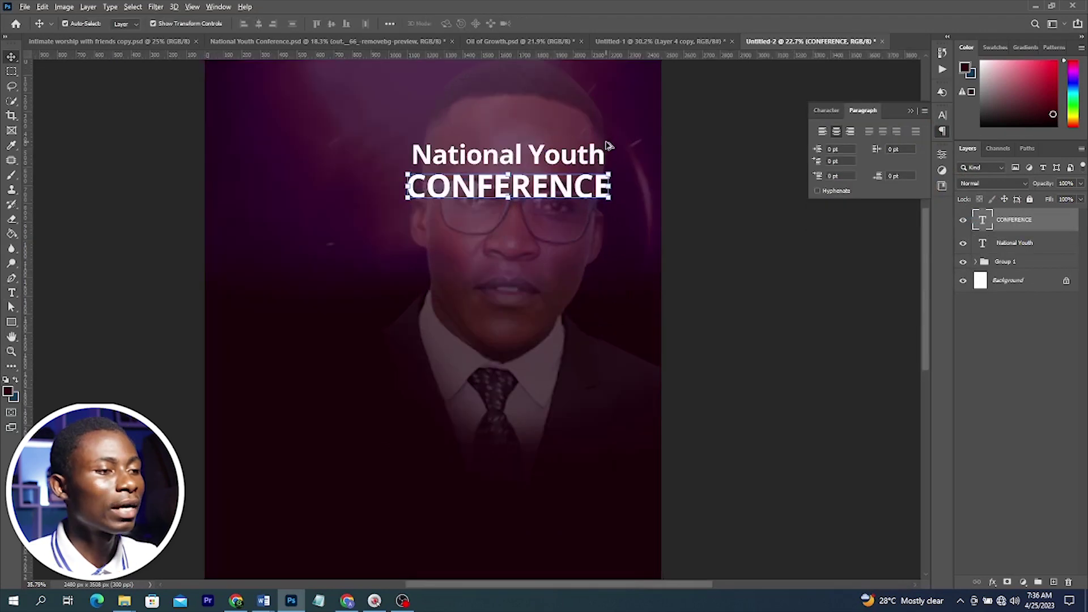
Place the white figure logo image Layer 5 above the National Youth text and scale it down to about 234 x 292 px
scroll(496, 292, up, 3)
scroll(496, 292, up, 2)
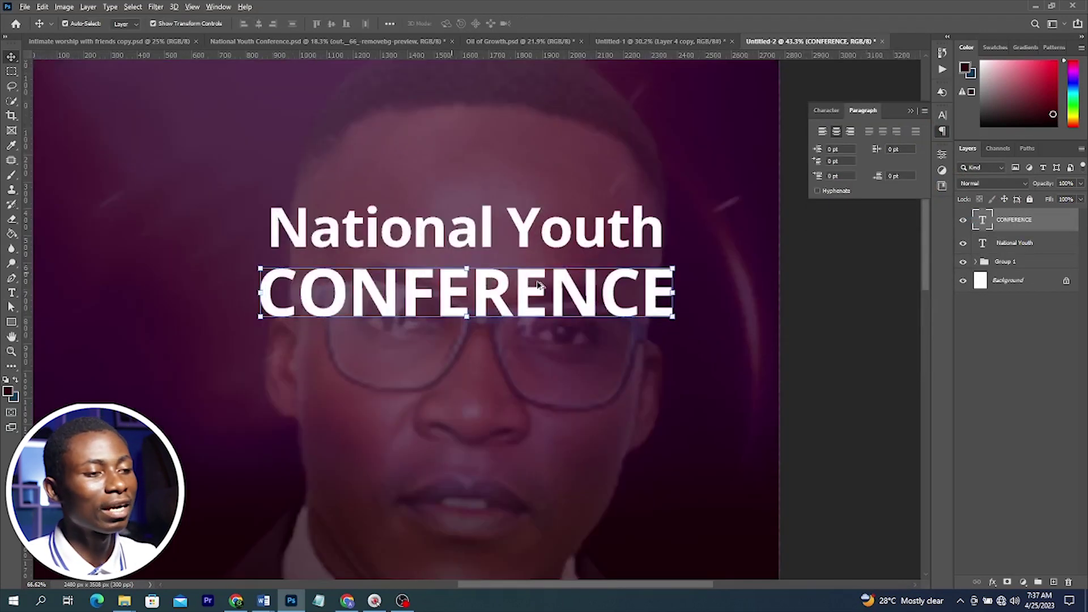
click(531, 225)
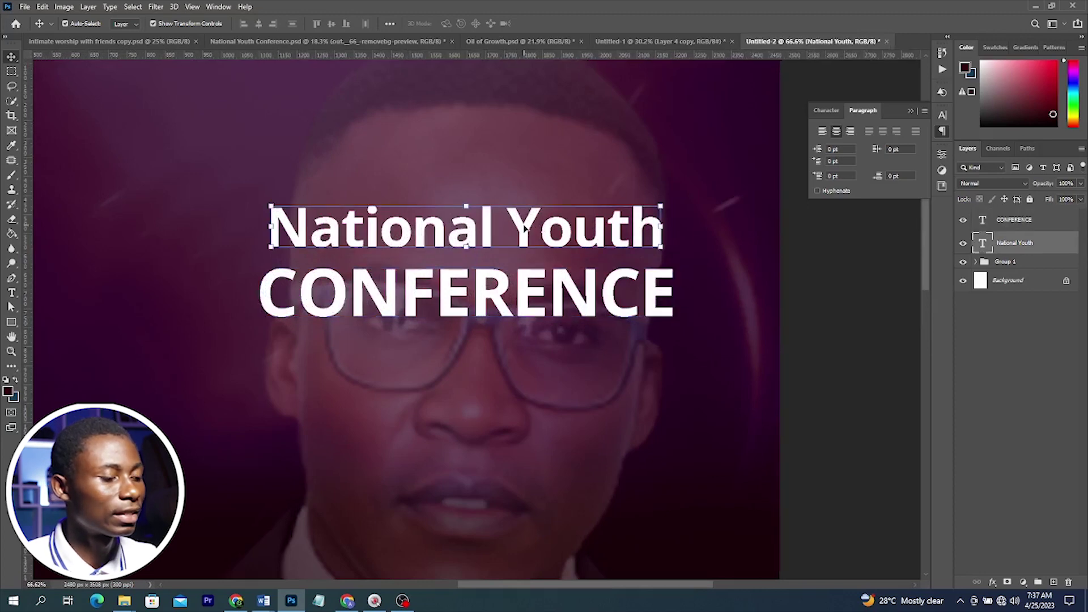
mouse_move(125, 600)
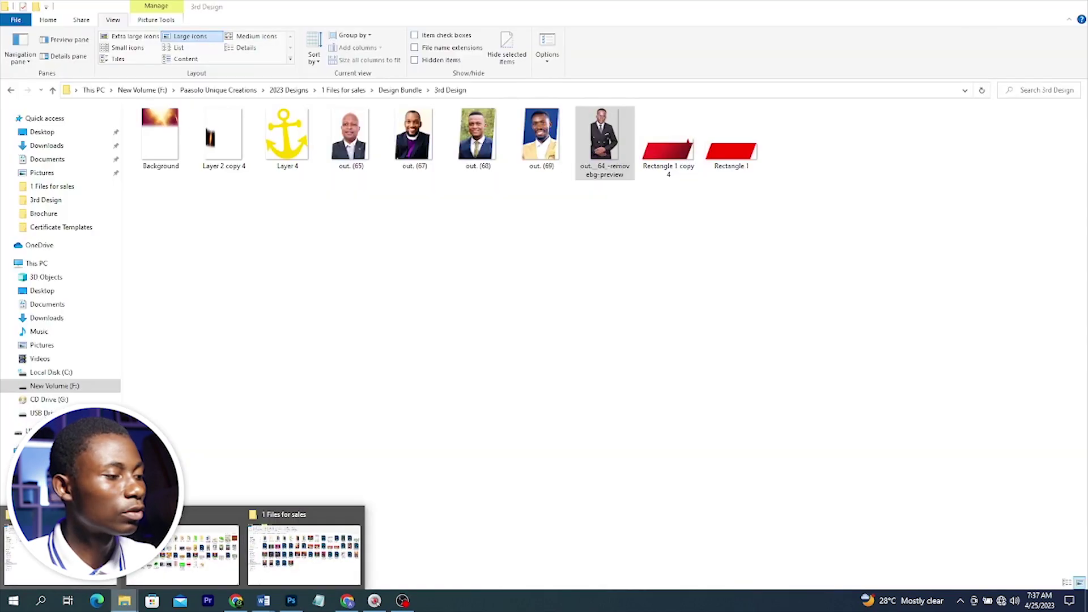
click(317, 544)
click(286, 139)
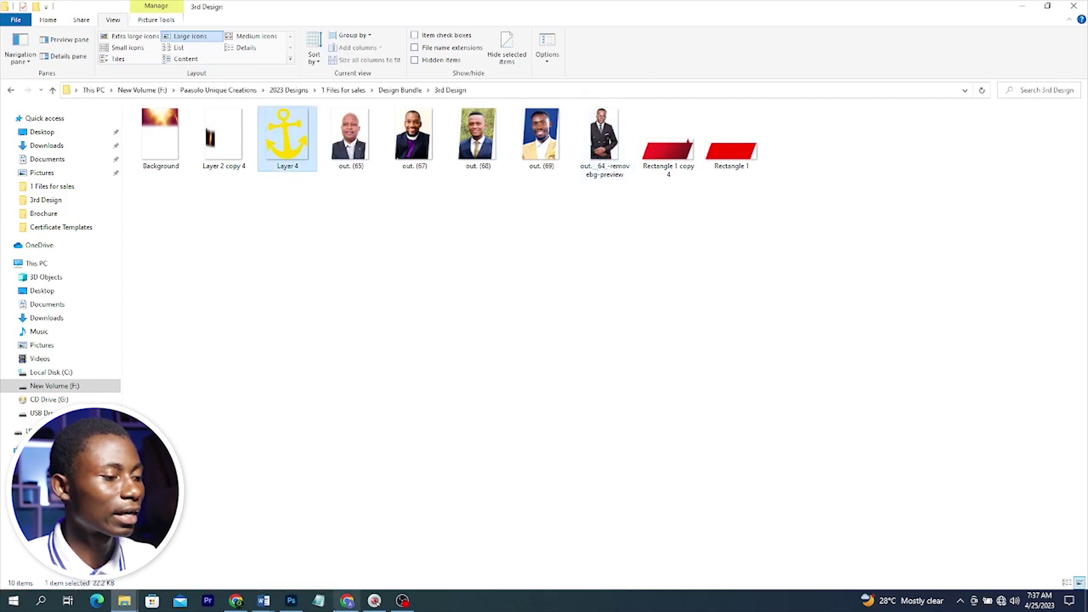
key(alt+Tab)
key(ctrl+t)
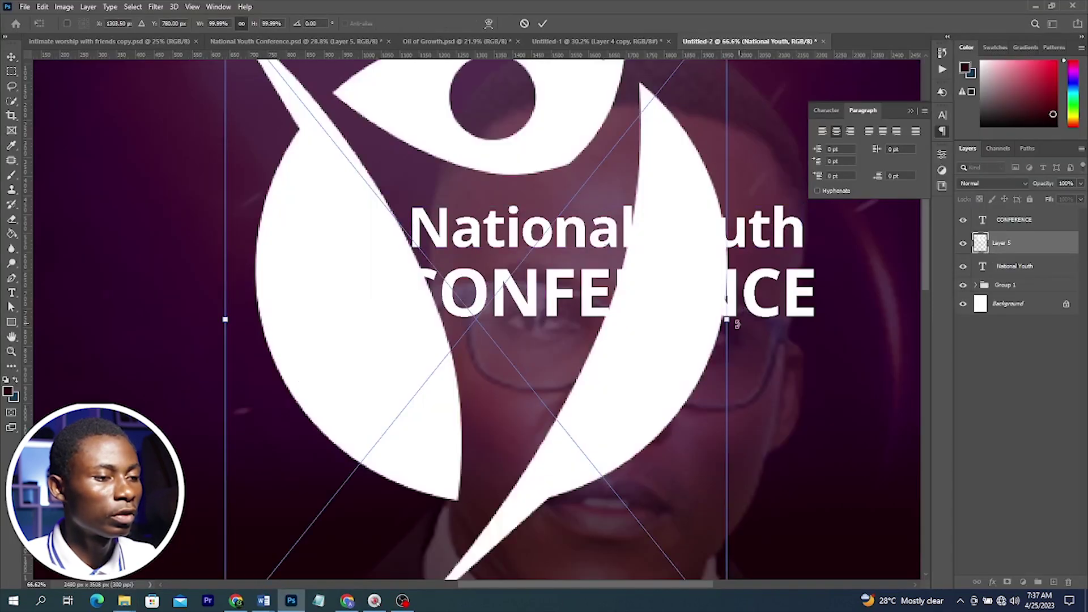
drag(727, 320, 315, 321)
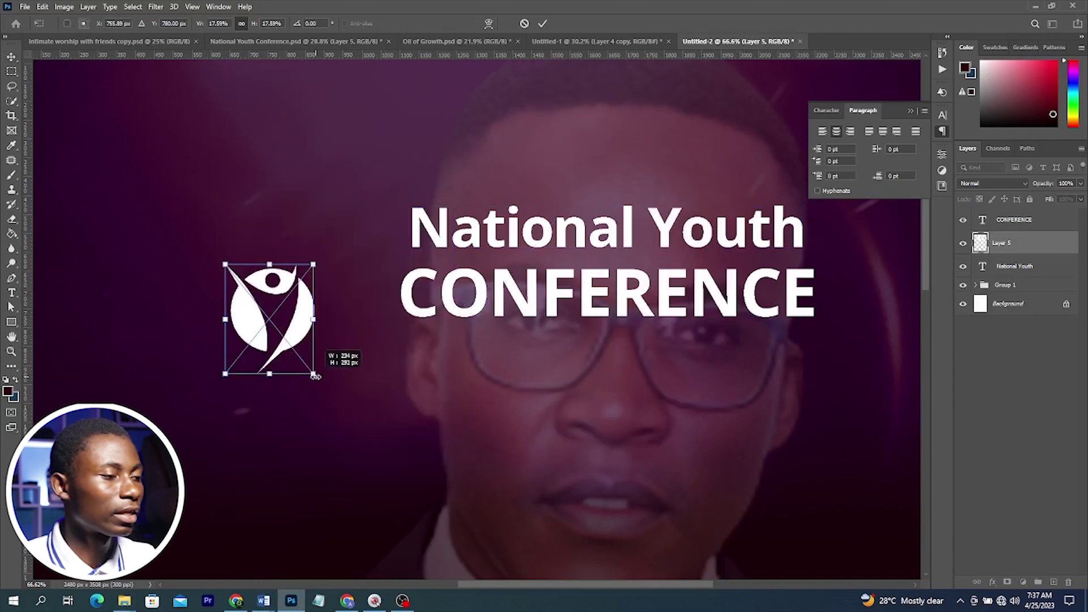
key(Return)
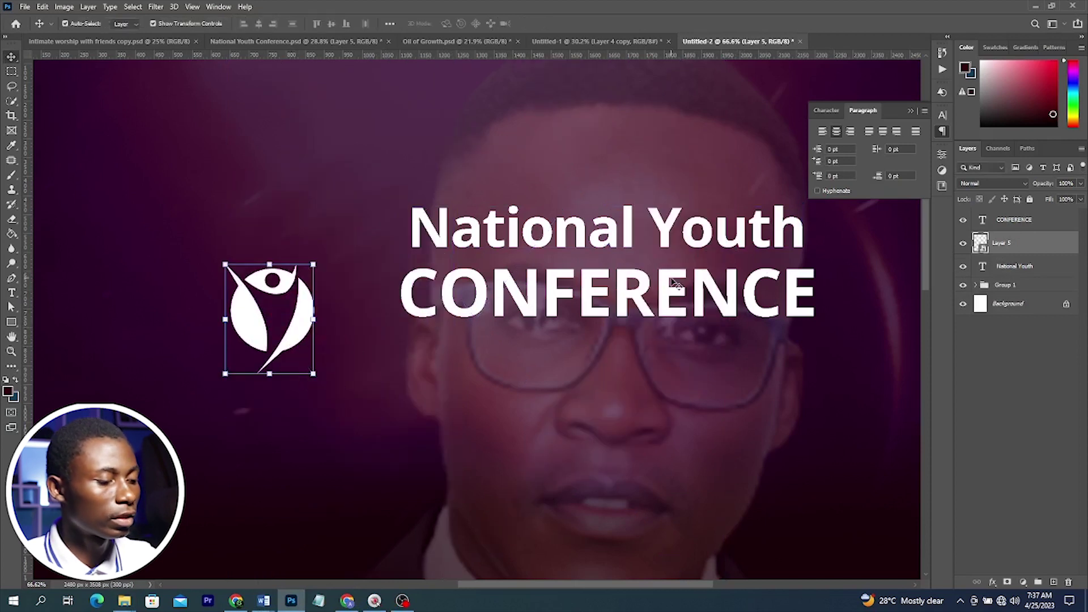
Replace the letter Y in the "National Youth" title with a wide gap of spaces
key(t)
drag(681, 225, 662, 227)
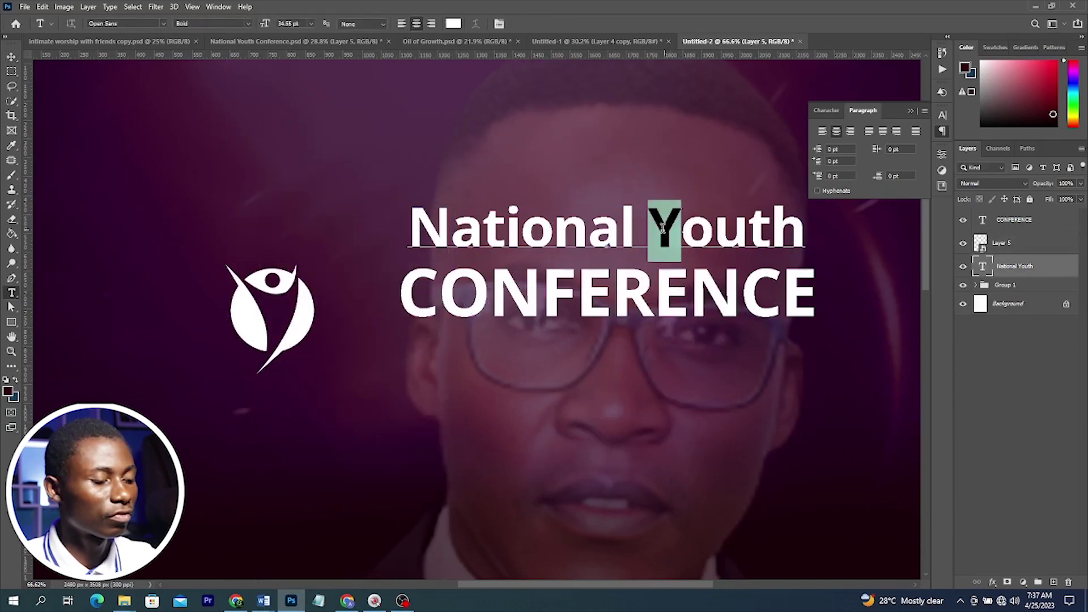
key(Right)
key(BackSpace)
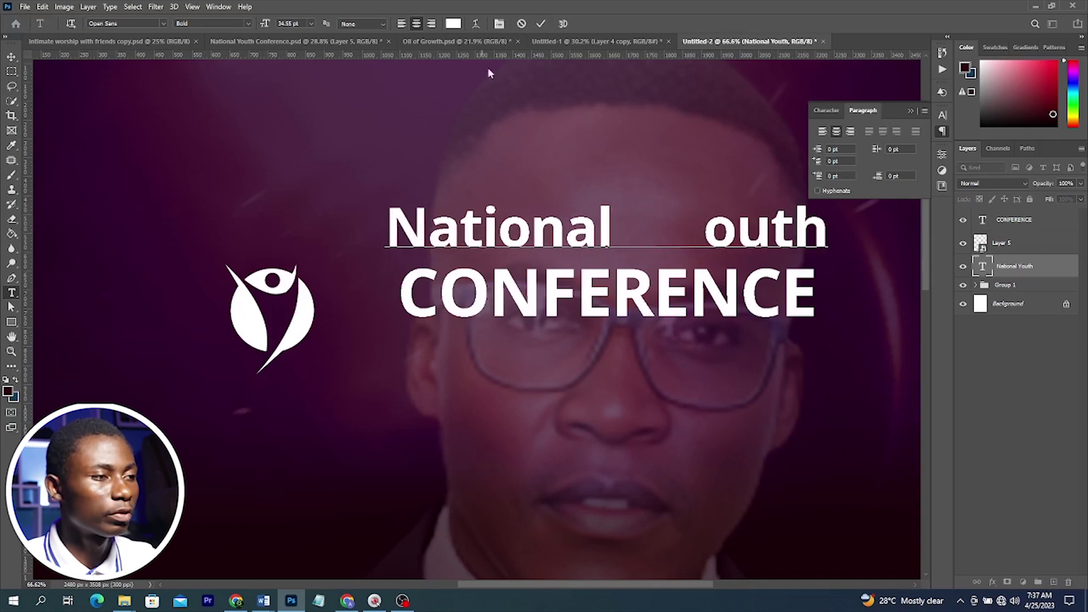
click(539, 24)
key(v)
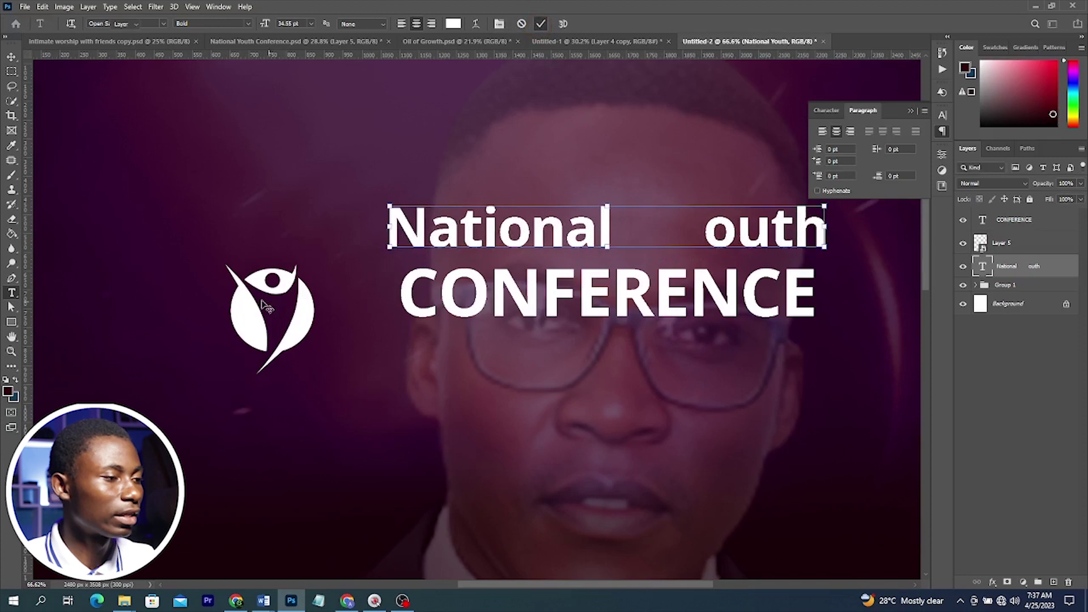
Shrink the white figure logo and position it in the title's gap as the Y of "Youth"
click(255, 326)
key(ctrl+t)
drag(223, 319, 253, 319)
drag(425, 262, 812, 172)
key(Return)
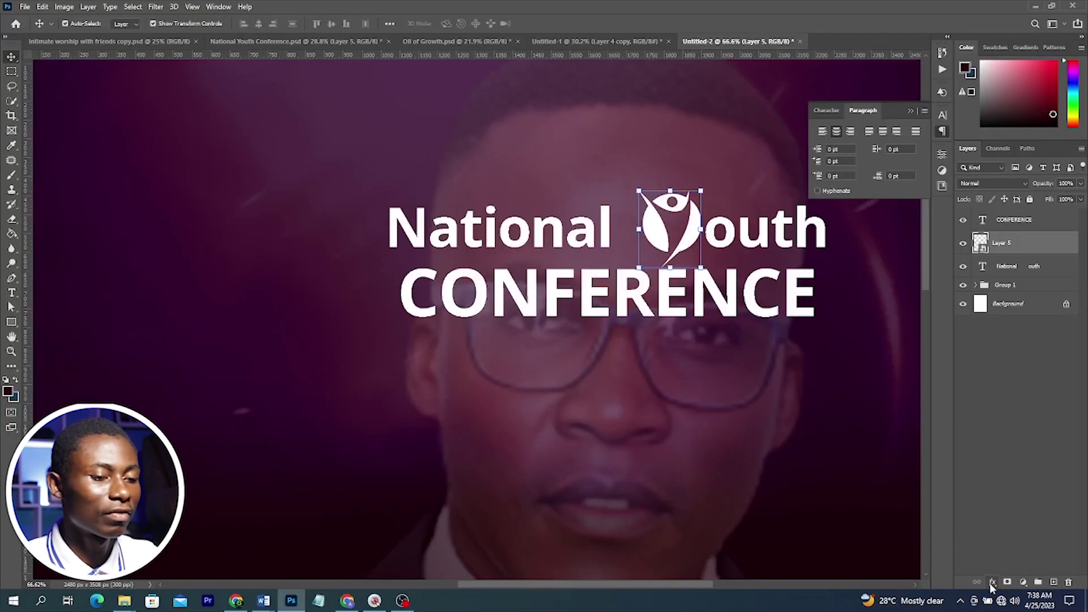
Add a Gradient Overlay to the logo using the last red-orange to orange preset in the paa gradient f2 set
click(992, 584)
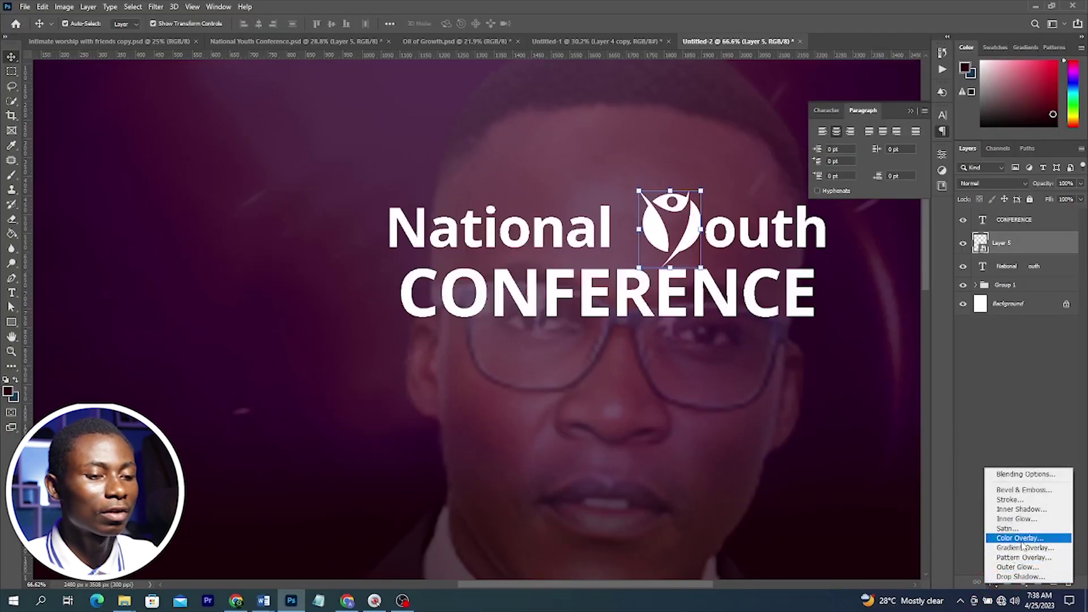
click(1022, 540)
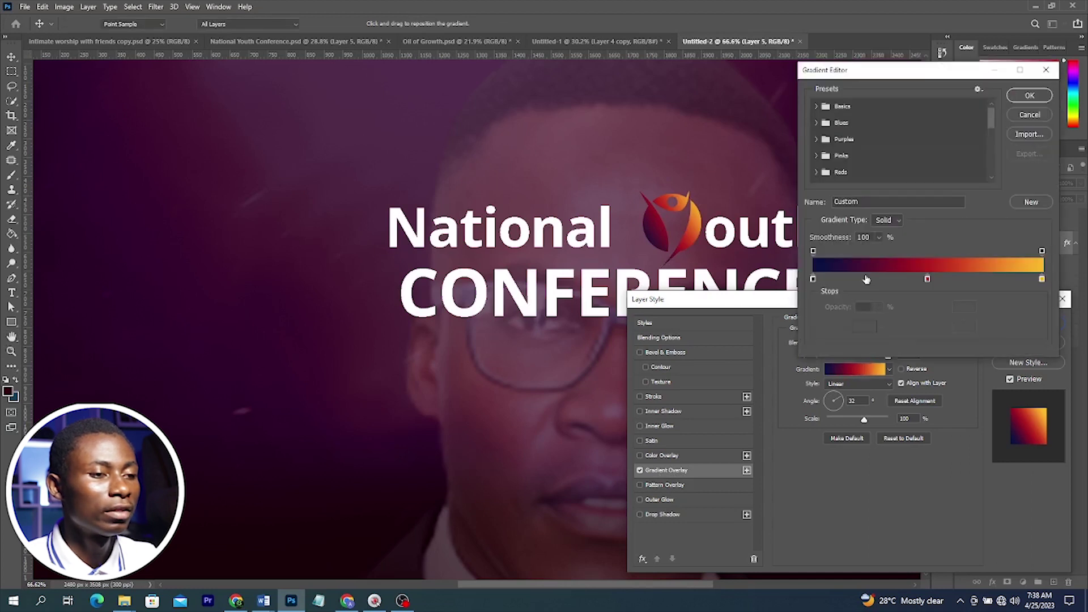
scroll(892, 170, down, 5)
scroll(891, 175, down, 1)
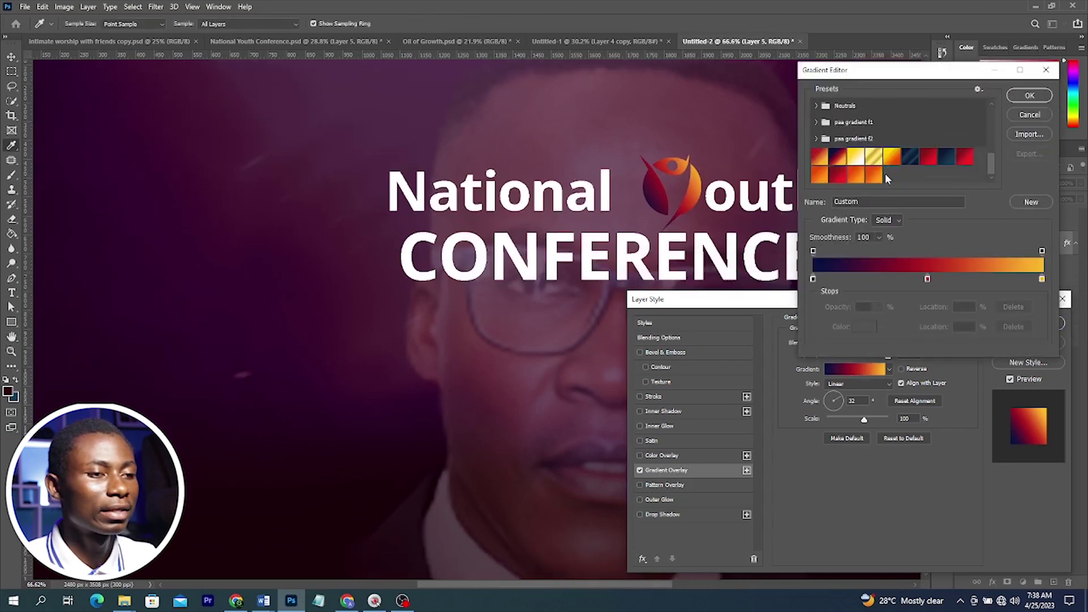
click(874, 172)
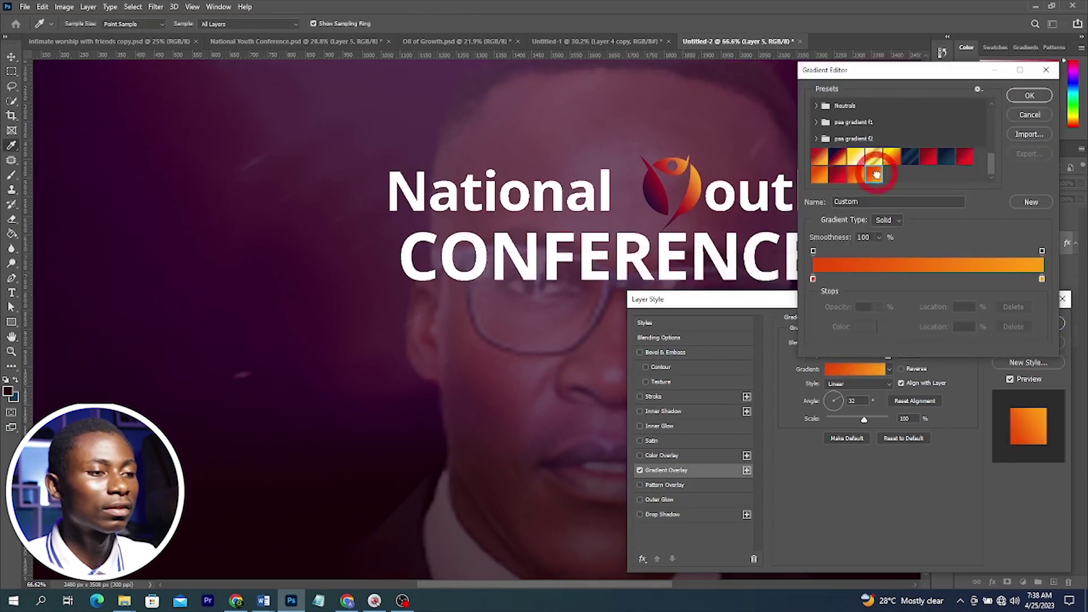
Check the colour codes of the gradient's two end stops and apply the logo's overlay with the gradient reversed
double_click(814, 280)
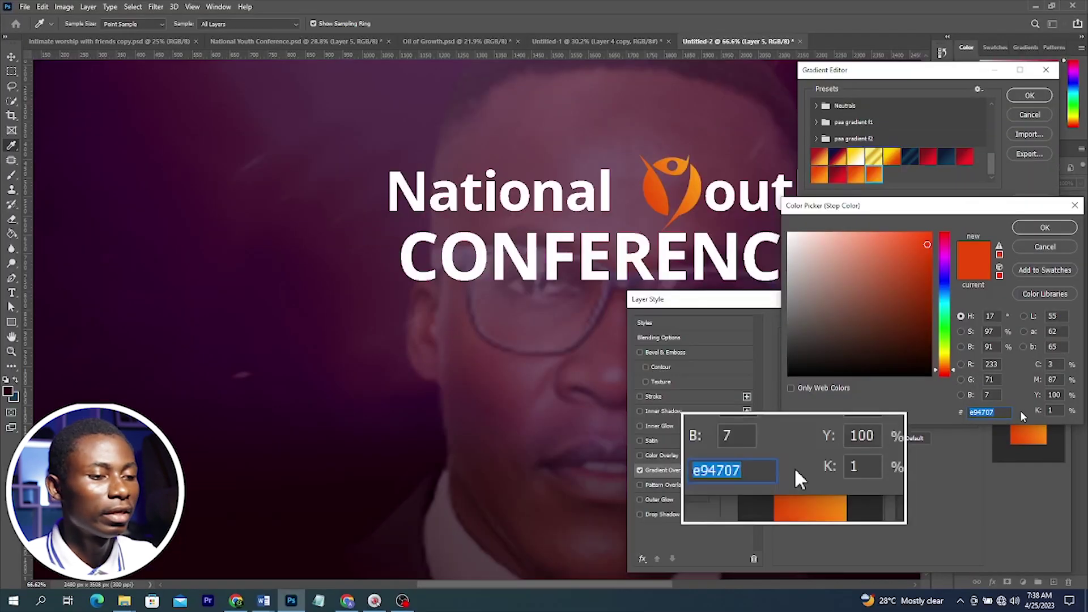
click(1045, 228)
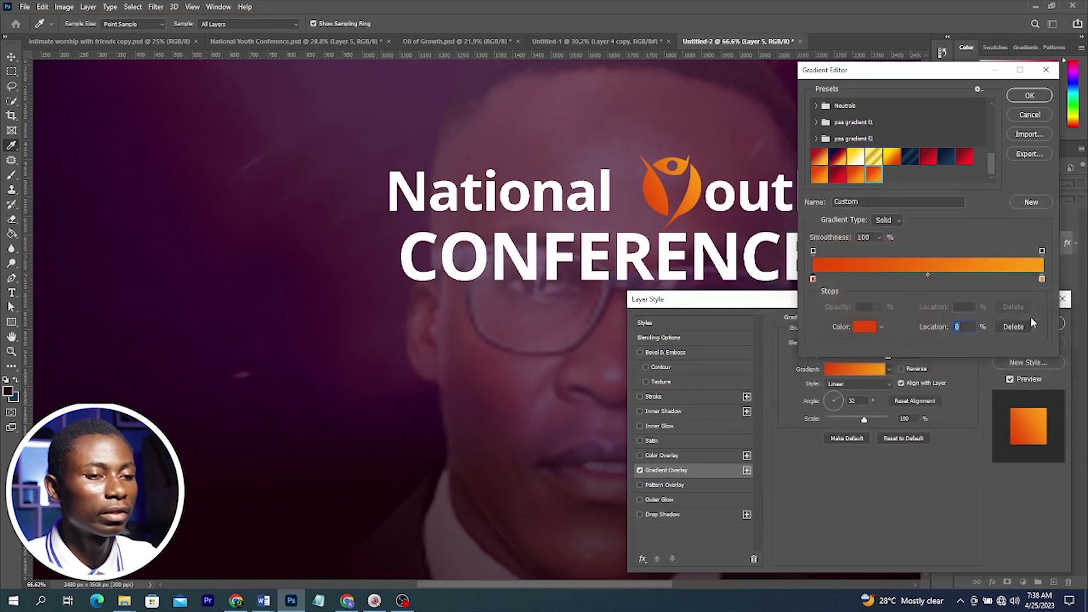
double_click(1041, 280)
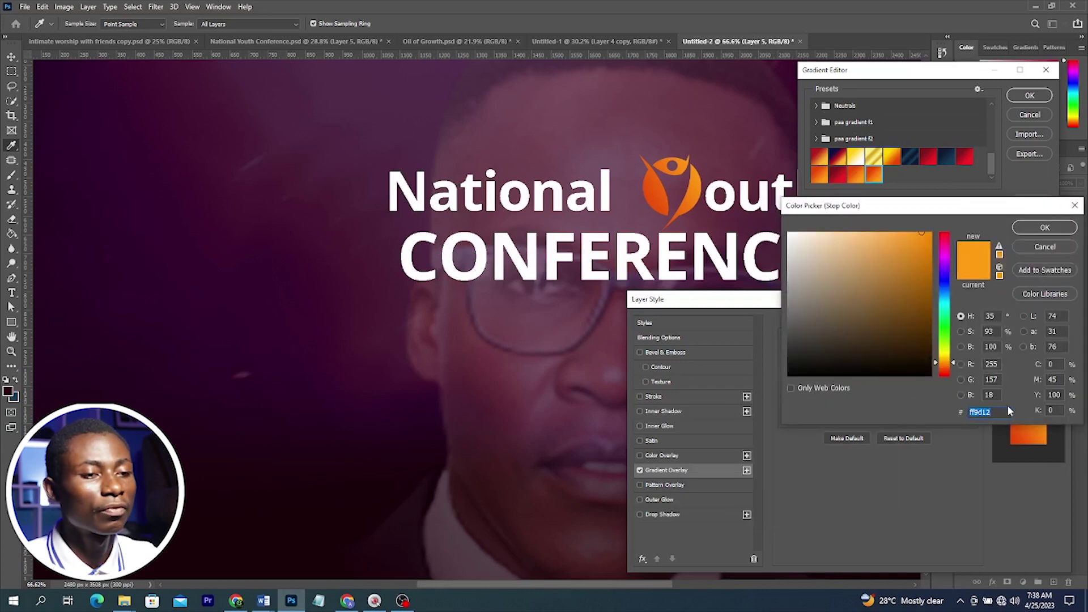
click(1060, 229)
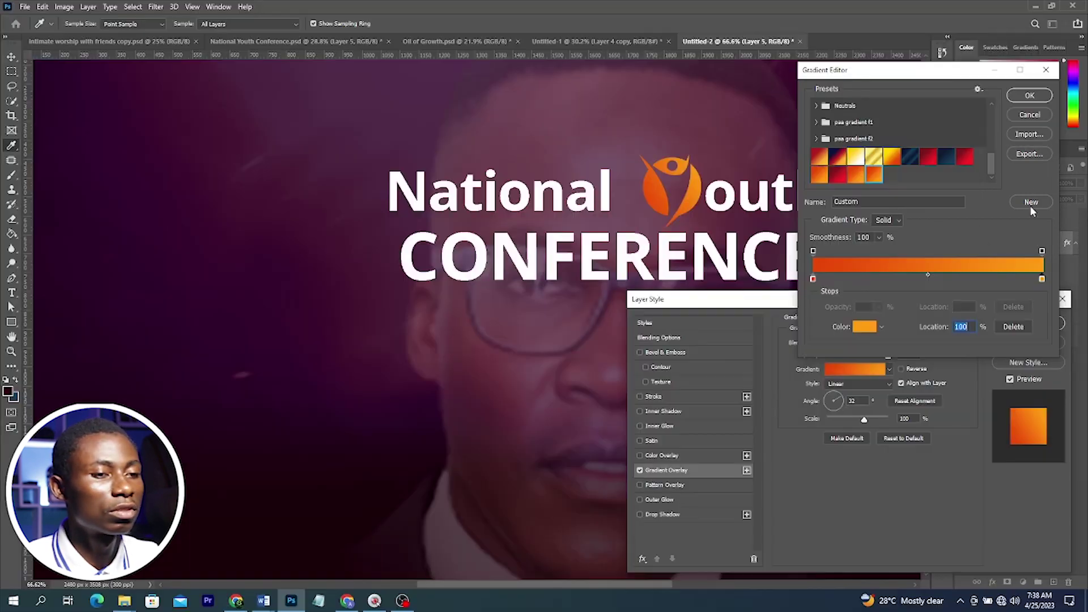
click(1030, 95)
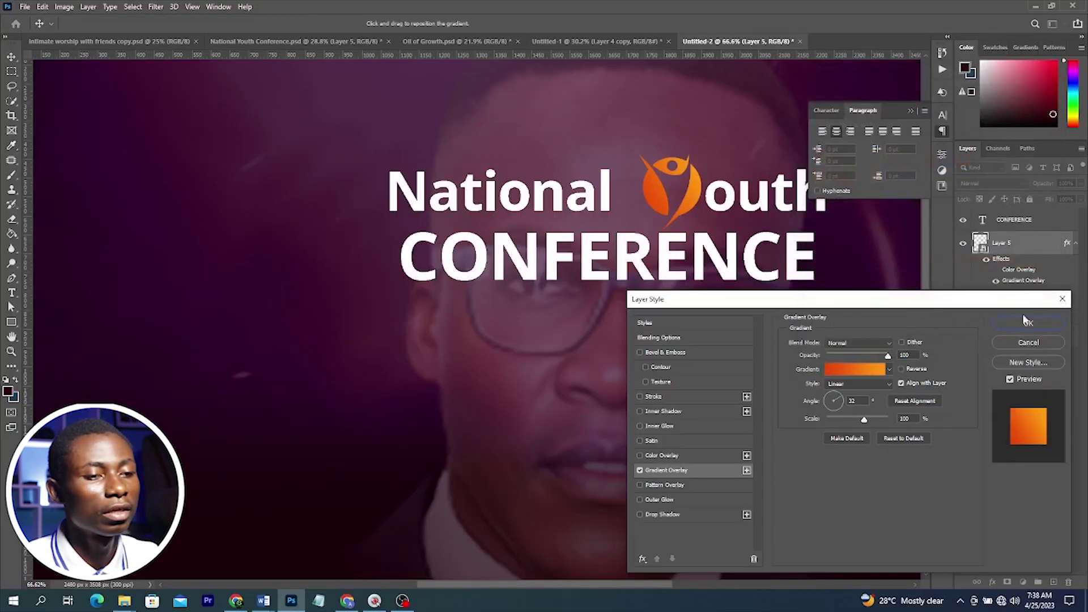
click(904, 369)
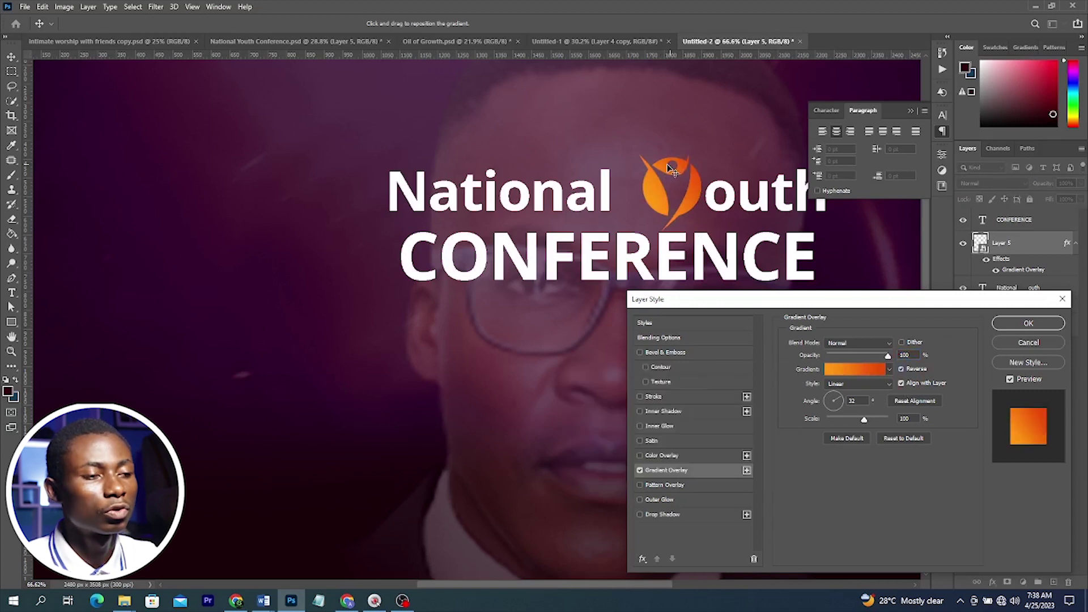
click(1029, 323)
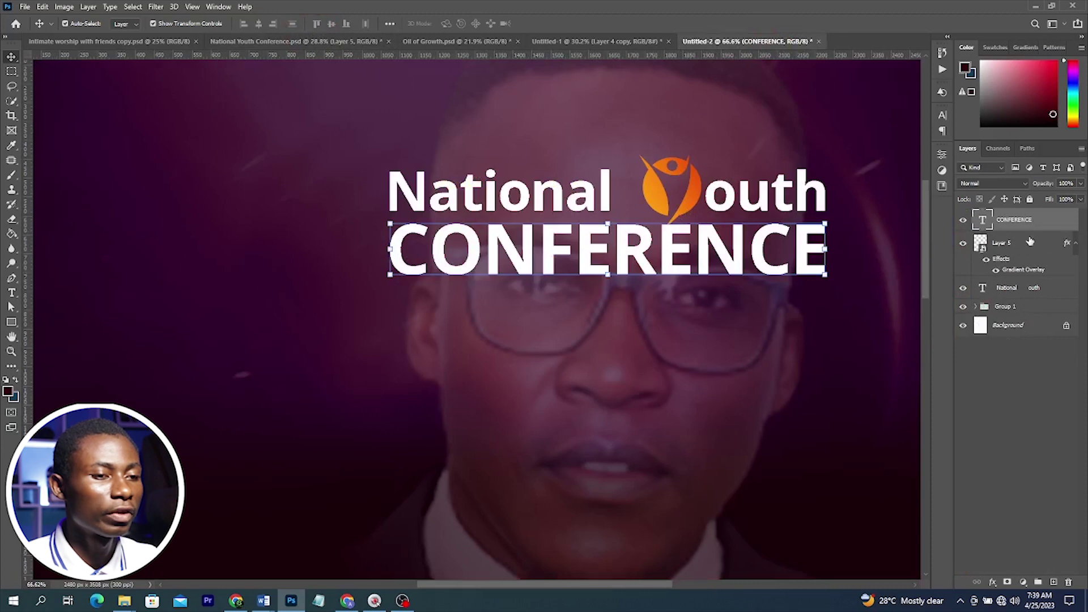
Copy the logo's layer style and paste it onto the CONFERENCE and "National outh" text layers
right_click(1030, 242)
click(1034, 248)
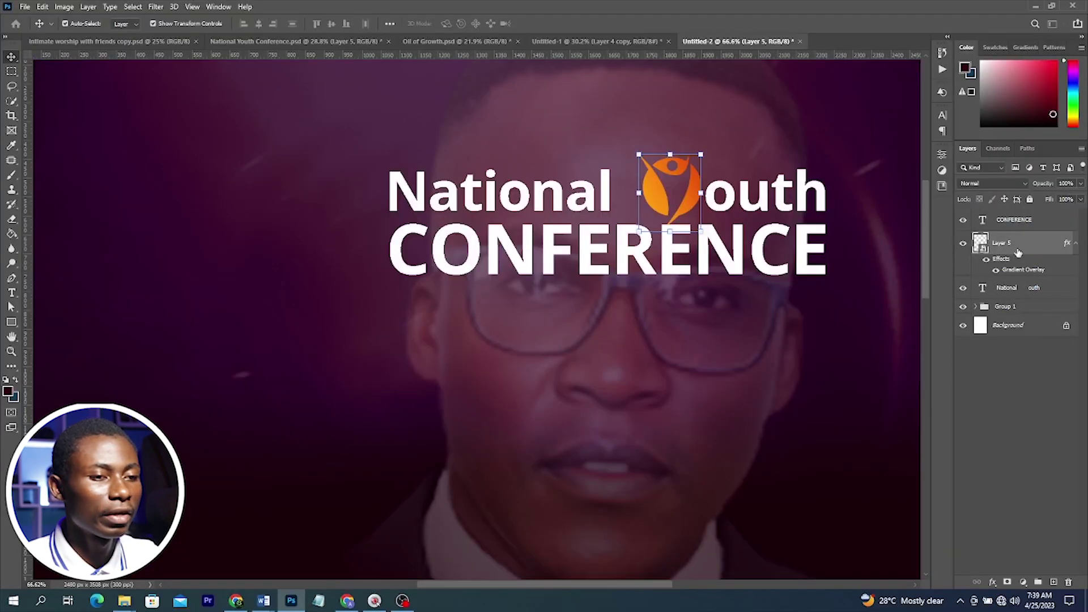
right_click(1018, 252)
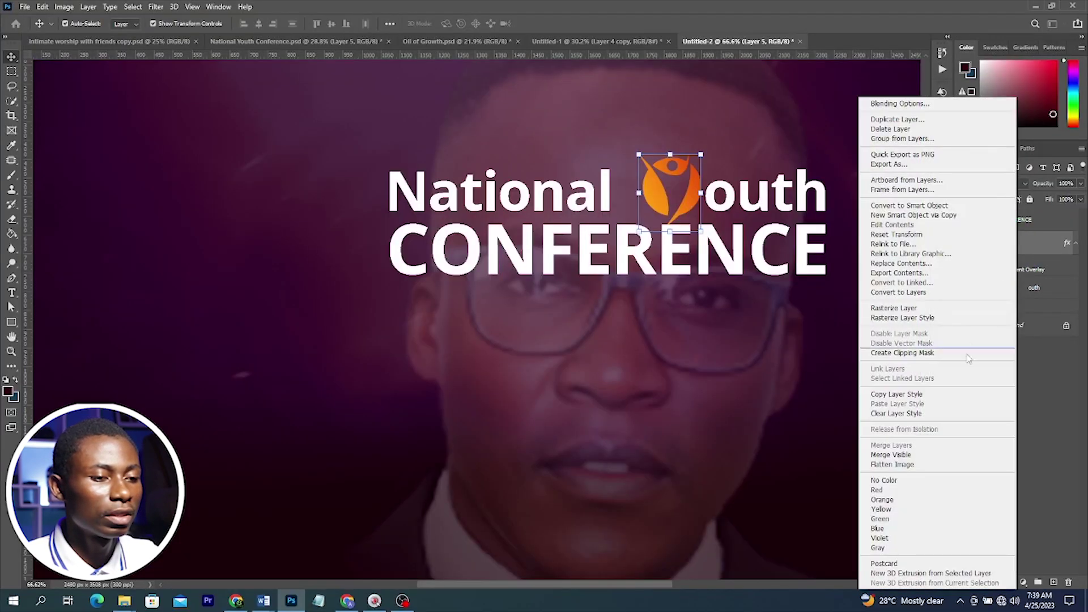
click(890, 394)
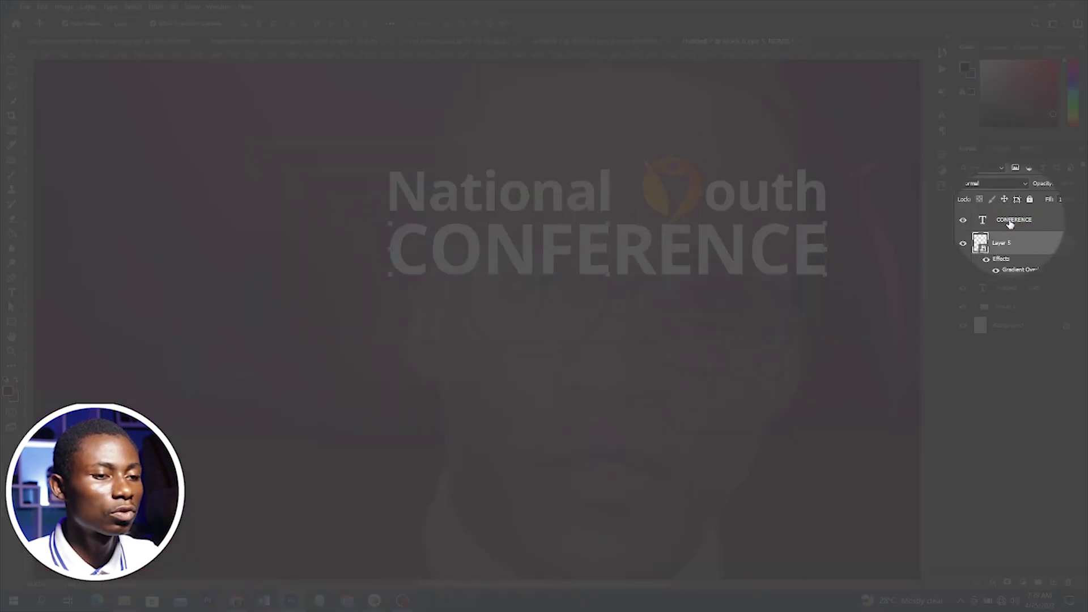
click(1012, 221)
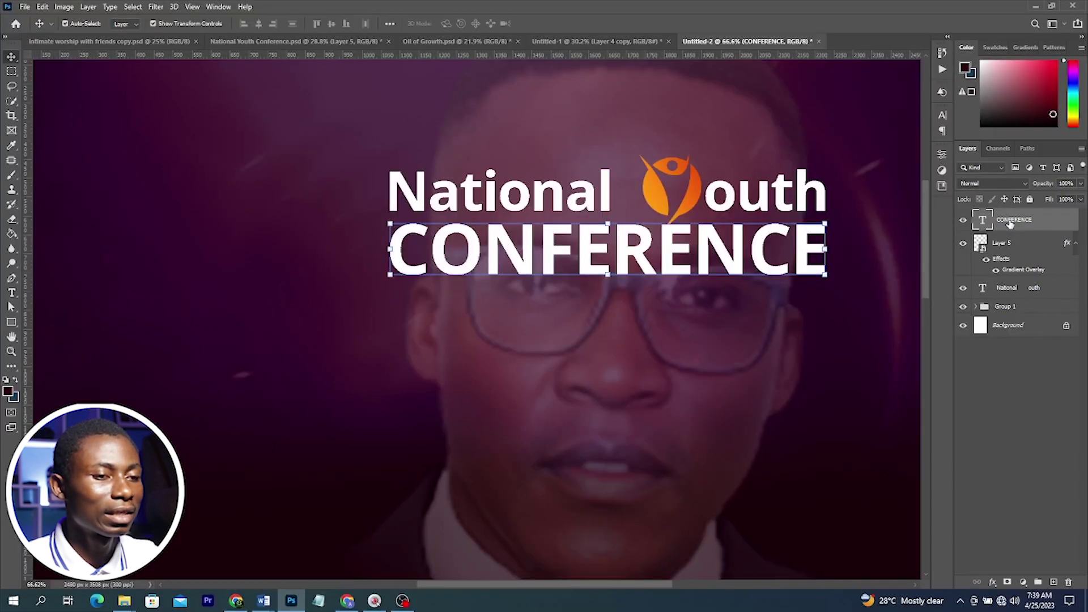
right_click(1011, 221)
click(918, 464)
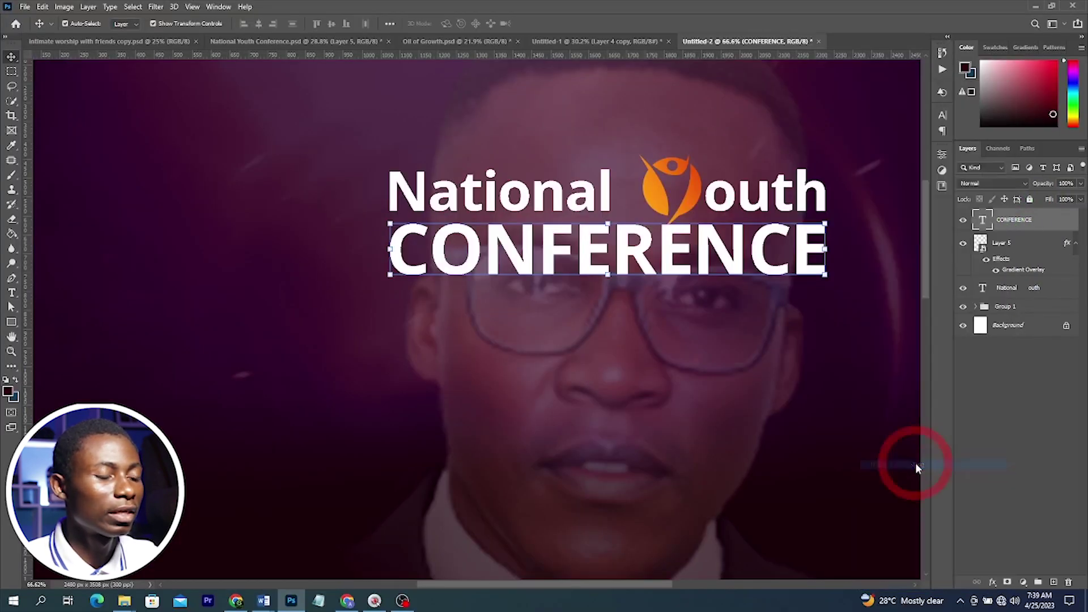
click(1053, 310)
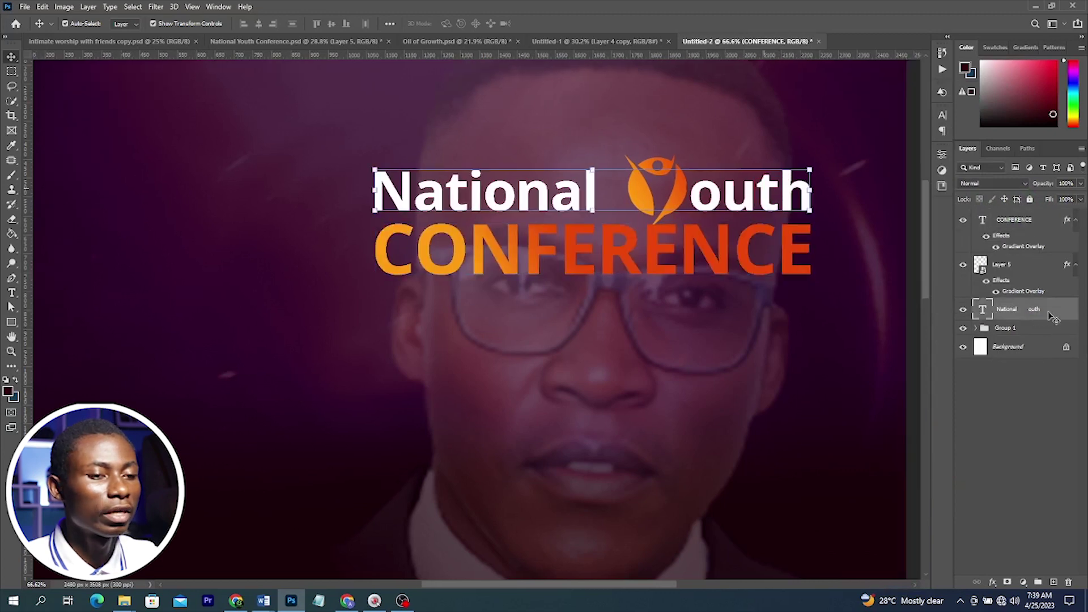
right_click(1051, 316)
click(961, 460)
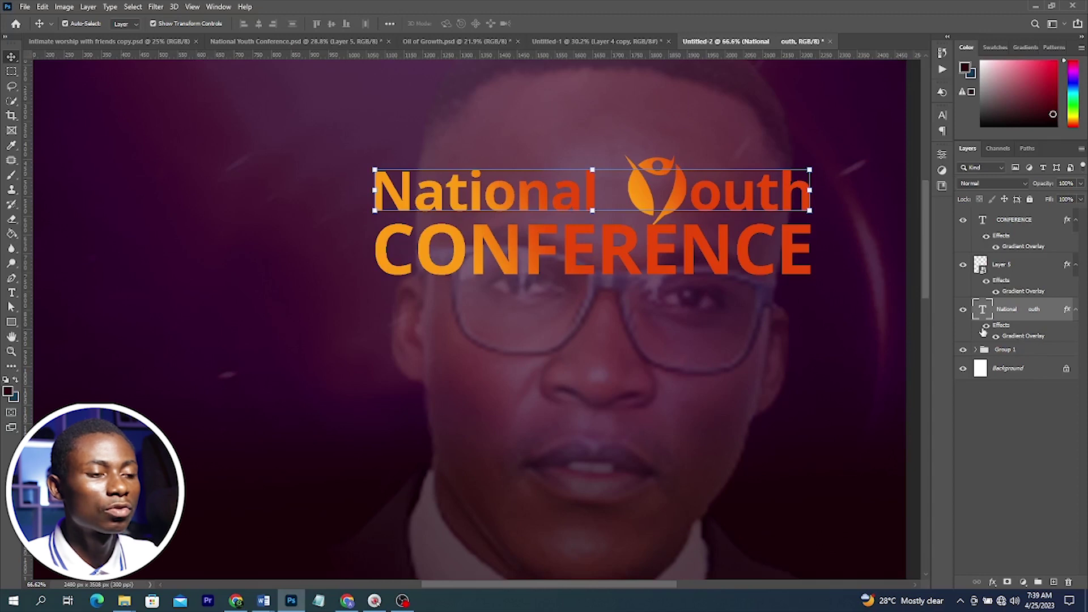
Shift the gradient overlay on the "National outh" text sideways and scale the title group to about 86%
double_click(984, 331)
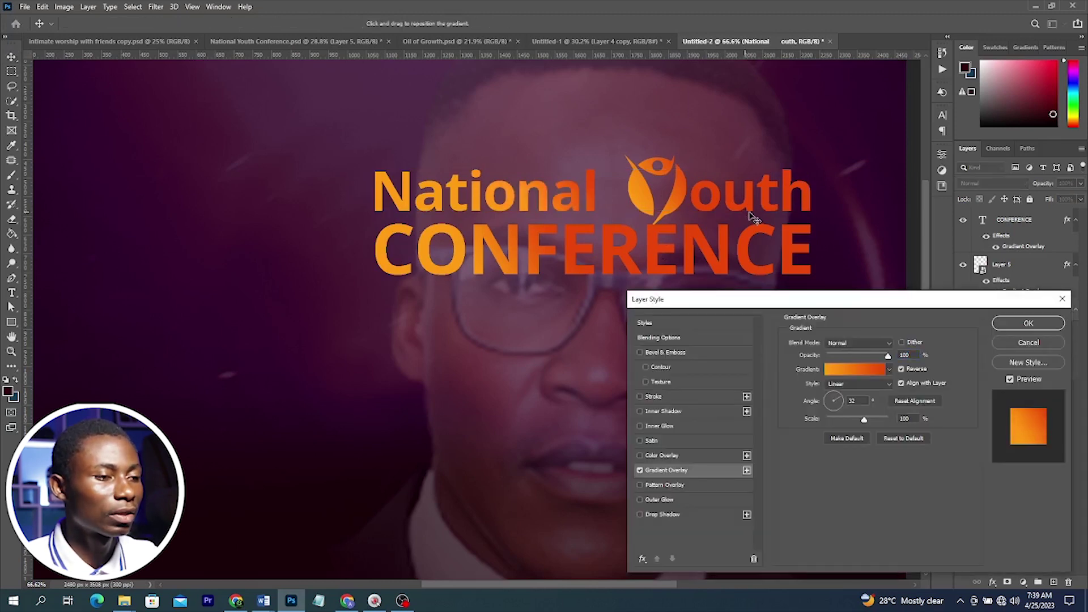
drag(753, 218, 769, 218)
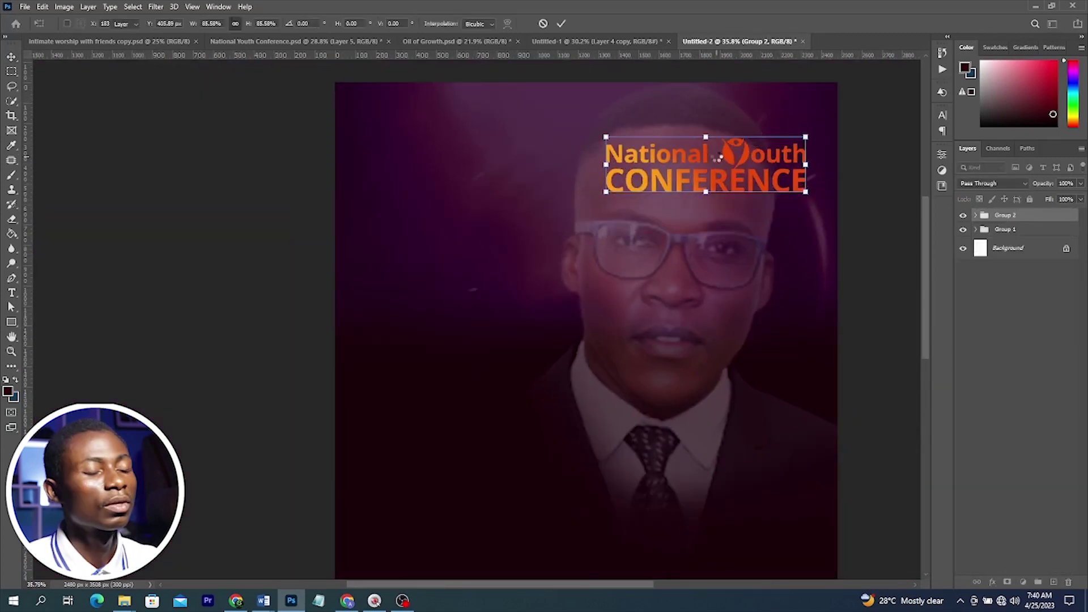
key(Return)
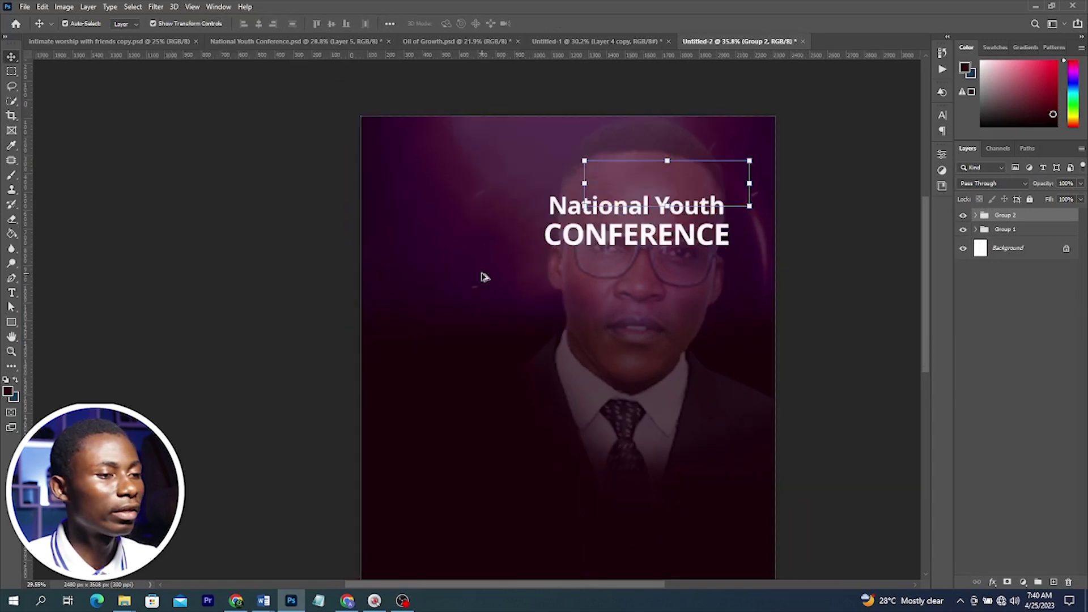
scroll(483, 277, down, 1)
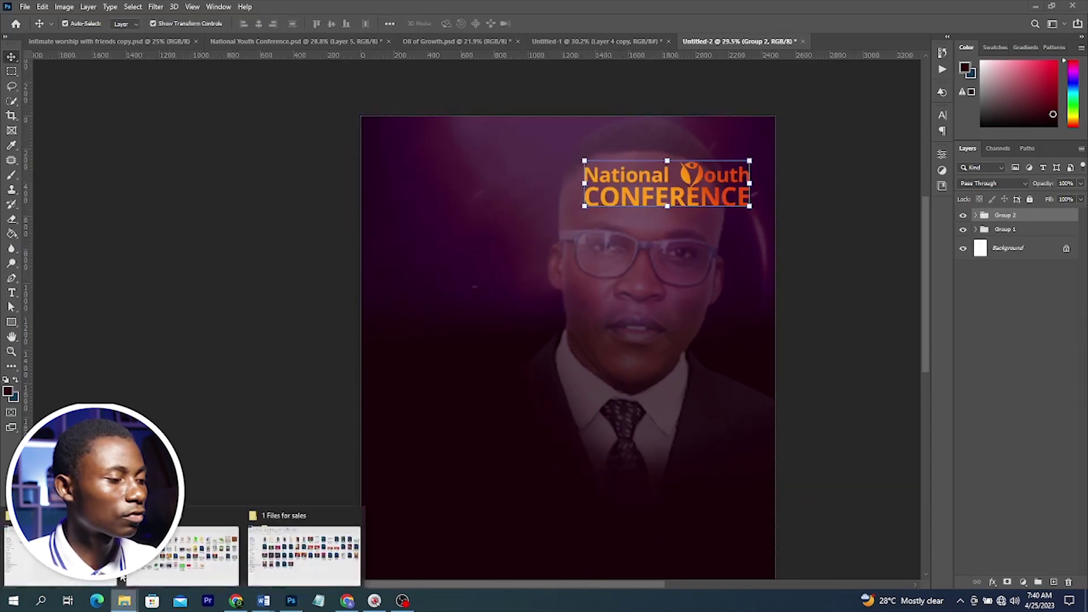
Place the out.__64_-removebg-preview portrait from the 3rd Design folder above the other layers, on the left side of the poster beside the title
click(304, 553)
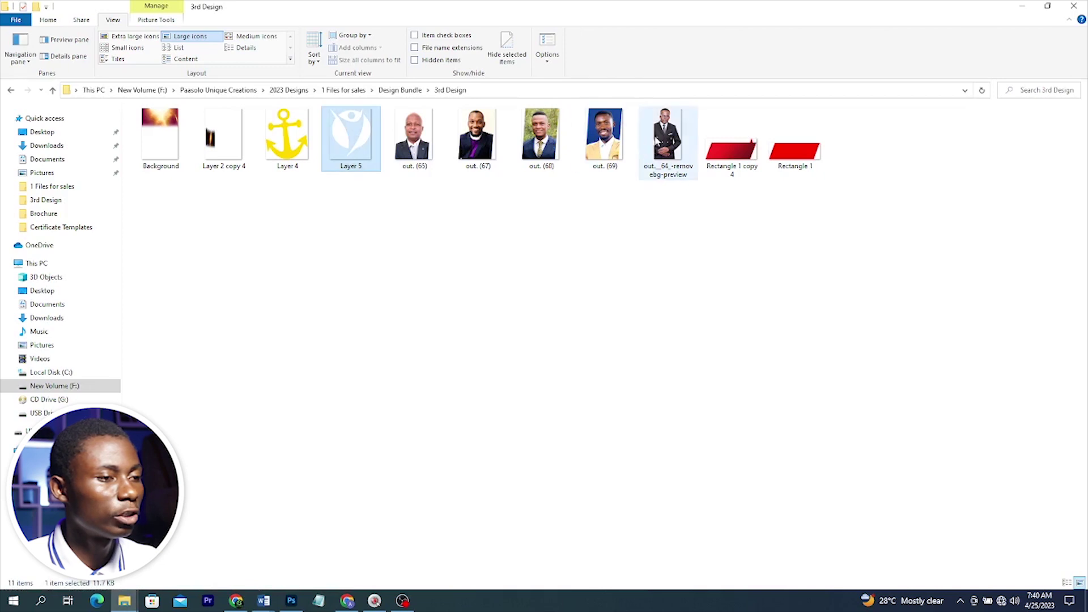
click(666, 139)
drag(470, 449, 390, 439)
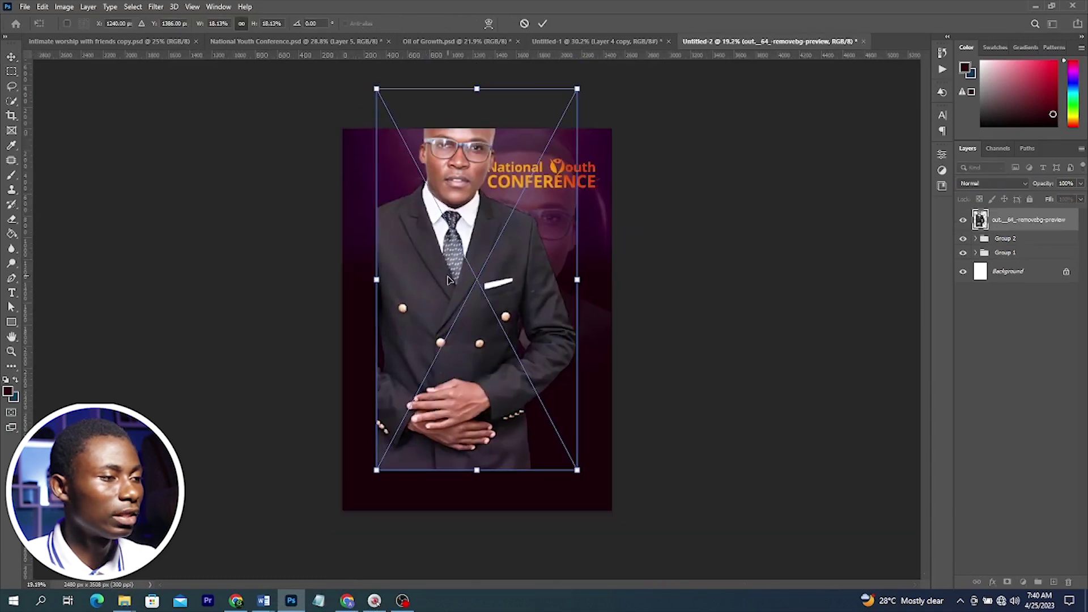
drag(448, 284, 414, 329)
key(Return)
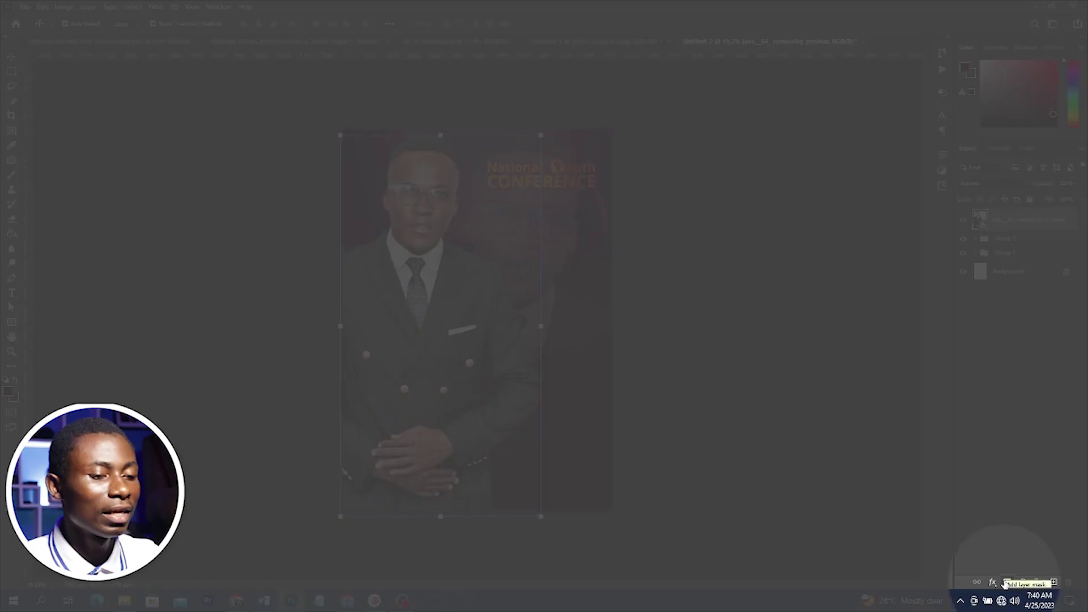
Add a layer mask to the suited portrait and fade its lower body into the dark backdrop with an enlarged soft black brush at higher opacity
click(1005, 583)
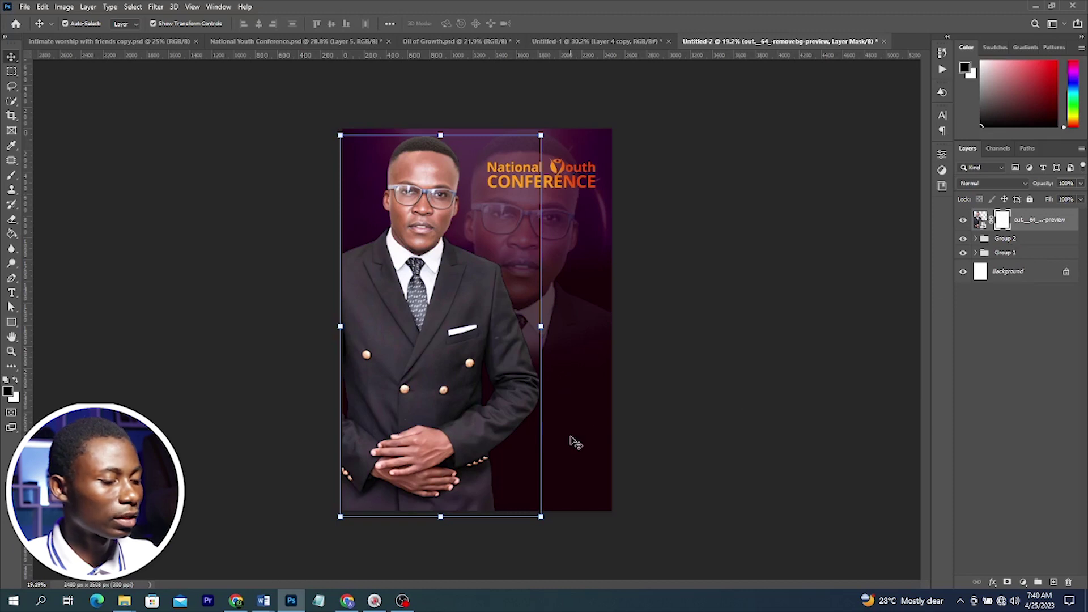
key(b)
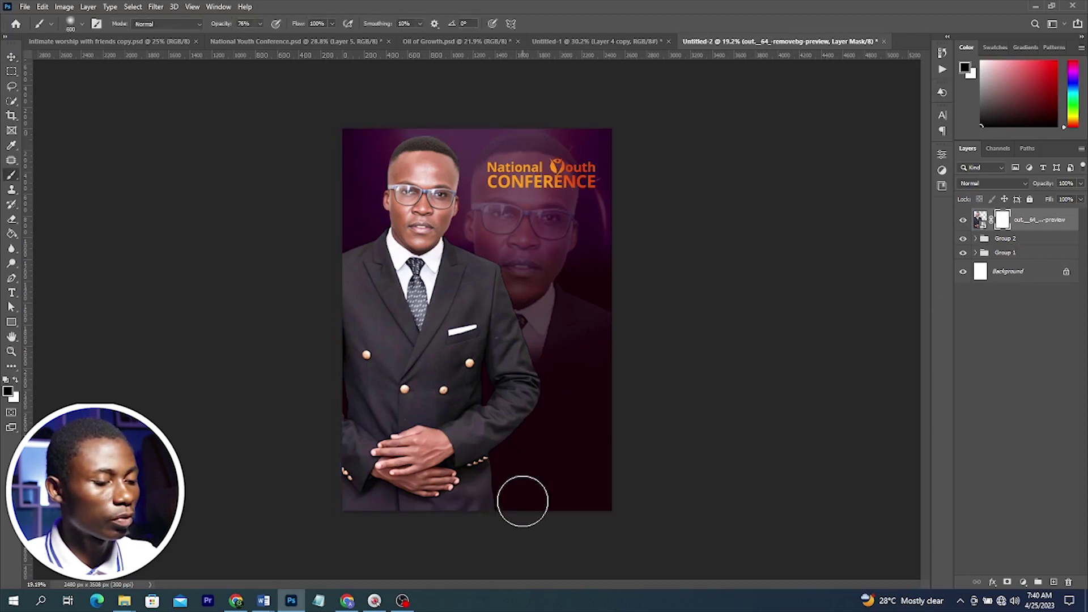
key(bracketright)
key(bracketright)
key(bracketright)
mouse_move(523, 501)
mouse_down()
mouse_move(409, 524)
mouse_move(424, 525)
mouse_move(317, 522)
mouse_up()
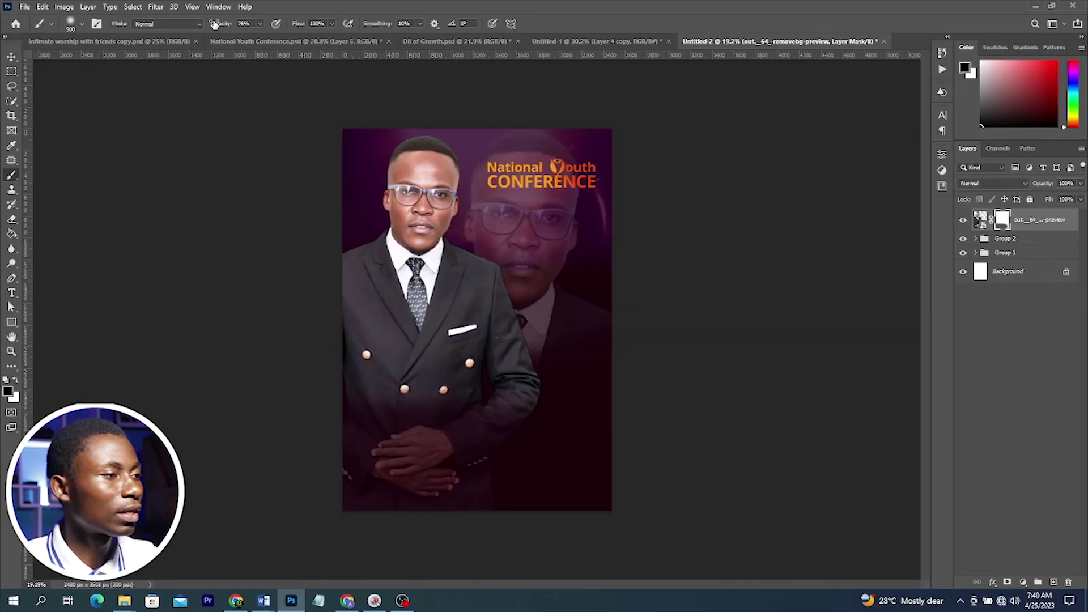
drag(214, 24, 232, 24)
mouse_move(597, 517)
mouse_down()
mouse_move(468, 498)
mouse_move(517, 478)
mouse_move(477, 468)
mouse_move(544, 447)
mouse_up()
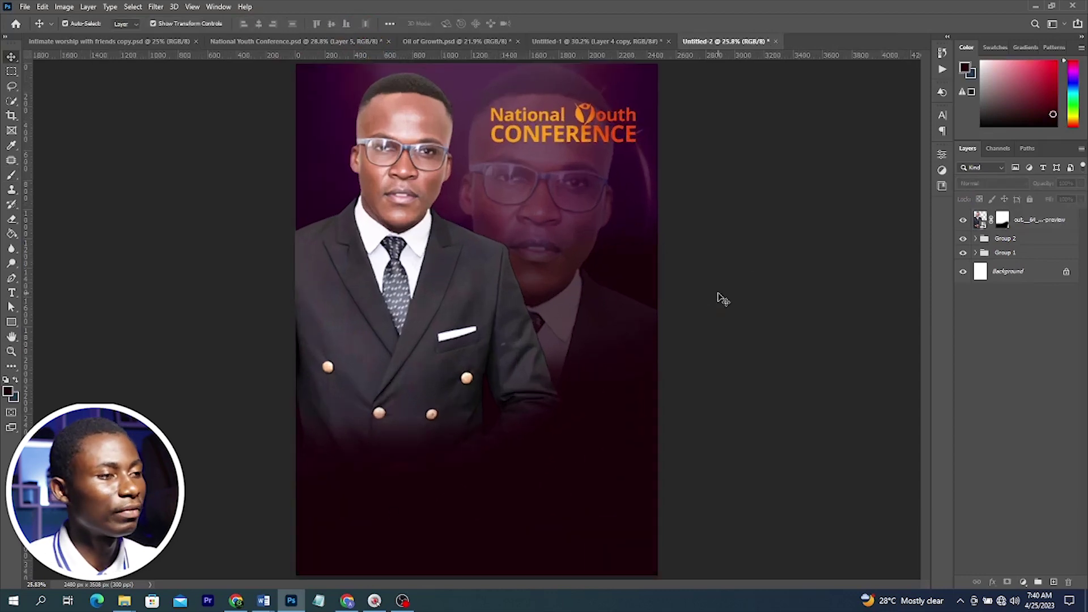
Examine the layout of the finished National Youth Conference.psd design as a reference and return to the new poster
click(235, 44)
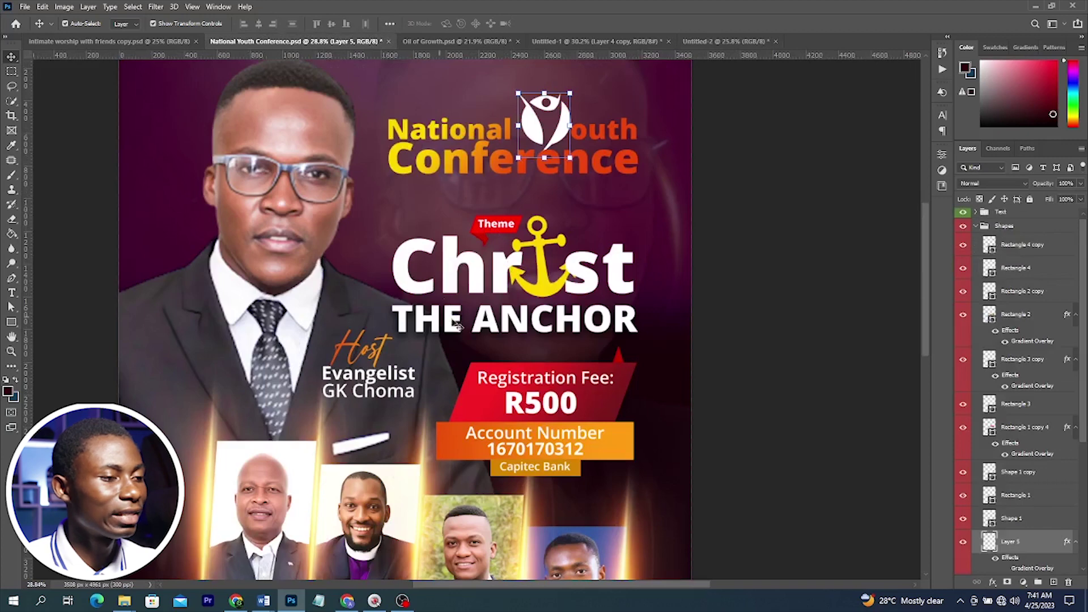
click(717, 41)
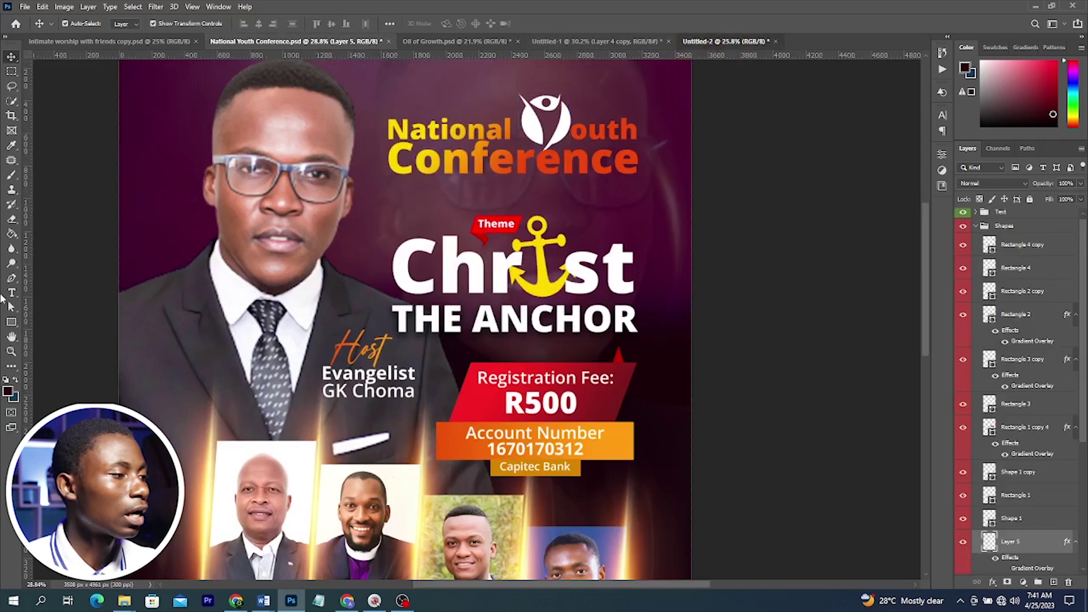
Add the white text lines "Christ", "THE ANCHOR" and "Theme:" beside the man on the Untitled-2 poster
click(11, 292)
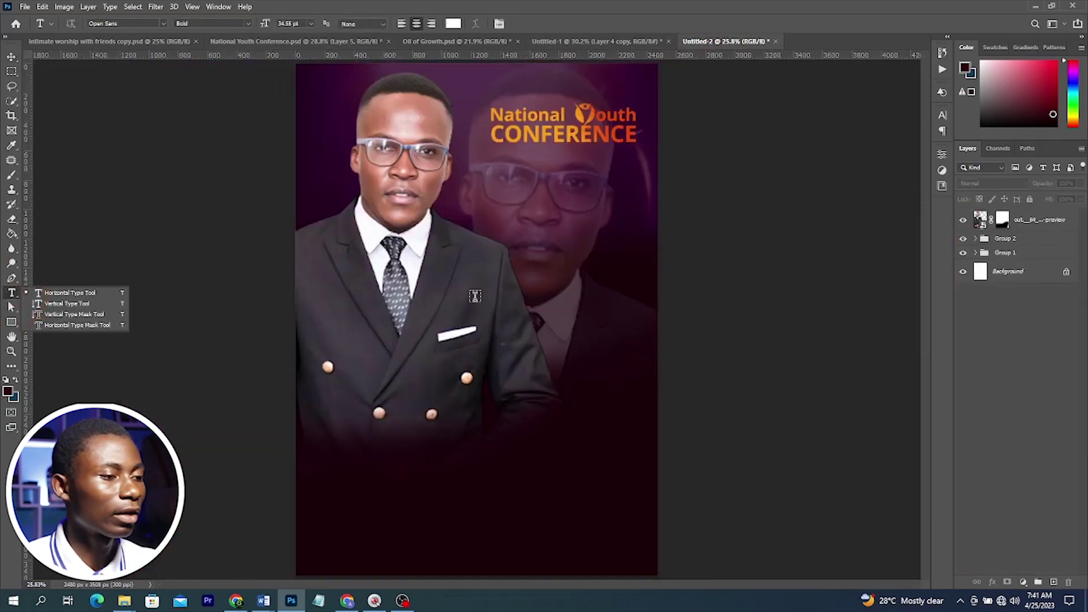
click(462, 296)
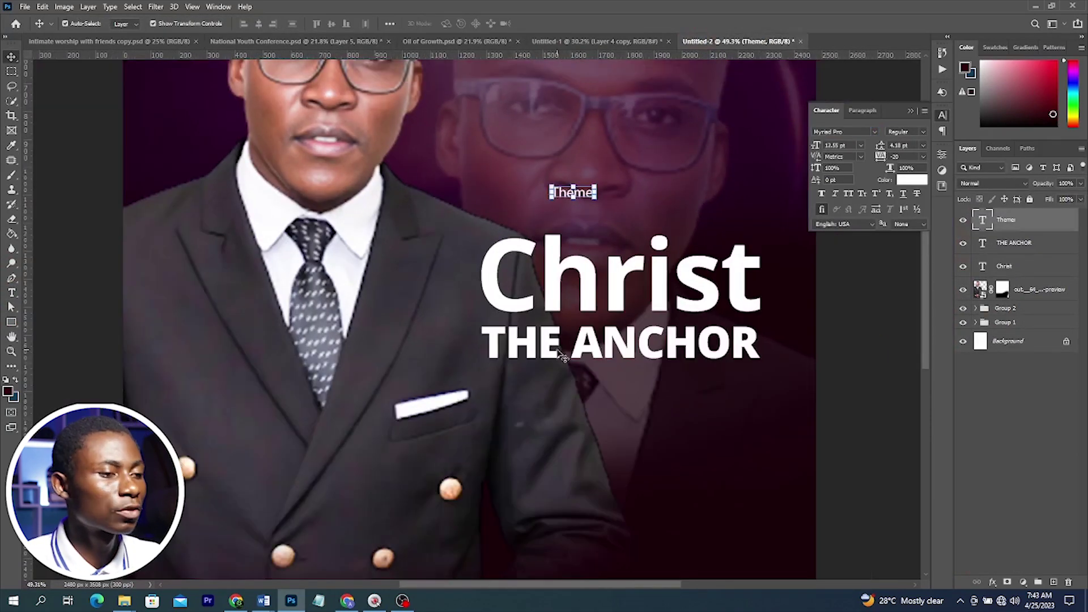
Check the theme artwork in the National Youth Conference design and place the Layer 4 anchor and Group 1 ribbon images from the 3rd Design folder into Untitled-2
click(293, 41)
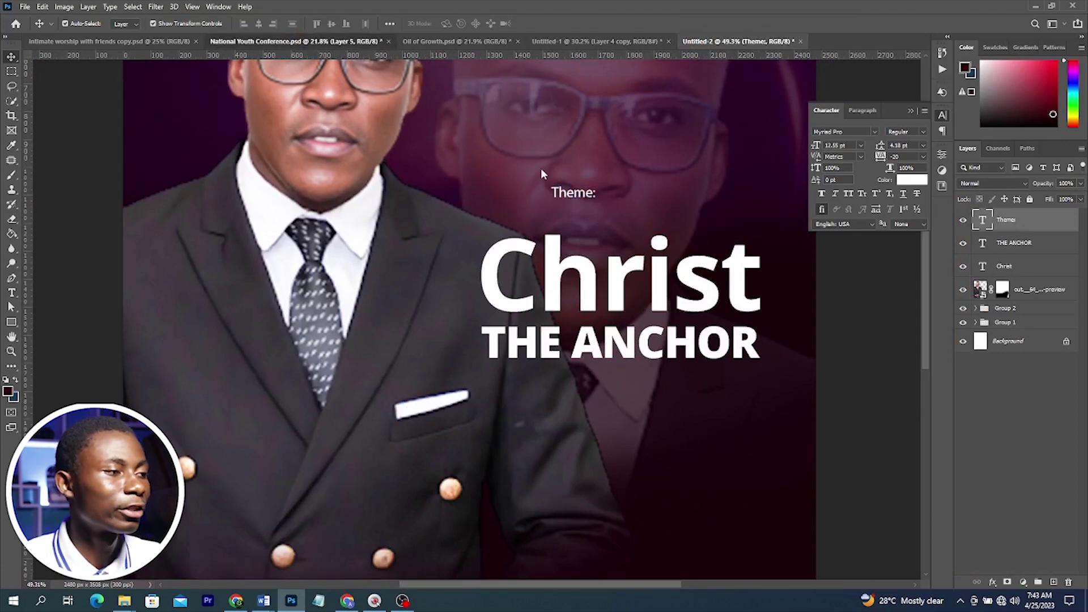
scroll(561, 188, up, 5)
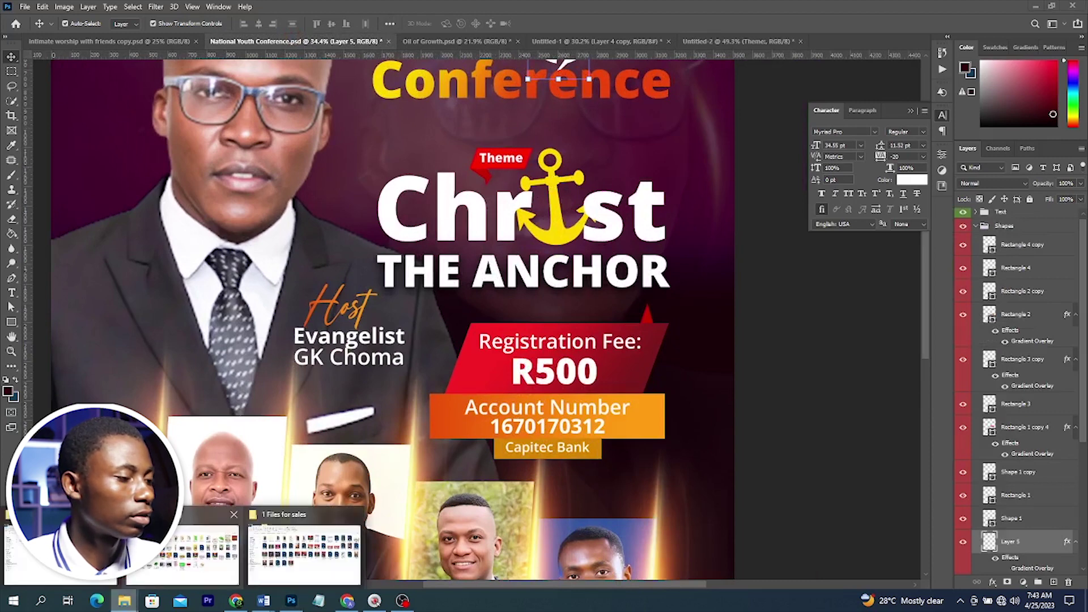
click(126, 602)
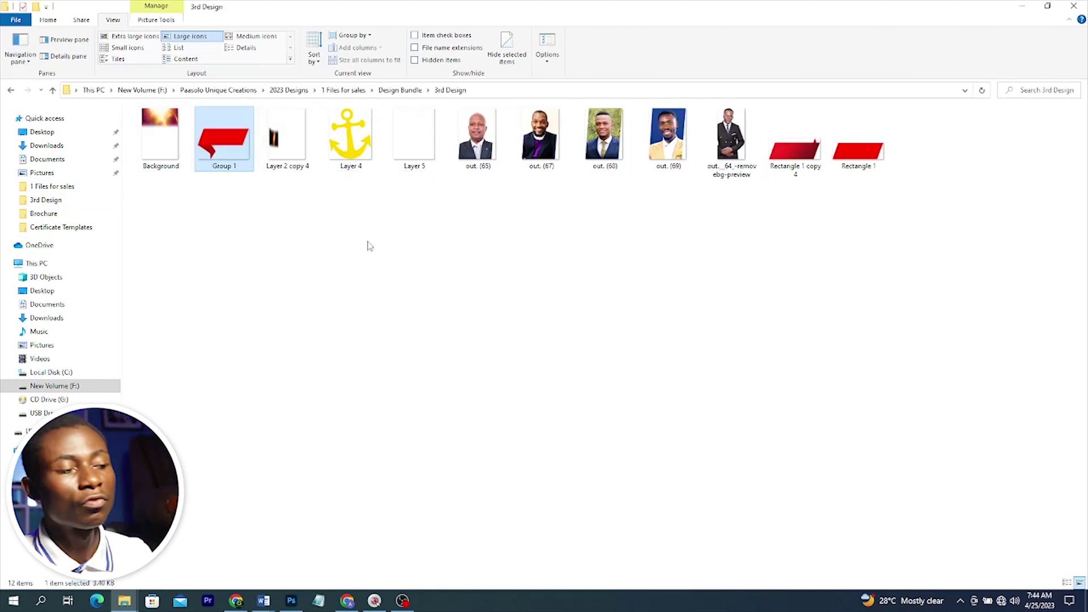
ctrl+click(339, 156)
drag(339, 156, 487, 422)
key(ctrl+v)
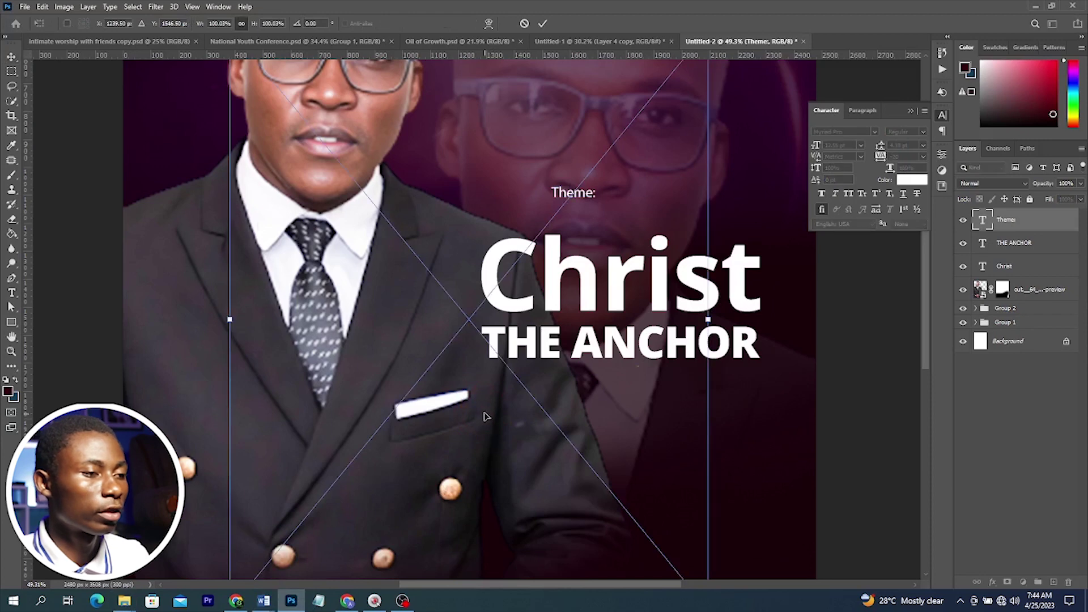
key(Return)
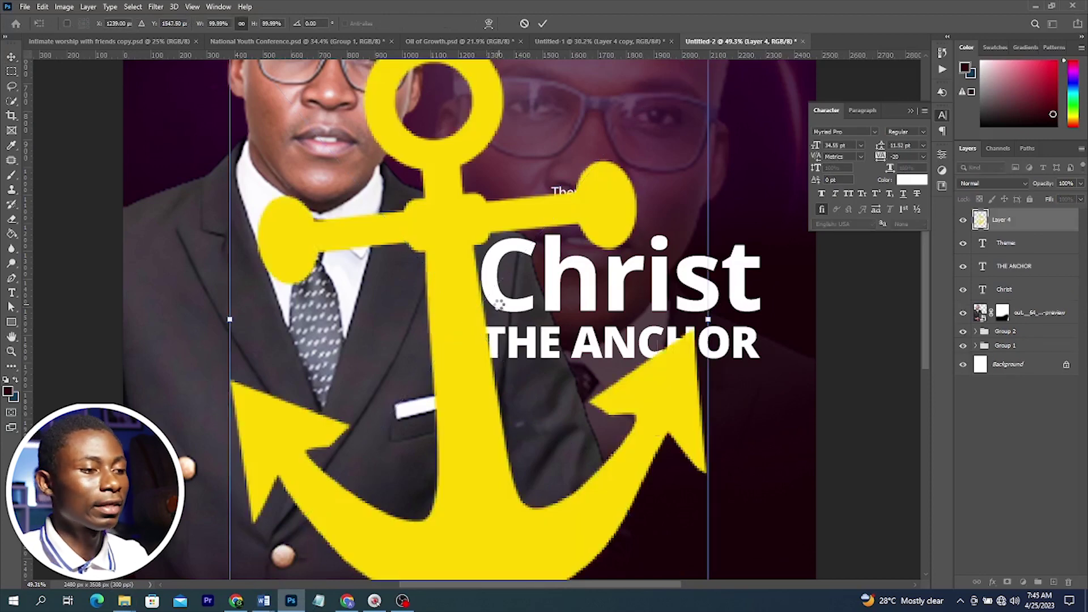
key(ctrl+v)
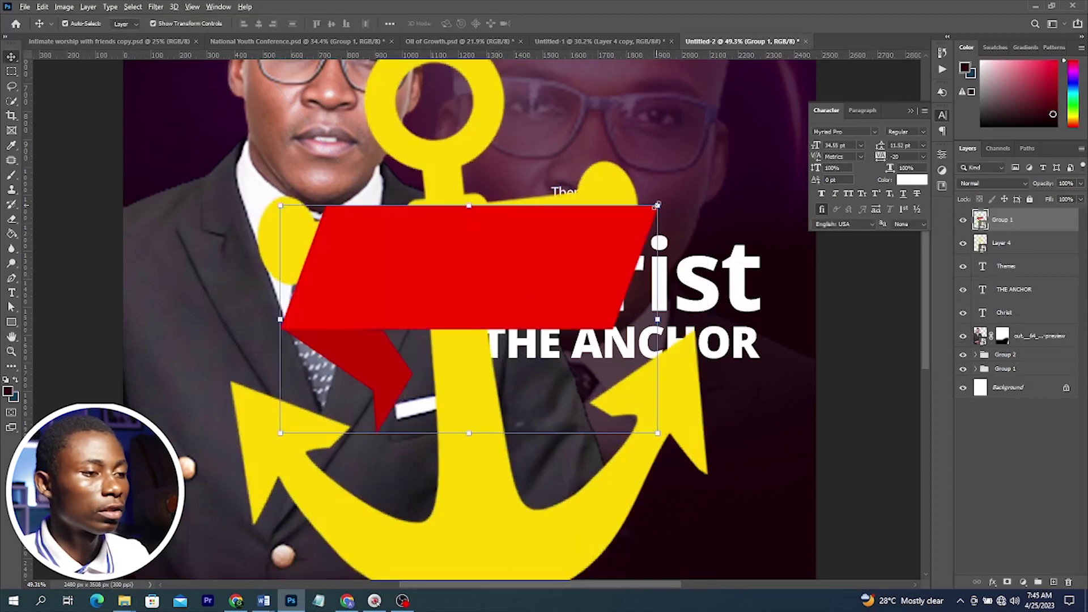
Shrink the red ribbon and the yellow anchor, moving the ribbon to the "Theme:" label and the anchor over the "i" in "Christ"
drag(657, 205, 509, 295)
drag(427, 326, 547, 180)
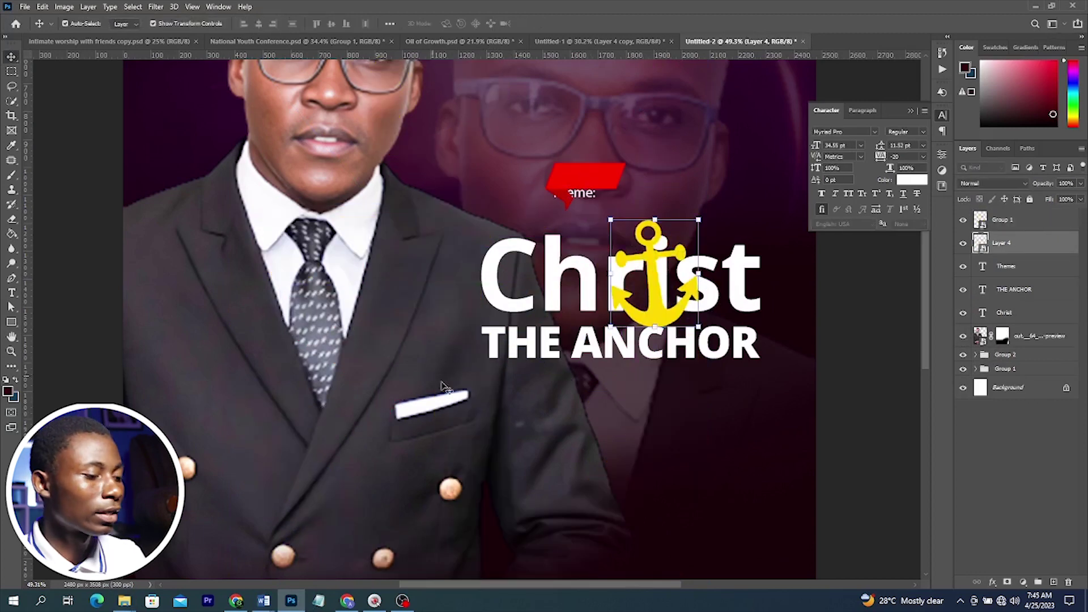
Replace the "i" in "Christ" with spaces so the anchor stands in for the letter
key(t)
click(561, 279)
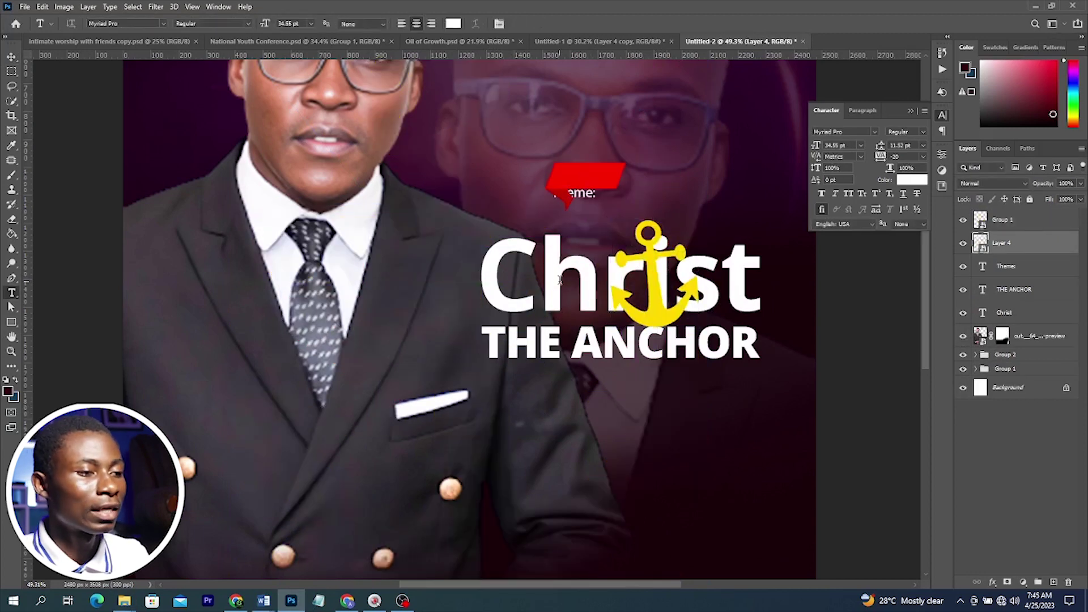
drag(642, 269, 672, 269)
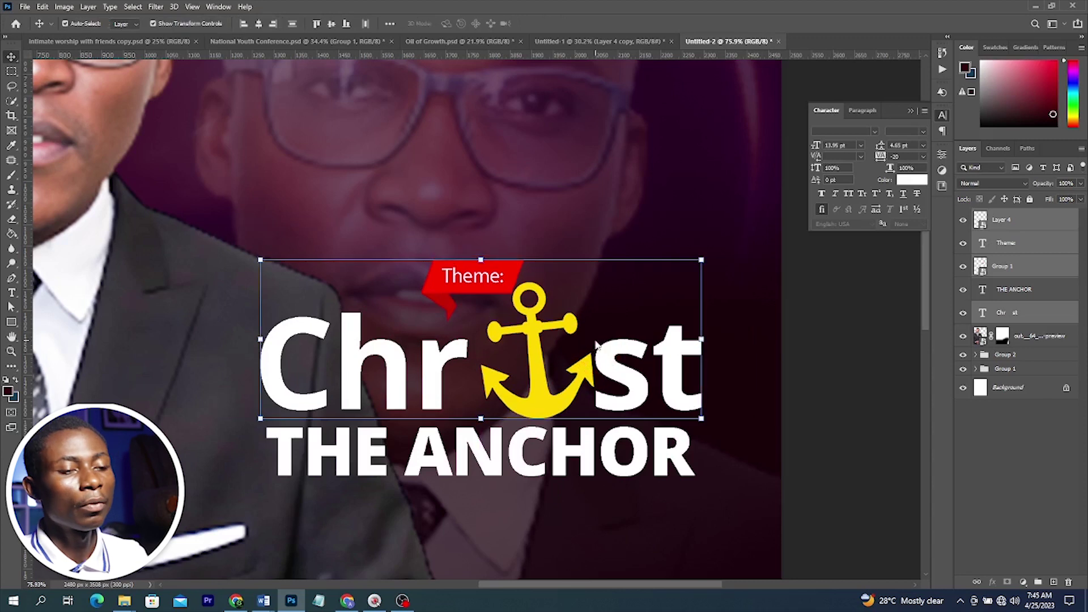
Group the anchor, ribbon, "Theme:", "THE ANCHOR" and "Christ" layers together
click(1044, 311)
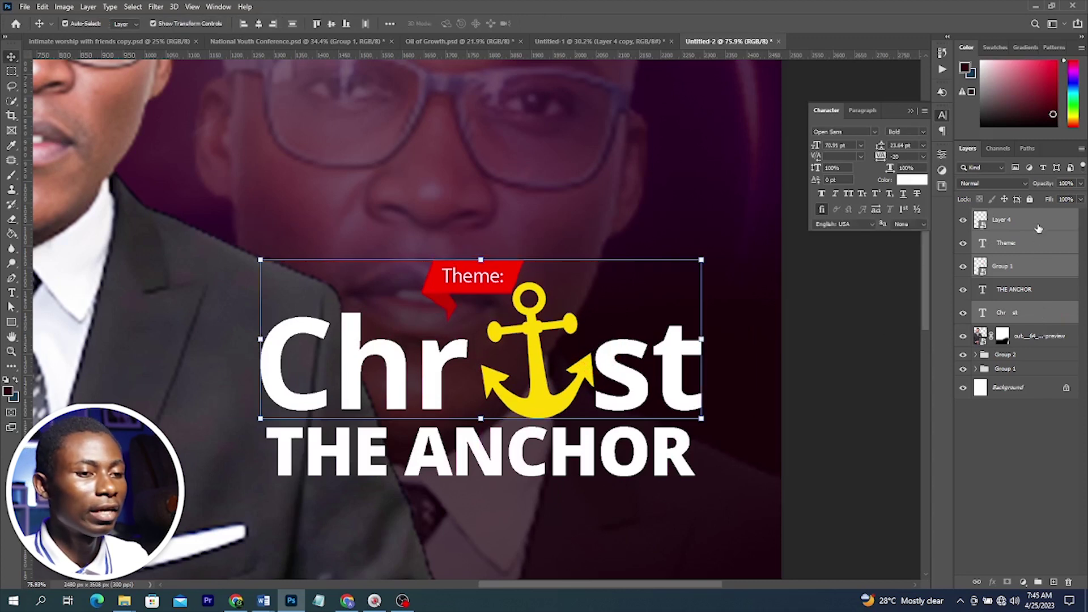
shift+click(1037, 225)
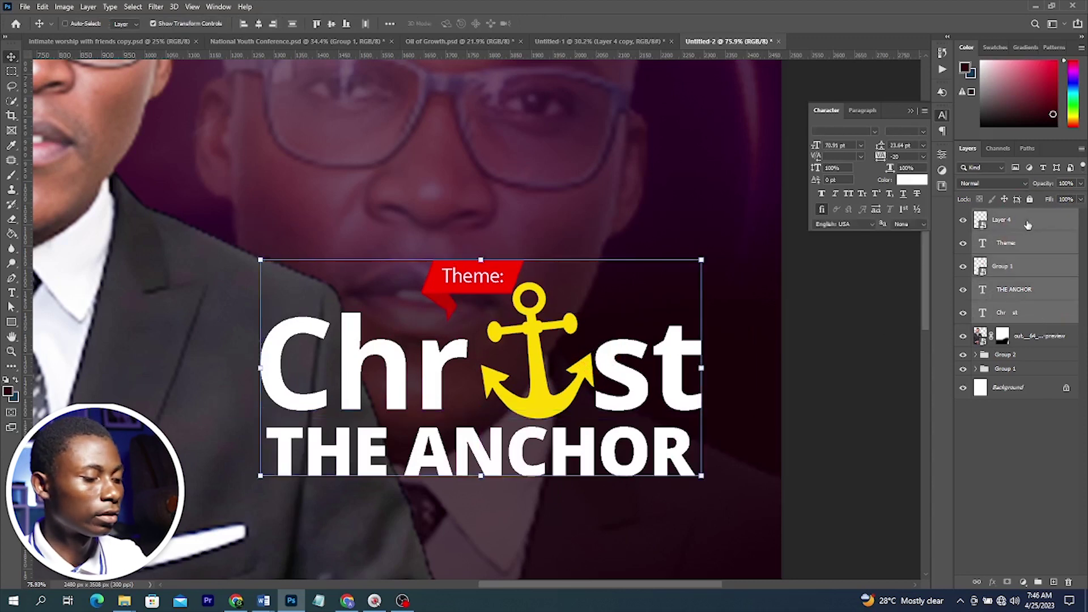
key(ctrl+g)
key(ctrl+z)
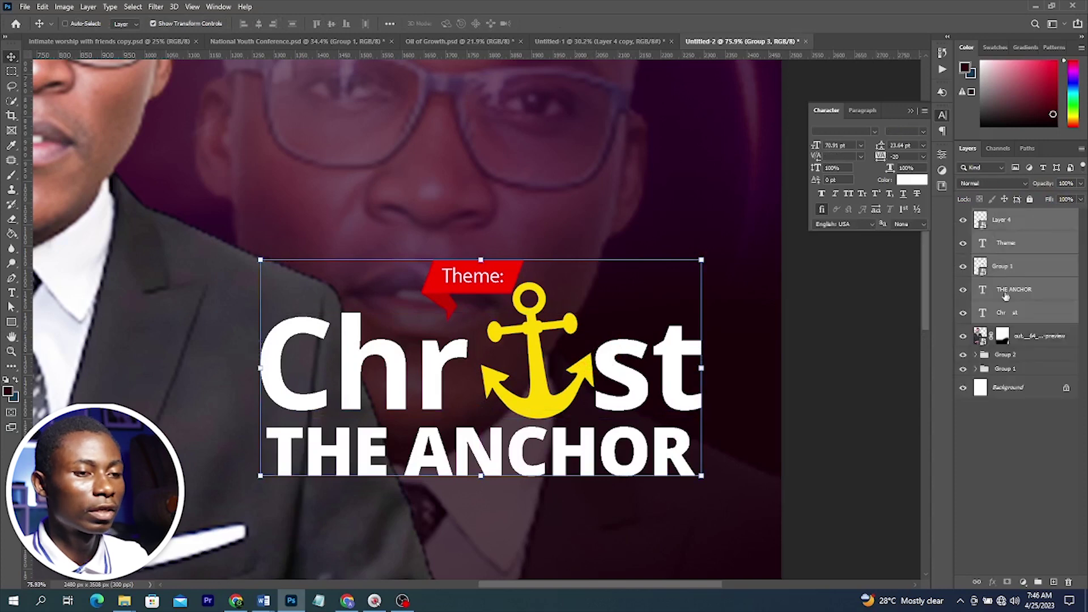
drag(1005, 296, 1034, 580)
scroll(614, 318, down, 2)
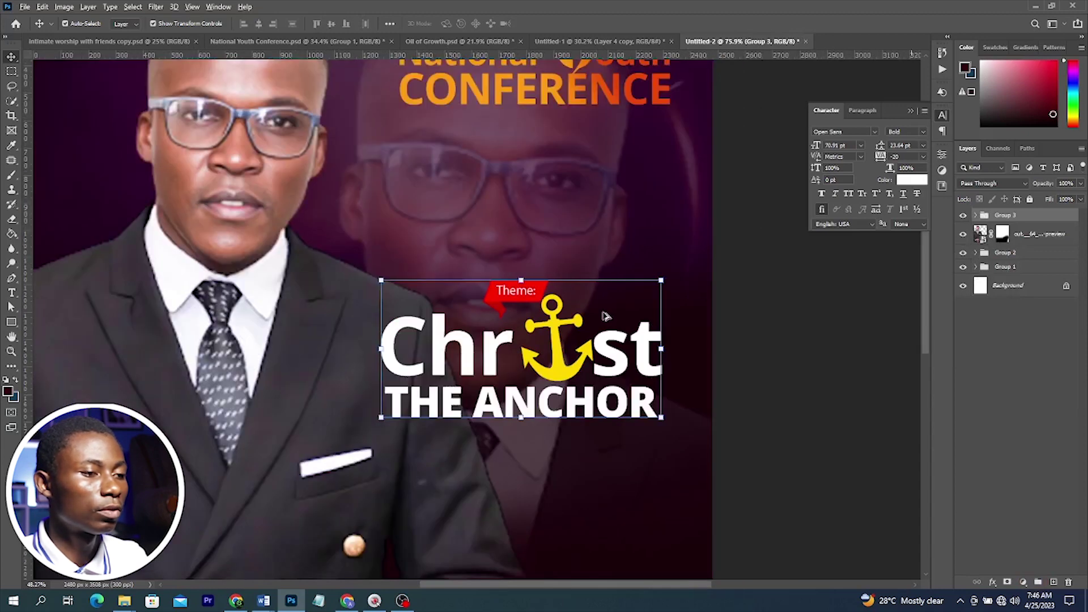
Enlarge the theme title group to about 106%, in line with the right edge of the conference heading
scroll(605, 316, down, 1)
drag(647, 285, 664, 277)
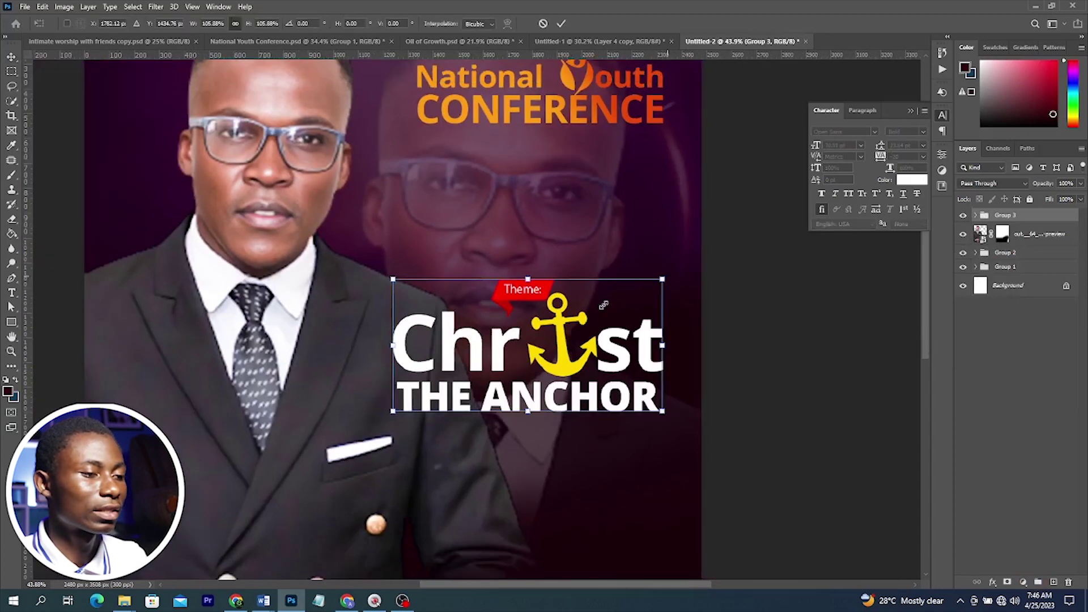
key(Return)
scroll(281, 401, down, 3)
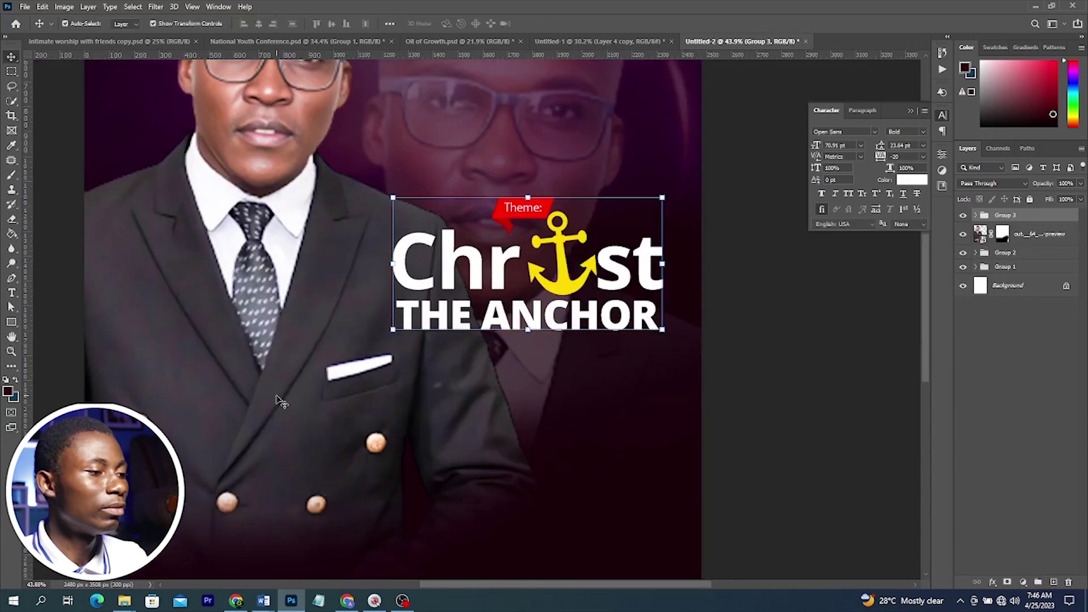
Check the guest speaker frames in the National Youth Conference design and draw a dark rectangle about 501 × 819 px over the suit in Untitled-2
click(296, 41)
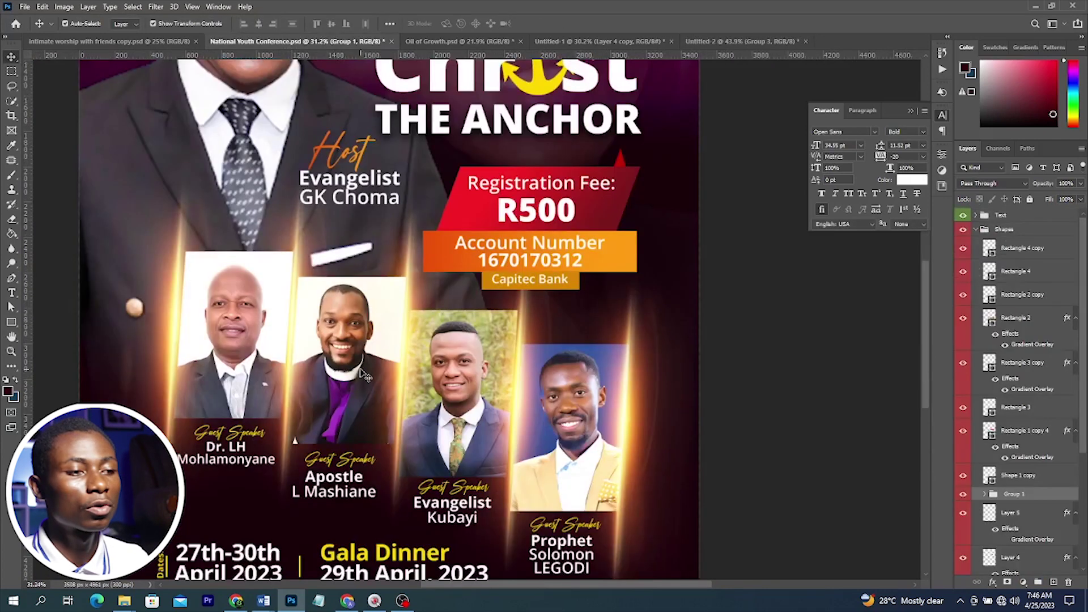
scroll(235, 311, down, 1)
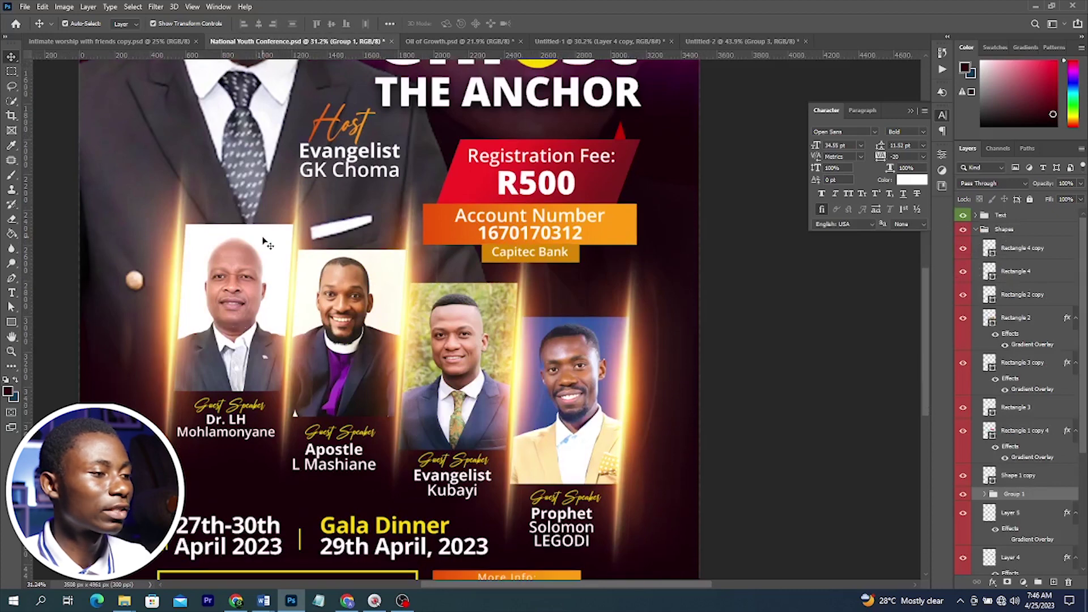
key(ctrl+Tab)
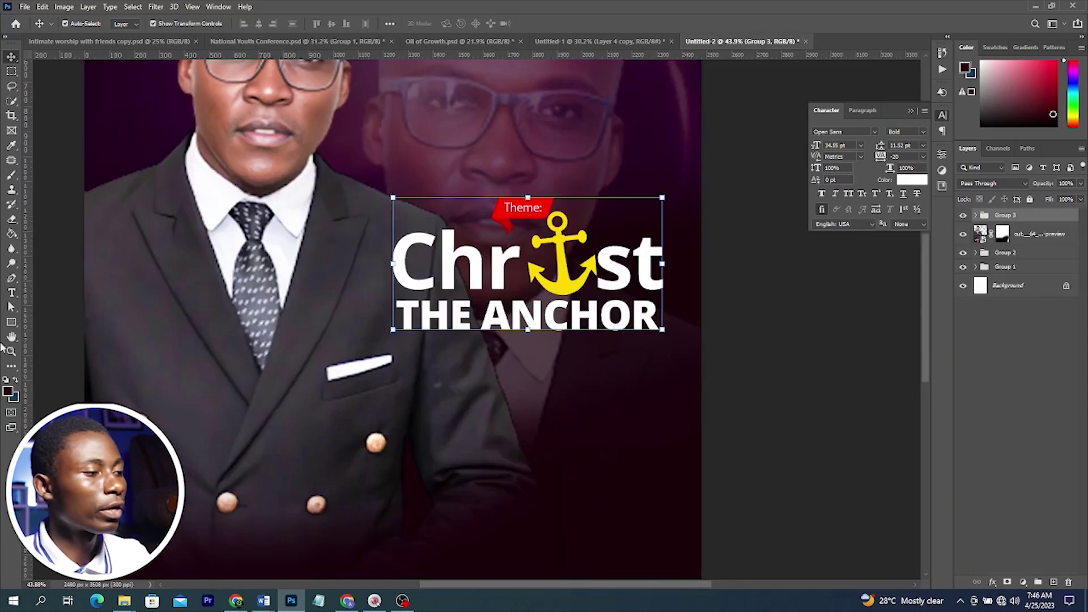
click(12, 322)
scroll(206, 260, down, 5)
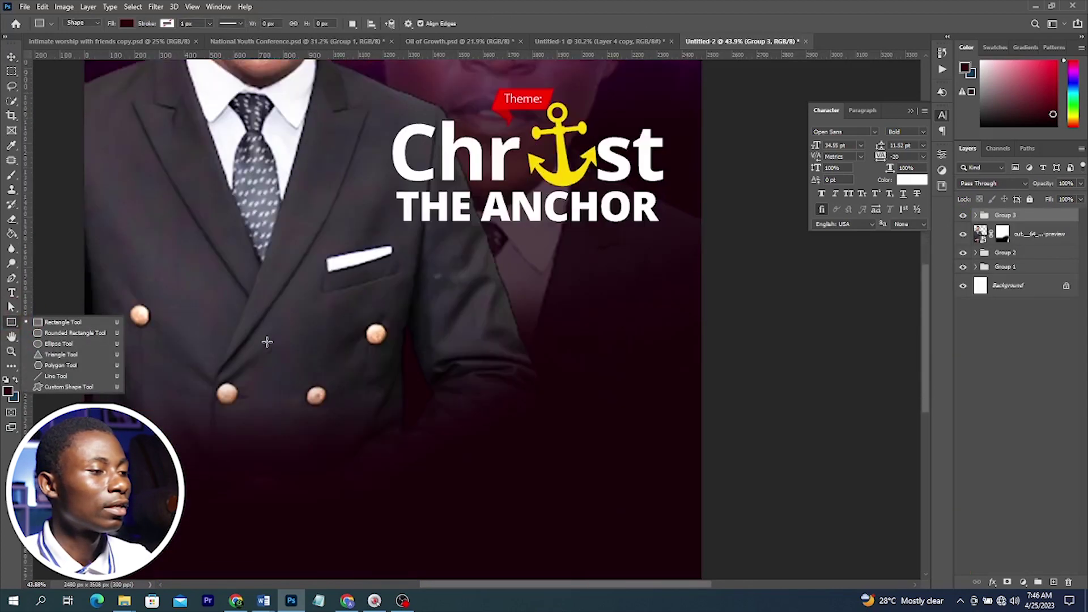
drag(203, 242, 327, 445)
key(v)
drag(255, 331, 280, 331)
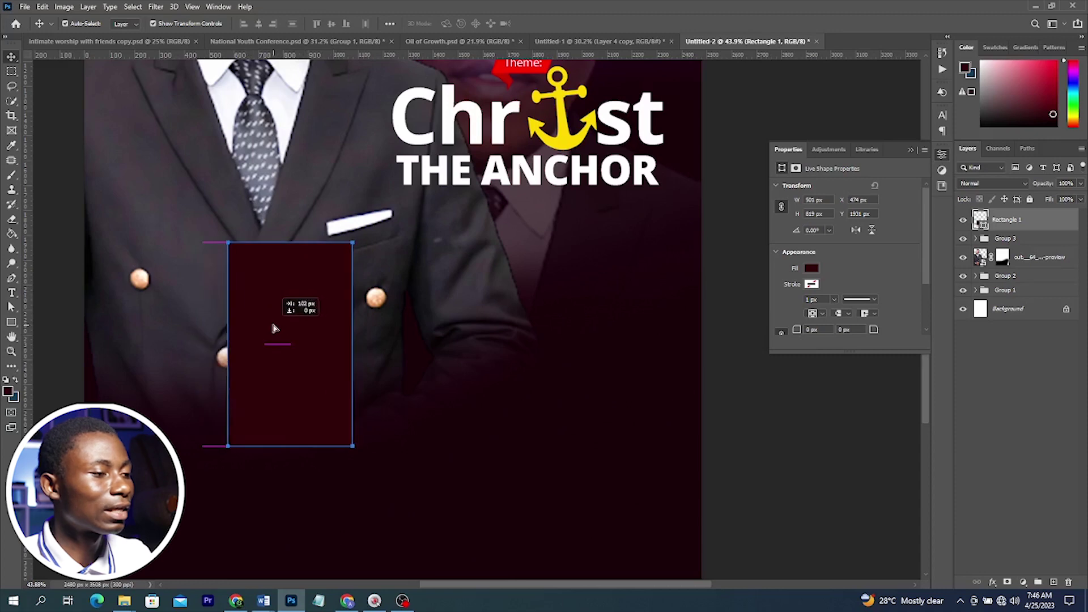
Skew the rectangle horizontally by -4.5° and accept its conversion to a regular path
click(49, 9)
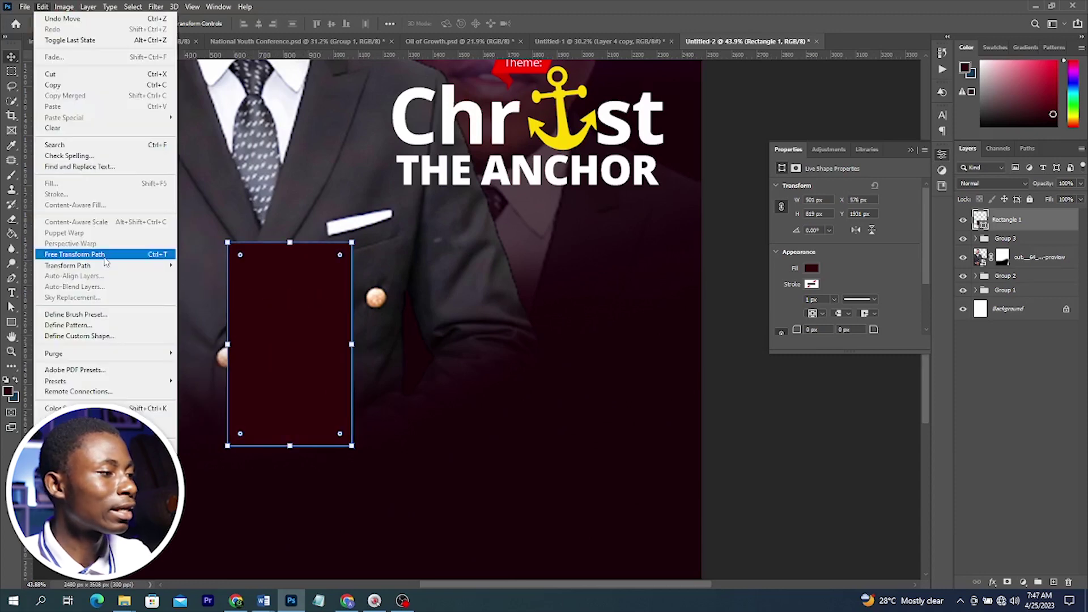
mouse_move(90, 267)
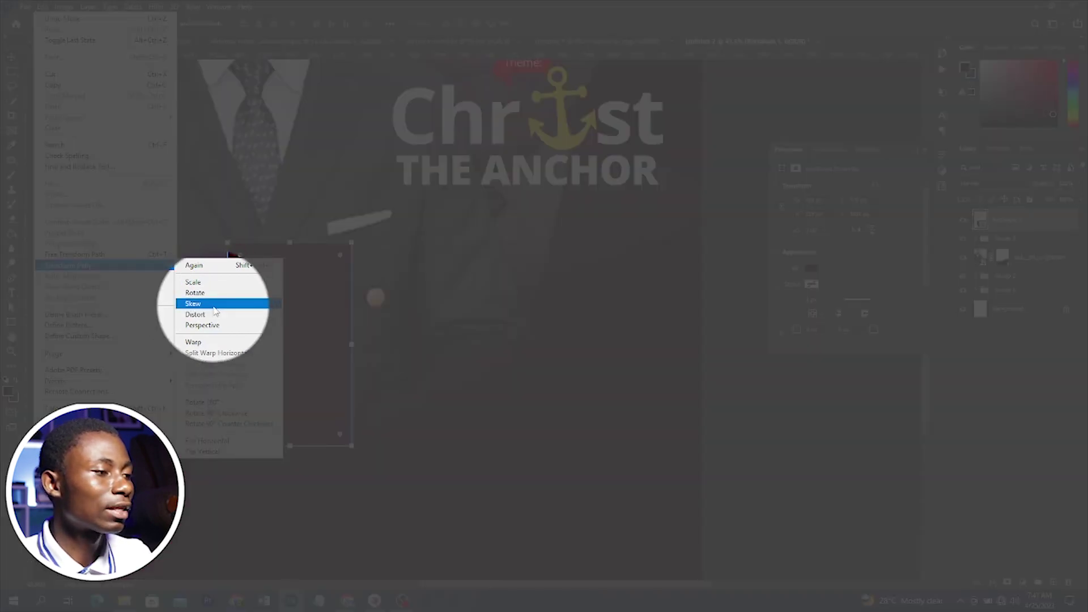
click(214, 310)
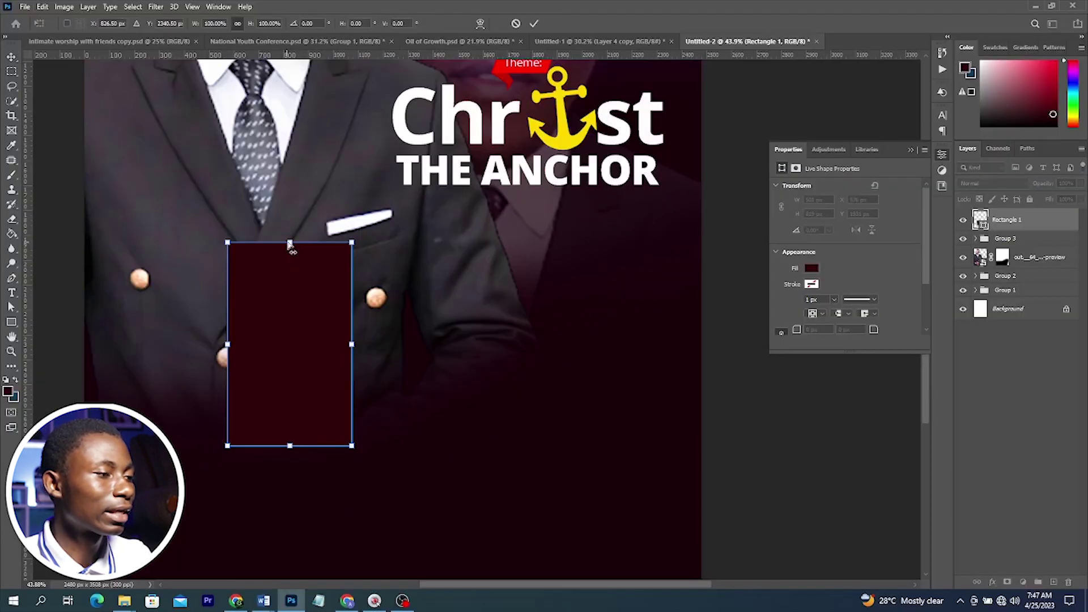
drag(290, 245, 302, 243)
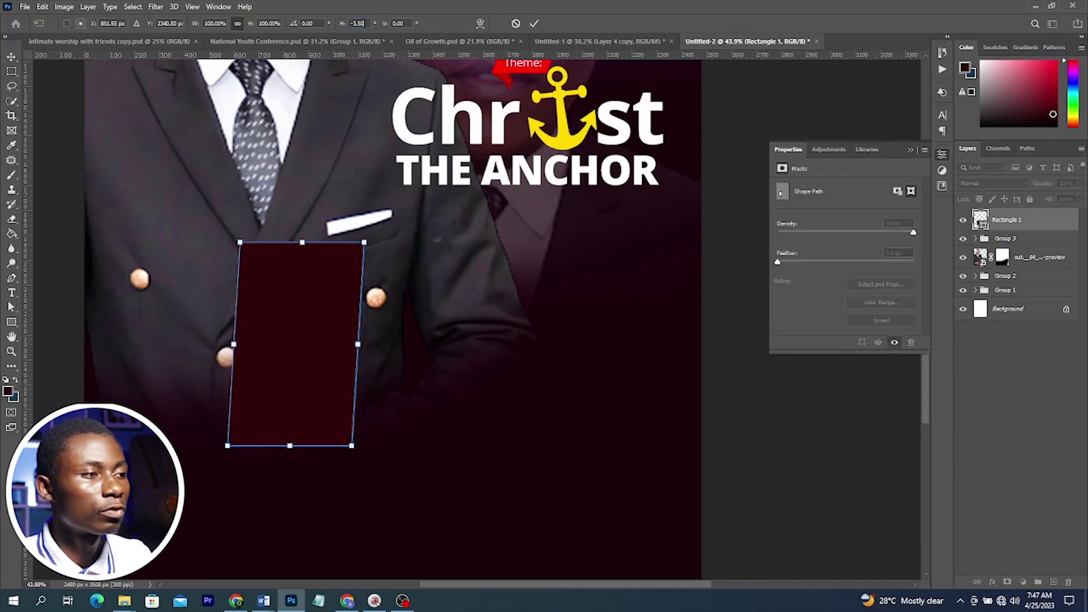
text(-4)
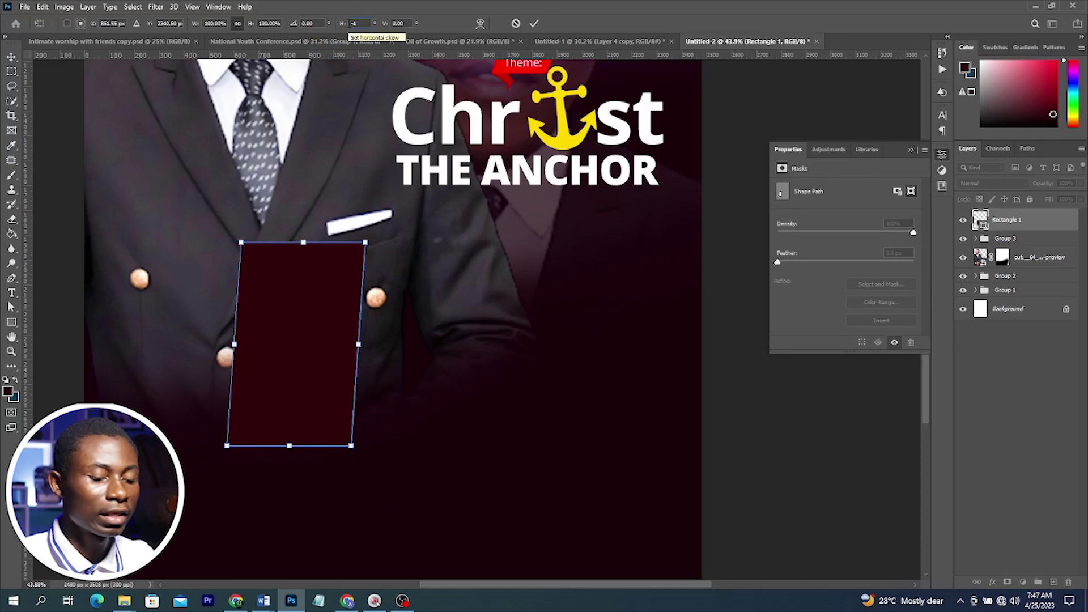
text(.5)
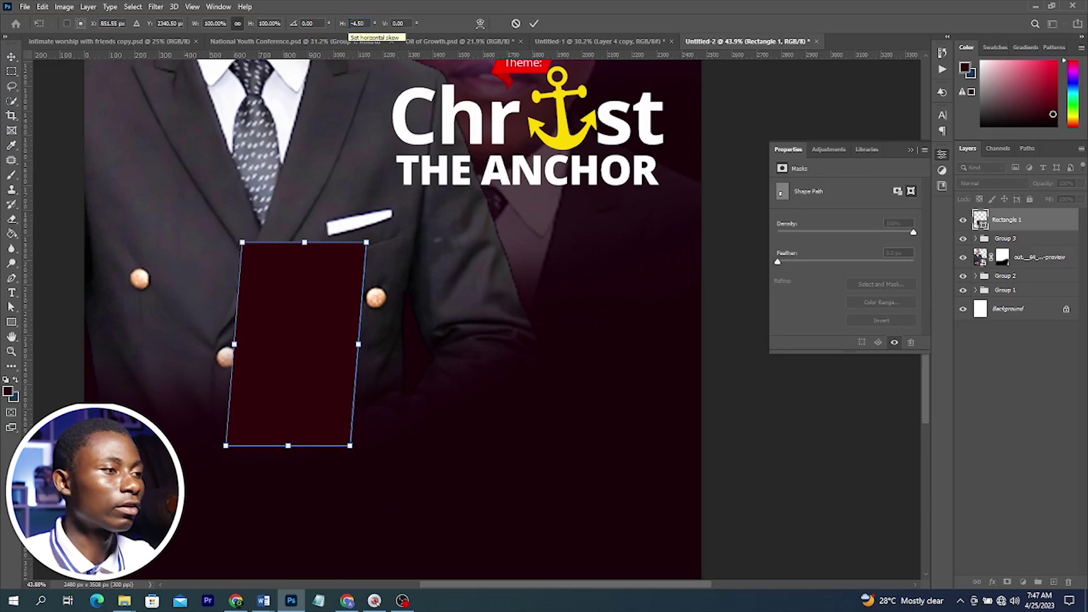
click(533, 24)
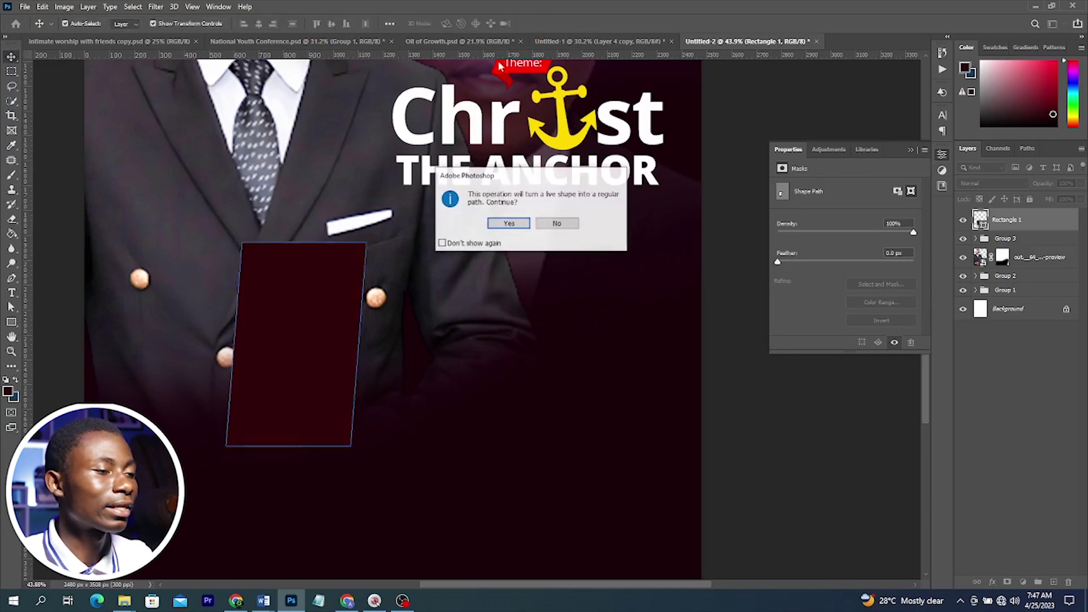
click(508, 224)
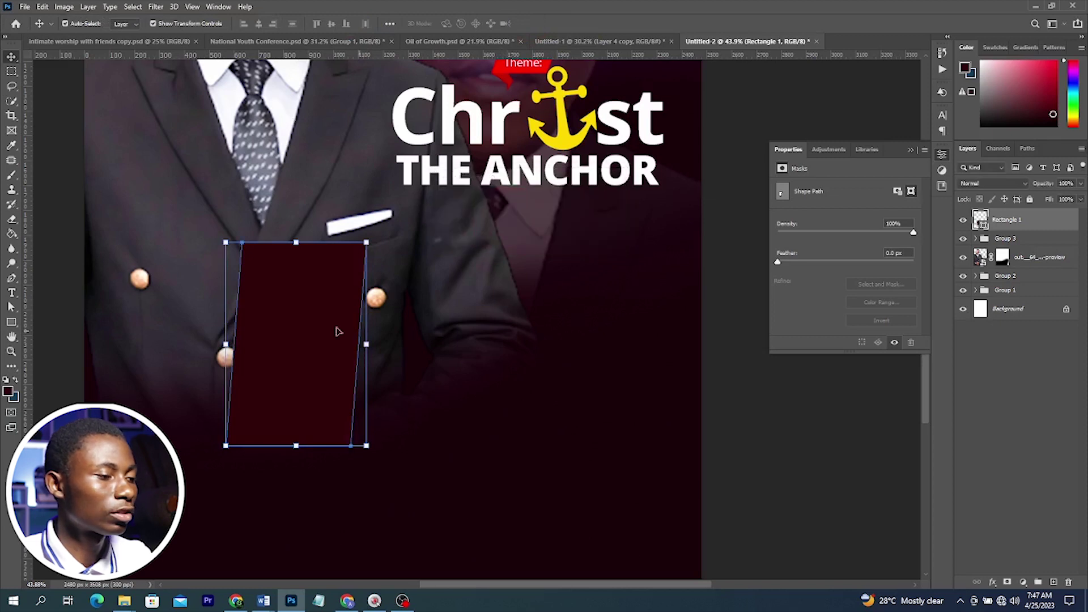
Move the skewed rectangle left, duplicate it three times, and arrange the four frames in a row stepping down to the right with narrow gaps
drag(307, 328, 260, 328)
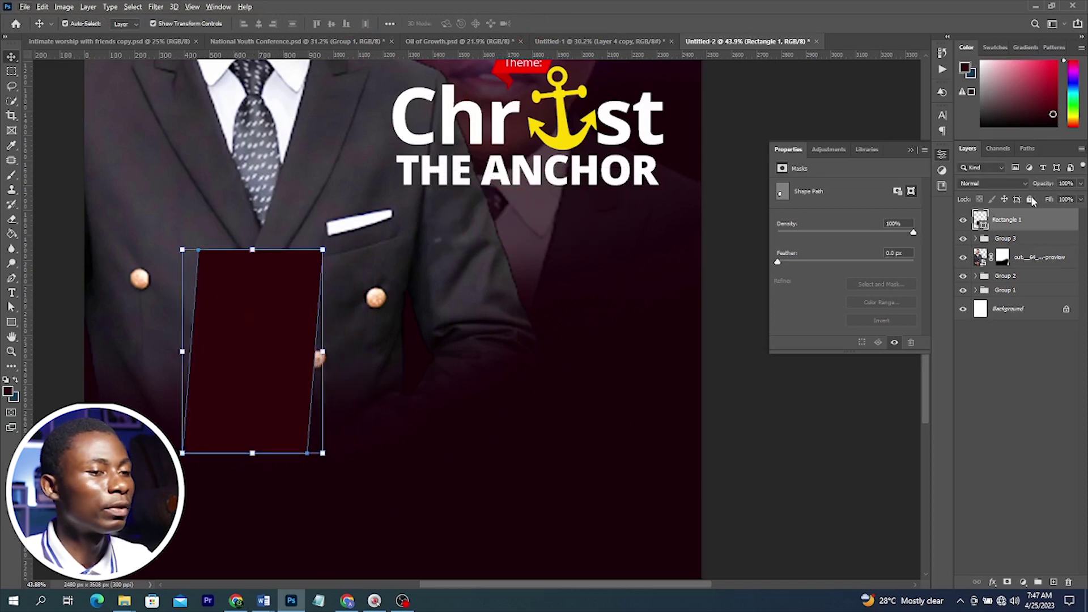
drag(1023, 228, 1055, 583)
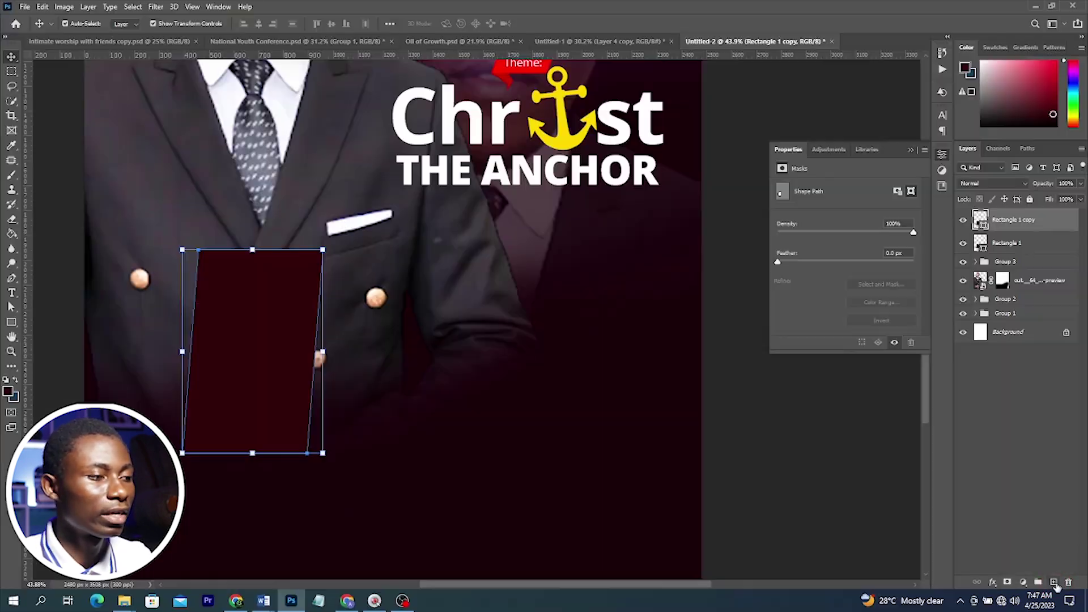
drag(257, 336, 663, 397)
click(824, 471)
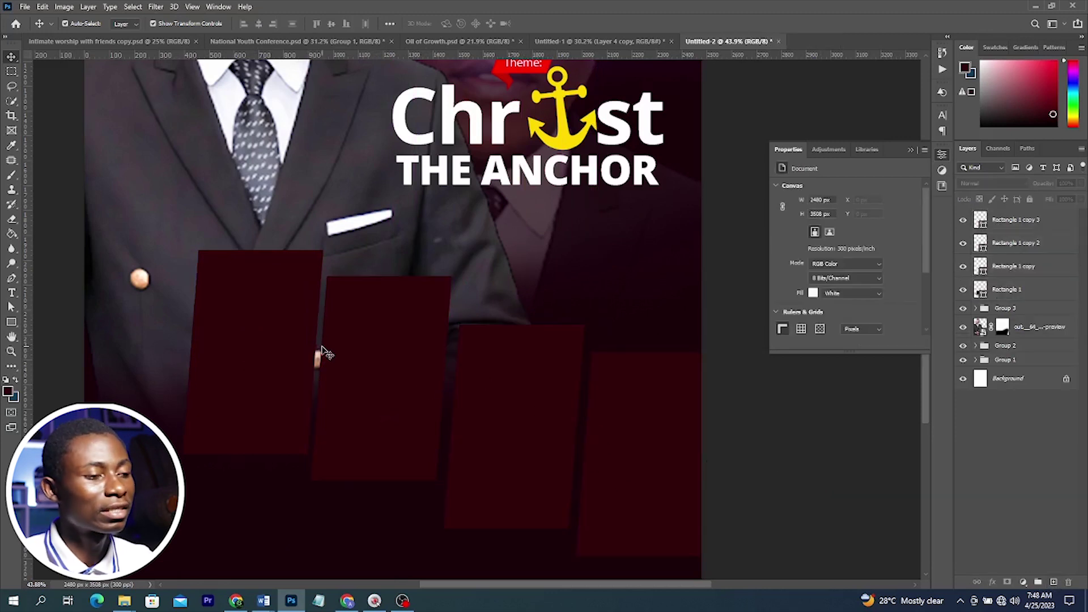
drag(486, 378, 477, 378)
drag(652, 415, 639, 412)
Select all four speaker frames, distribute them evenly horizontally, and shift the row left away from the canvas's right edge
drag(711, 564, 389, 271)
shift+click(237, 338)
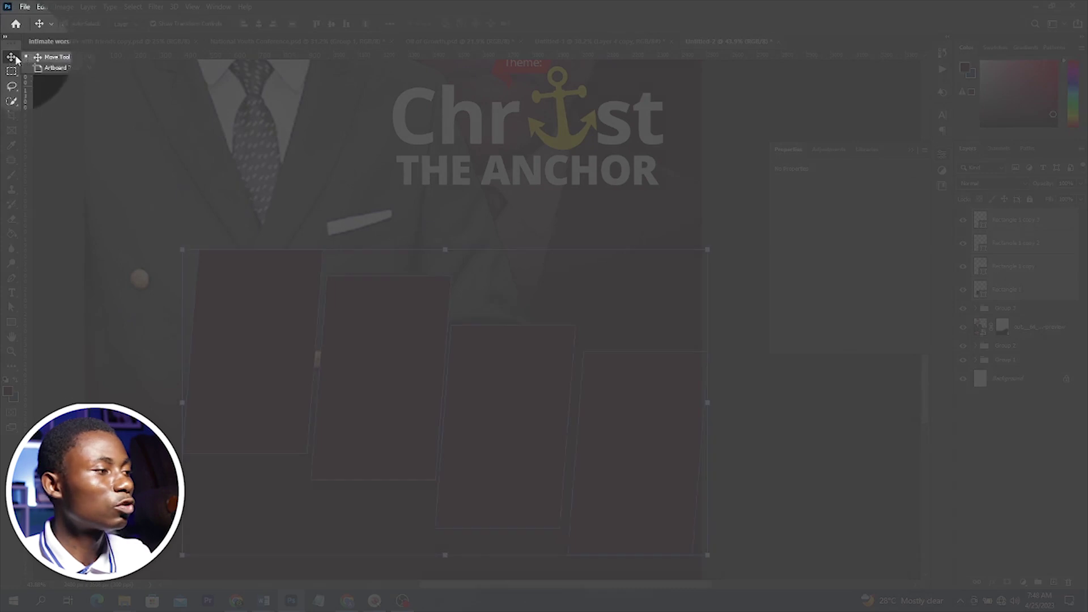
click(11, 57)
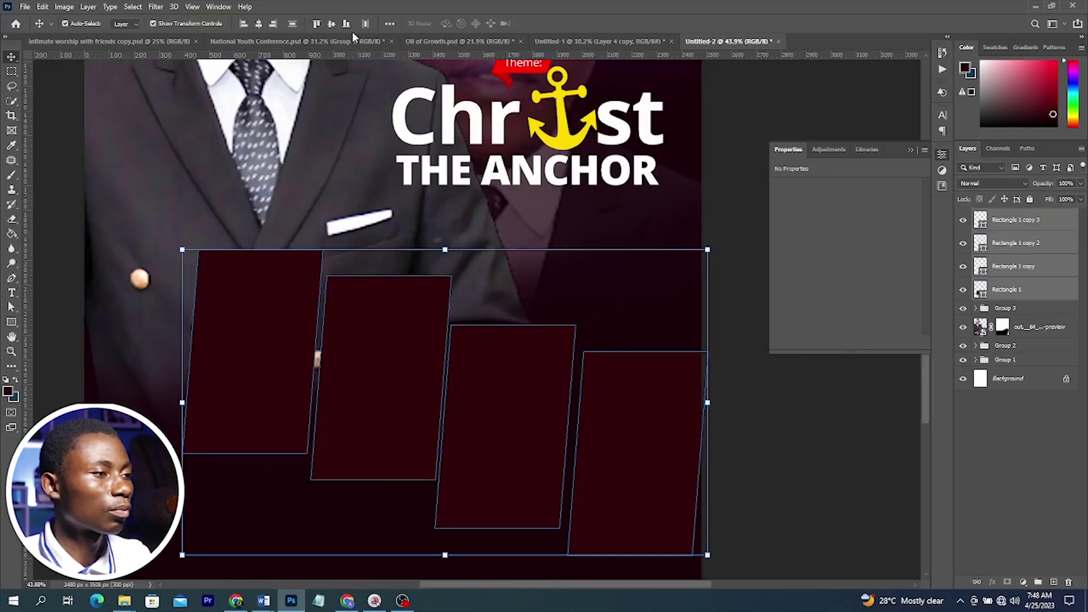
click(365, 23)
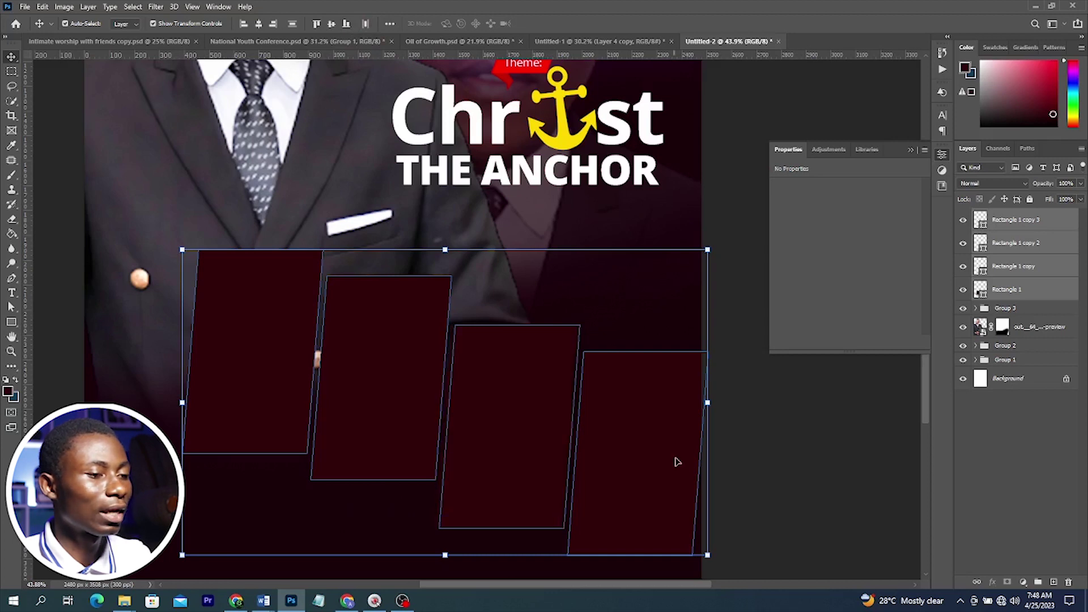
drag(624, 434, 588, 438)
click(272, 372)
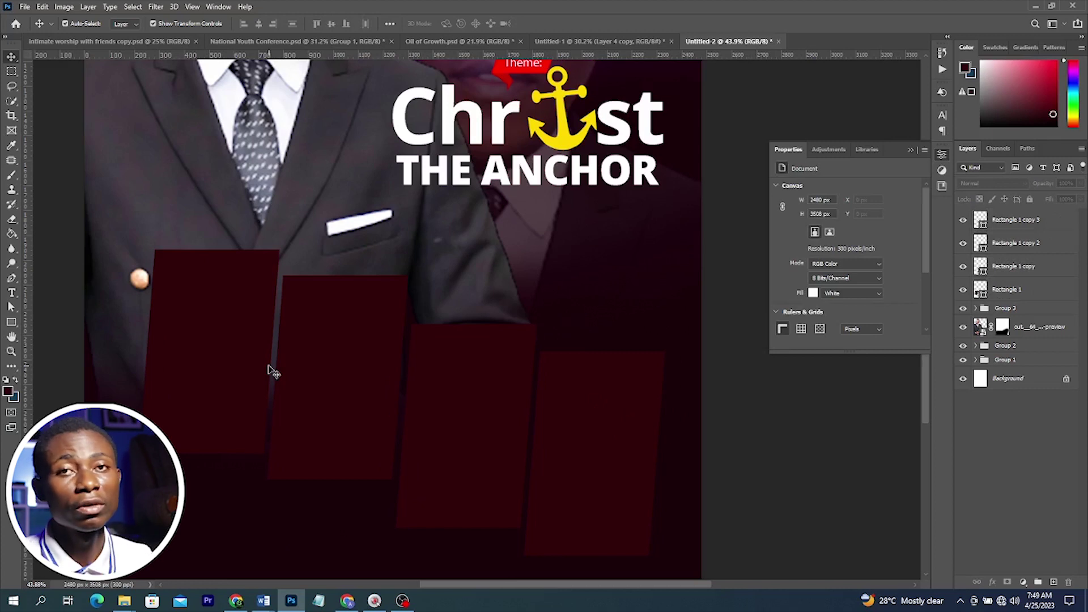
Place out. (65) above the first frame at about 640 × 894 px, clip it to that frame, and position the portrait inside
click(219, 323)
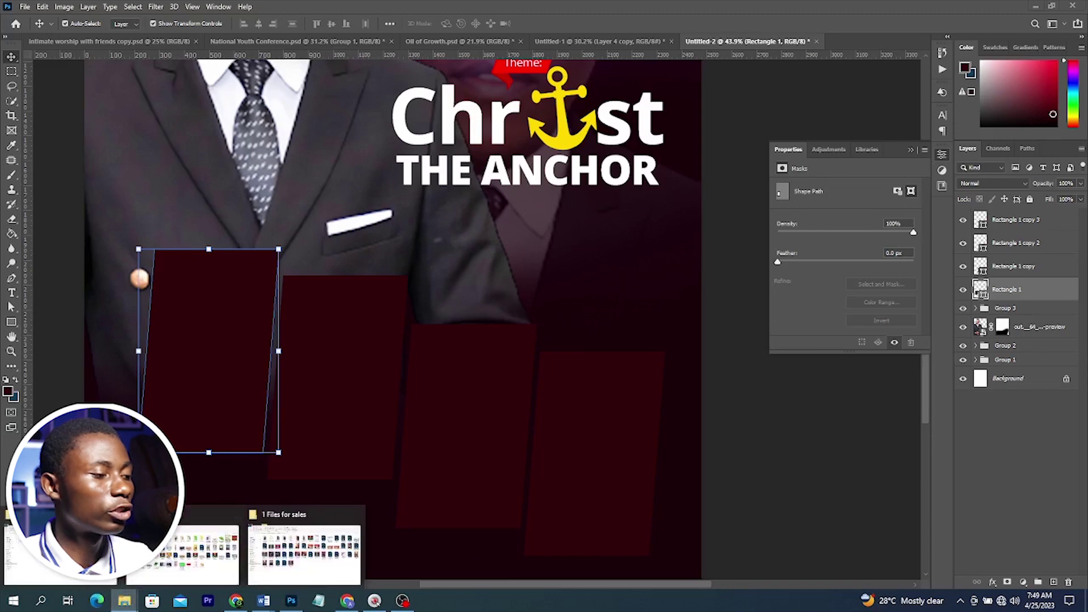
click(62, 553)
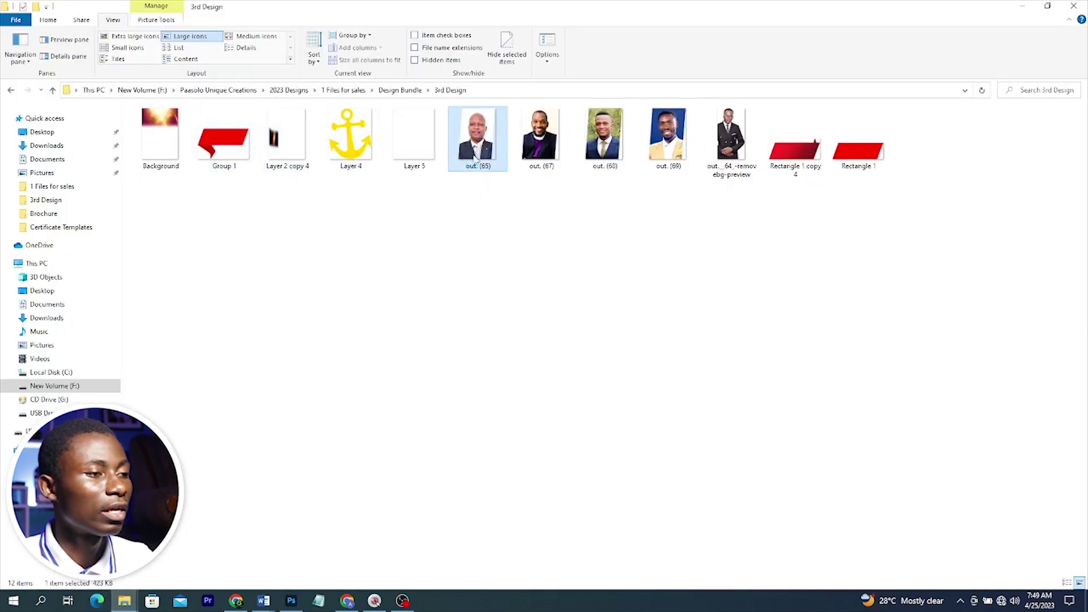
drag(475, 159, 272, 415)
drag(352, 326, 241, 374)
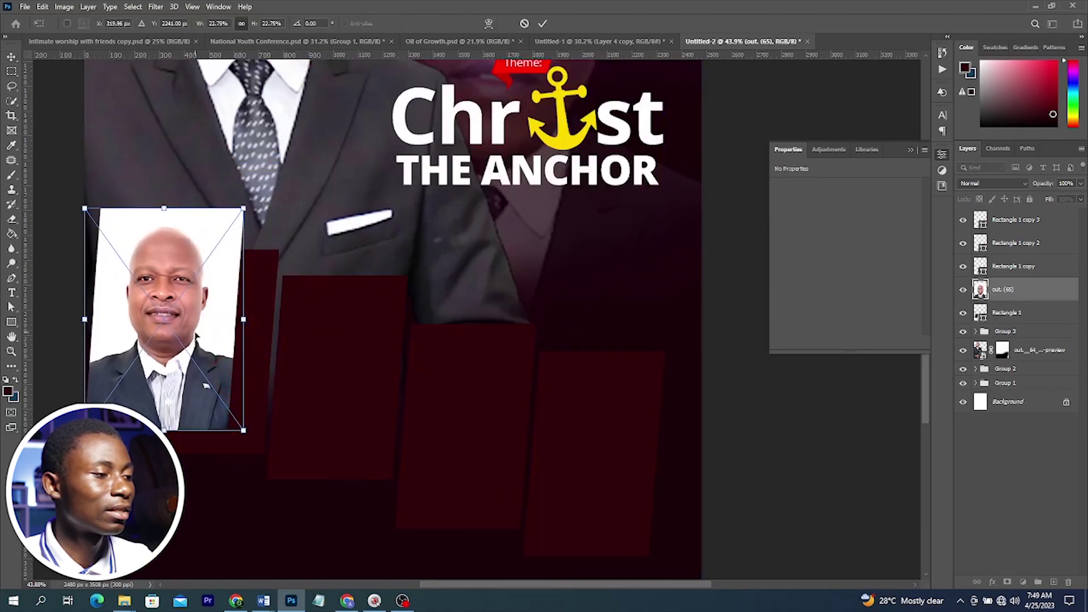
key(Return)
right_click(1012, 289)
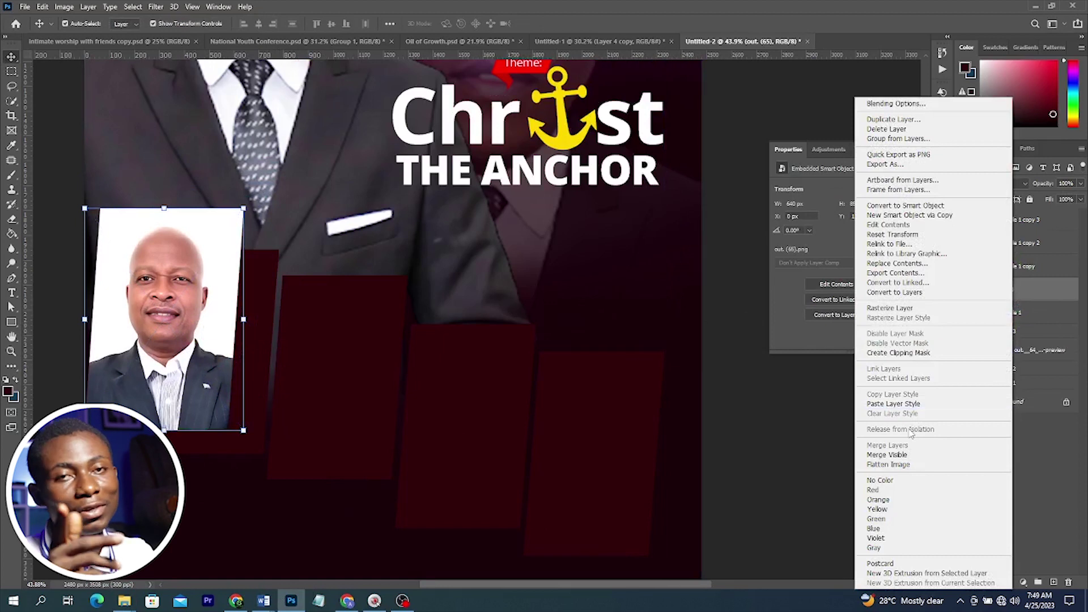
click(964, 354)
drag(195, 354, 238, 377)
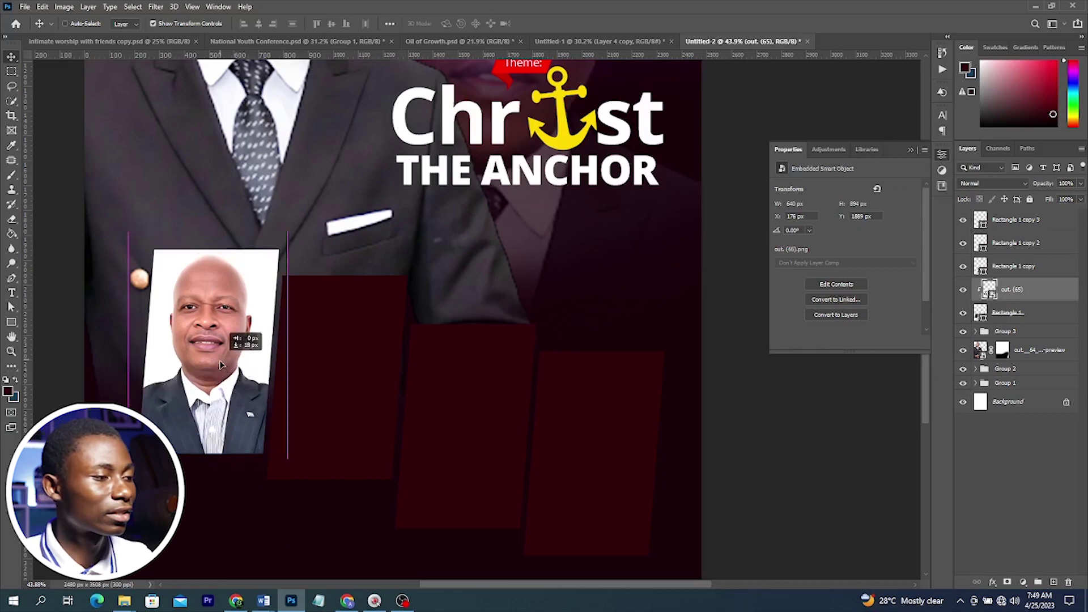
Place out. (67) above the second frame, scale it down, and clip it to that frame
click(400, 382)
key(alt+Tab)
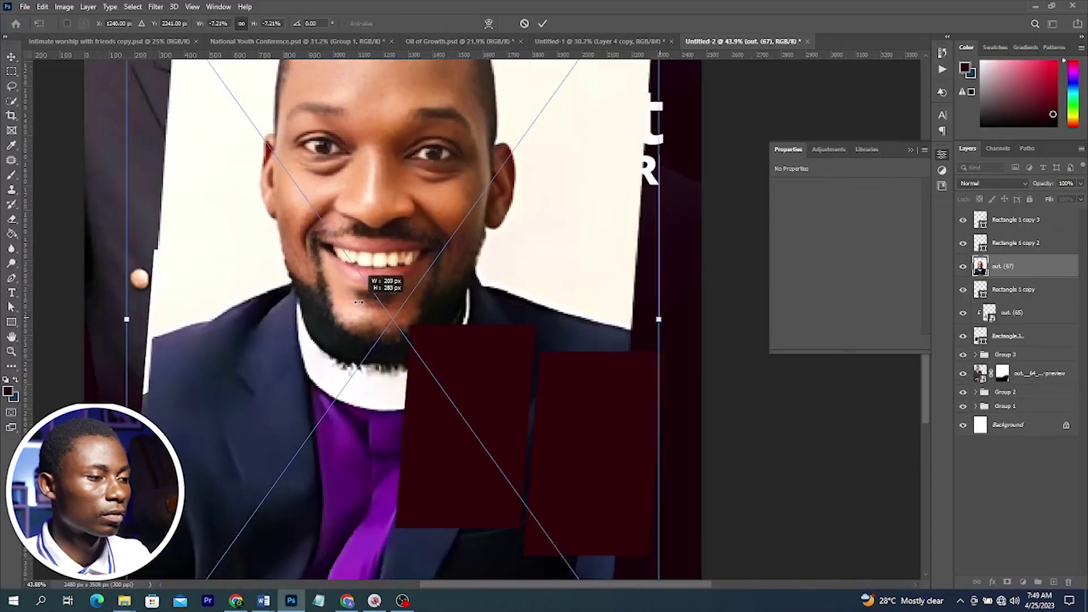
drag(359, 302, 406, 277)
key(Return)
key(ctrl+alt+g)
Place out. (68) and out. (69) over the third and fourth frames, scaled to fit and clipped to their frames
ctrl+click(461, 340)
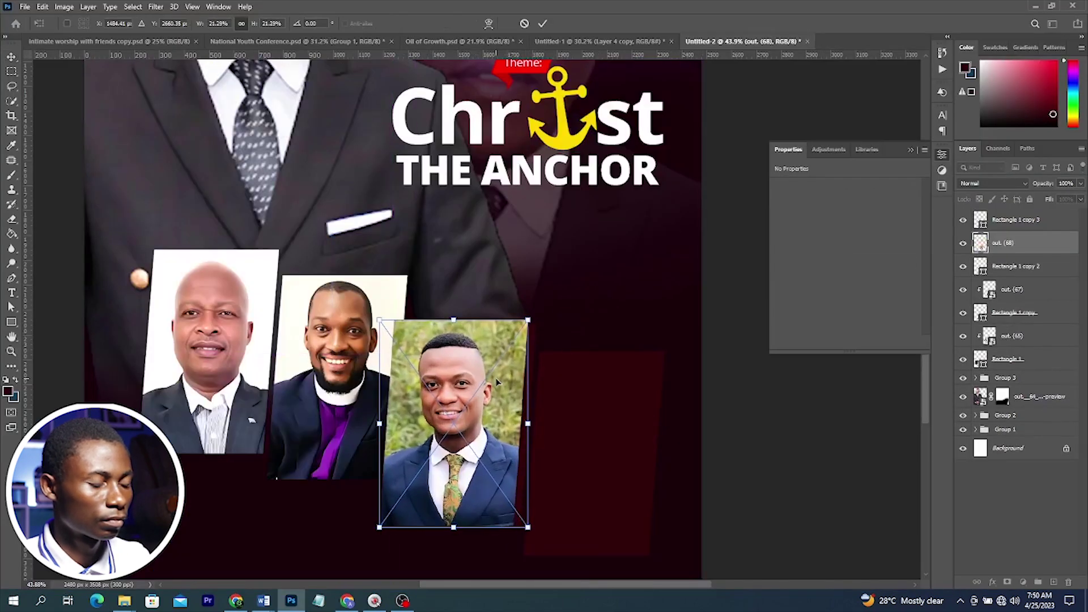
key(Return)
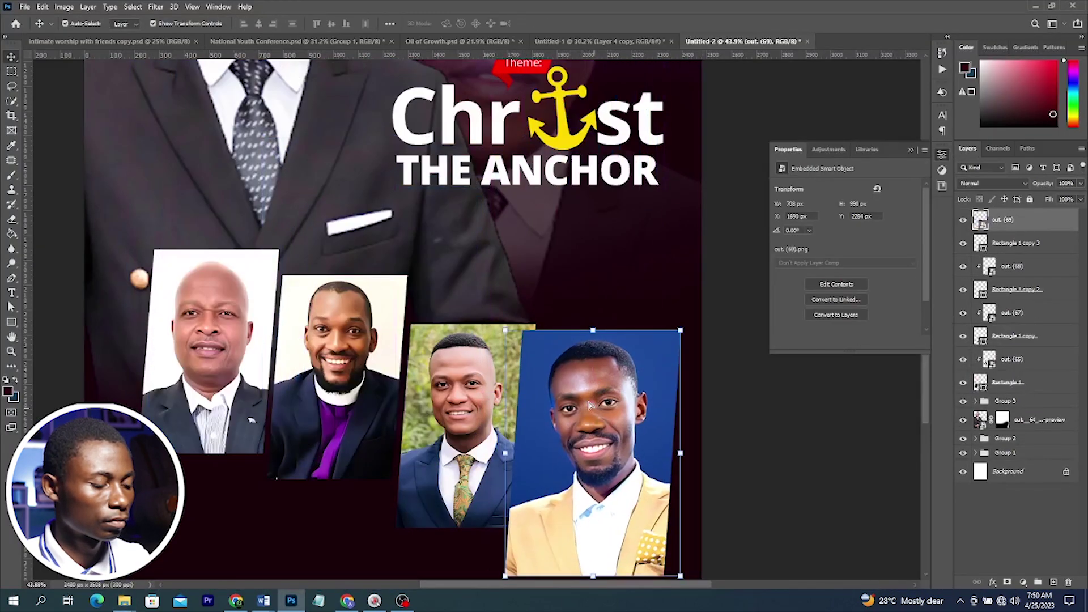
key(ctrl+alt+g)
click(754, 385)
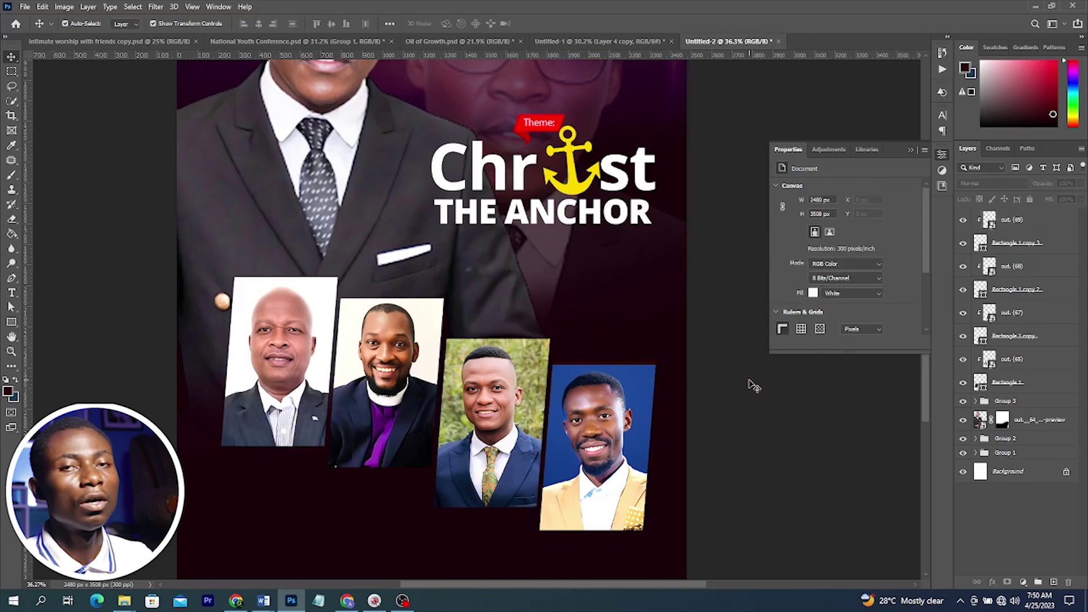
Place the Layer 2 copy 4 light streak at about 625 × 1498 px along the first photo's left edge with Screen blending
mouse_move(124, 601)
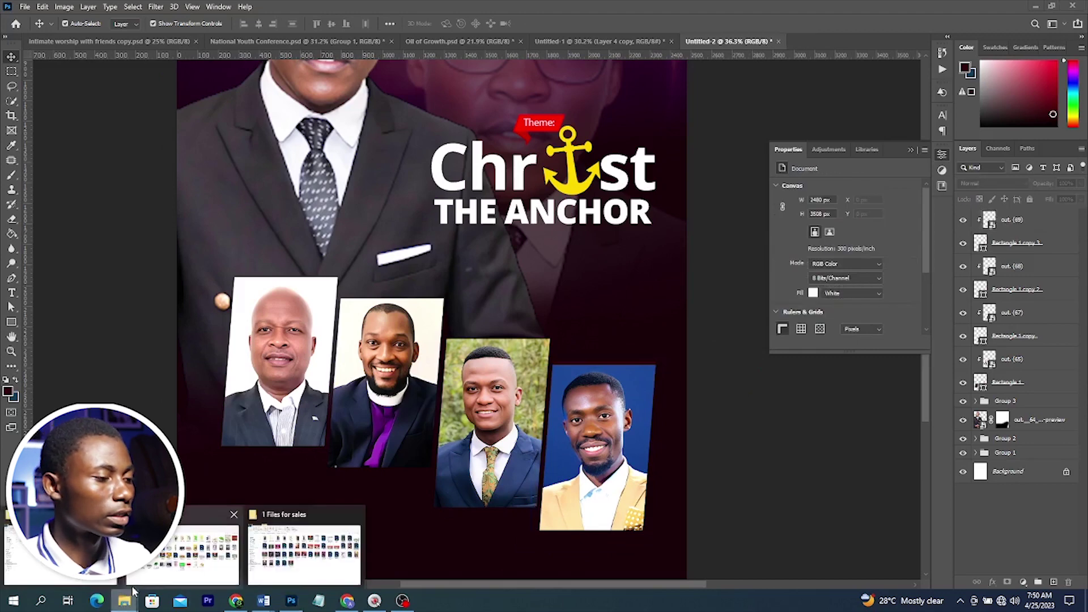
click(42, 575)
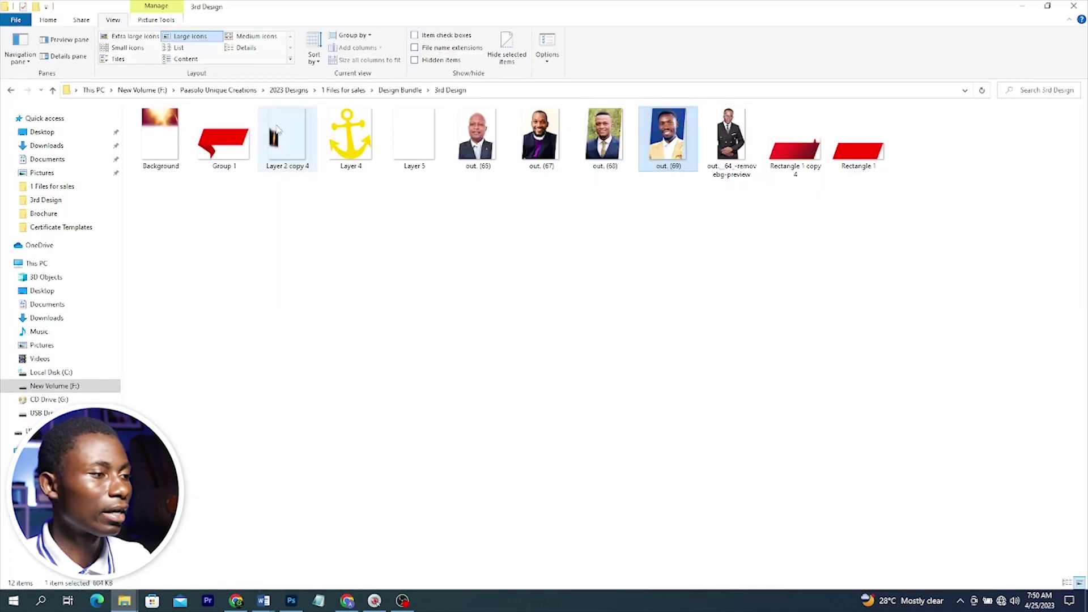
click(278, 167)
drag(289, 156, 335, 462)
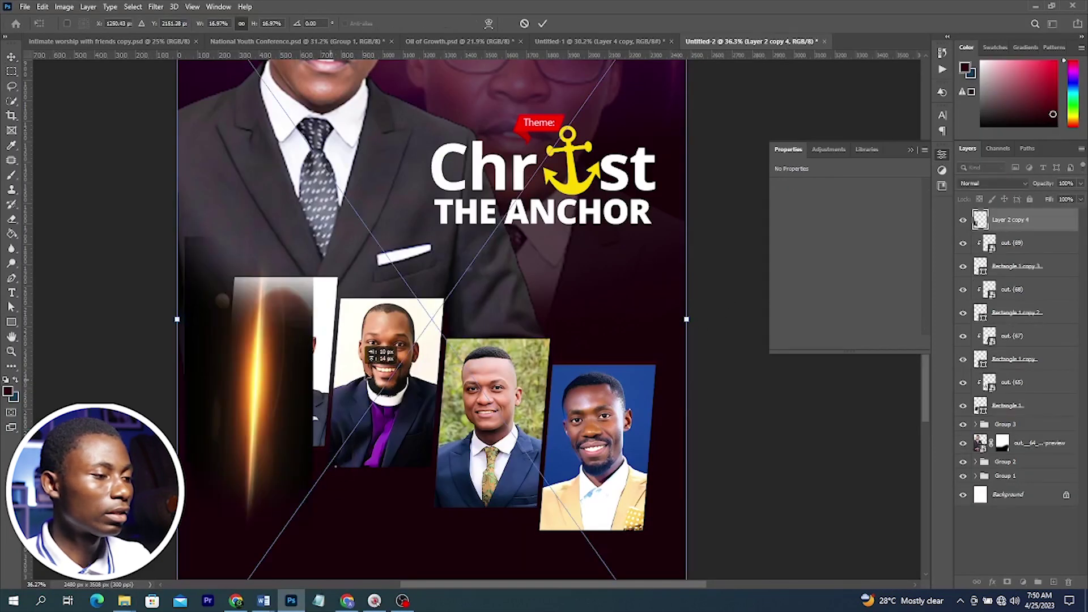
drag(354, 375, 300, 350)
key(Return)
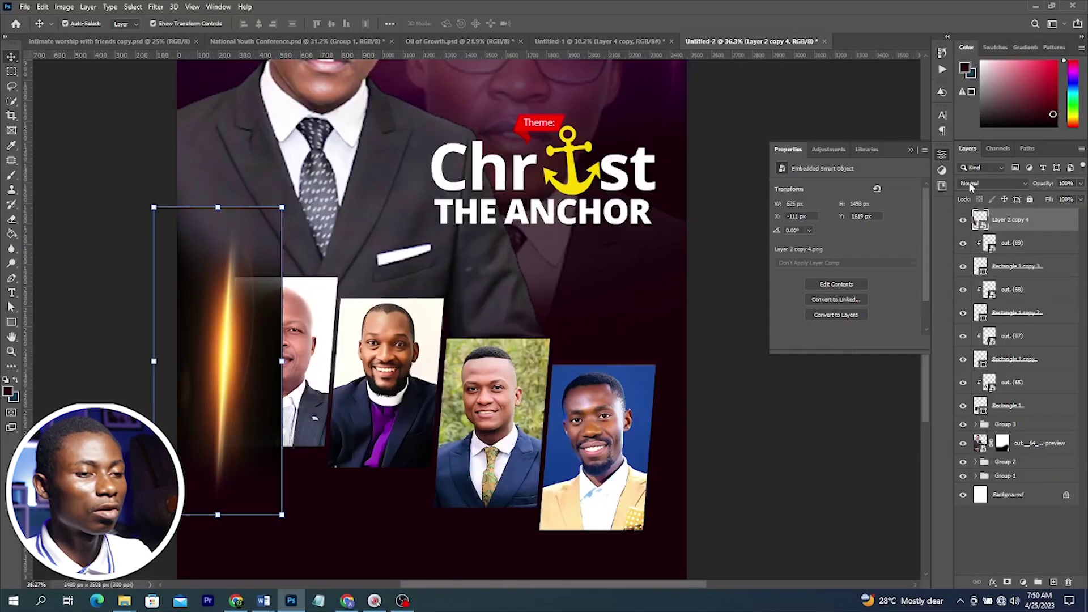
click(974, 184)
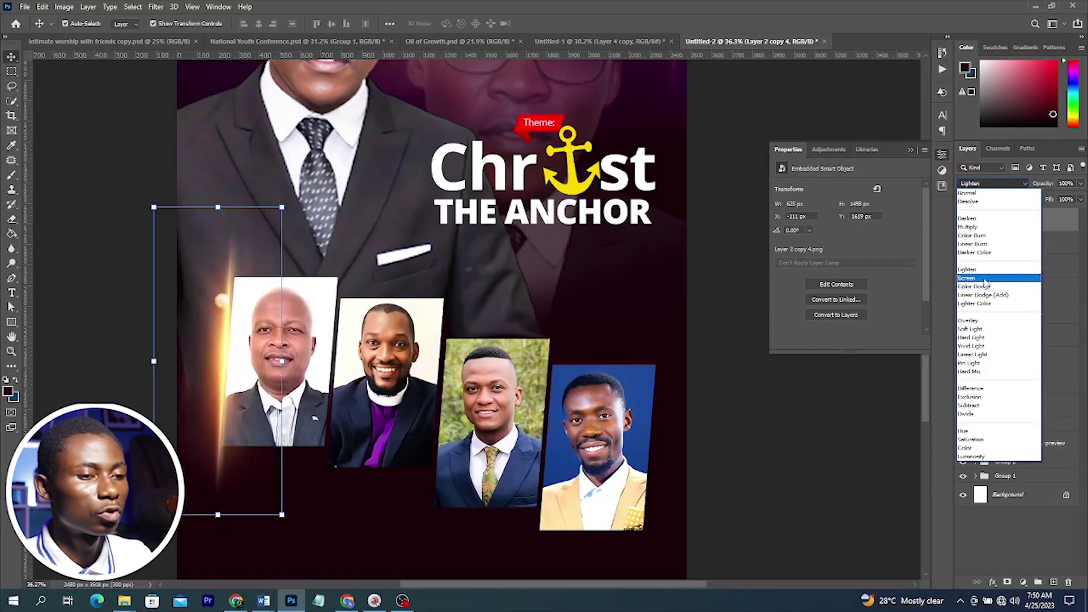
click(984, 278)
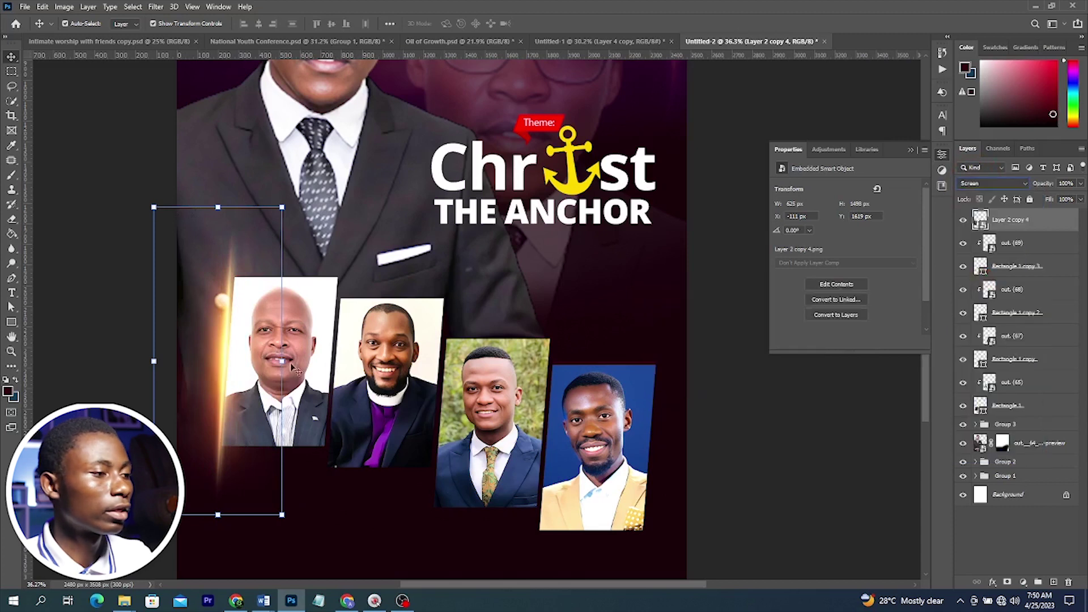
Duplicate the light streak onto the gap between the first and second photos and nudge it 6 px right
drag(225, 359, 333, 358)
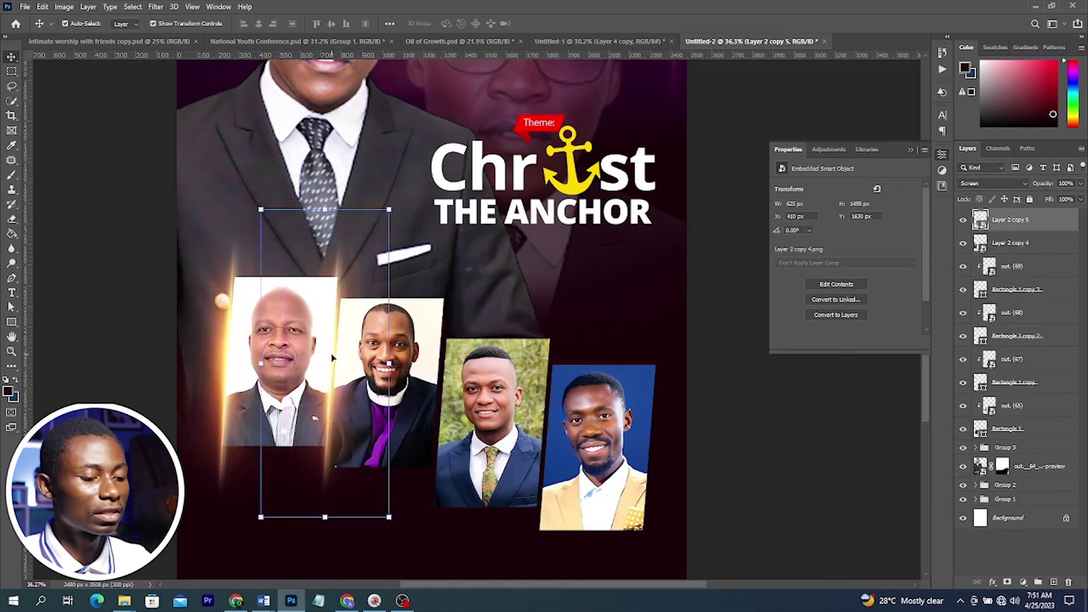
key(Right)
key(Right)
key(Right)
key(Right)
key(Right)
key(Right)
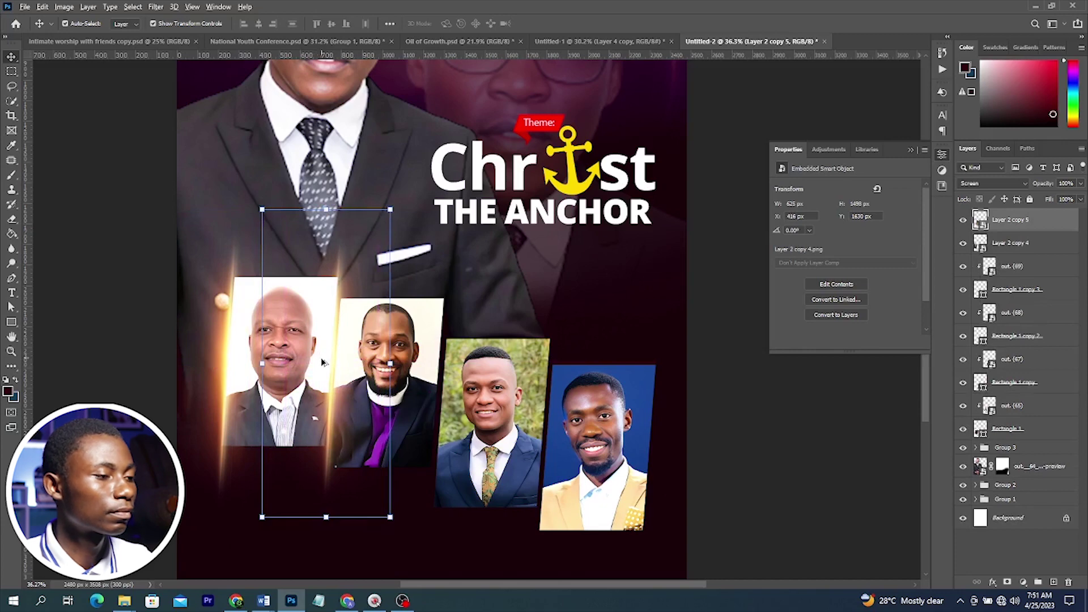
Duplicate the light streak onto the two remaining gaps between the photos and the last photo's right edge
drag(331, 368, 646, 452)
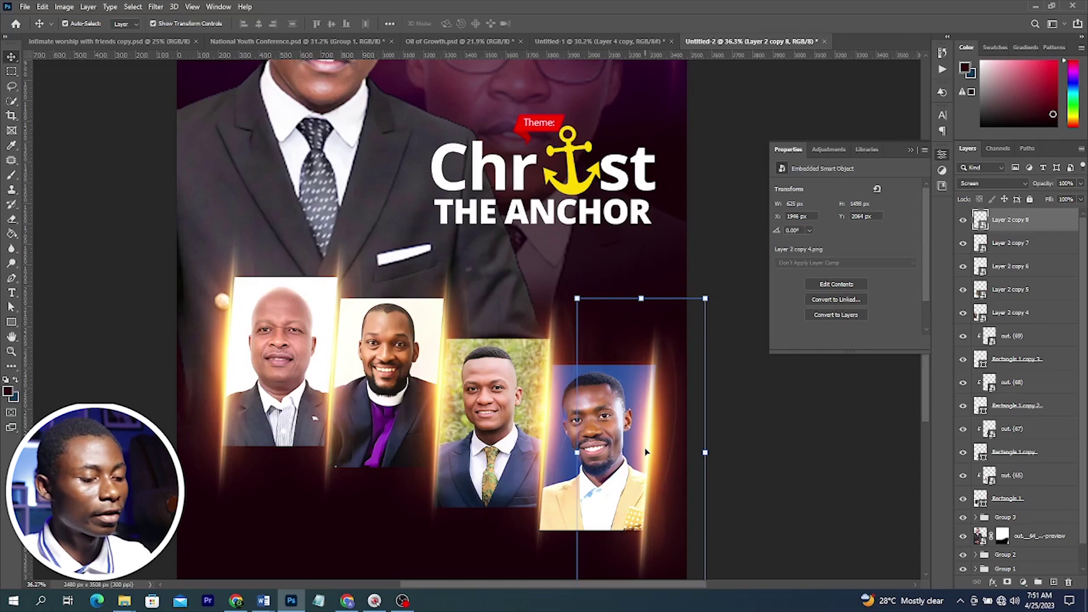
scroll(646, 451, down, 2)
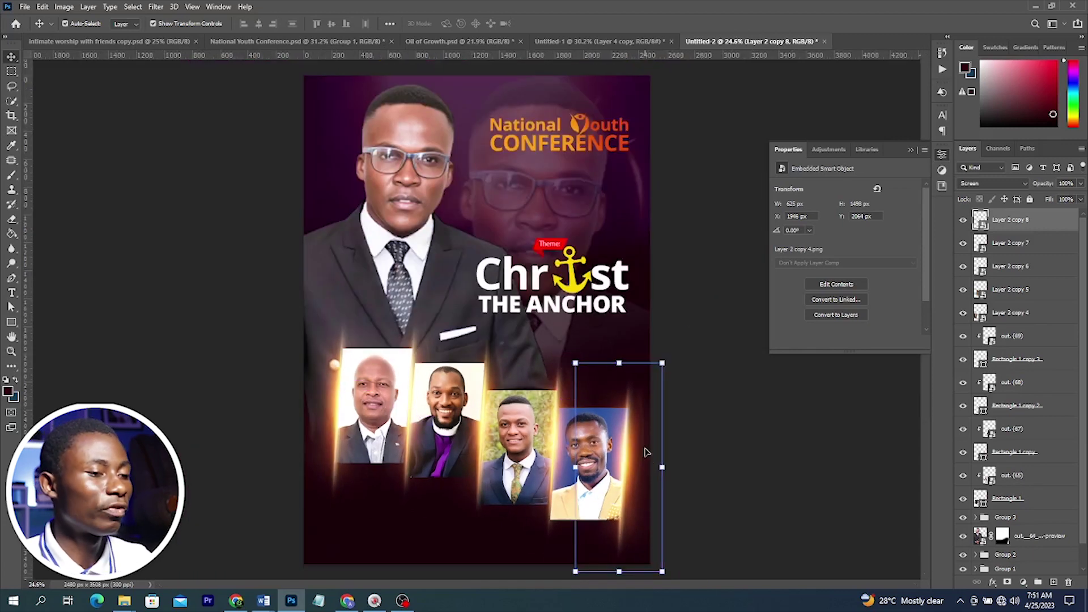
click(718, 405)
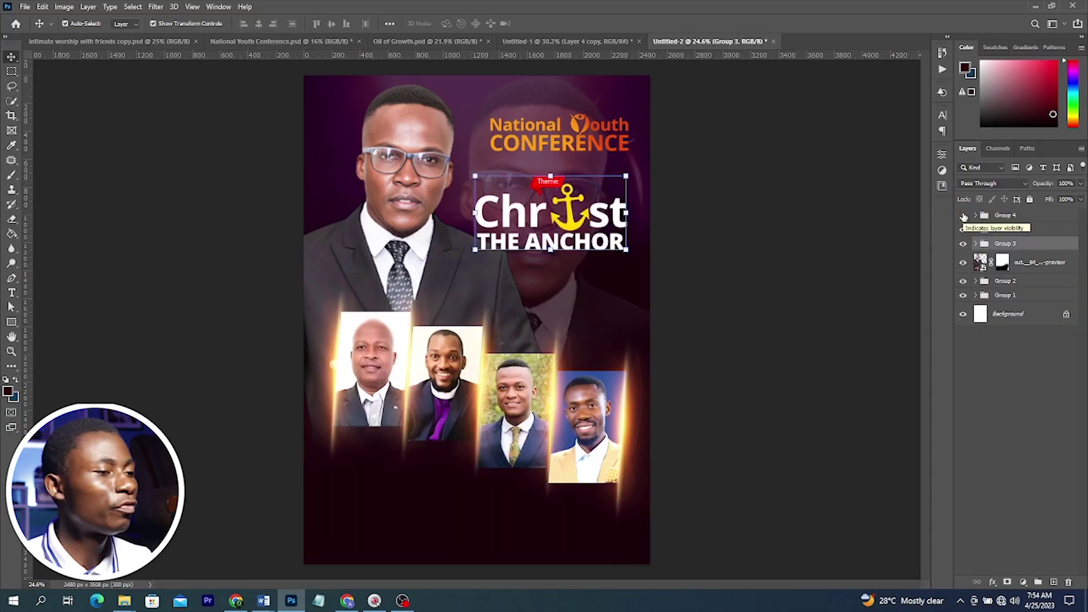
click(963, 216)
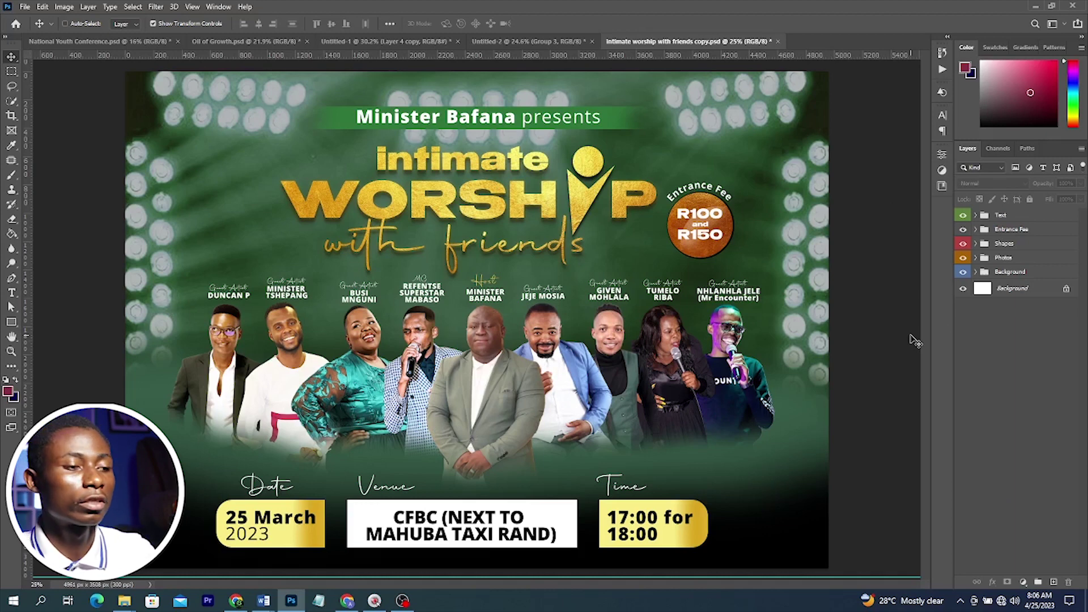
Create a new A3 landscape document, 420 × 297 mm at 300 pixels/inch, in RGB Color with a white background
key(ctrl)
key(ctrl+n)
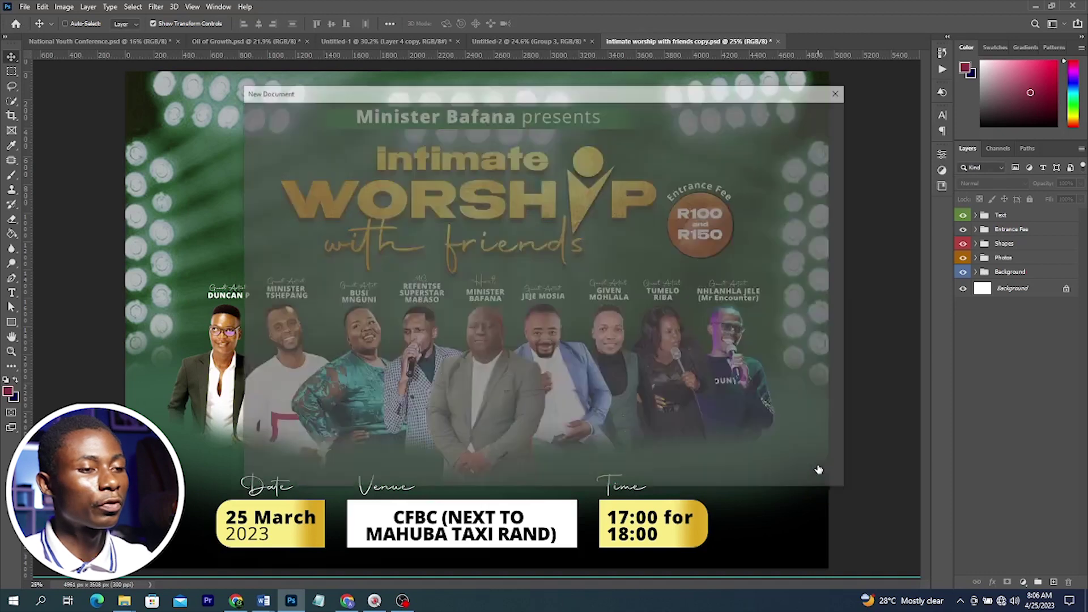
click(309, 393)
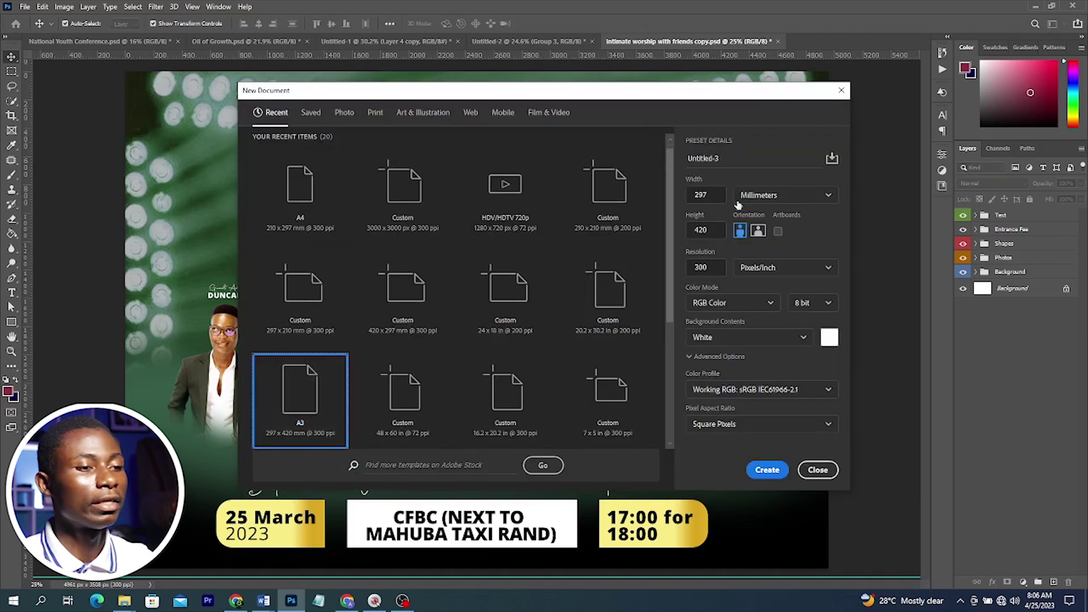
click(758, 231)
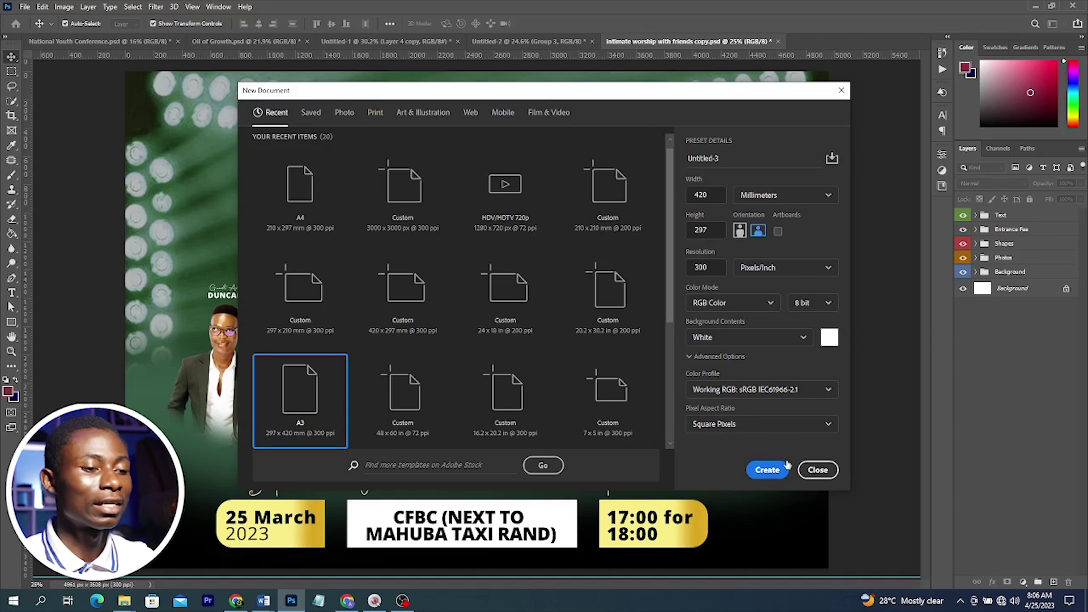
click(787, 466)
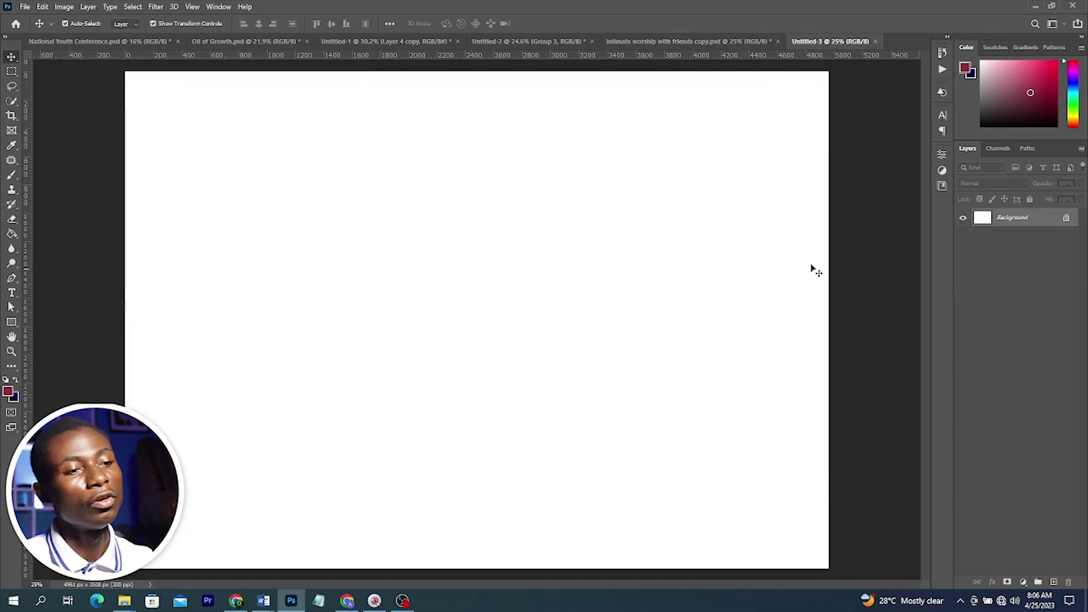
Rotate the blank canvas 90° clockwise, undo the rotation, and fit the canvas to the view
click(64, 7)
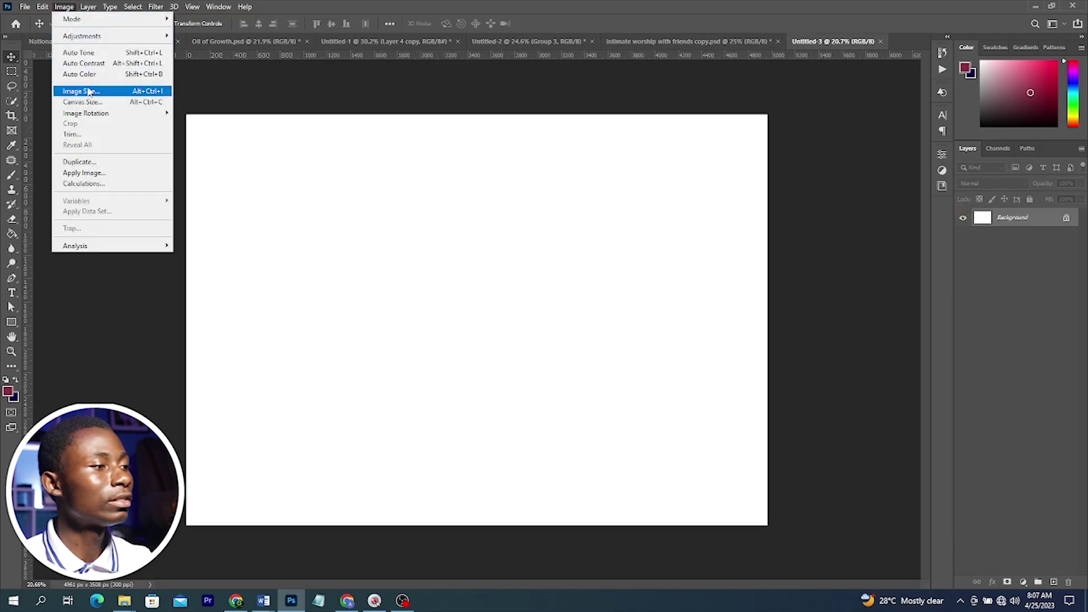
mouse_move(96, 115)
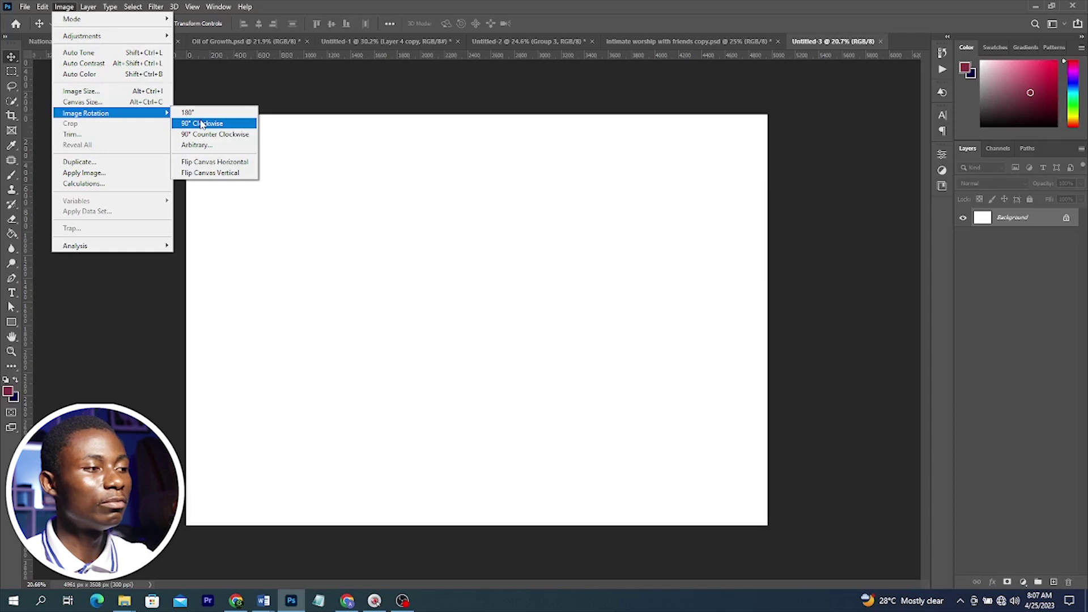
click(209, 124)
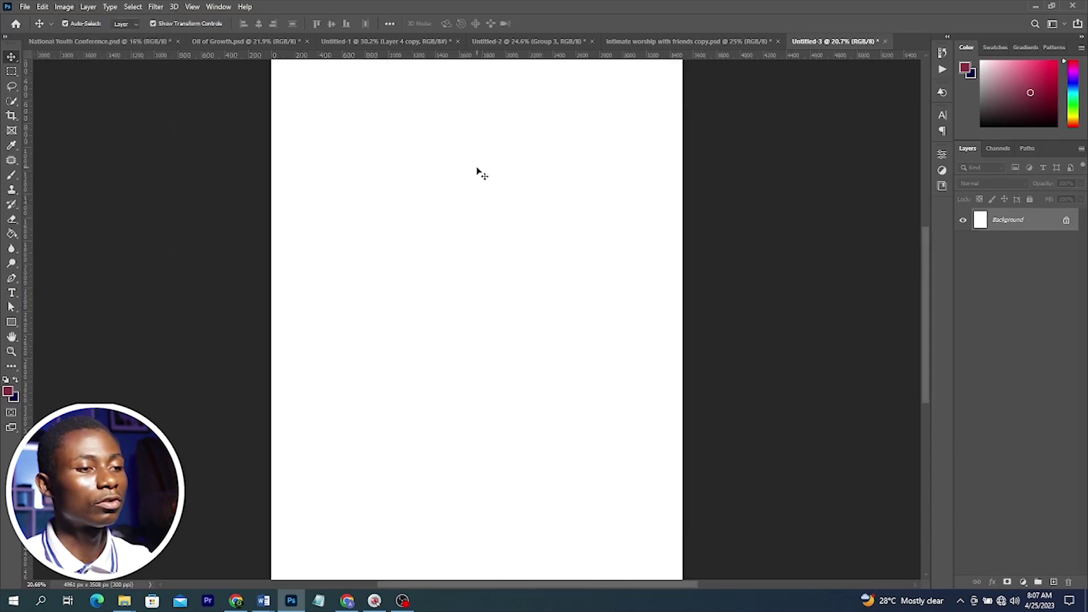
key(ctrl+0)
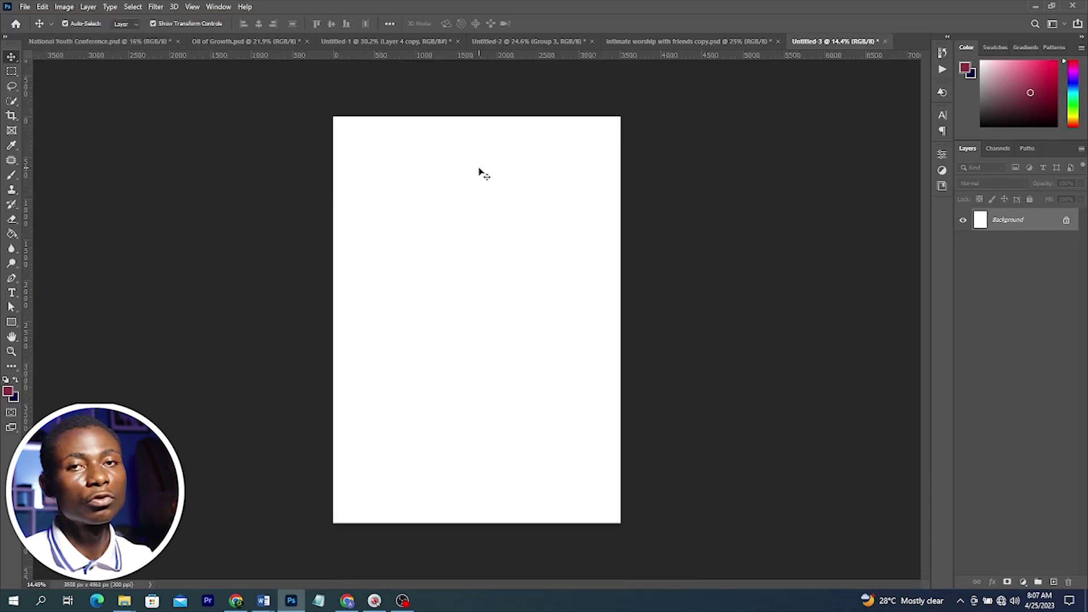
key(ctrl+z)
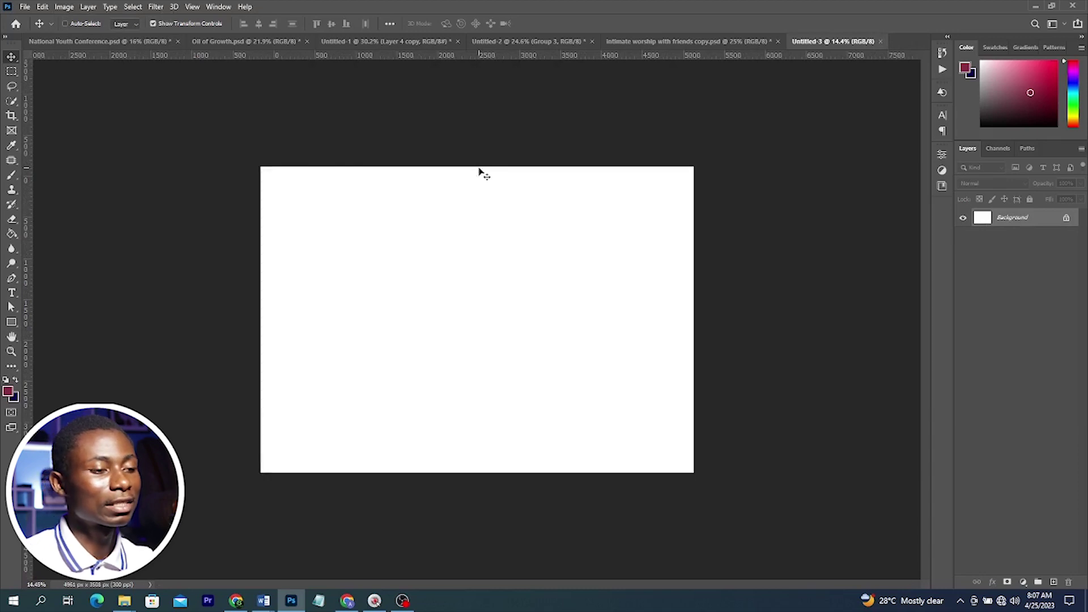
key(ctrl+0)
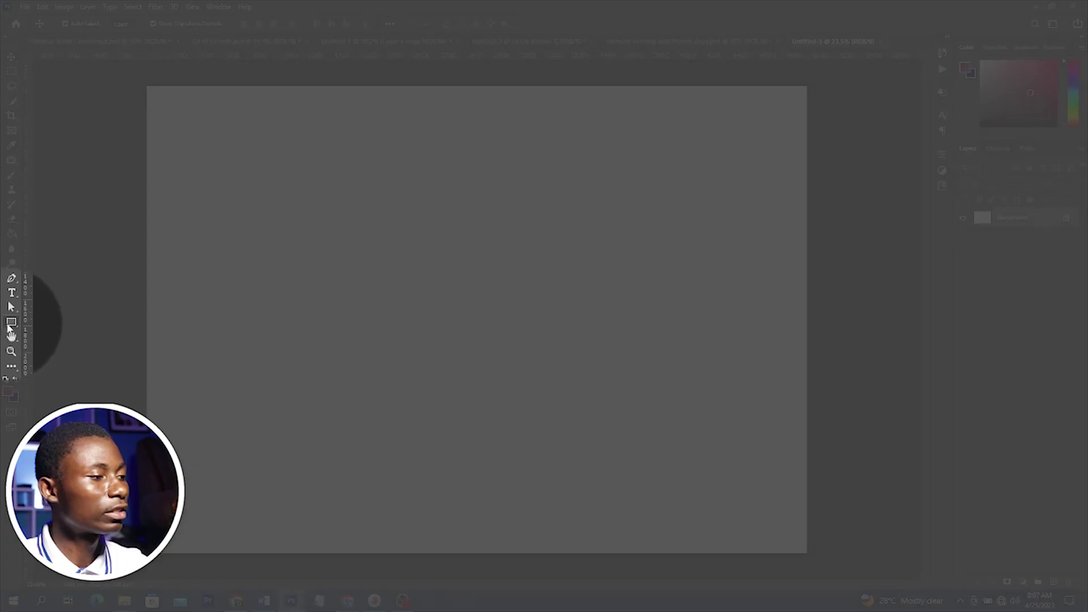
Cover the whole canvas with a rectangle about 5035 × 3561 px and fill it with black
right_click(11, 322)
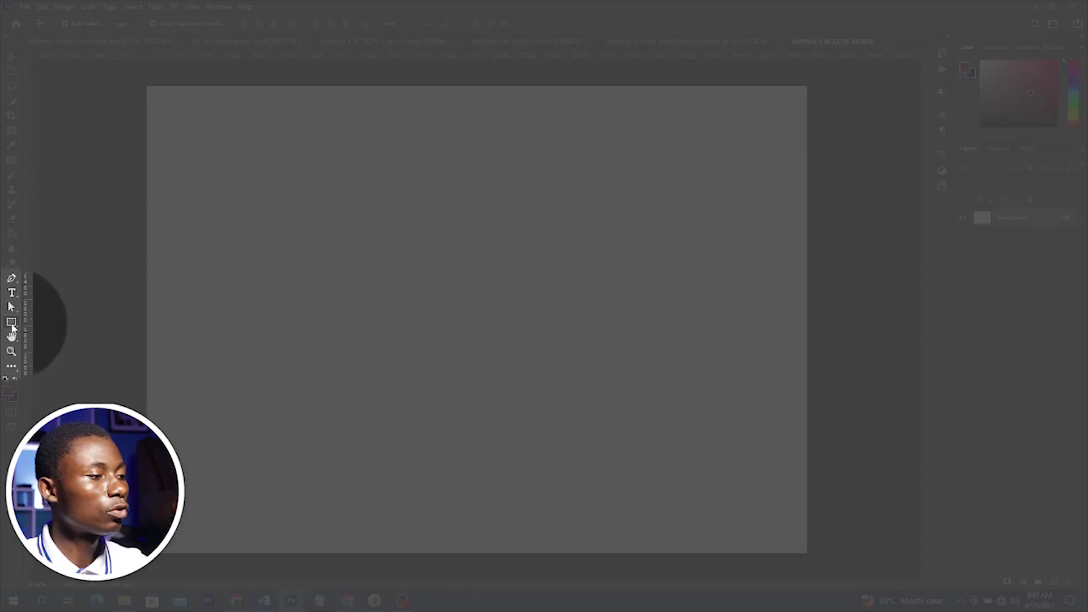
drag(145, 85, 811, 557)
click(812, 268)
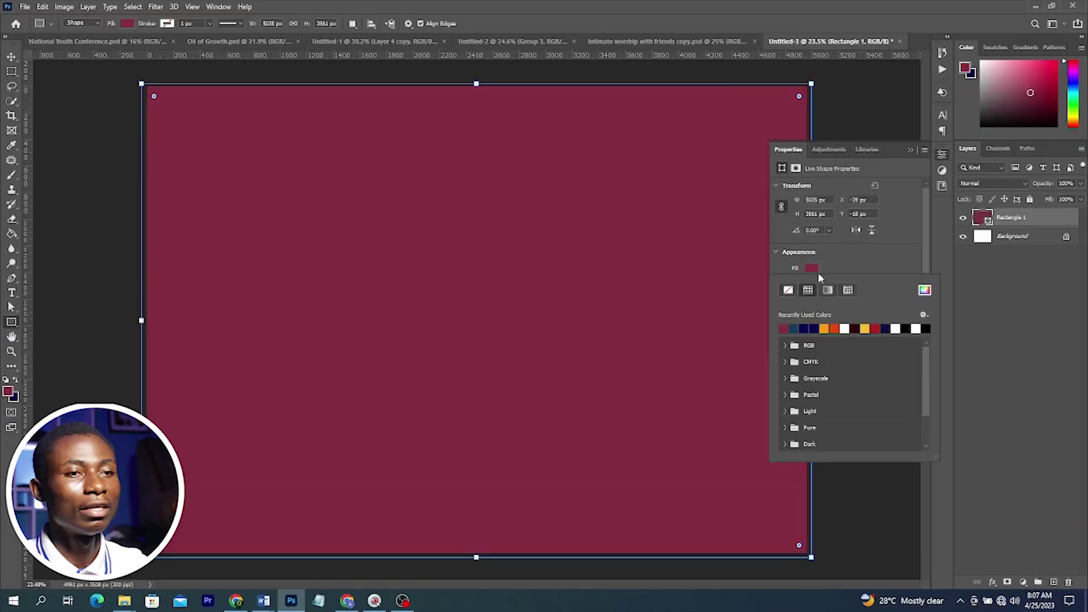
click(904, 329)
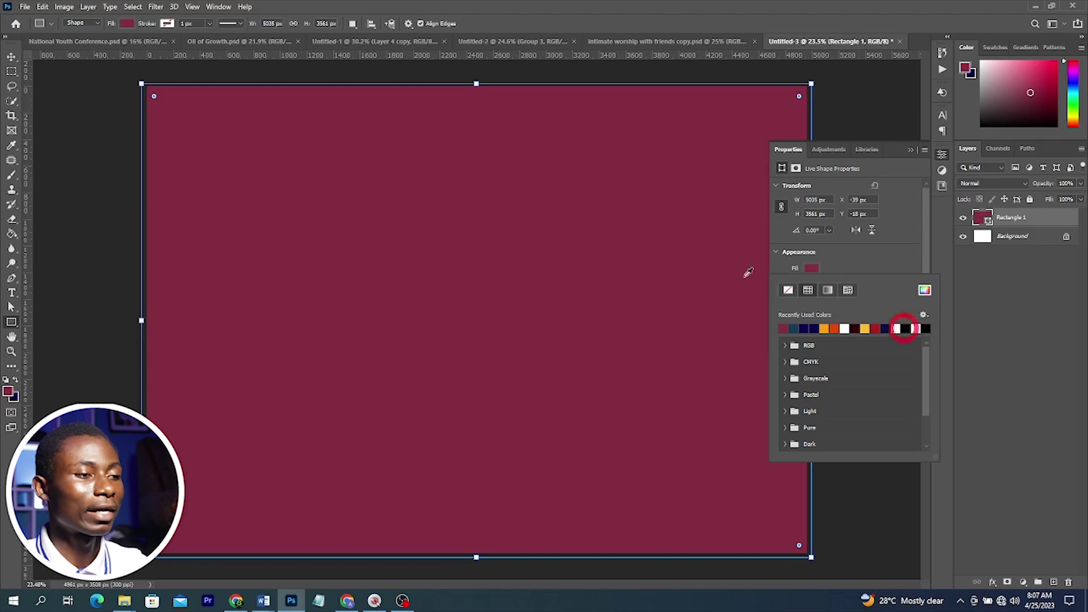
key(Return)
key(v)
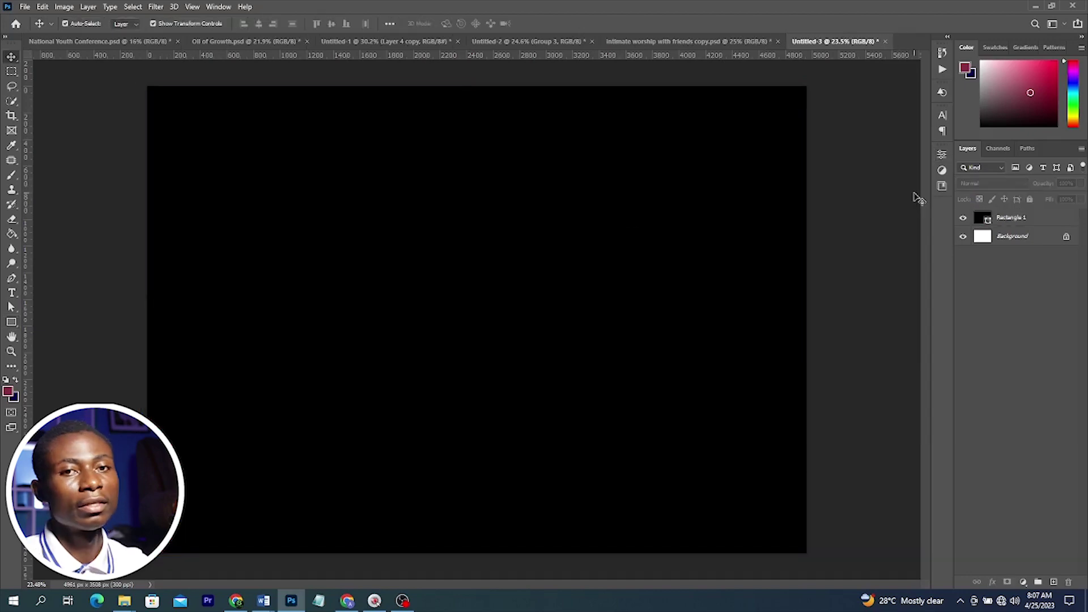
click(916, 194)
Place the stage lights image from the 2nd Design folder and scale it to about 25.71% so it covers the canvas
mouse_move(124, 600)
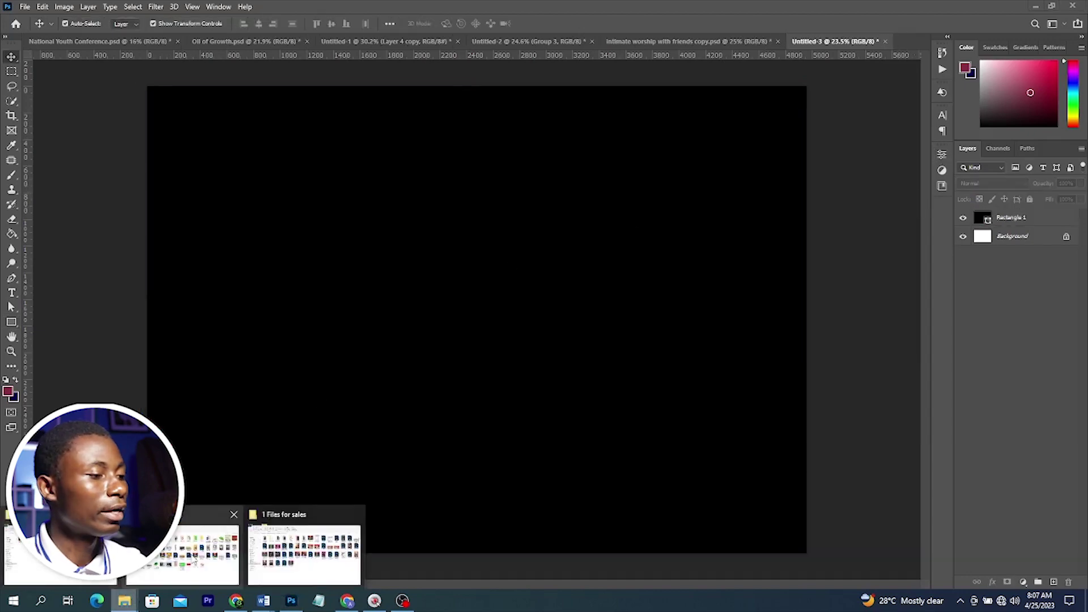
click(59, 553)
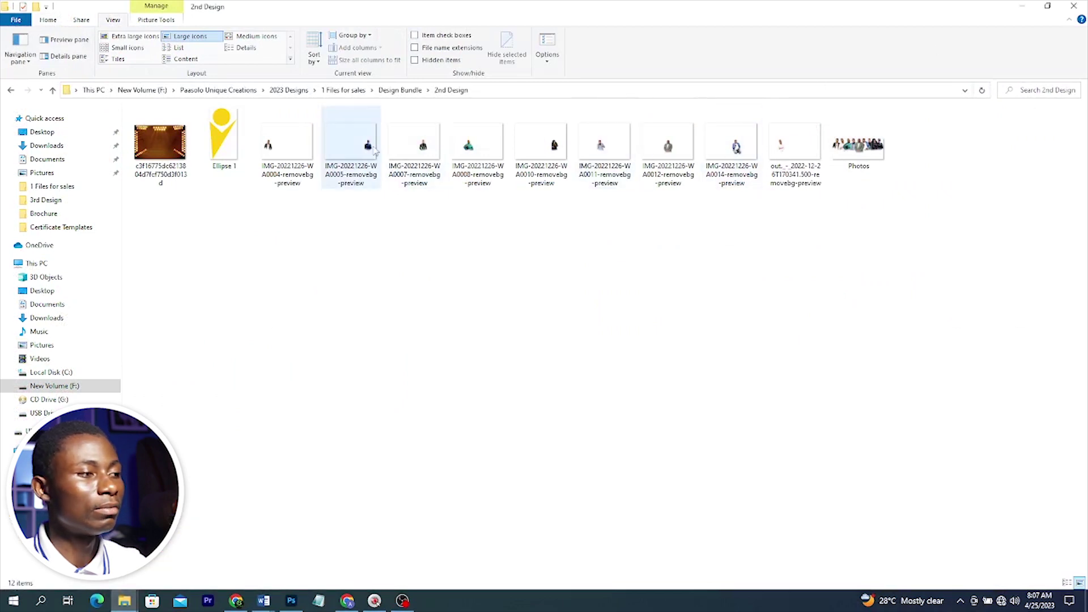
click(156, 160)
drag(156, 161, 544, 427)
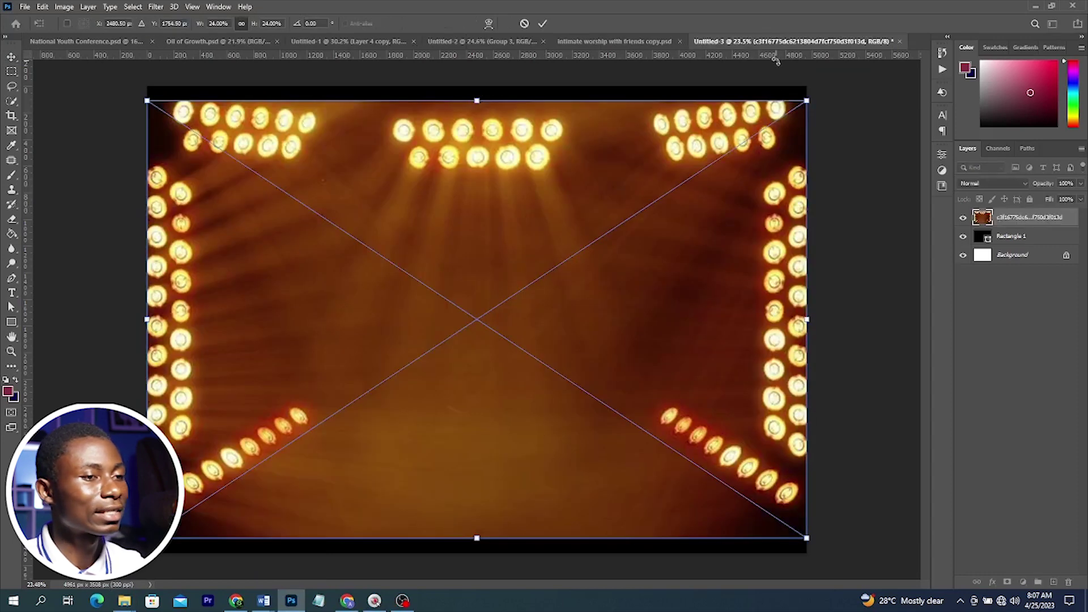
drag(806, 100, 830, 84)
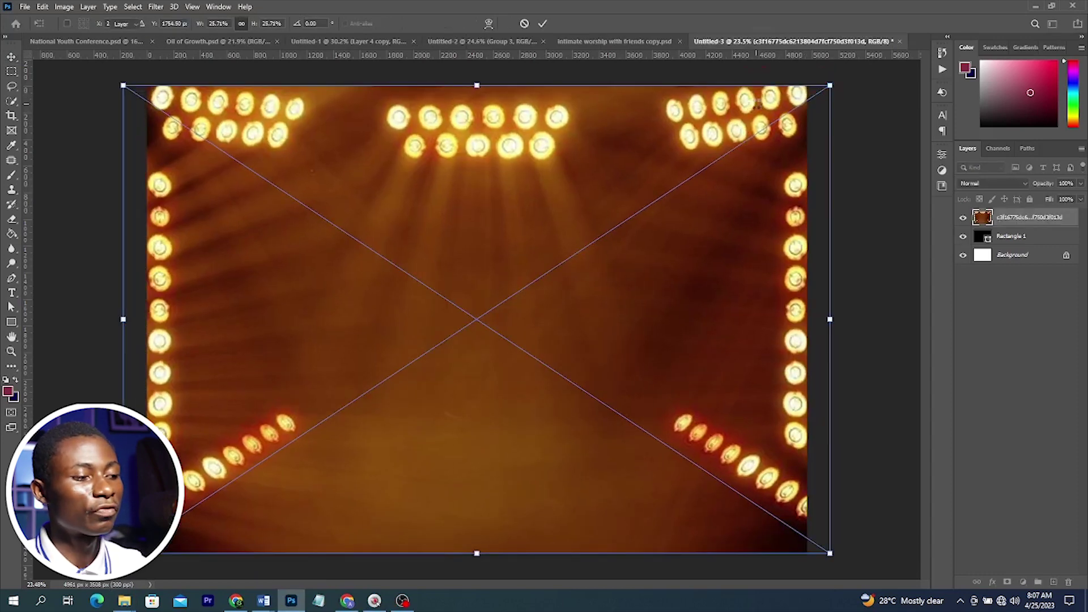
key(Return)
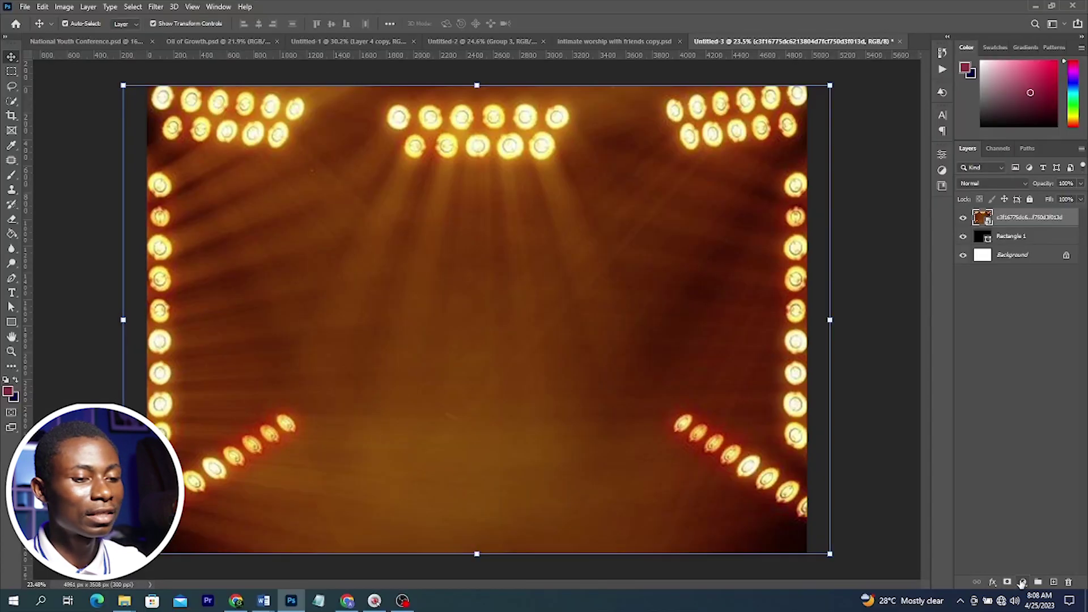
Add a Solid Color fill layer in the dark blue background color #10014f and set its blend mode to Linear Dodge (Add)
click(1023, 582)
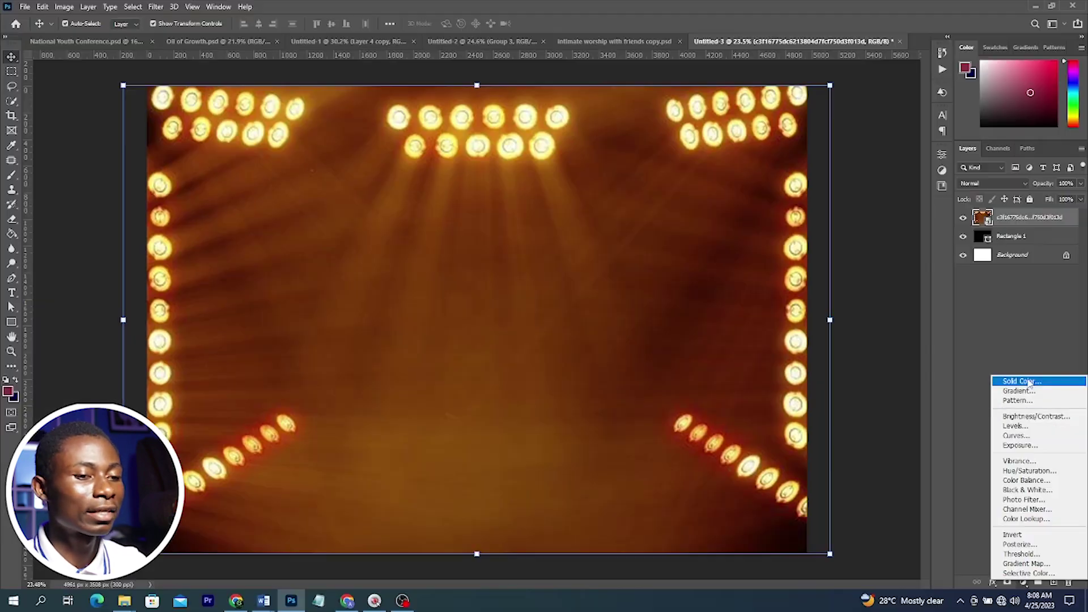
click(1027, 381)
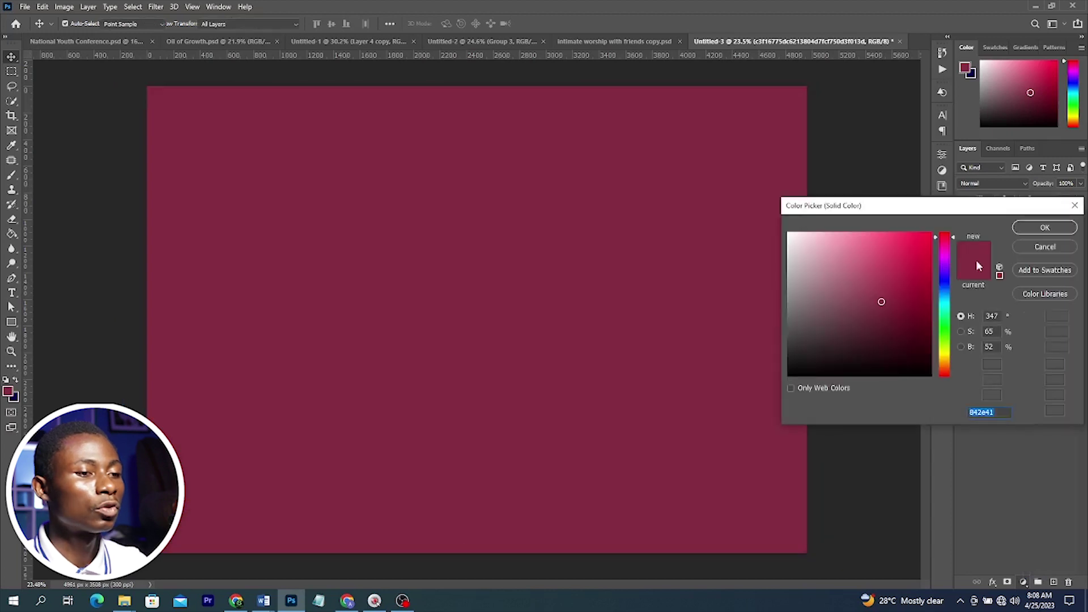
click(14, 396)
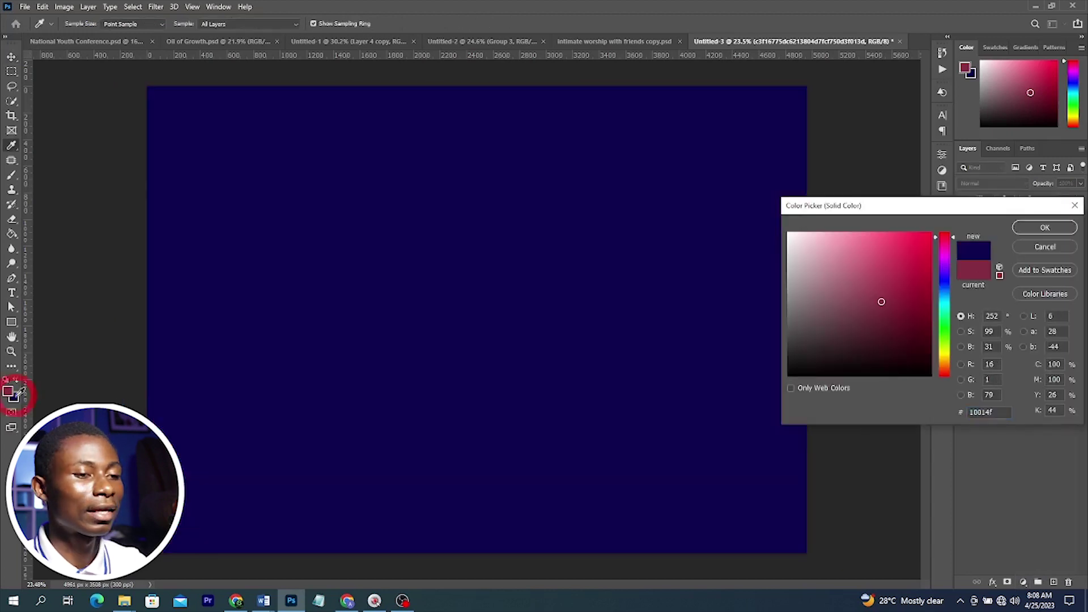
click(1045, 229)
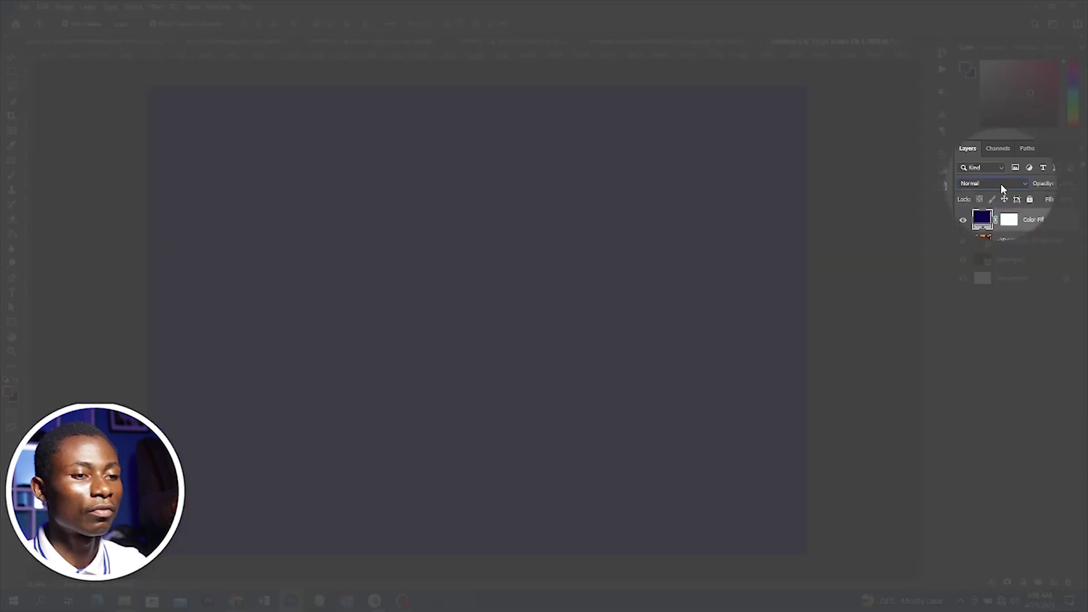
click(1001, 185)
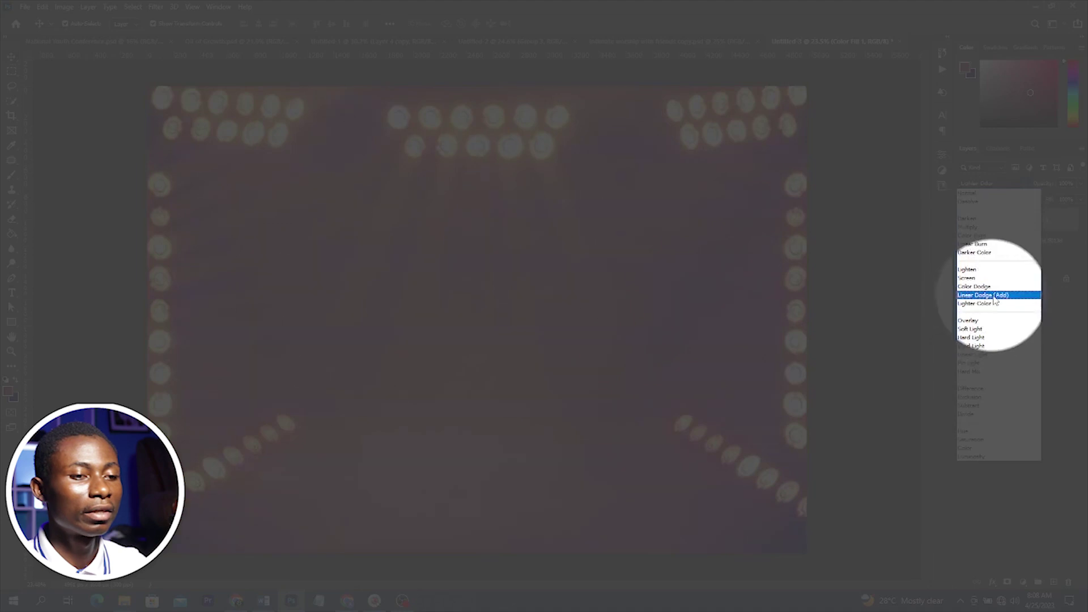
click(982, 295)
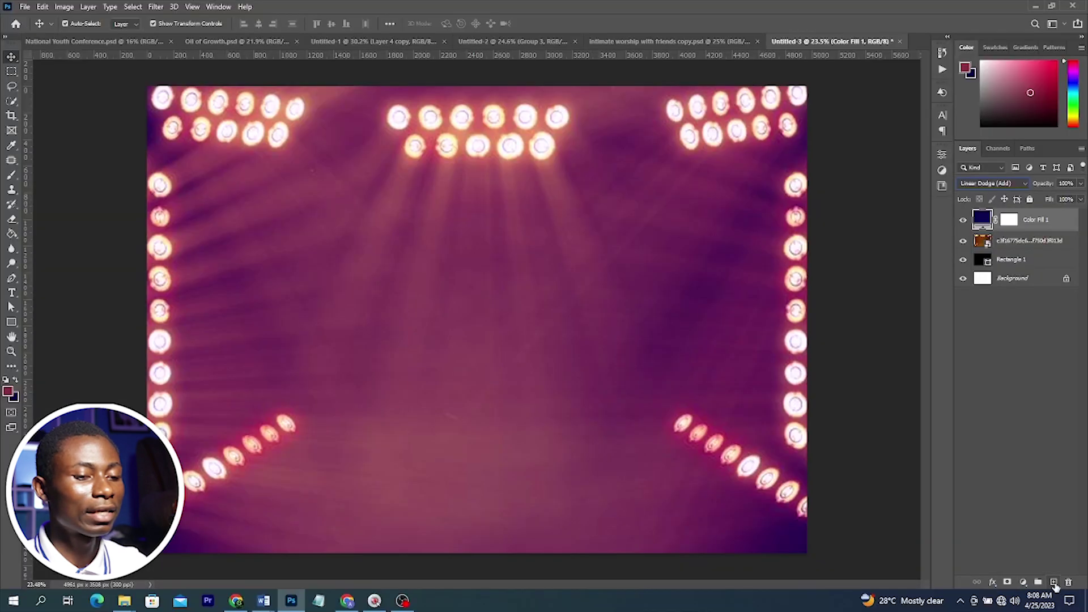
Paint the lower part of the canvas on a new layer with a soft 1300 px brush in maroon #842e41
click(1053, 582)
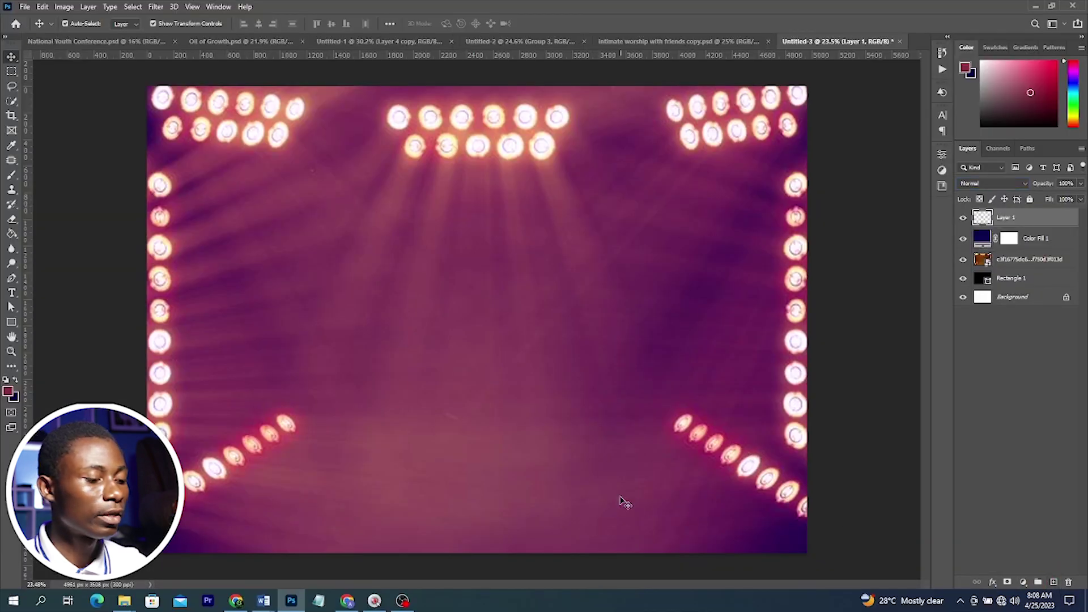
key(b)
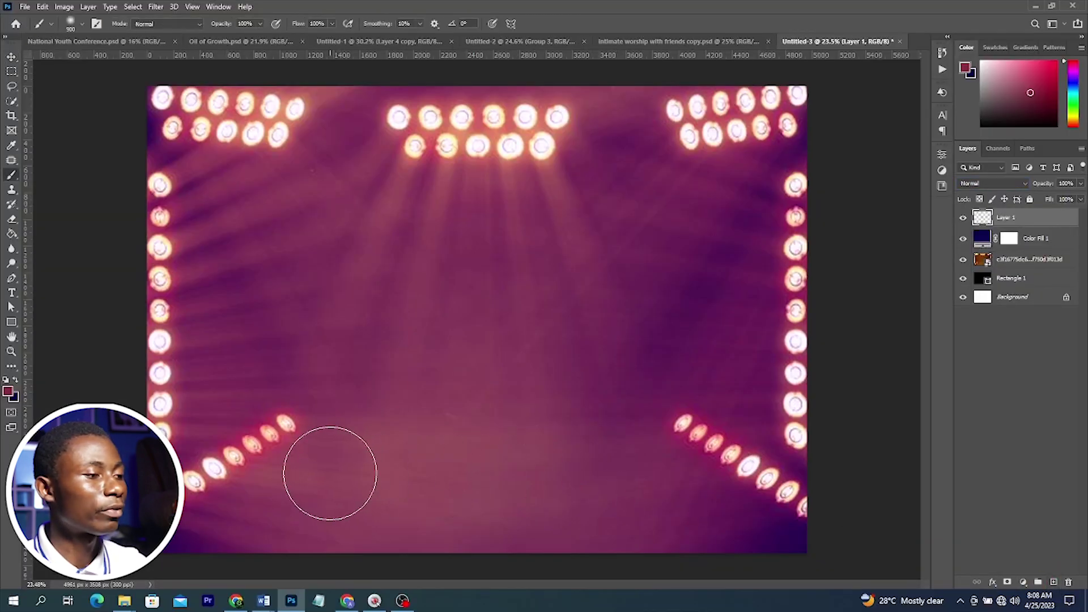
key(bracketright)
key(bracketright)
key(bracketright)
key(bracketright)
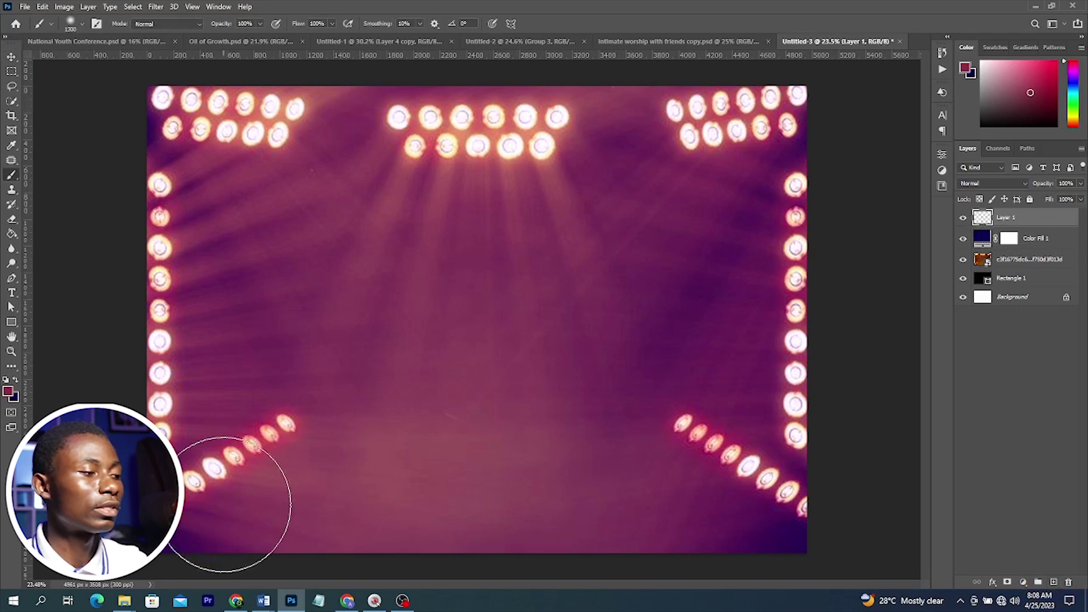
mouse_move(138, 502)
mouse_down()
mouse_move(546, 501)
mouse_move(559, 504)
mouse_move(221, 509)
mouse_move(728, 514)
mouse_move(496, 516)
mouse_up()
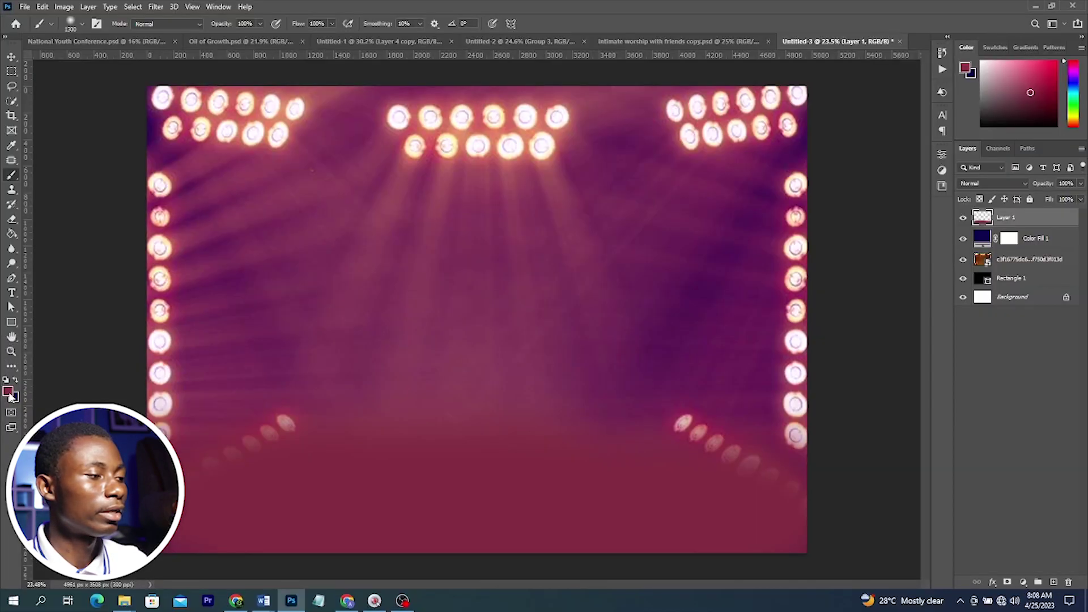
click(8, 392)
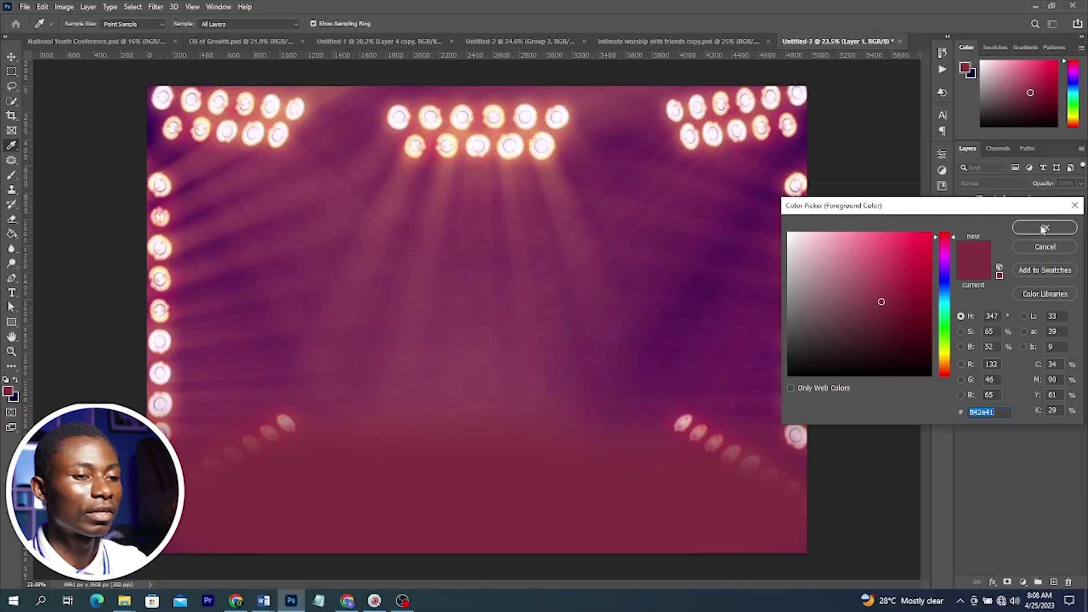
click(1042, 229)
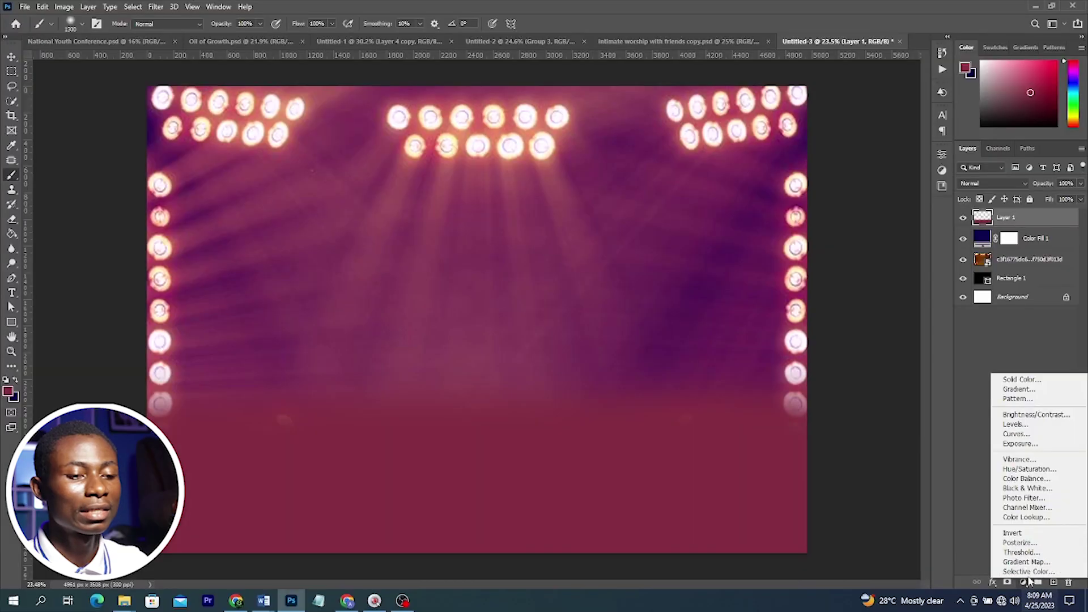
Add a Color Lookup adjustment layer above the painted maroon layer
click(1023, 582)
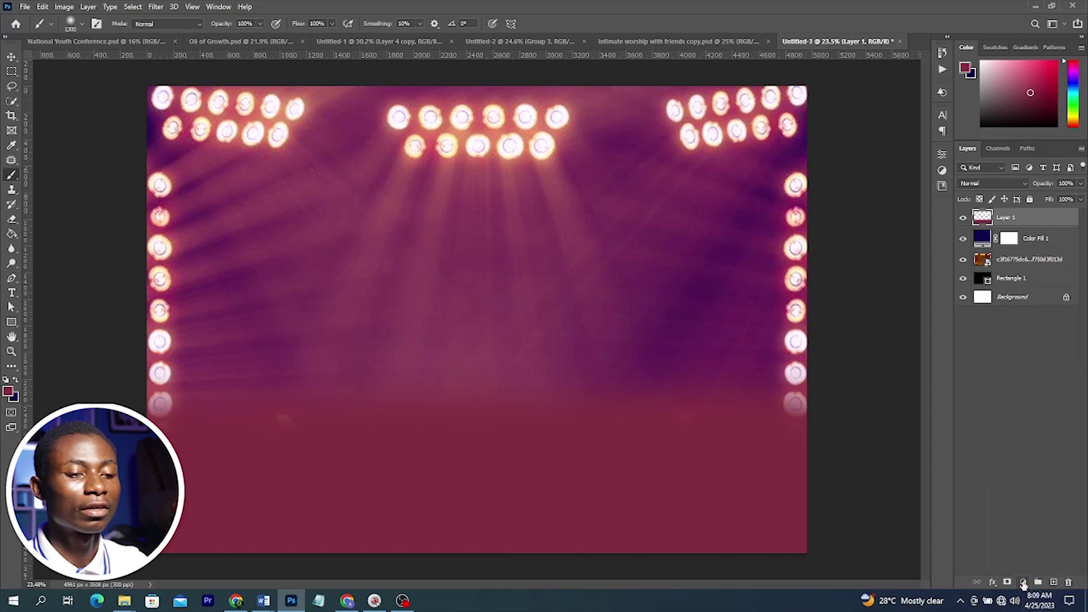
click(1023, 582)
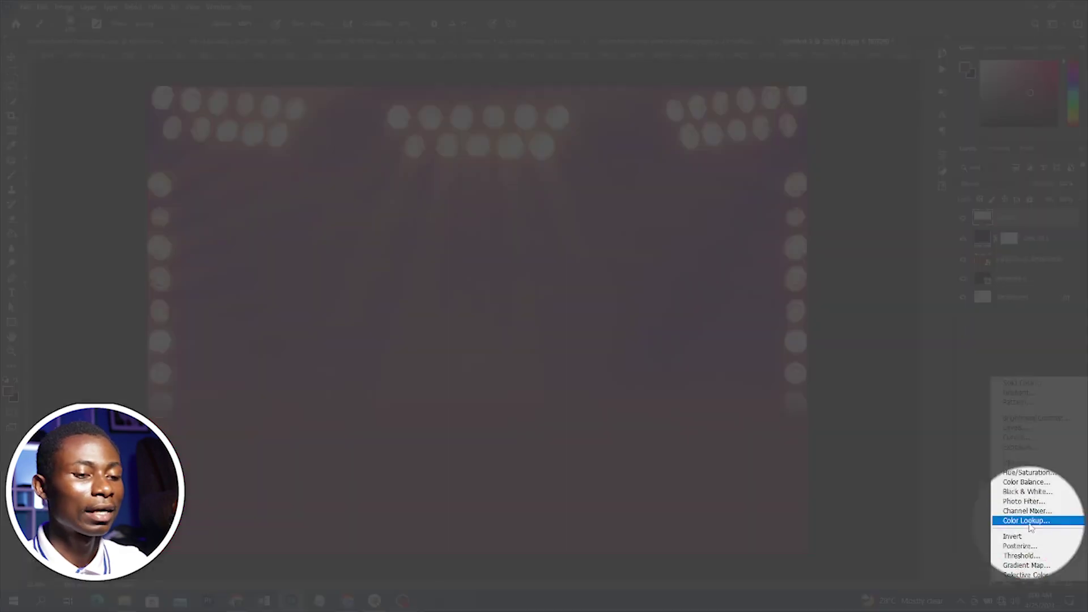
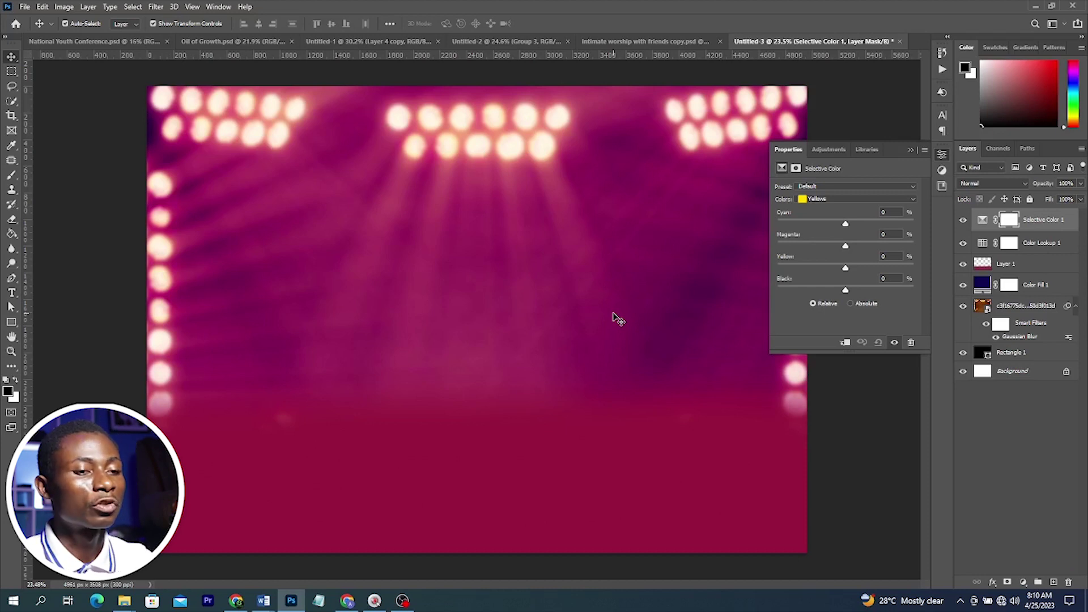
Adjust the Reds in the Selective Color layer to Cyan -68, Yellow +35 and Black +92
click(834, 199)
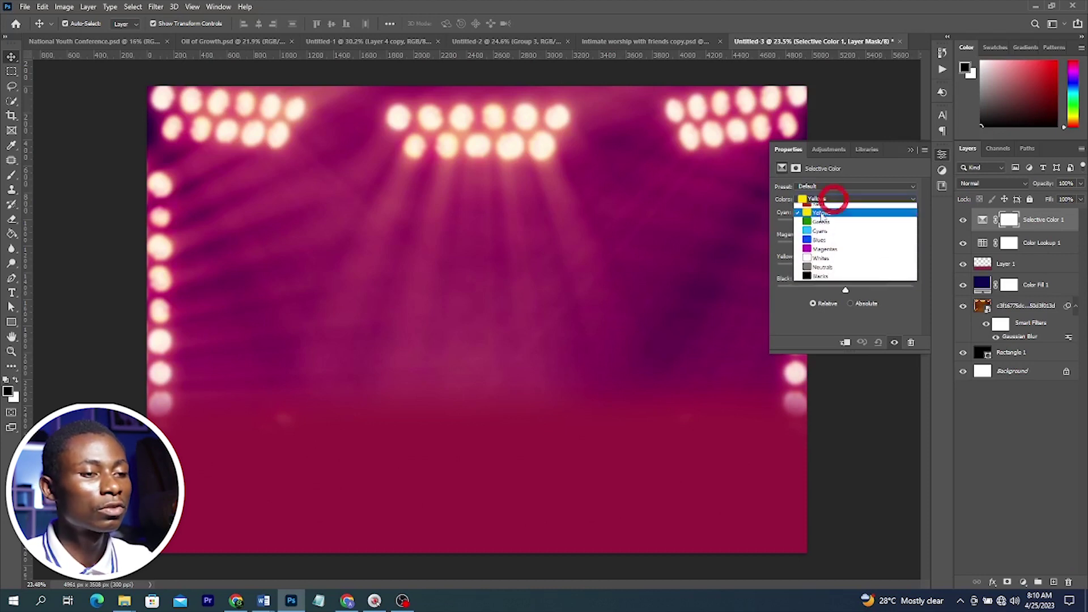
click(820, 209)
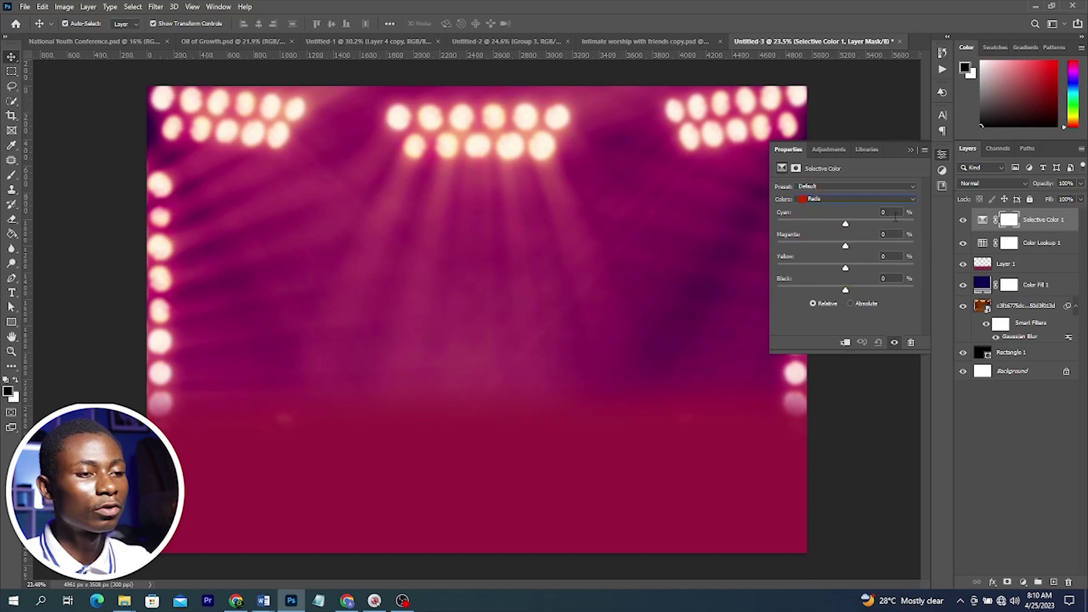
click(843, 225)
text(-)
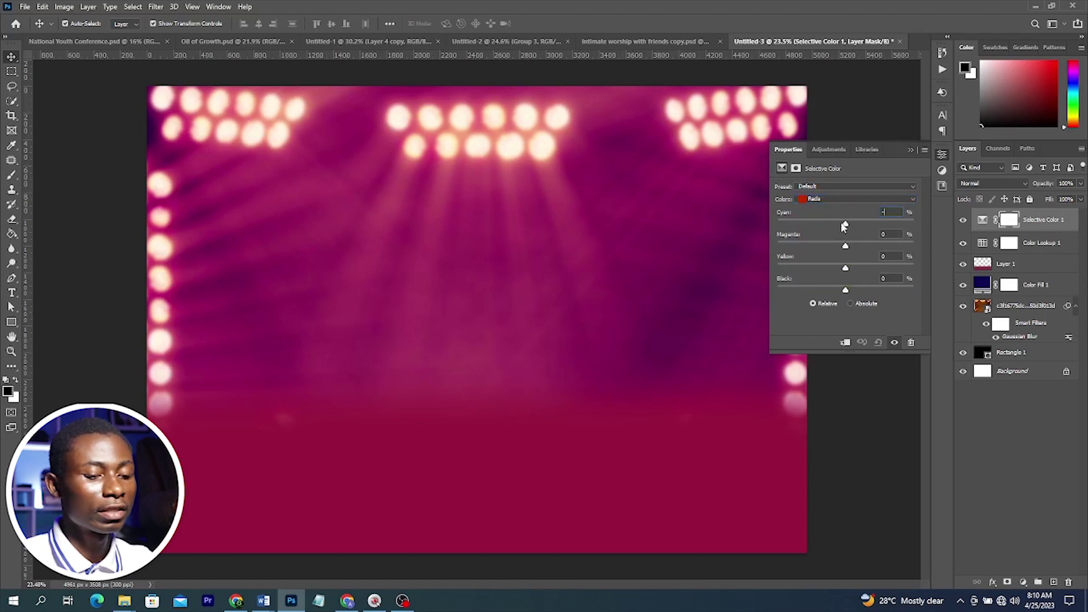
text(68)
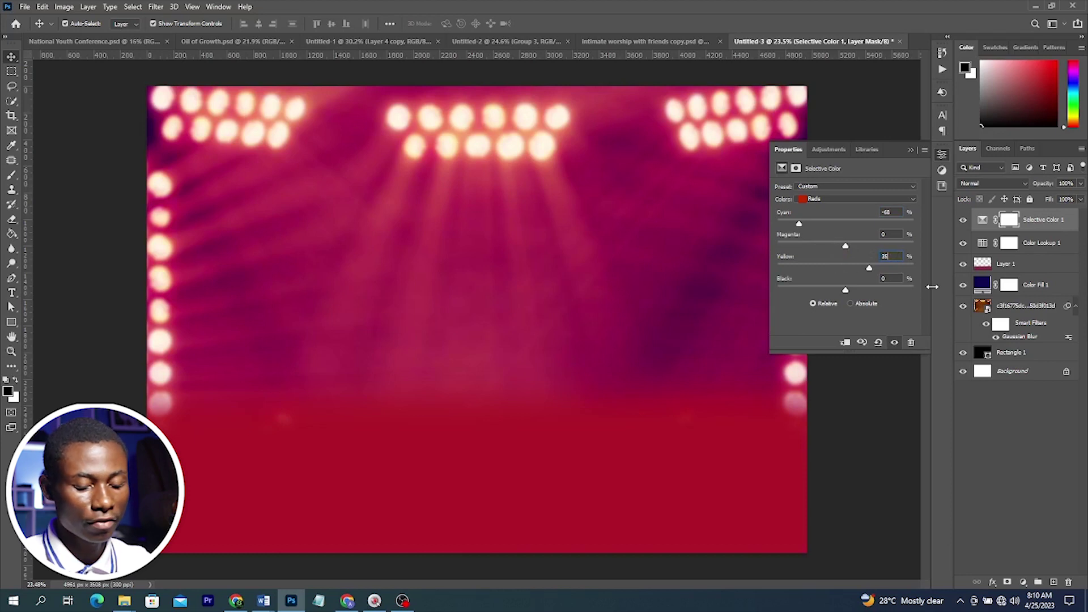
click(907, 287)
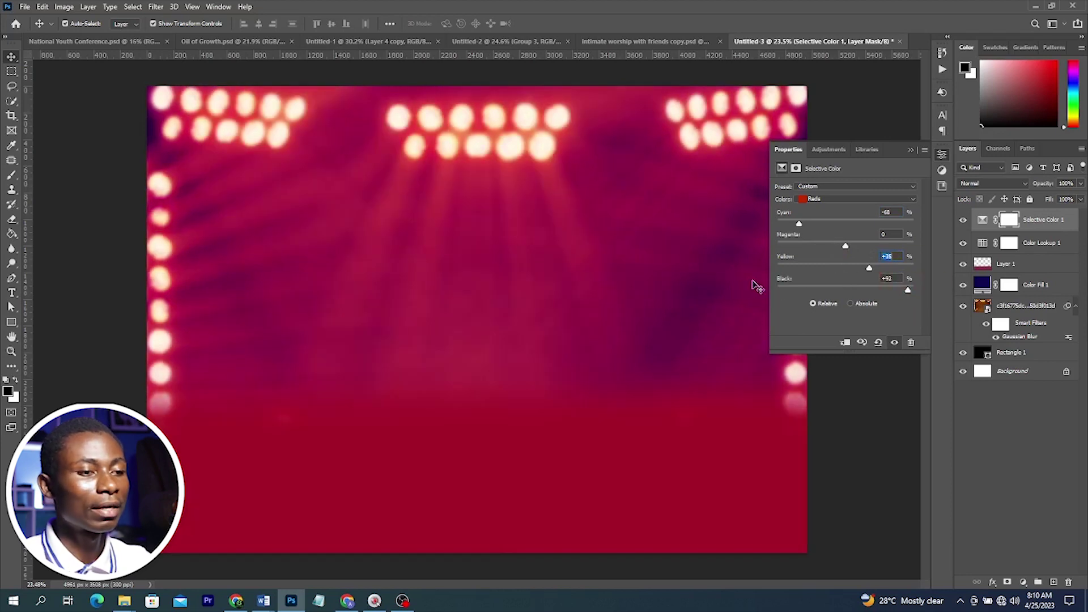
click(909, 152)
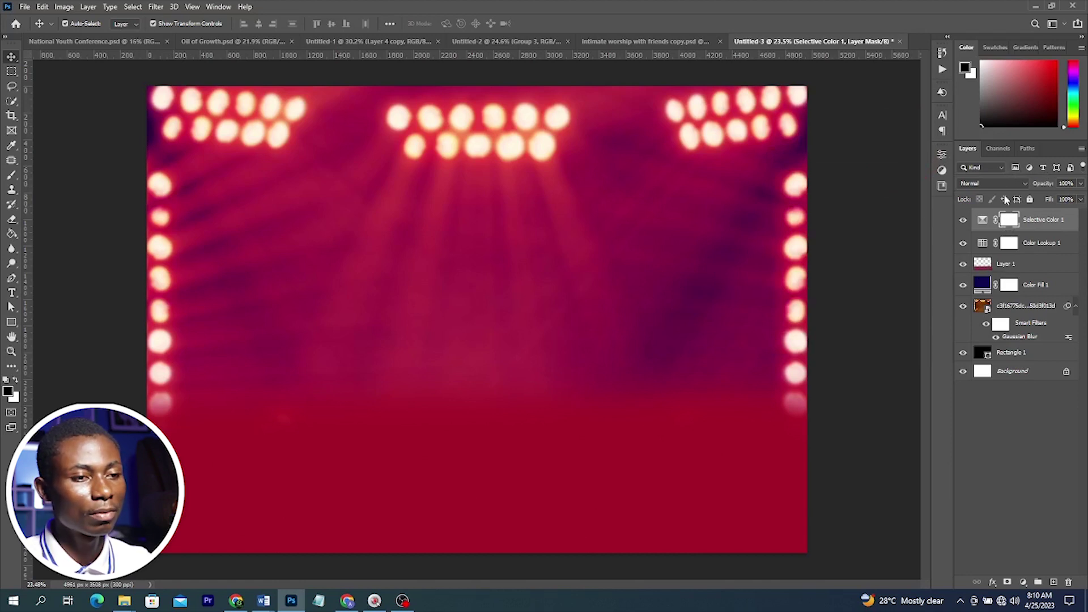
Add a second Color Lookup adjustment layer using the Crisp_Winter.look 3DLUT file
click(1022, 583)
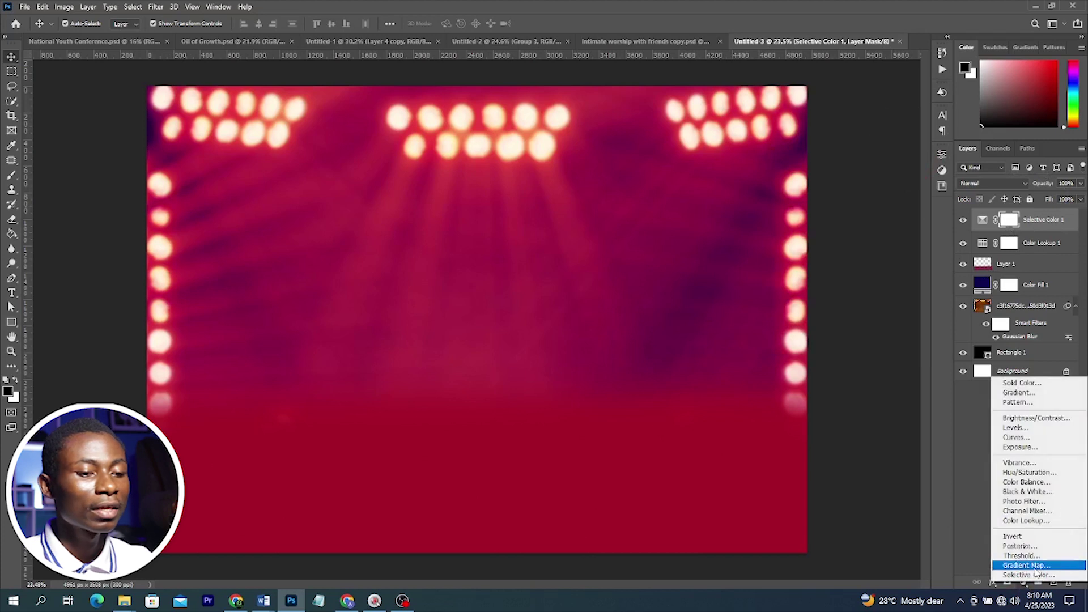
click(1034, 520)
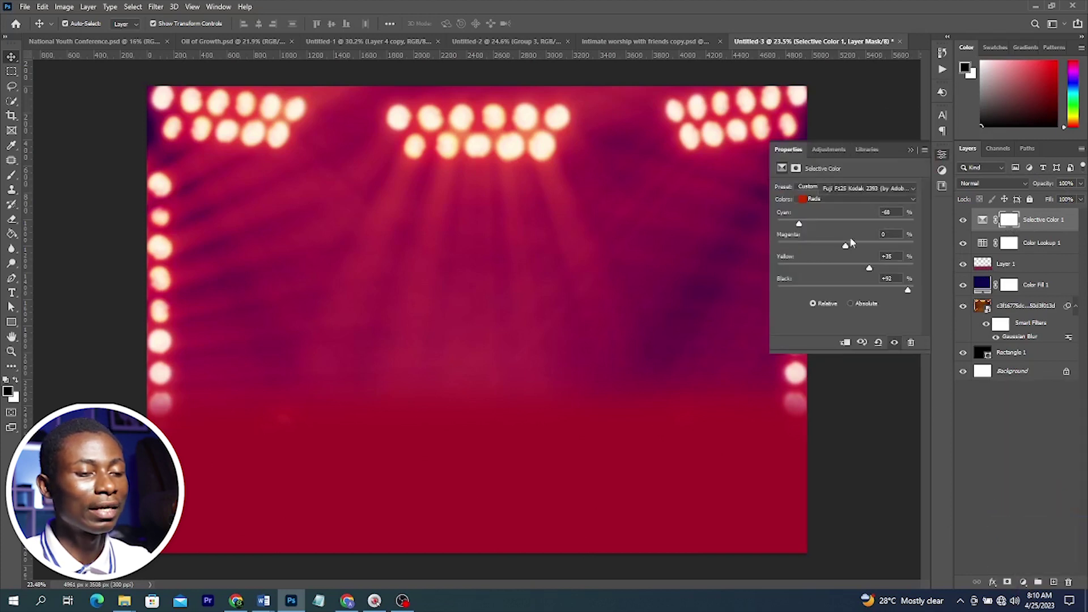
click(875, 188)
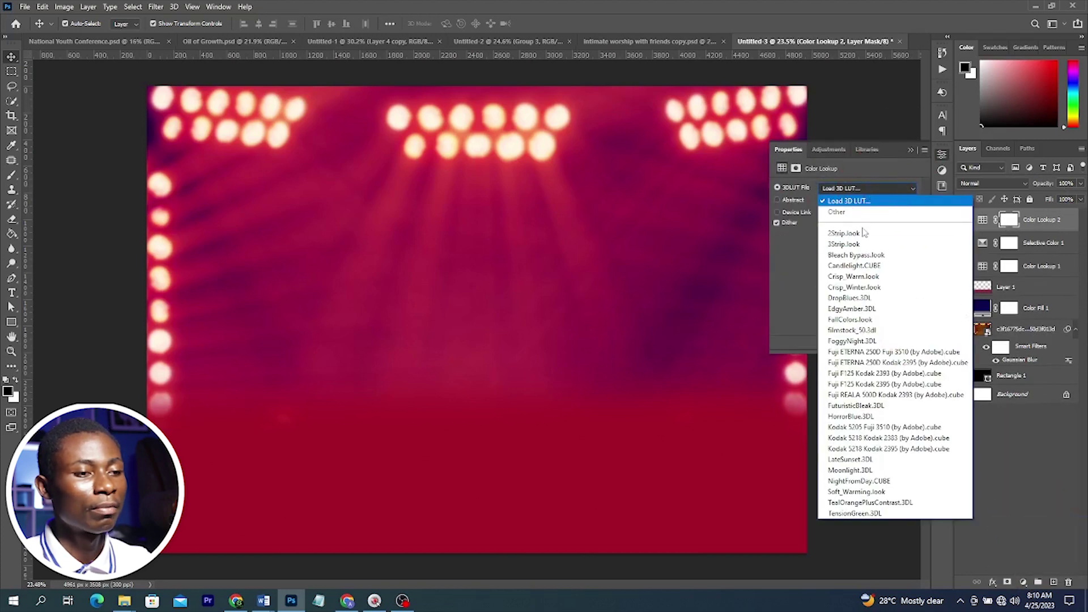
click(854, 287)
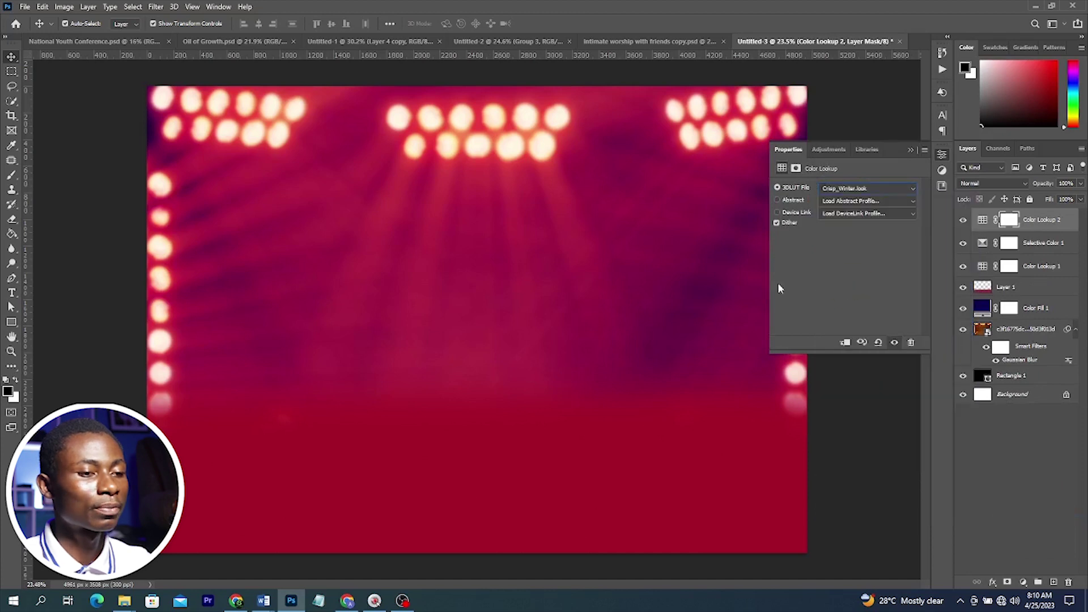
Add a Hue/Saturation adjustment layer above the second Color Lookup layer and set its Hue to +155
click(1024, 583)
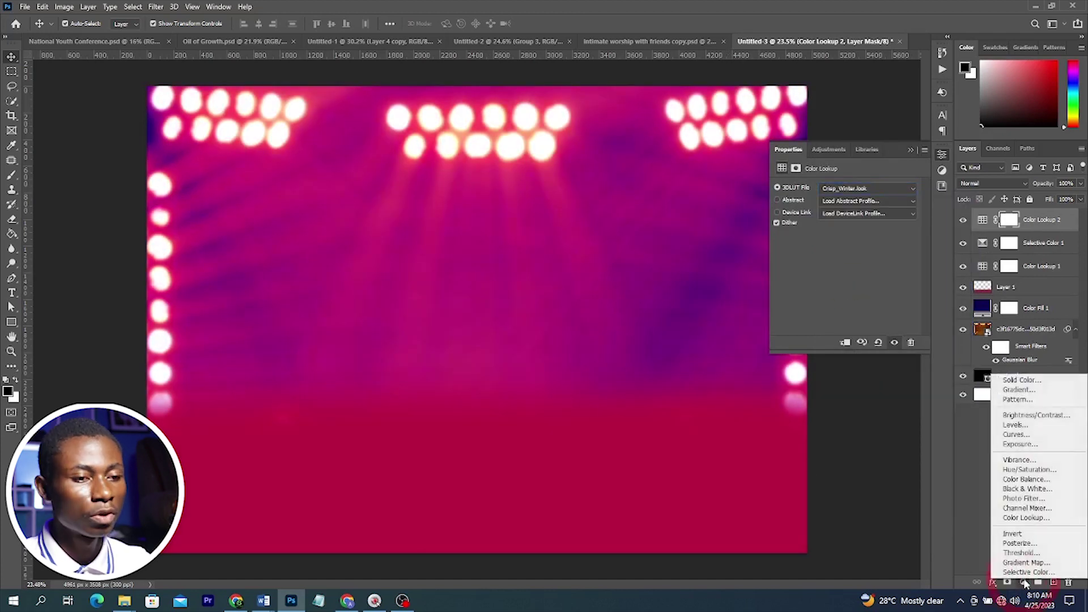
click(1013, 473)
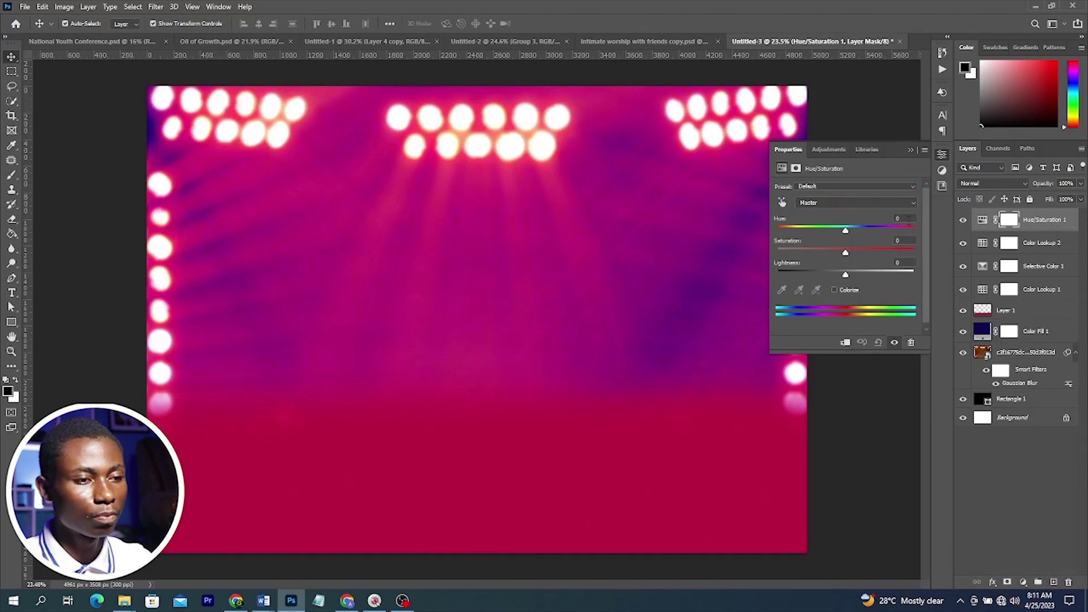
click(900, 218)
text(155)
key(Return)
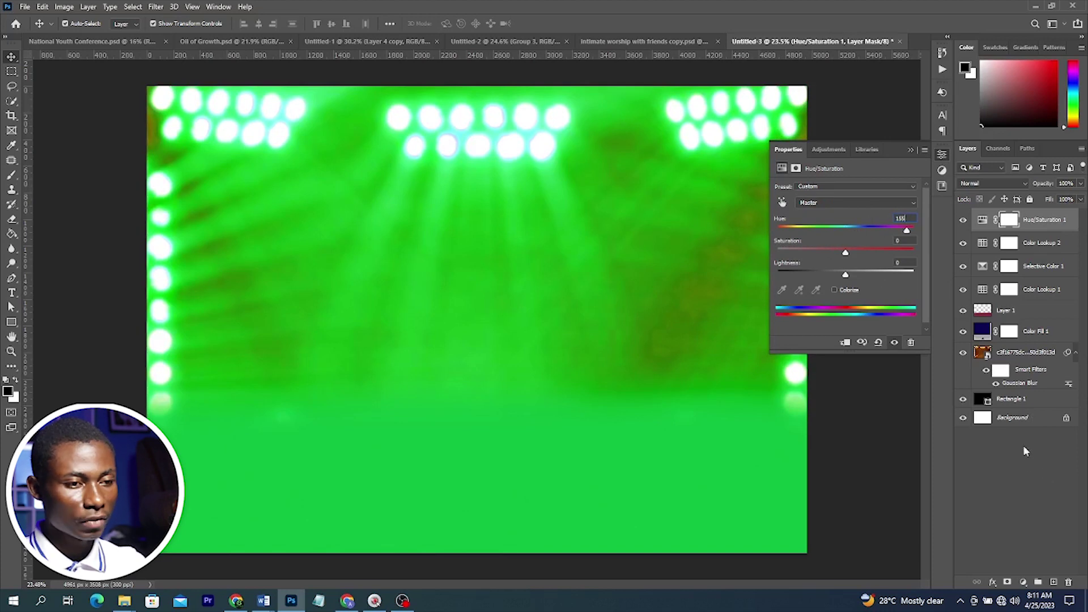
Add another Hue/Saturation adjustment layer on top with Saturation -67 and Lightness -26
click(1022, 581)
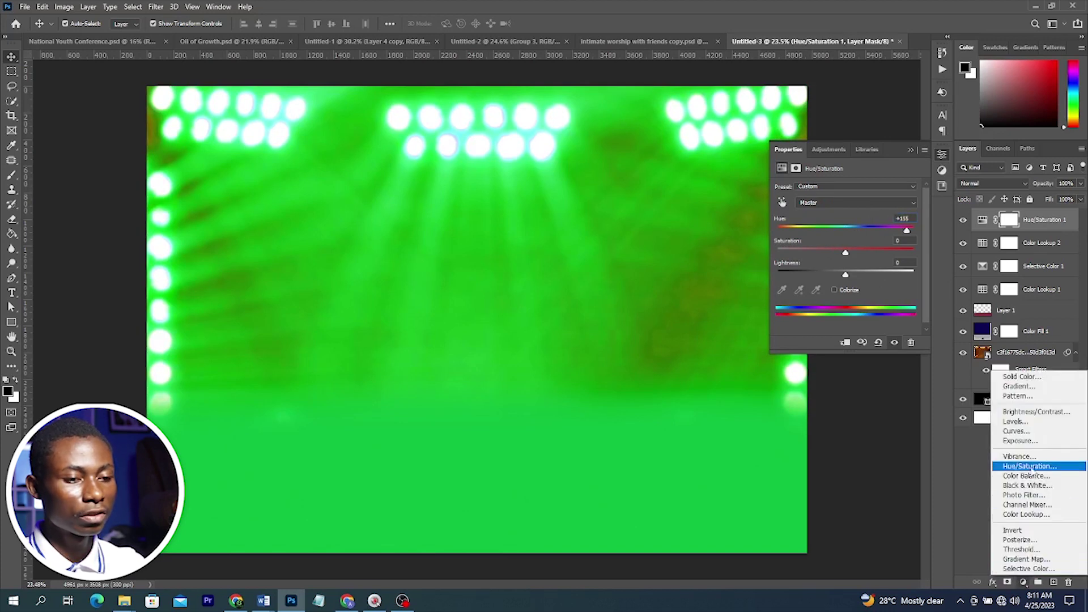
click(1035, 472)
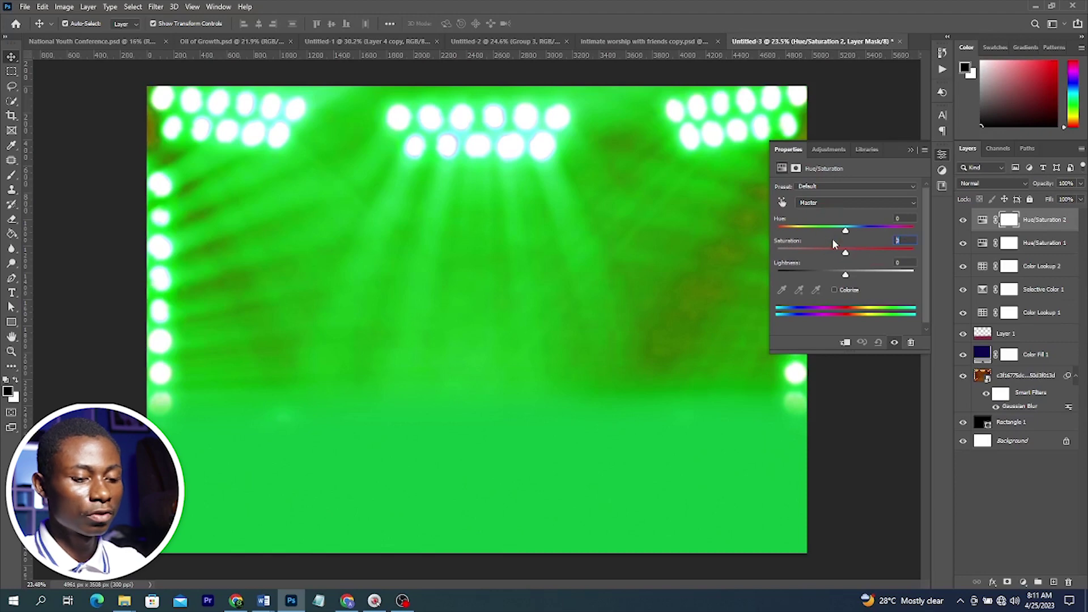
text(-67)
key(Tab)
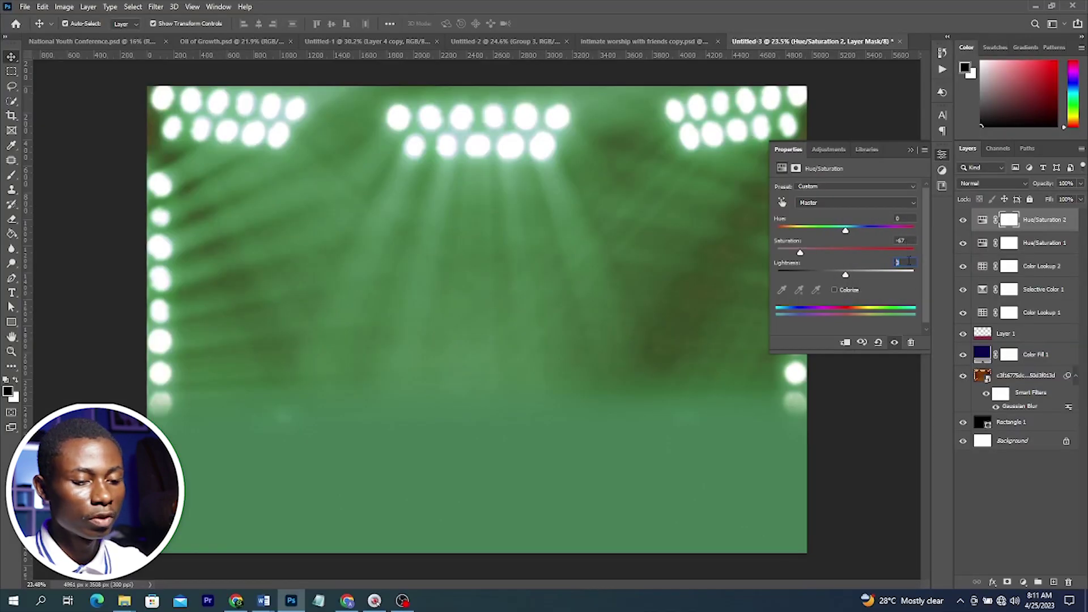
text(-)
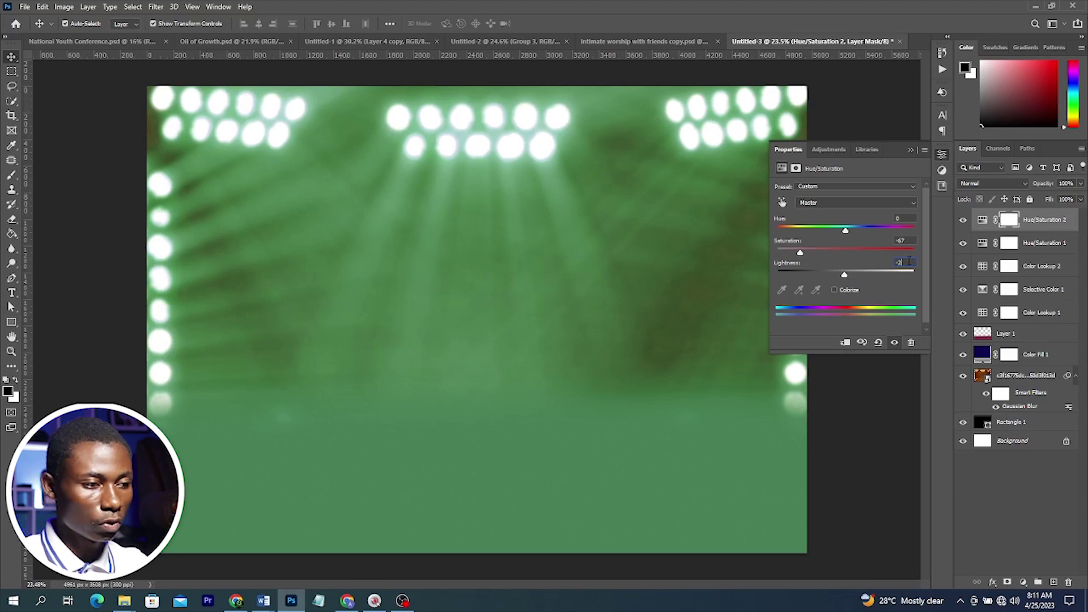
text(25)
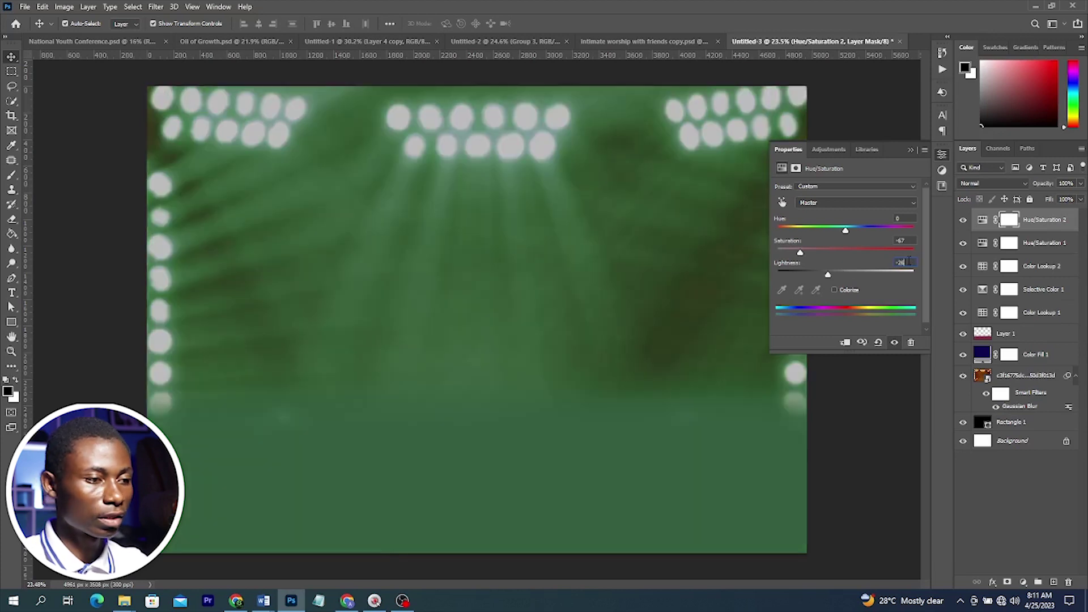
click(912, 149)
Group the layers from Color Lookup 2 down to Rectangle 1, and put the two Hue/Saturation layers in a separate group
click(1041, 267)
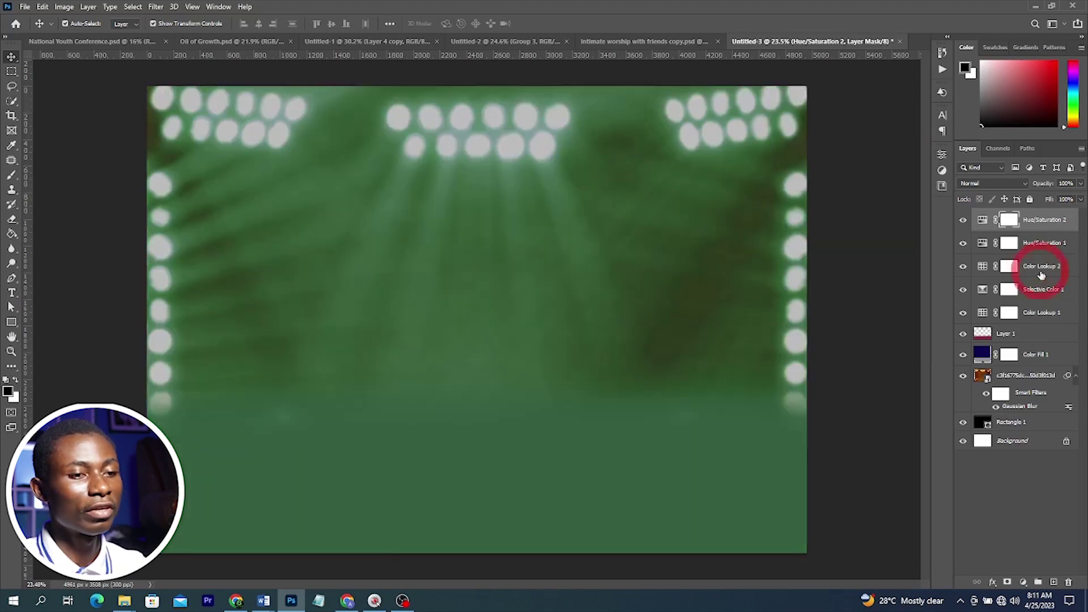
shift+click(1030, 422)
key(ctrl+g)
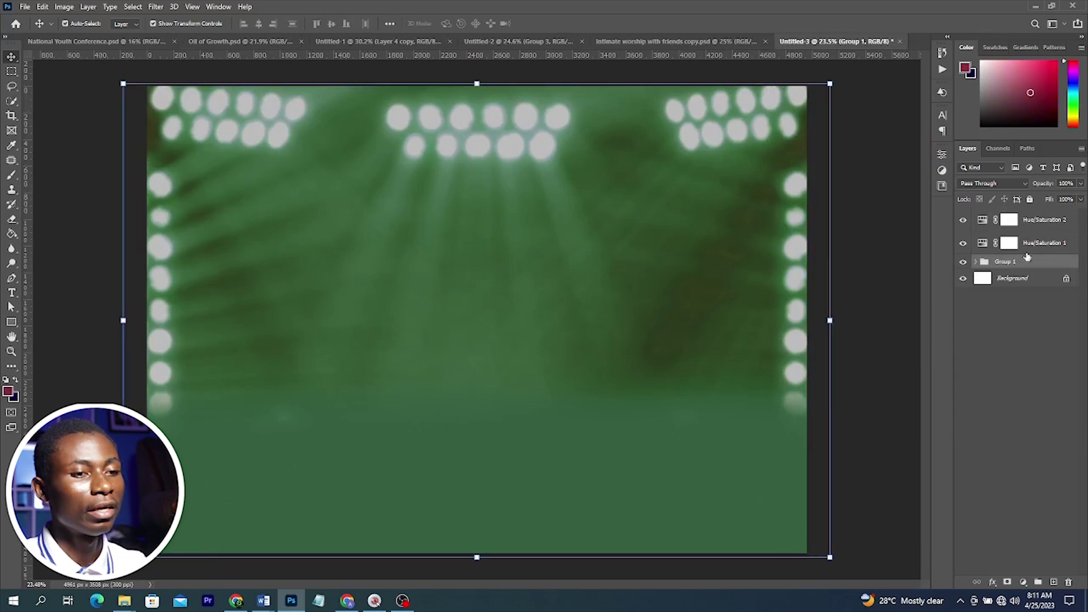
click(1030, 243)
shift+click(1030, 220)
key(ctrl+g)
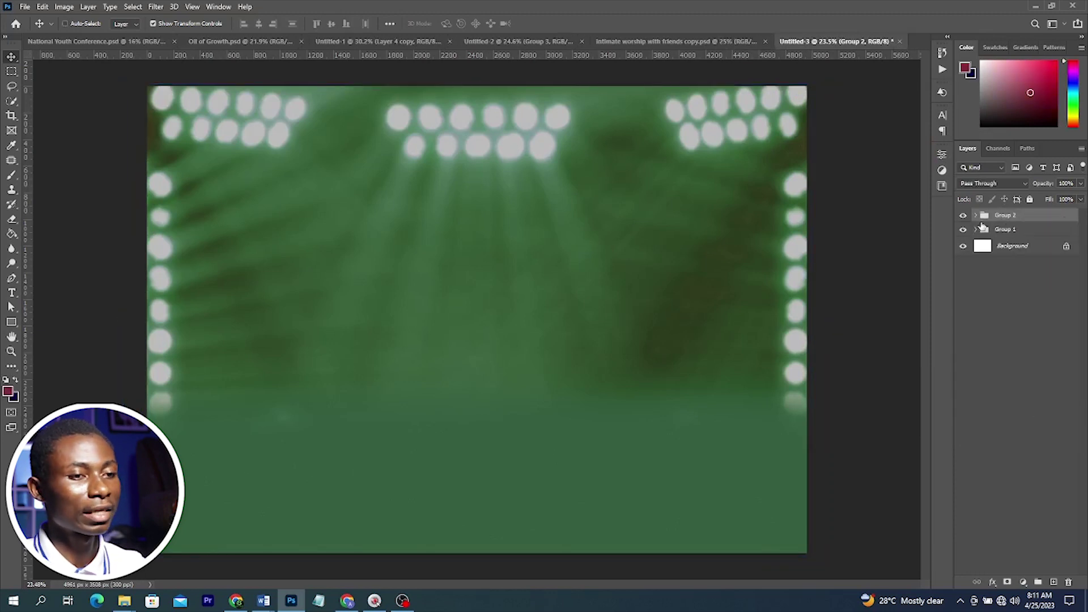
click(964, 216)
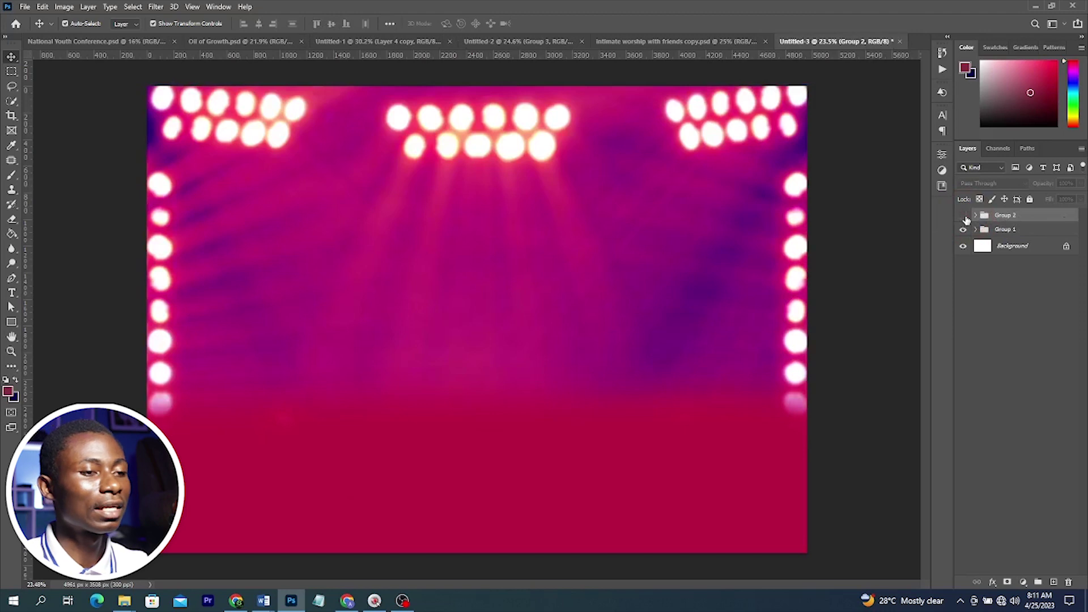
click(963, 216)
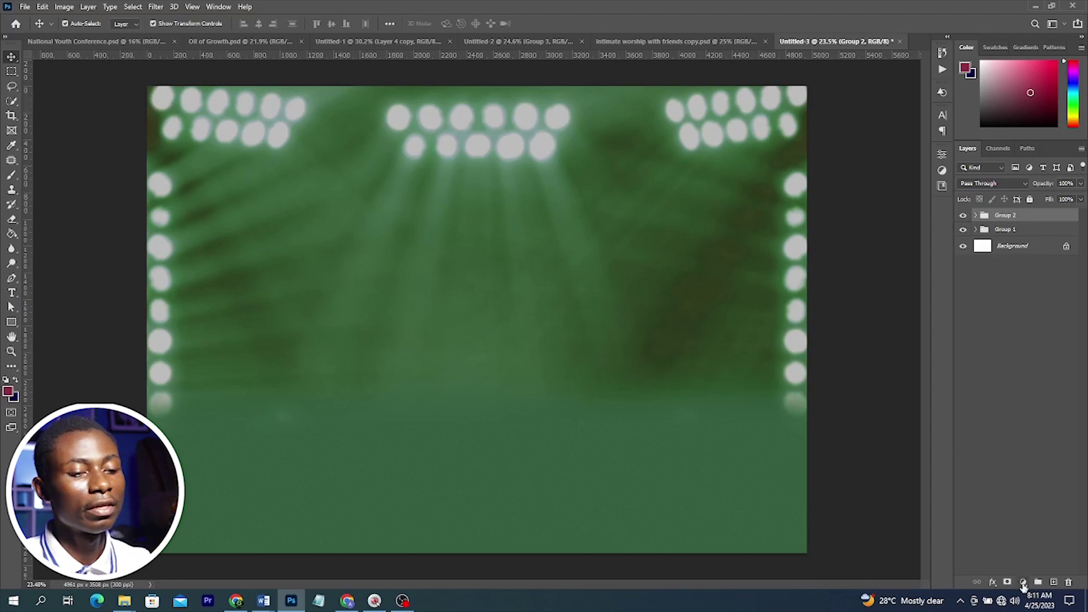
click(1024, 583)
click(1015, 477)
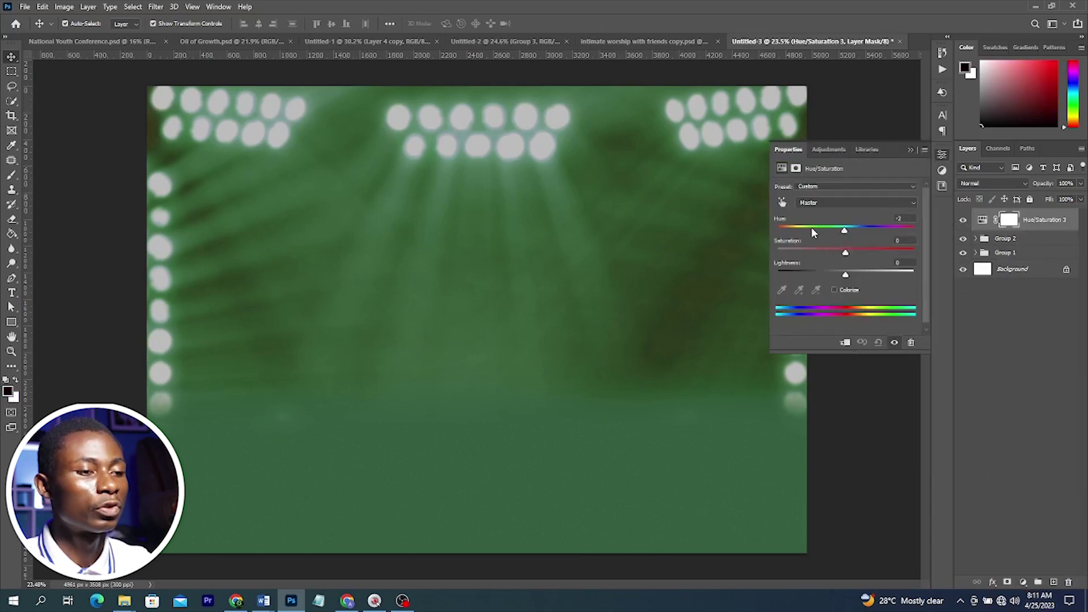
mouse_move(812, 229)
mouse_down()
mouse_move(899, 228)
mouse_move(802, 228)
mouse_up()
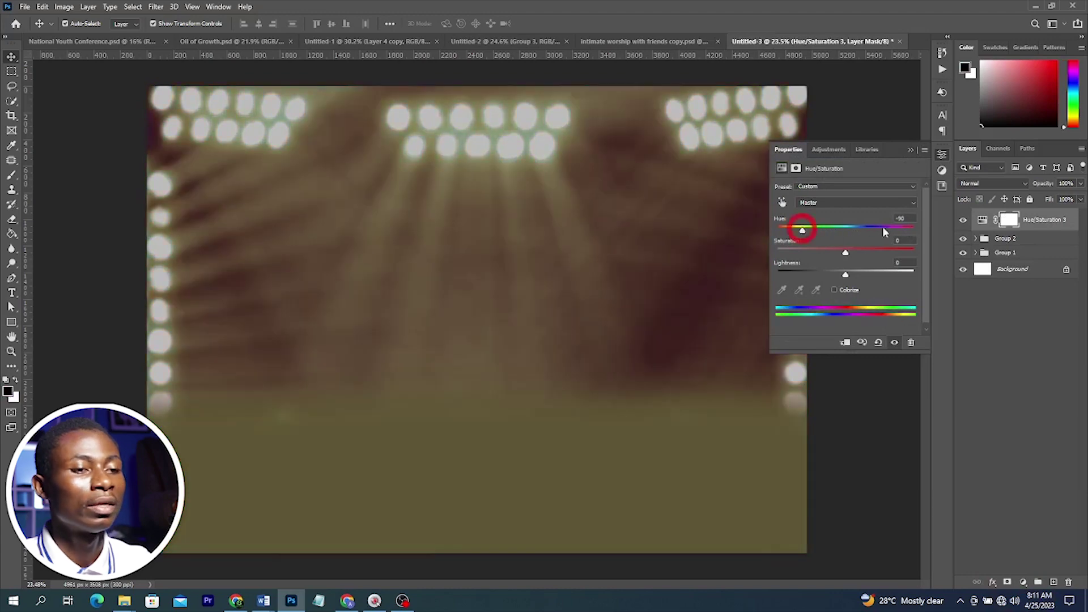
click(963, 239)
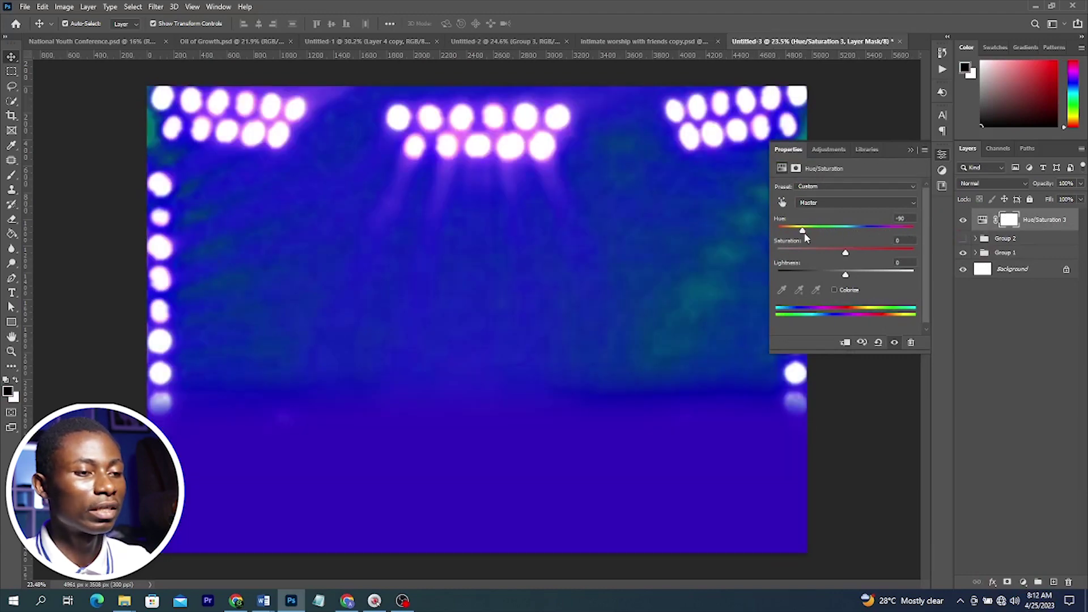
mouse_move(847, 230)
mouse_down()
mouse_move(886, 230)
mouse_move(848, 230)
mouse_up()
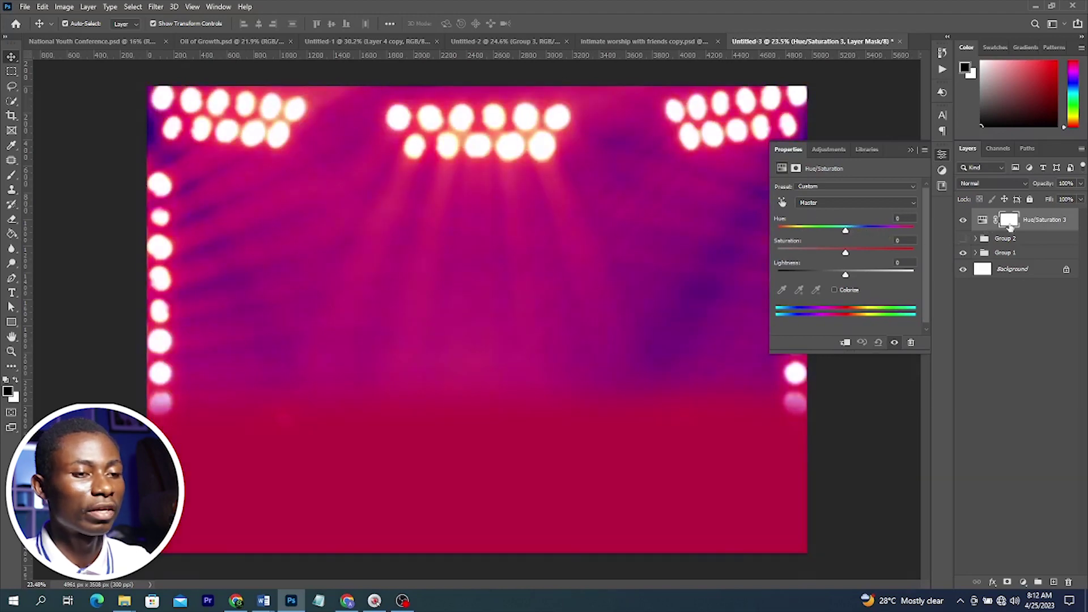
drag(1034, 223, 1070, 584)
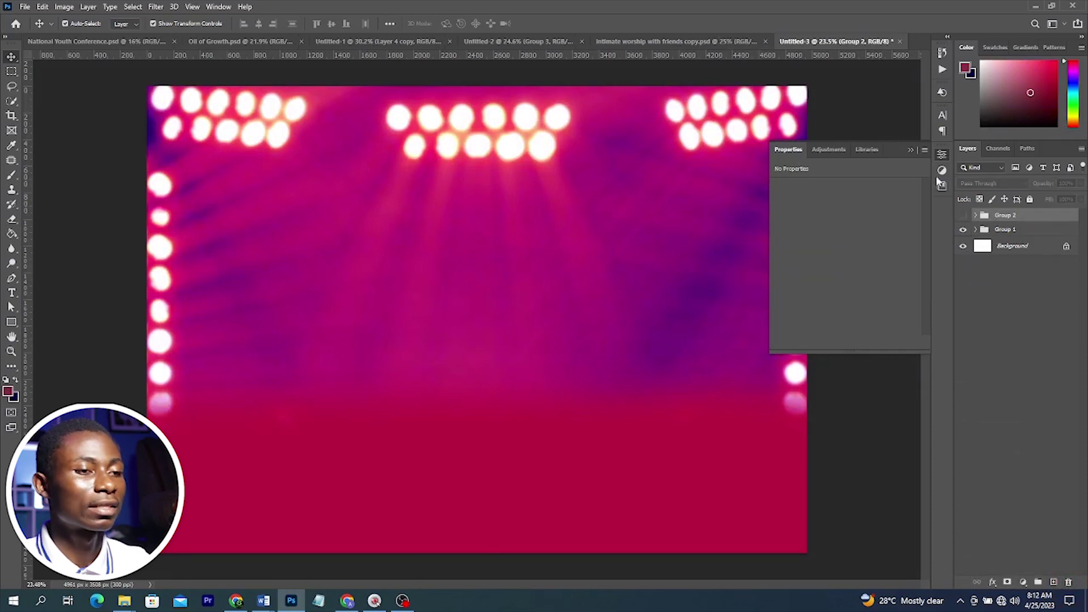
click(912, 150)
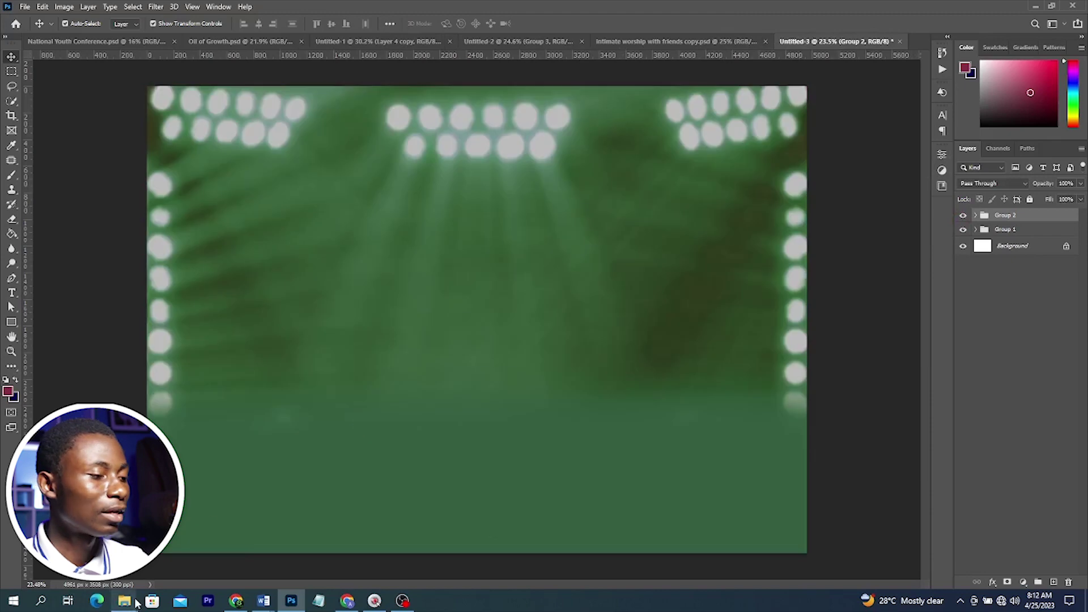
Place the nine removebg-preview cutout photos from File Explorer's 2nd Design folder into the Untitled-3 flyer in Photoshop, accepting each at its default placement
click(122, 605)
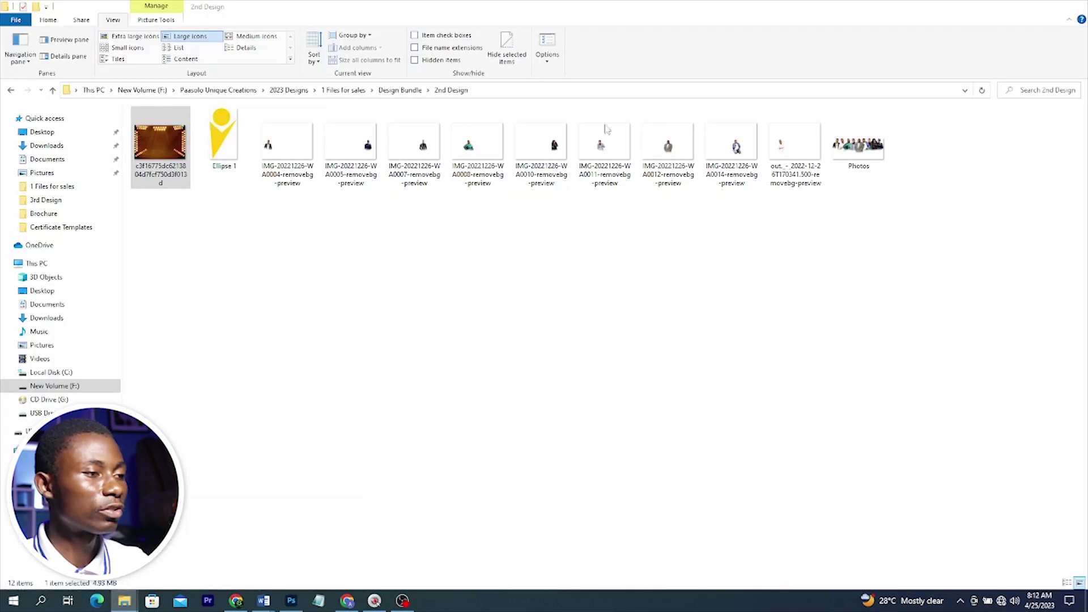
click(651, 150)
click(782, 145)
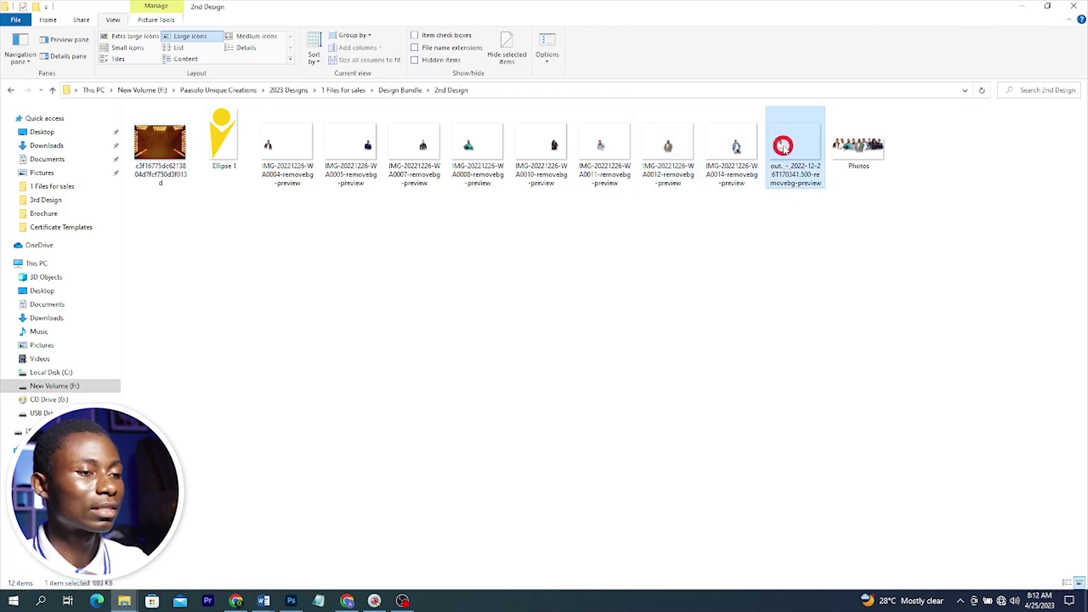
shift+click(290, 146)
drag(585, 181, 436, 436)
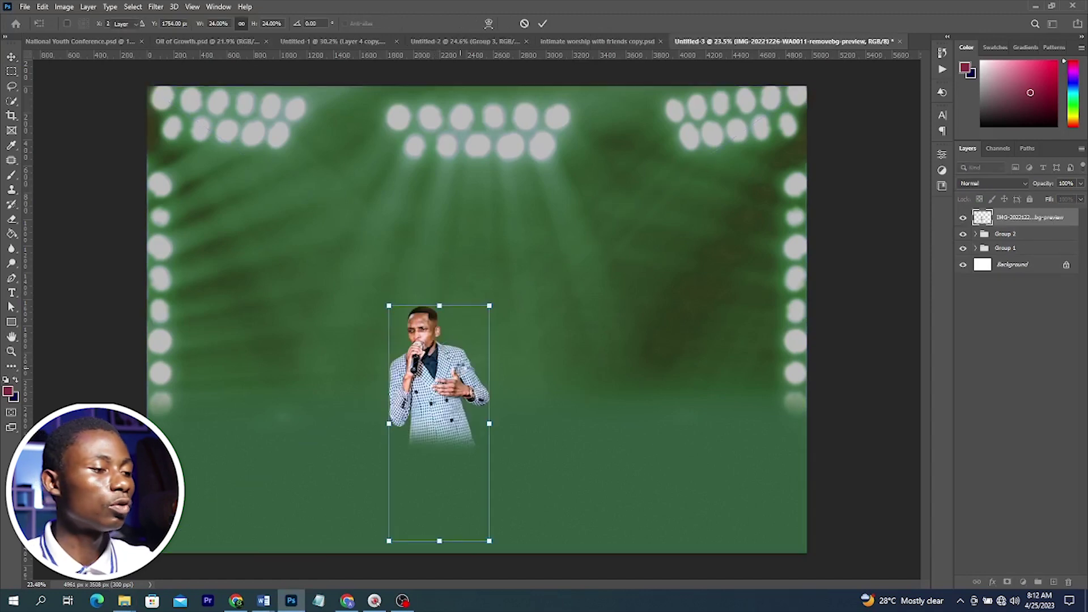
key(Return)
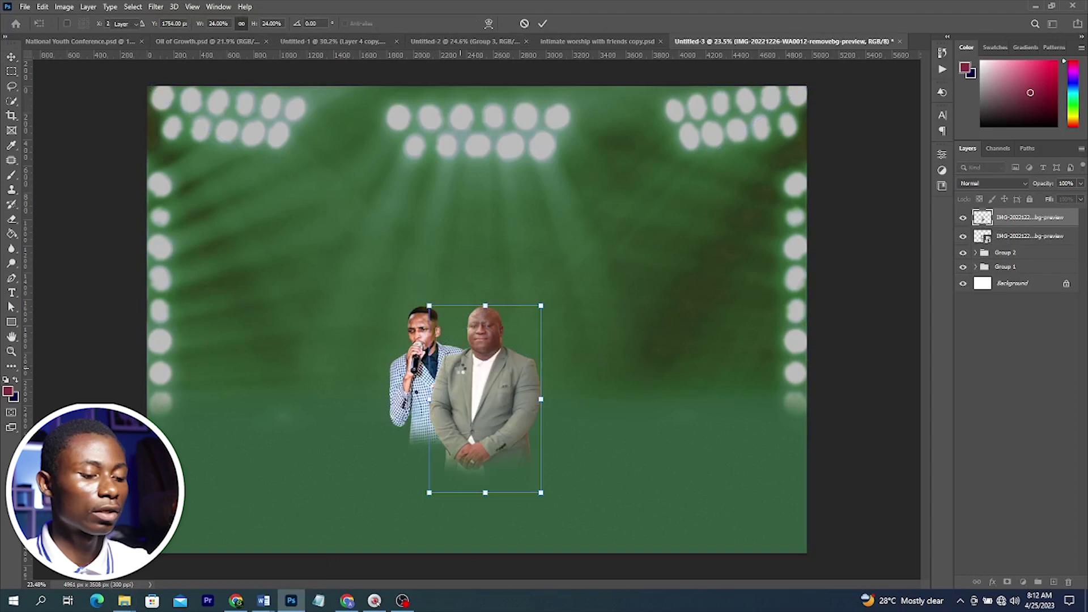
key(Return)
key(Return)
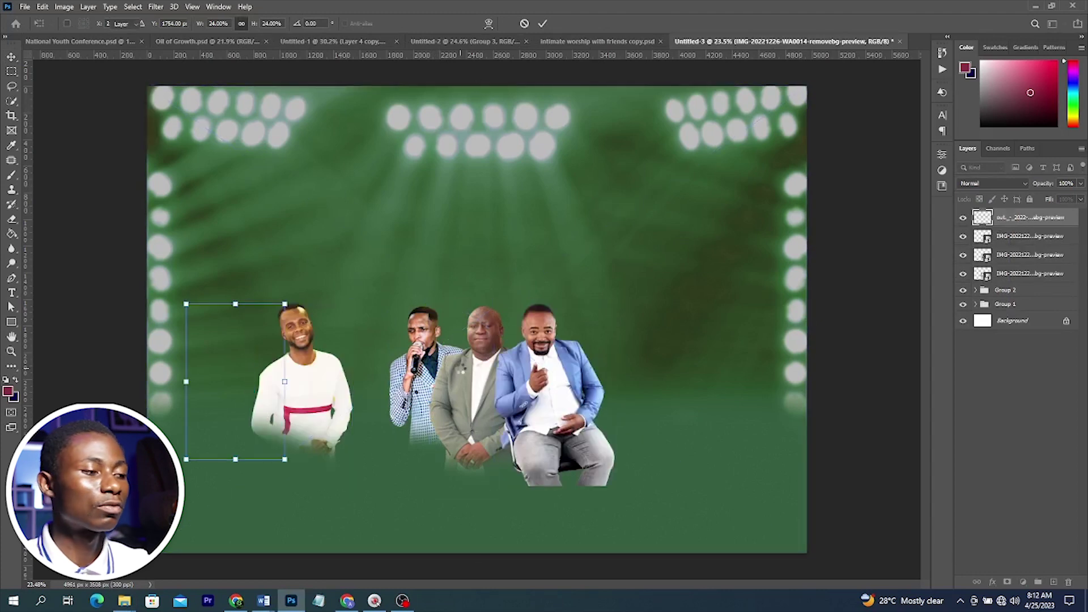
key(Return)
key(Return)
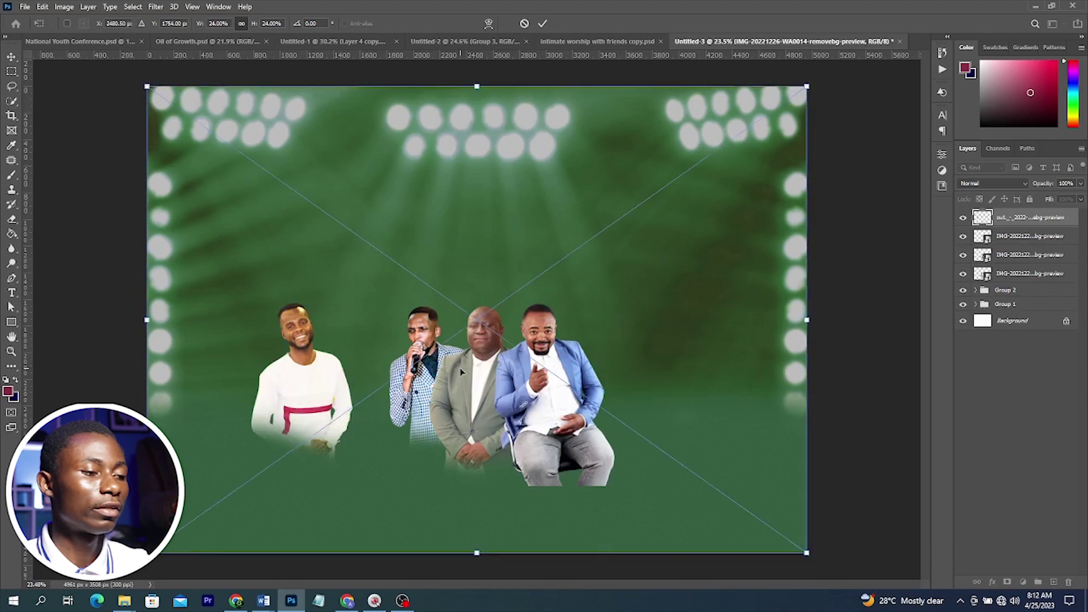
key(Return)
key(Return)
key(Return)
key(Return)
key(Return)
key(Return)
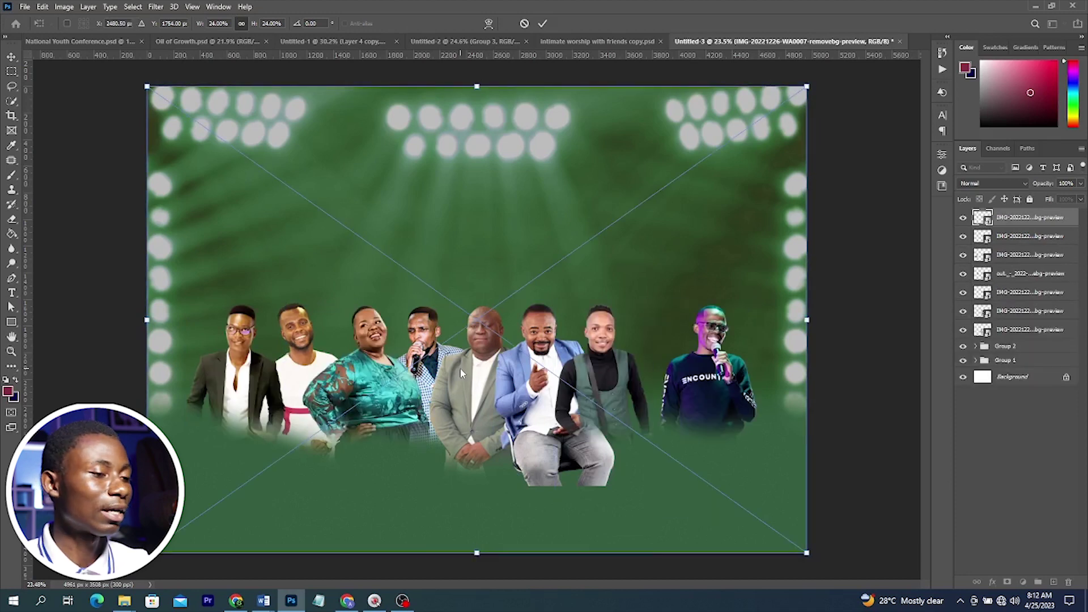
click(848, 280)
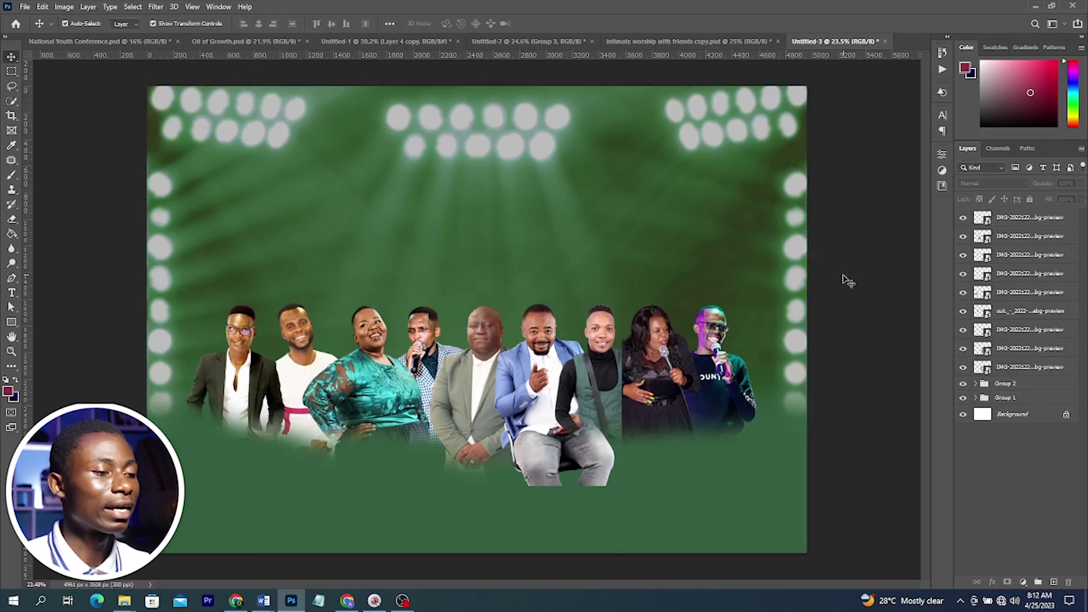
Add a layer mask to the seated man in the blue blazer and fade out his legs with a soft black 700 px brush
click(550, 352)
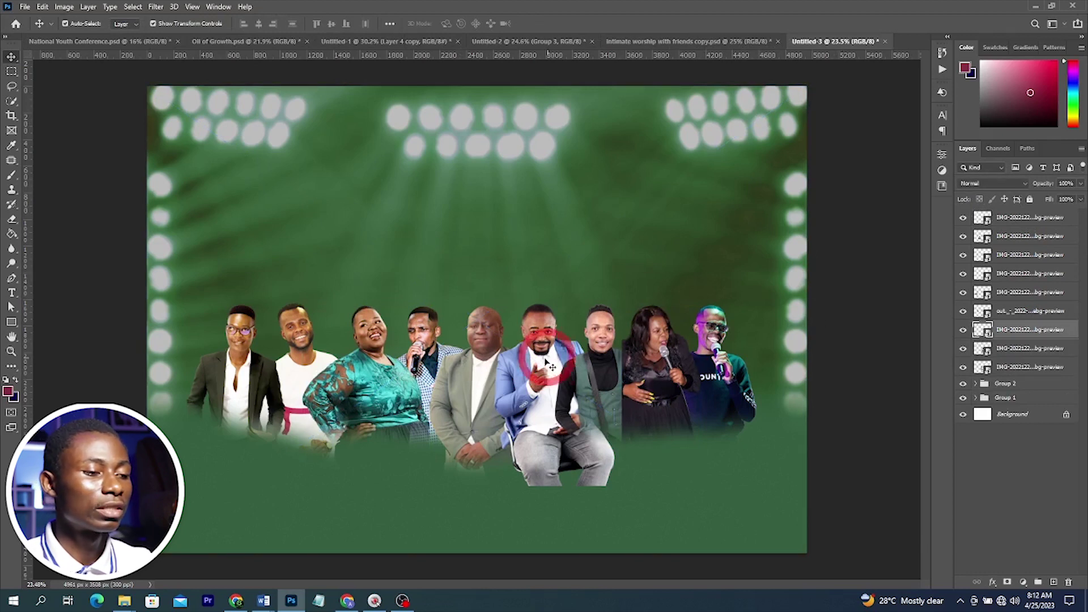
click(1009, 583)
key(d)
key(b)
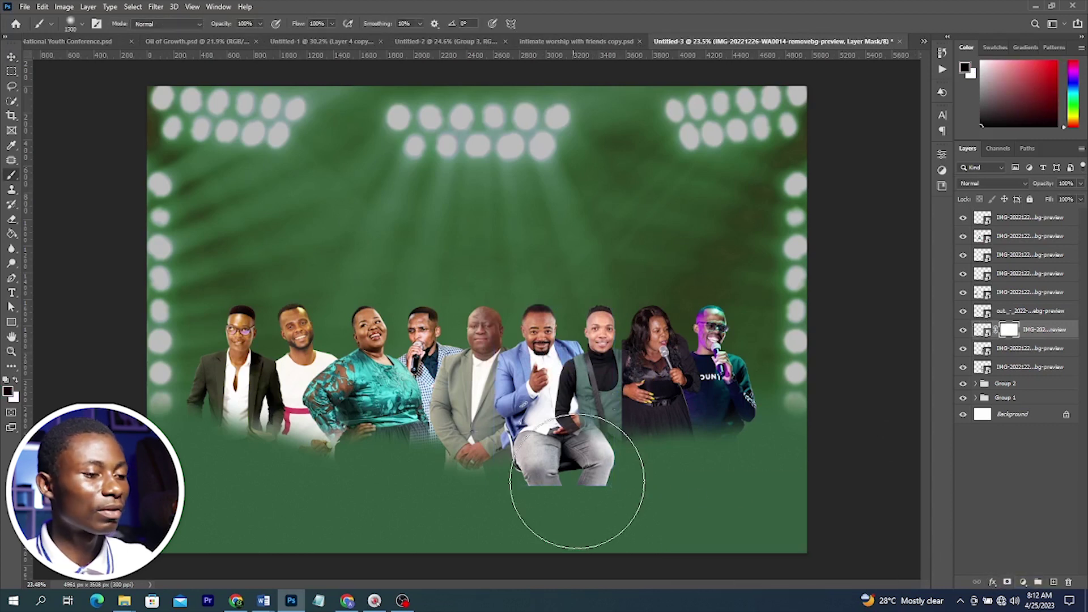
key(bracketleft)
key(bracketleft)
key(bracketleft)
key(bracketleft)
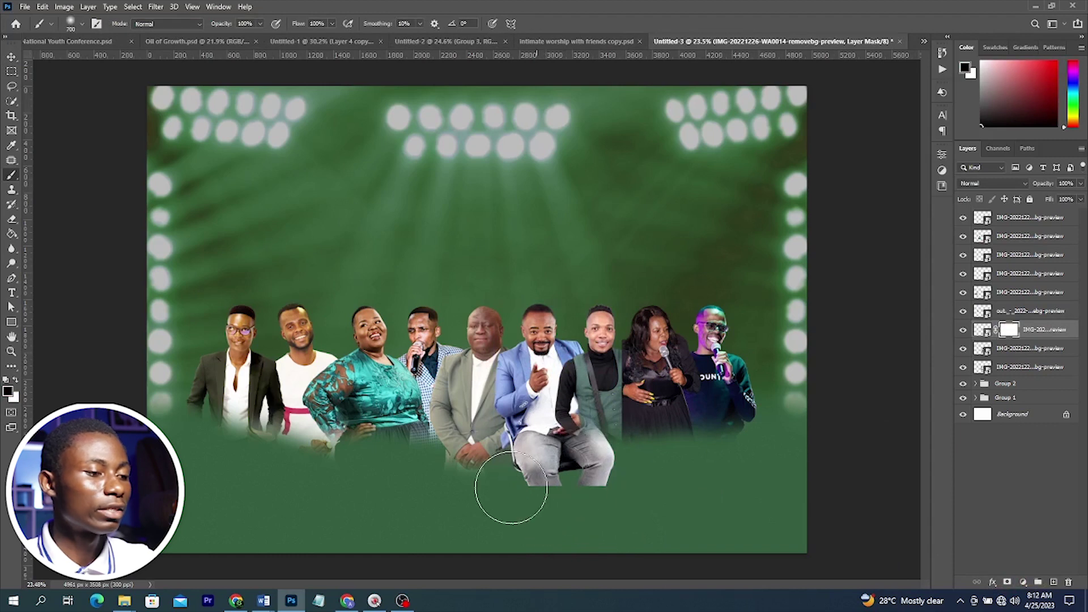
drag(510, 486, 633, 489)
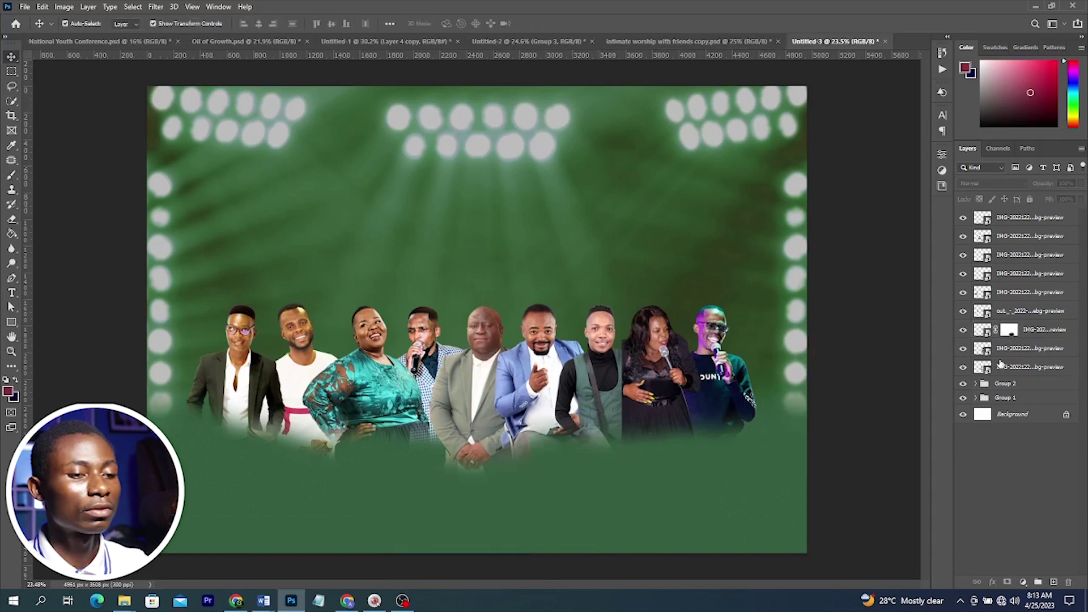
Group all nine cutout photo layers together above the background groups
click(1001, 367)
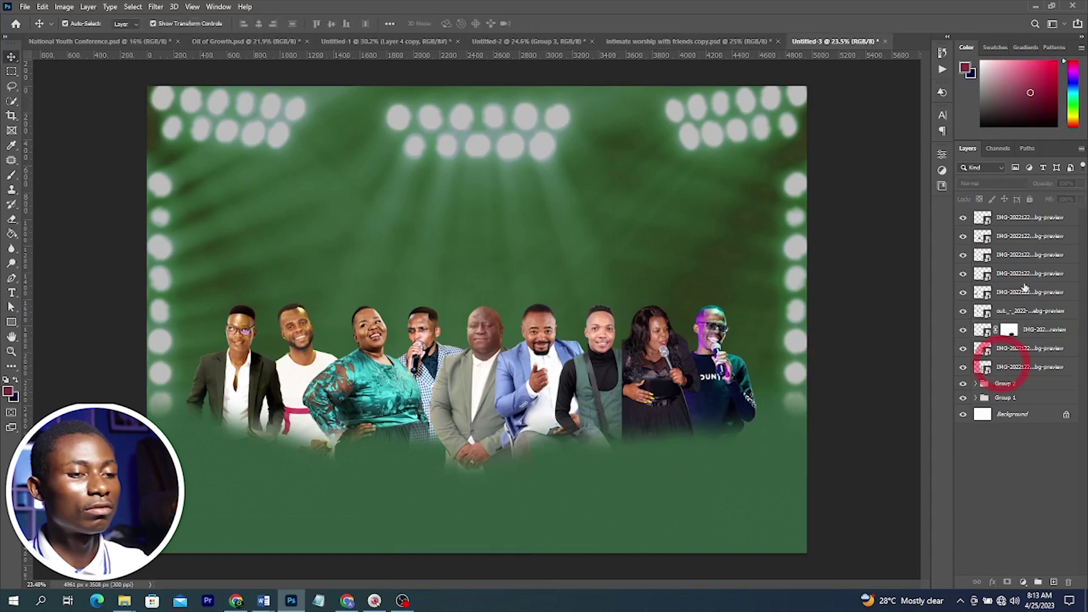
shift+click(1023, 218)
key(ctrl+g)
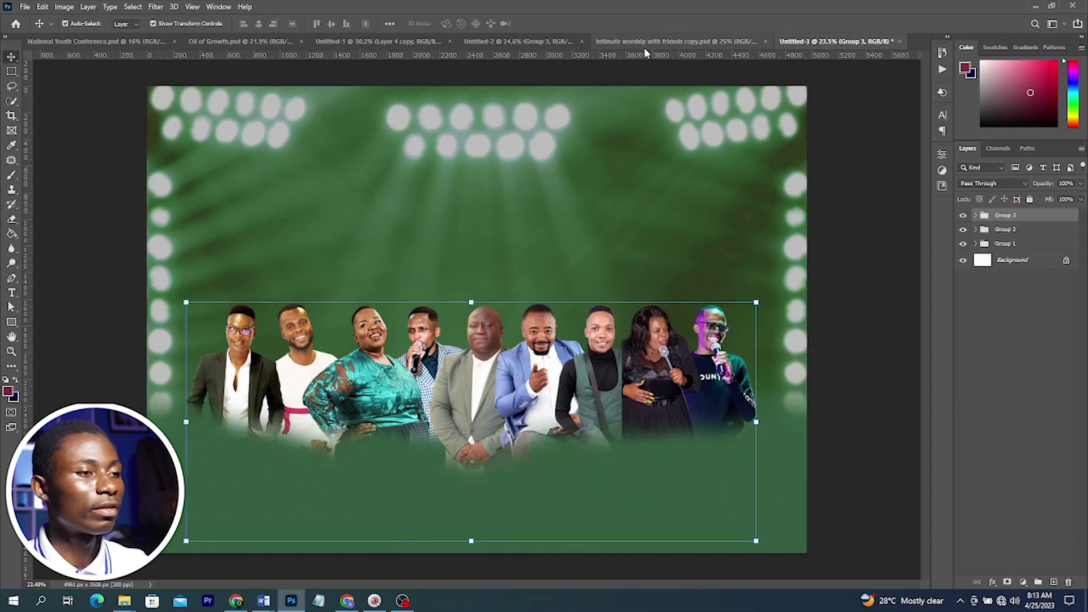
Copy the presenter line text from the top of the Intimate worship with friends copy.psd flyer into Untitled-3
click(645, 44)
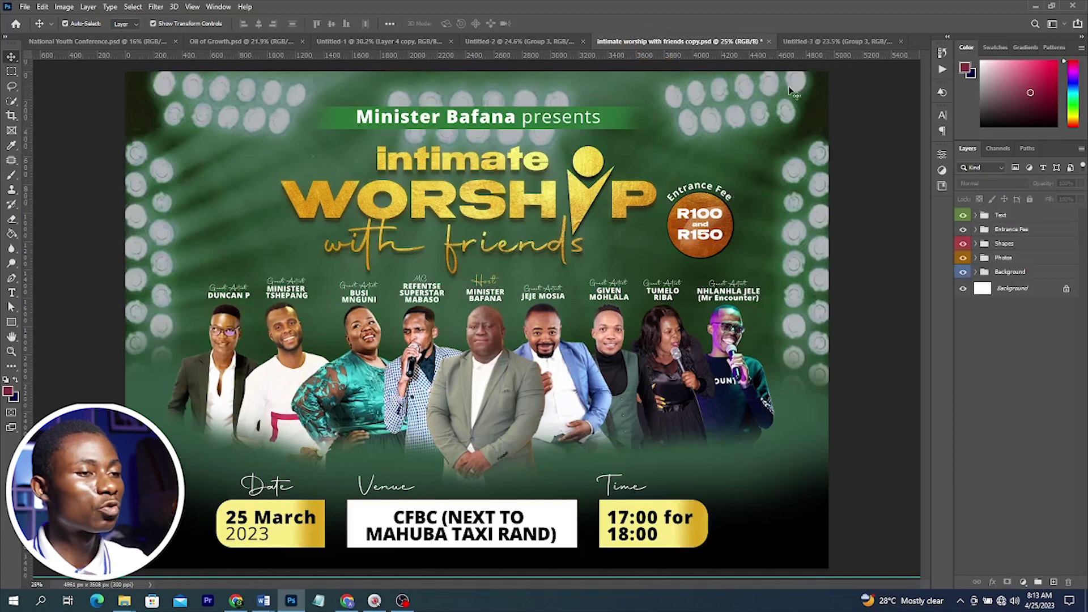
click(513, 228)
click(838, 41)
click(612, 105)
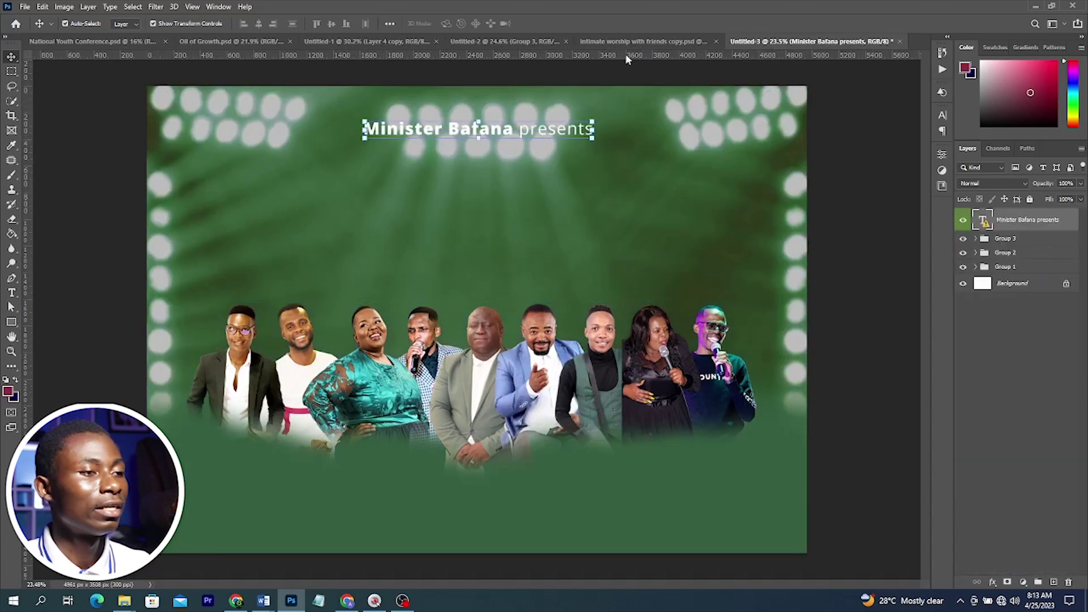
Draw a filled rectangle about 2479 × 188 px over the presenter line text
click(543, 82)
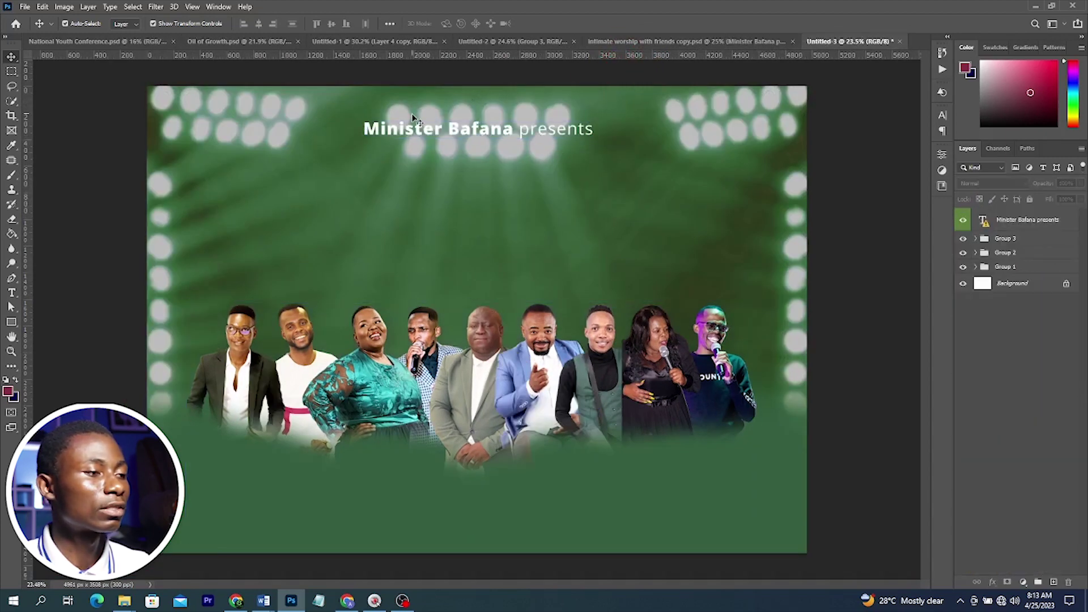
click(10, 321)
drag(351, 116, 680, 140)
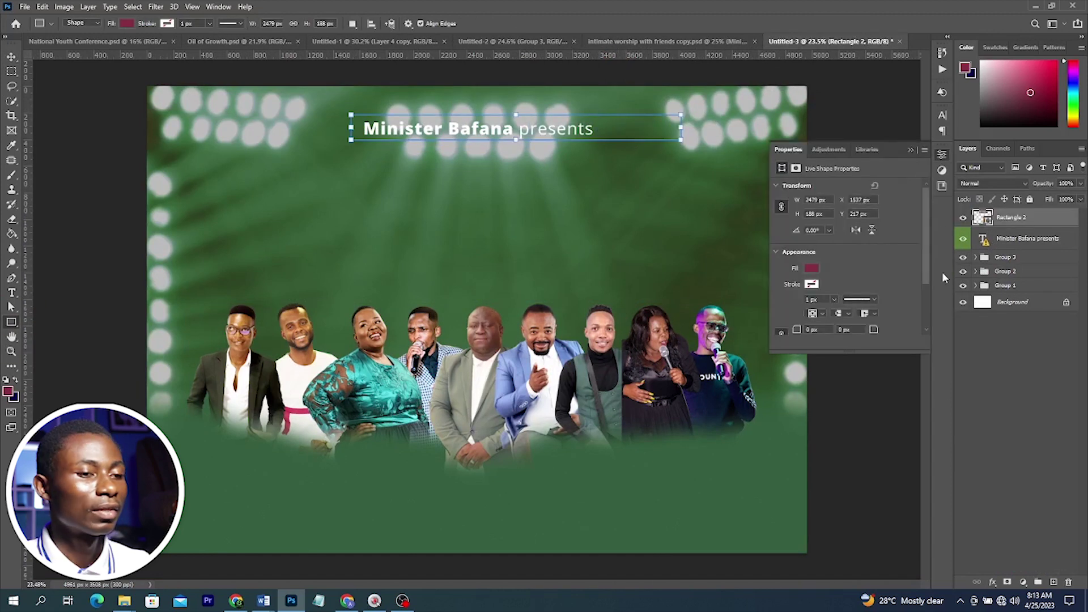
Add a layer mask to the maroon rectangle and fade out both of its ends with a soft black brush
click(1007, 582)
key(d)
key(b)
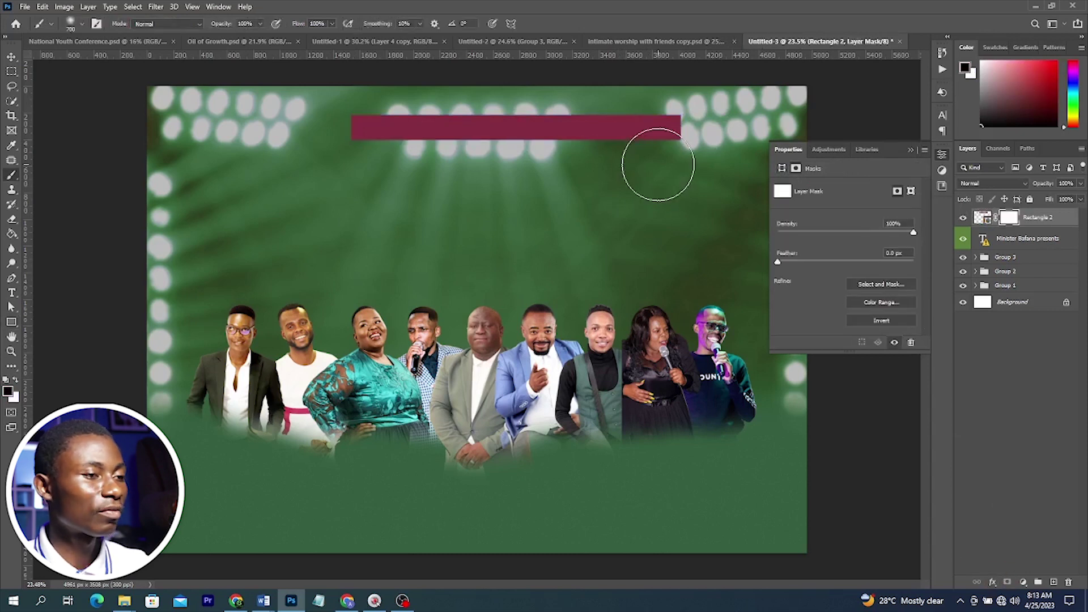
click(688, 134)
click(345, 125)
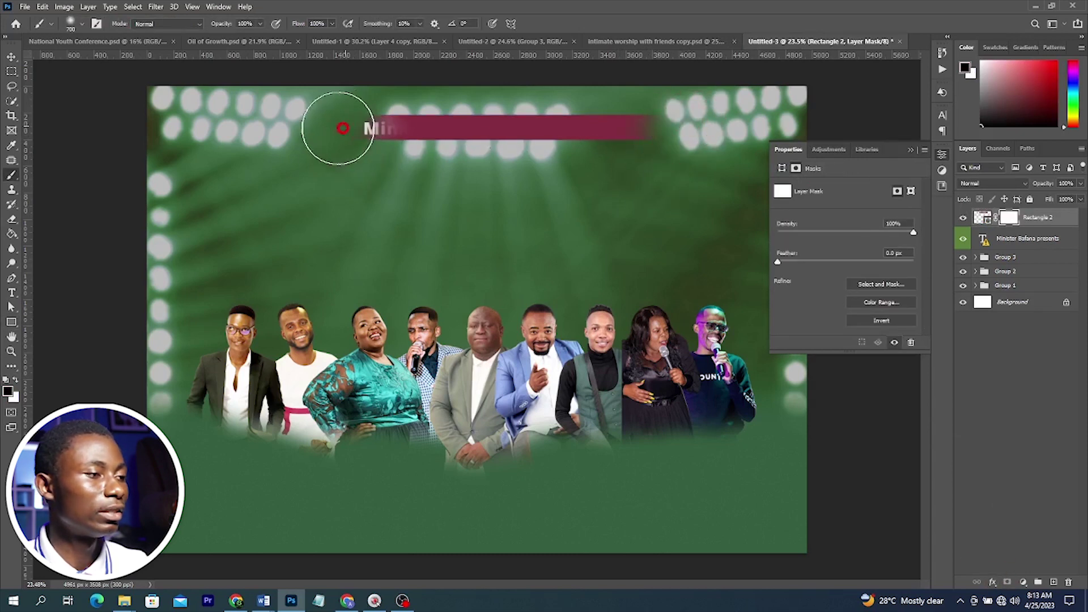
Centre the faded rectangle horizontally on the canvas
key(v)
drag(563, 136, 536, 136)
key(ctrl+a)
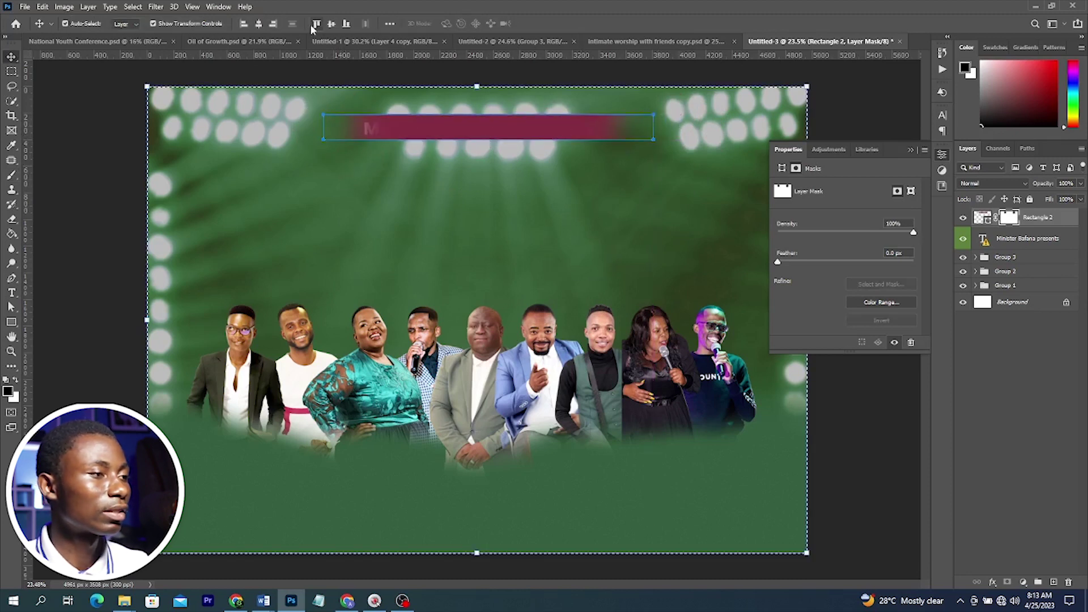
click(259, 23)
key(ctrl+d)
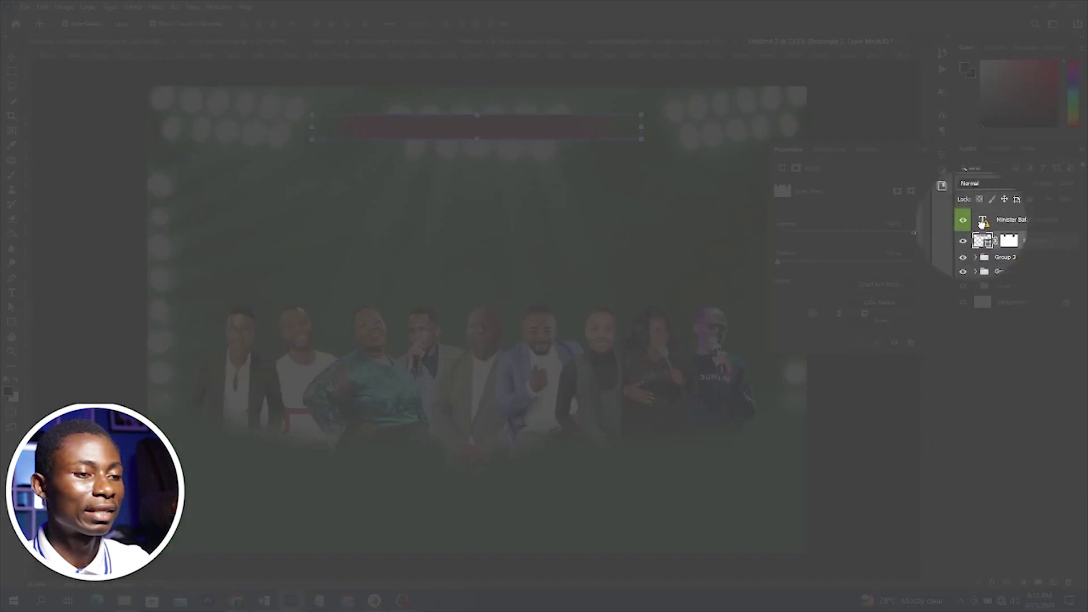
Move the rectangle behind the presenter line text and align their vertical centres
key(ctrl+[)
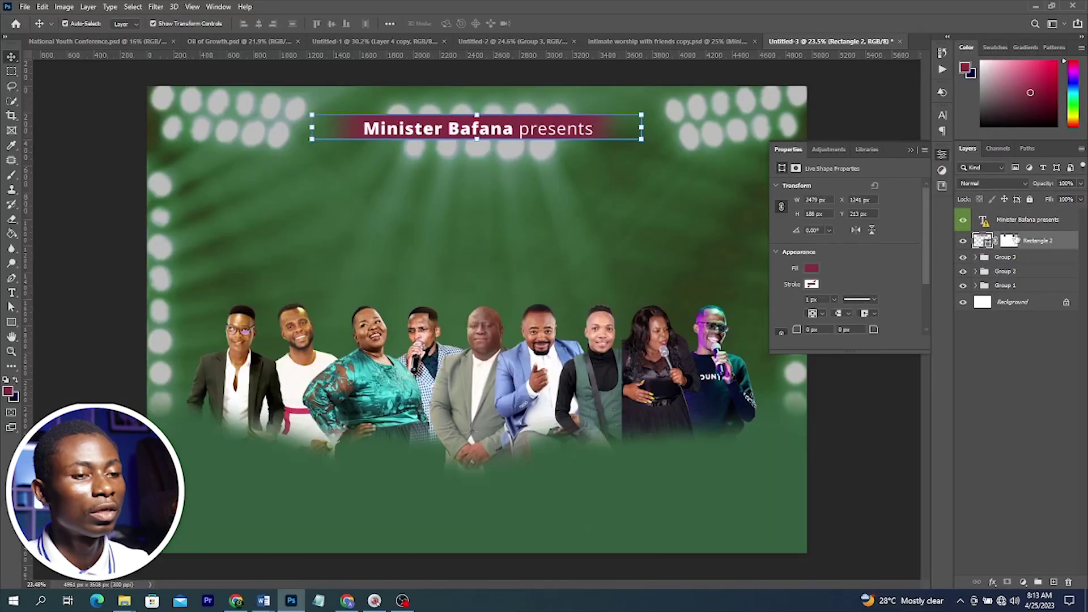
shift+click(1029, 219)
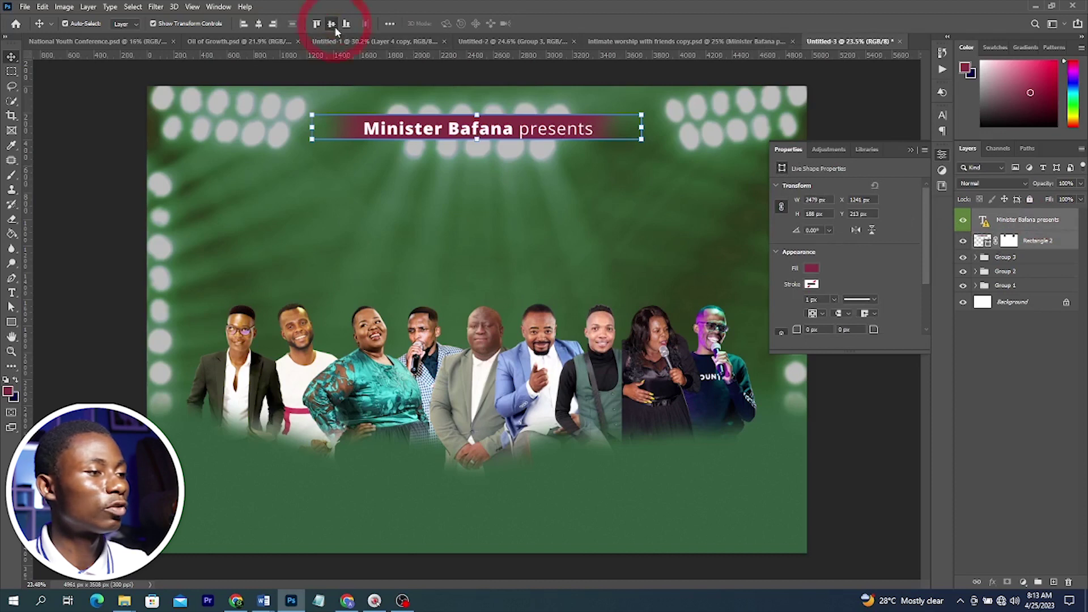
click(335, 26)
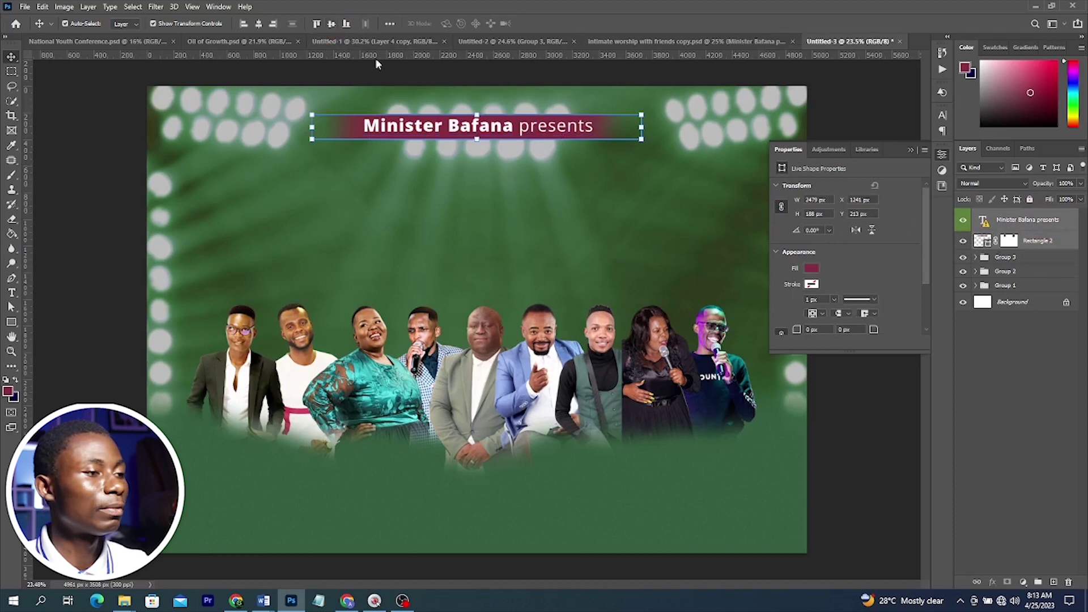
Recolour the rectangle to dark green 2e3c1e, sampled from the background
click(987, 242)
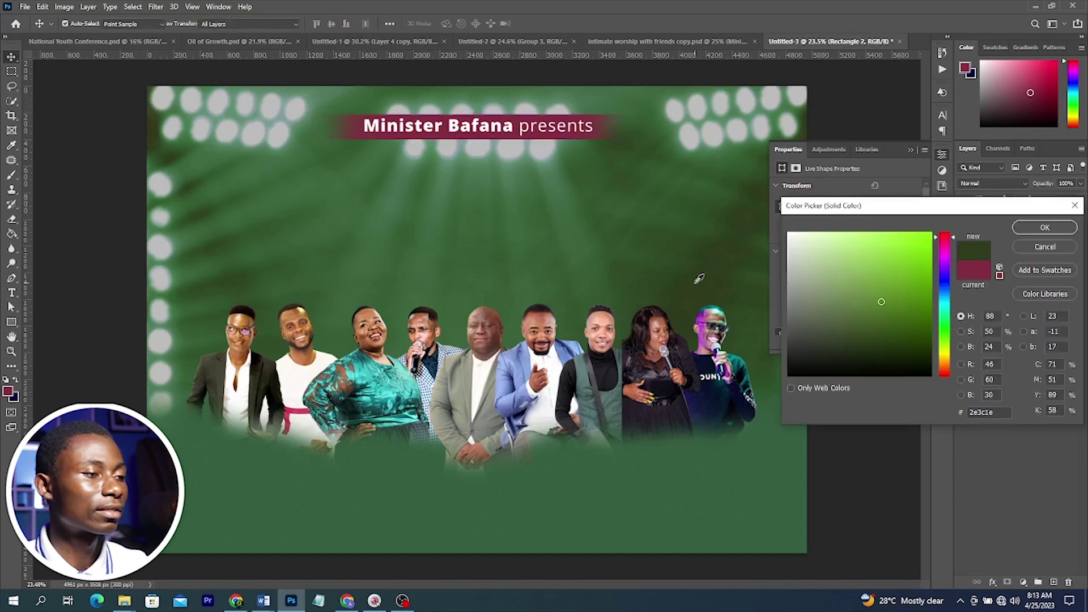
click(1045, 228)
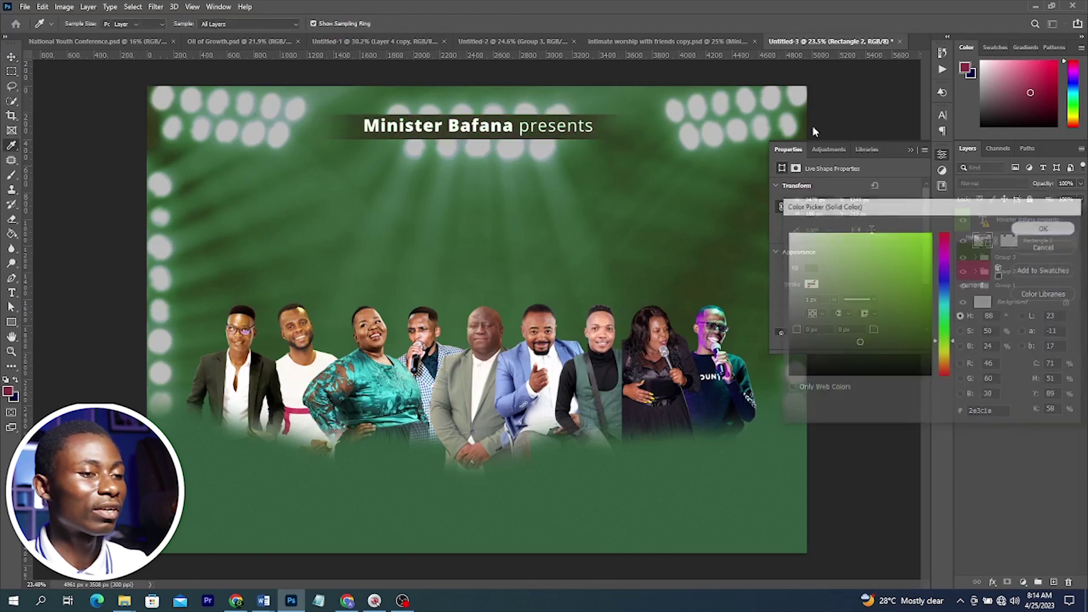
click(911, 150)
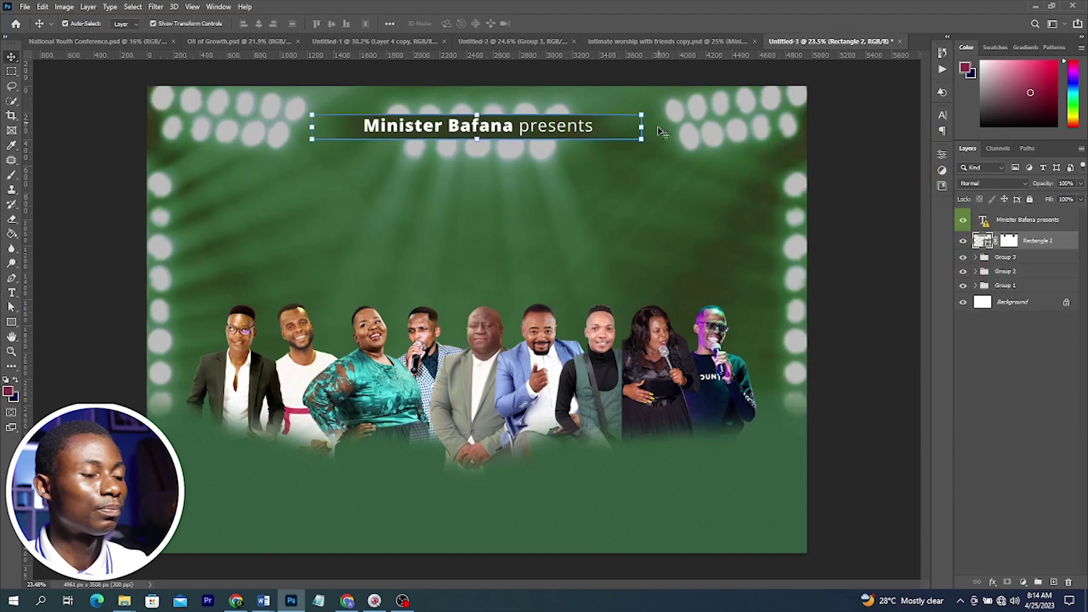
Following the reference flyer, add the text "intimate" below the presenter bar and retype a copy beneath it as "WORSHIP"
click(609, 41)
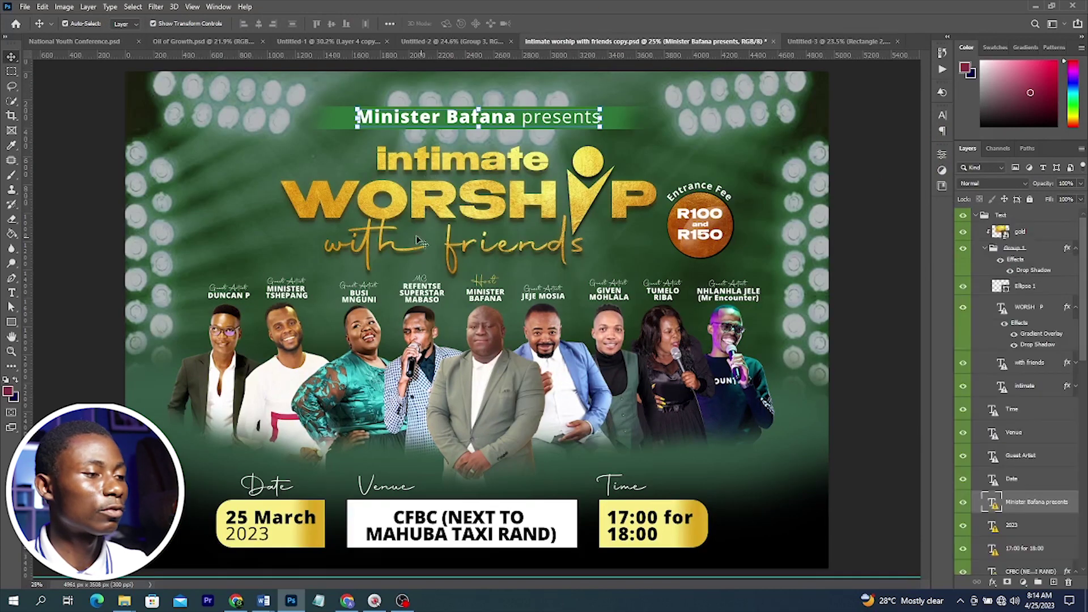
click(836, 39)
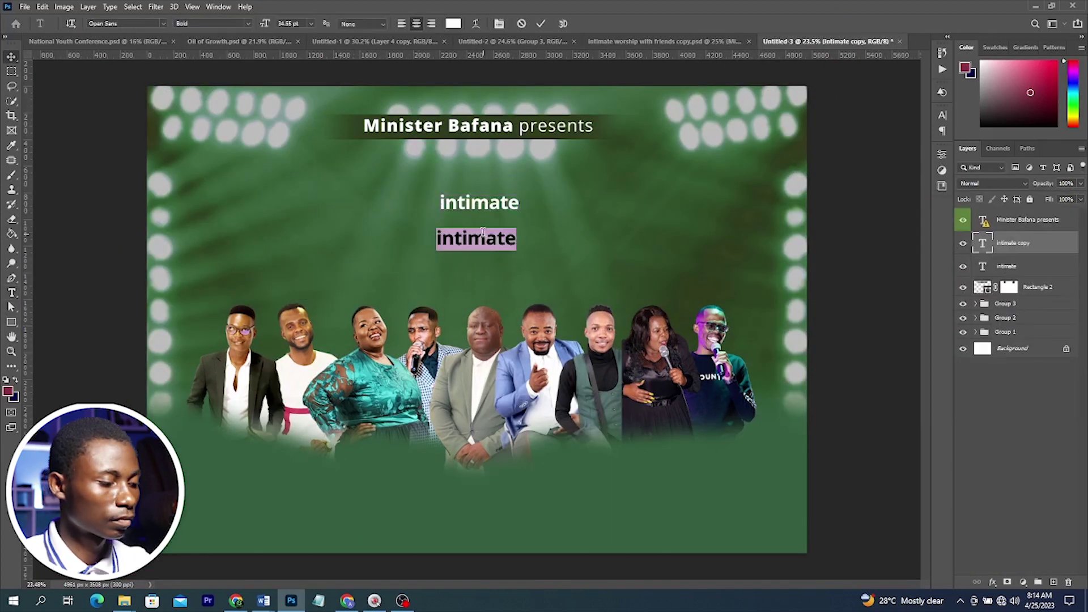
text(WORSHIP)
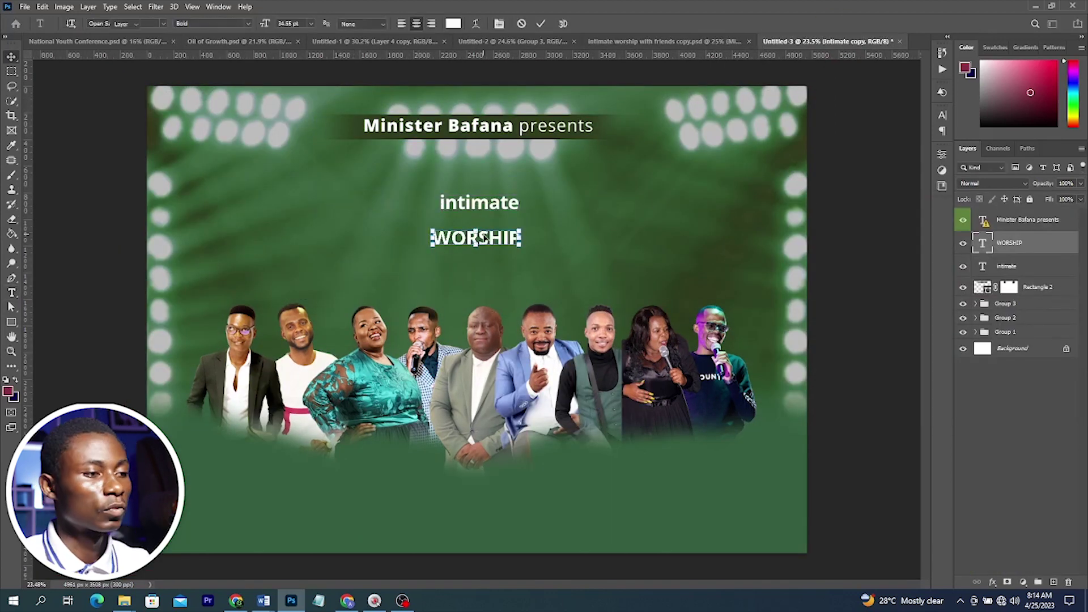
key(ctrl+Return)
Set the font of the WORSHIP text to Benzin-ExtraBold
click(941, 116)
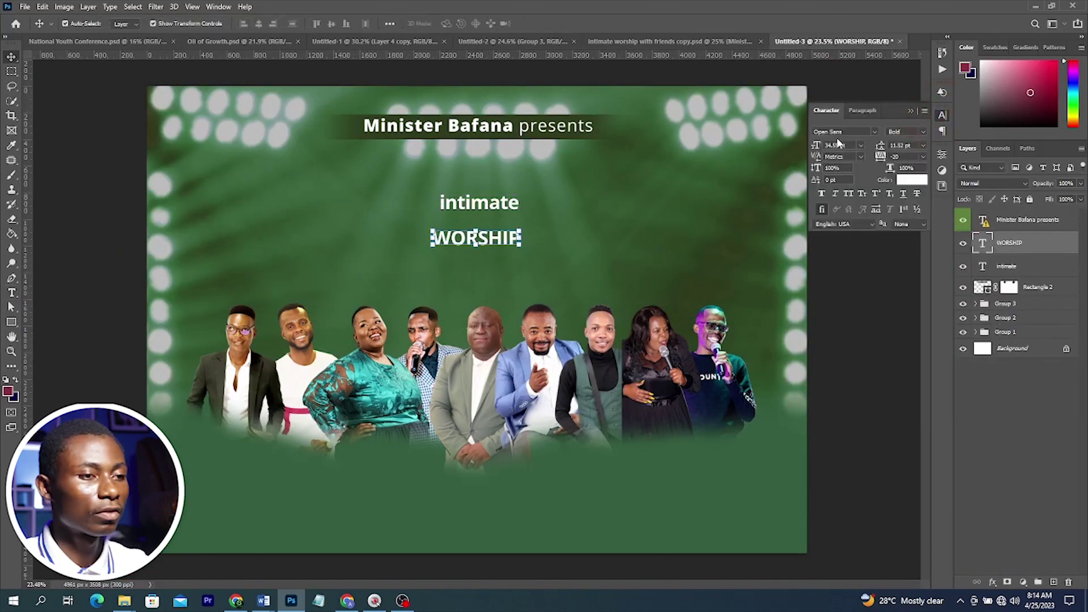
click(874, 132)
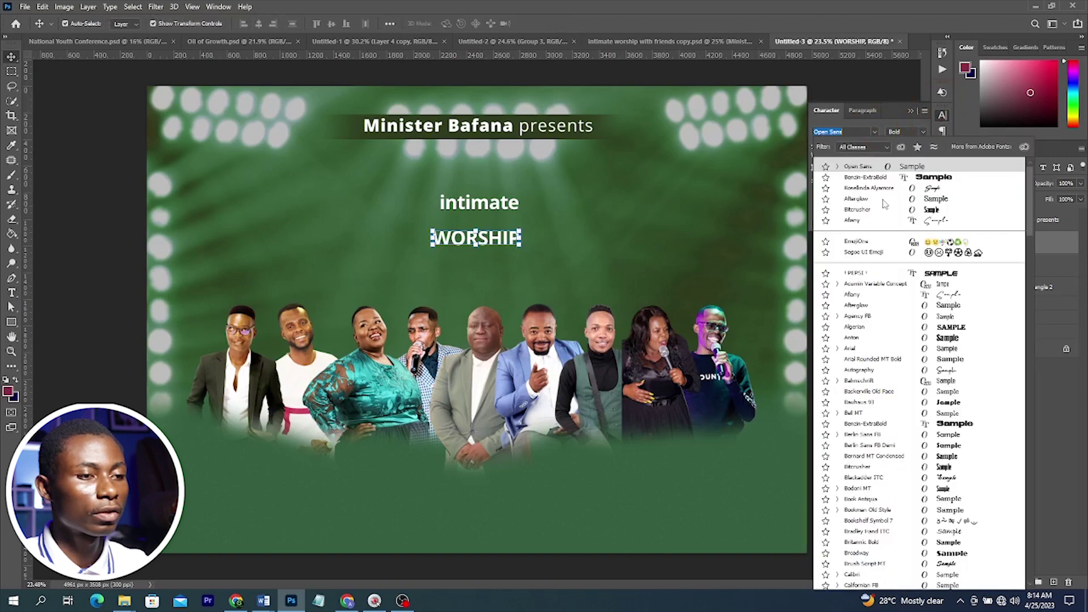
click(866, 177)
key(Return)
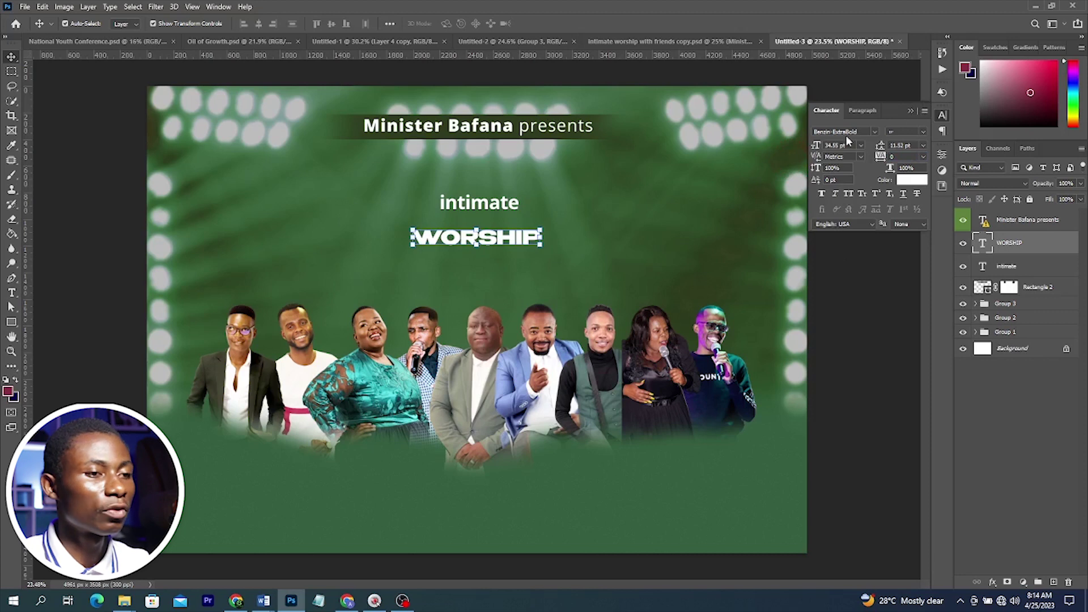
click(912, 111)
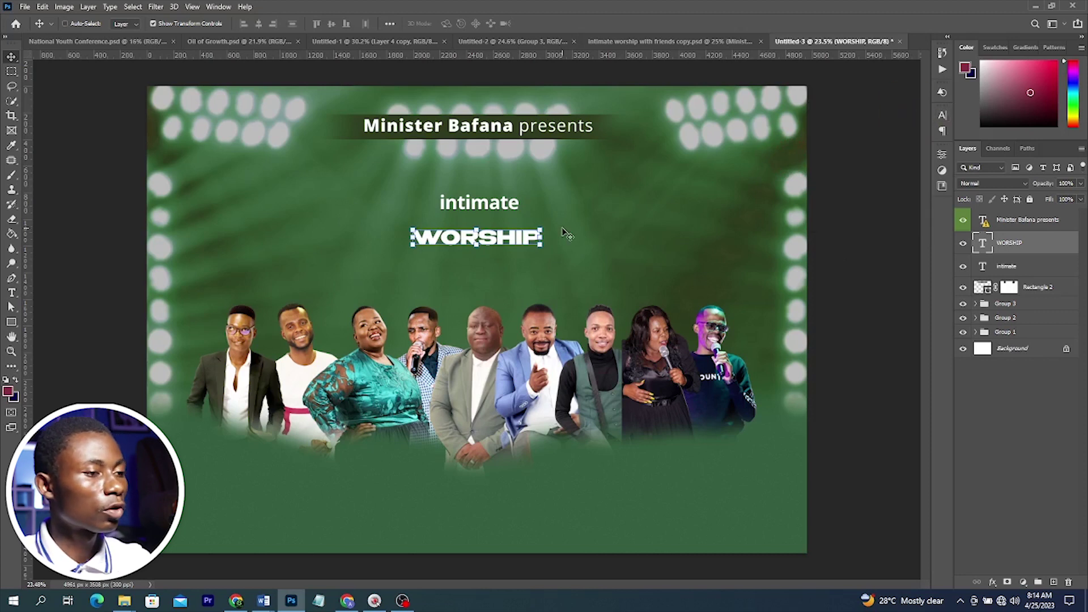
Enlarge the WORSHIP text proportionally to about 258%
key(ctrl+t)
drag(541, 223, 639, 206)
key(Return)
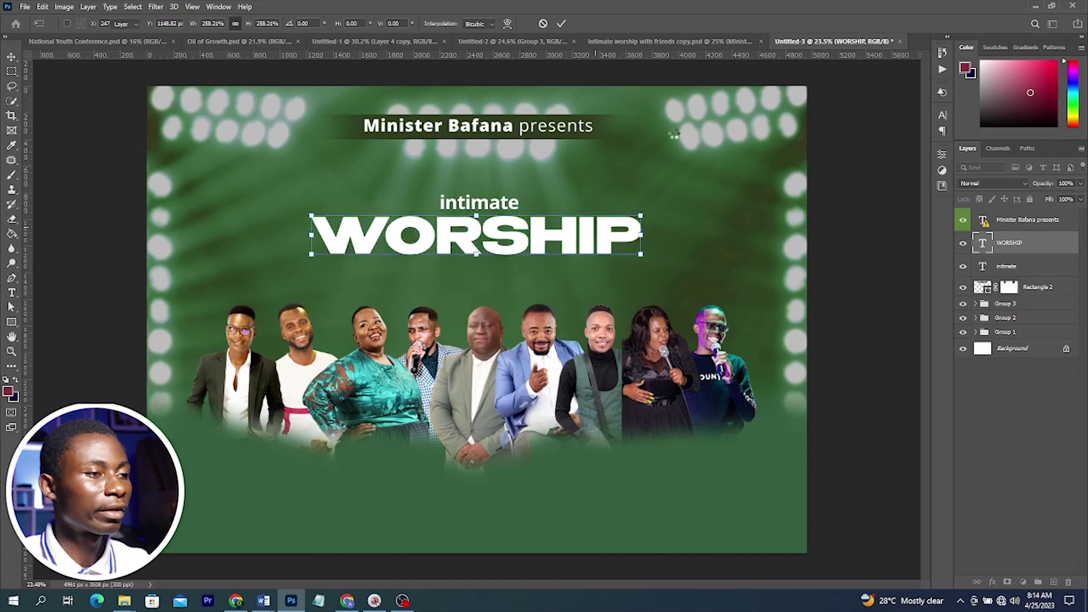
Replace the letter I in WORSHIP with a wide blank gap, as in the reference flyer
click(646, 45)
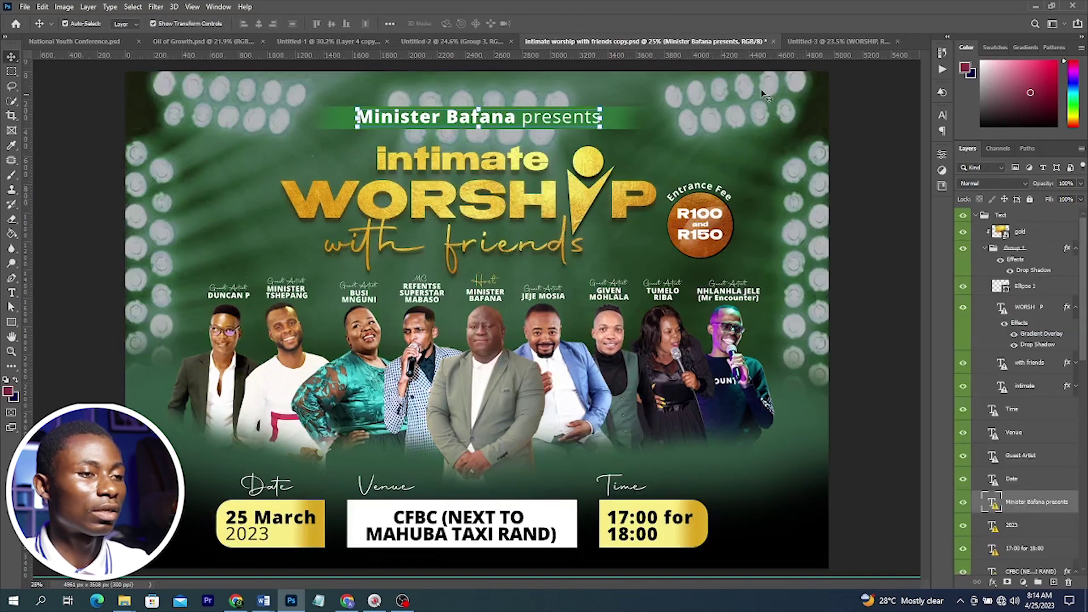
click(839, 42)
key(t)
click(593, 232)
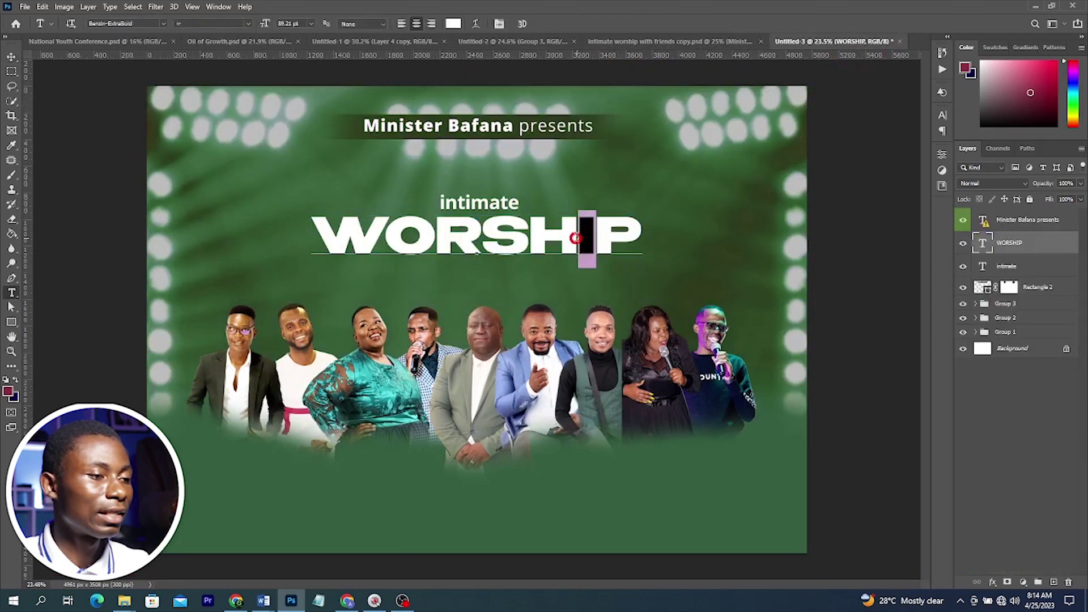
key(BackSpace)
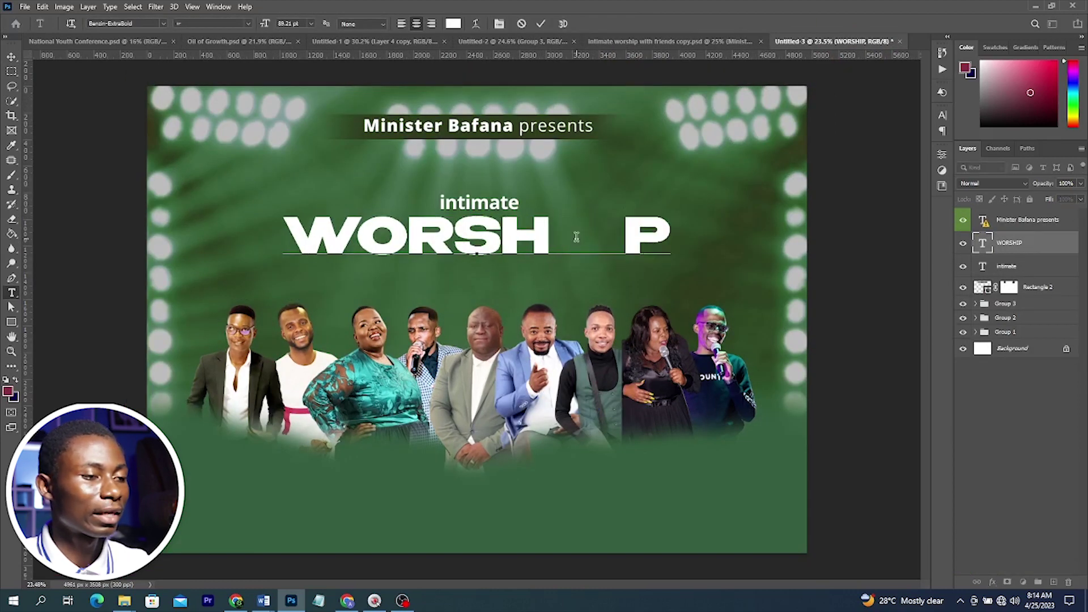
key(ctrl+Return)
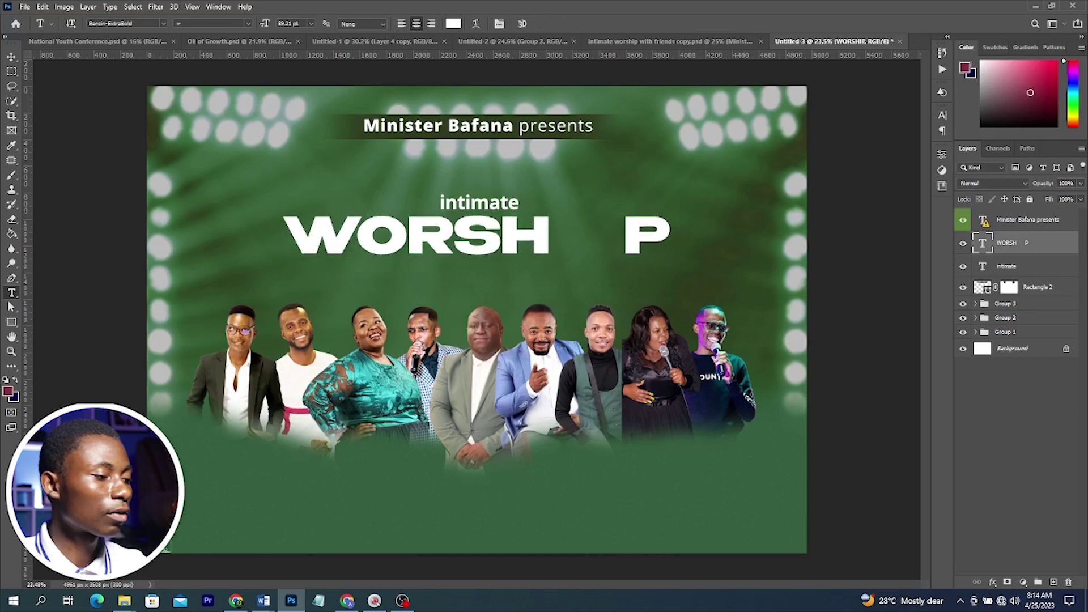
Place the Ellipse 1 figure from File Explorer's 2nd Design folder into the Untitled-3 flyer at its default placement
mouse_move(124, 601)
click(182, 553)
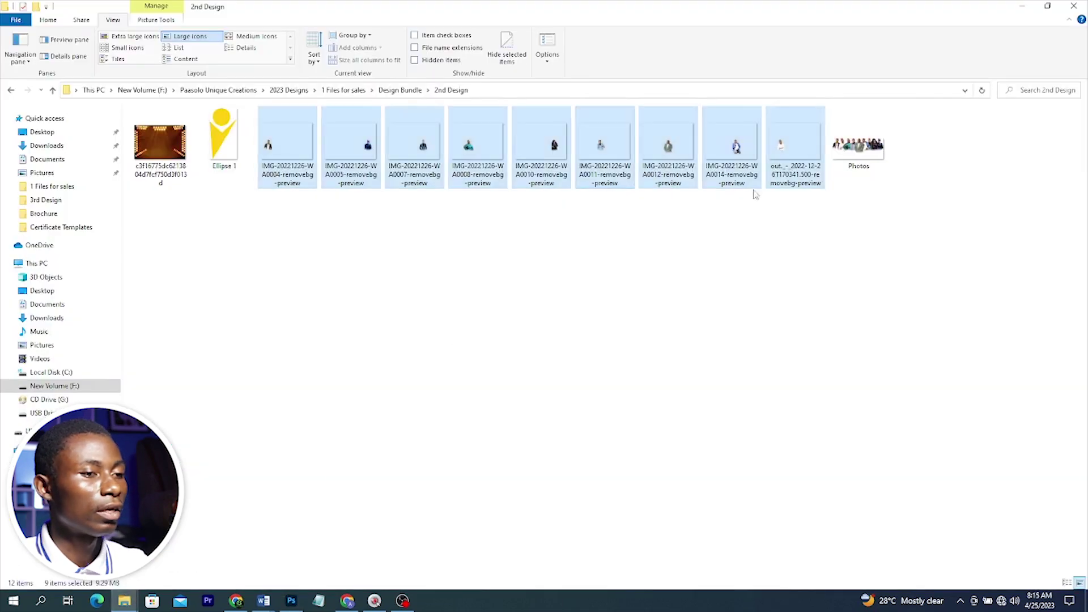
click(221, 141)
drag(271, 406, 453, 417)
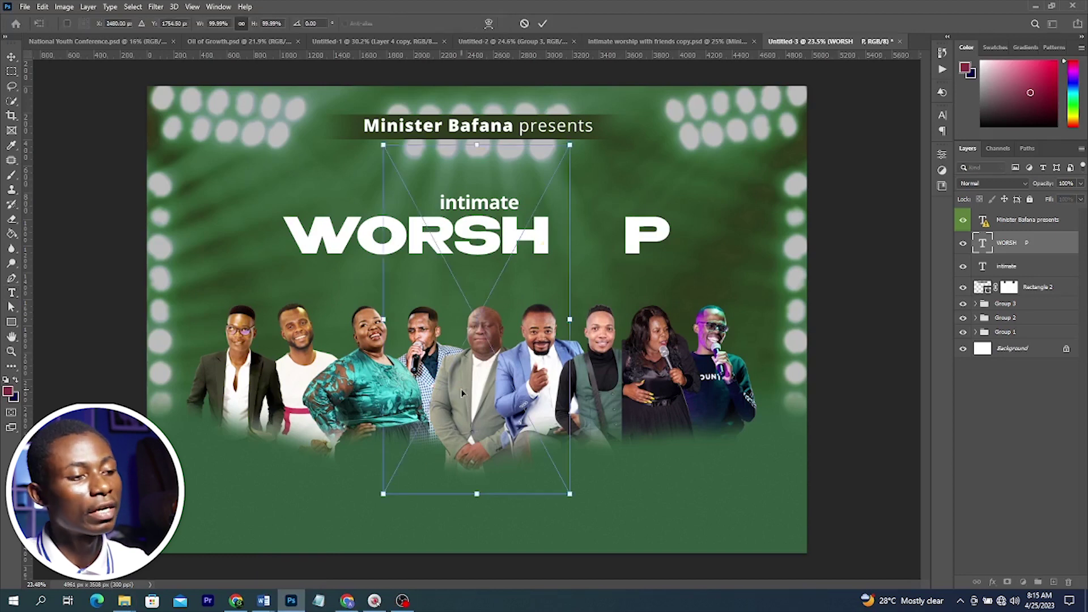
key(Return)
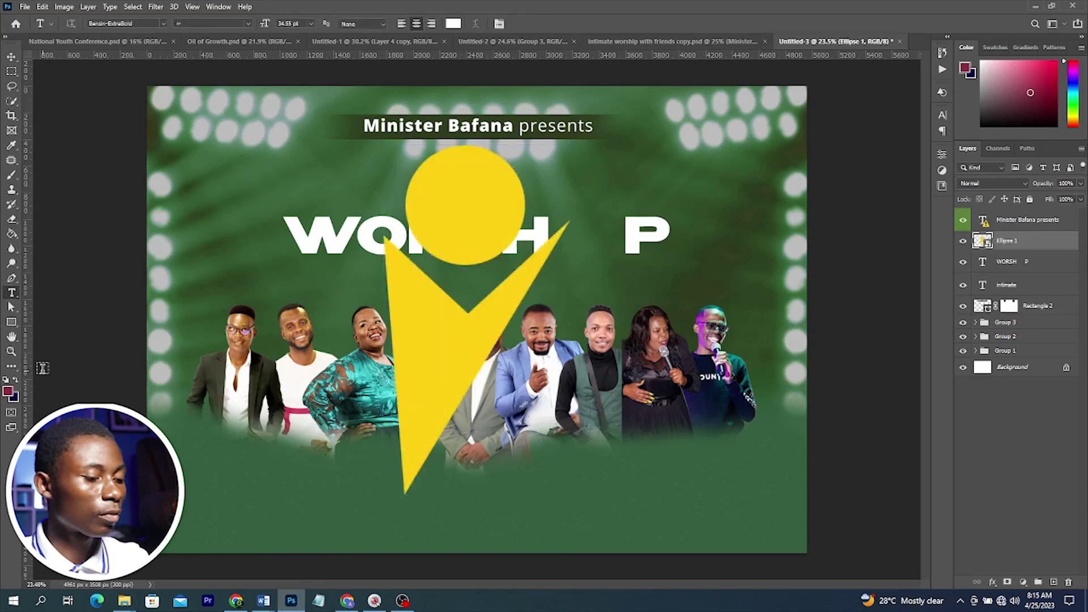
Draw a trial V-shaped body with the Pen tool beside the yellow figure and delete it
key(p)
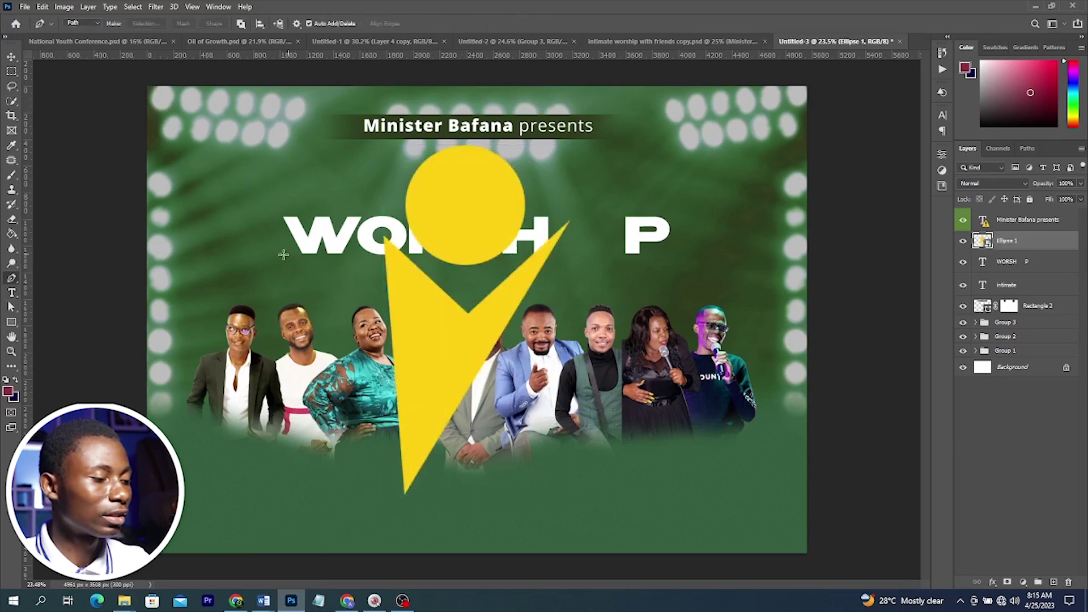
click(238, 245)
click(295, 327)
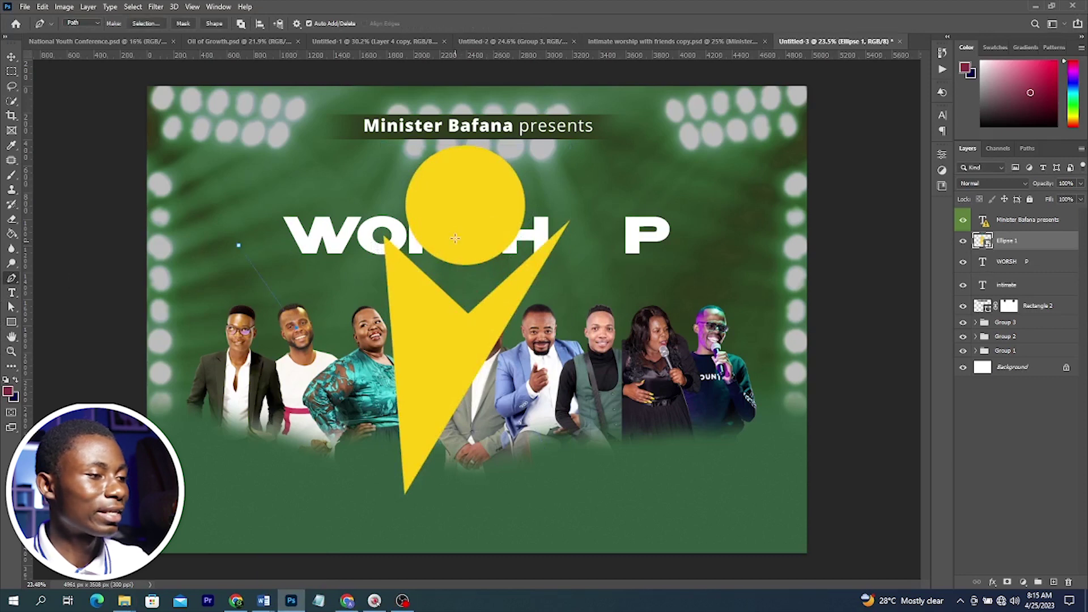
click(446, 219)
click(276, 484)
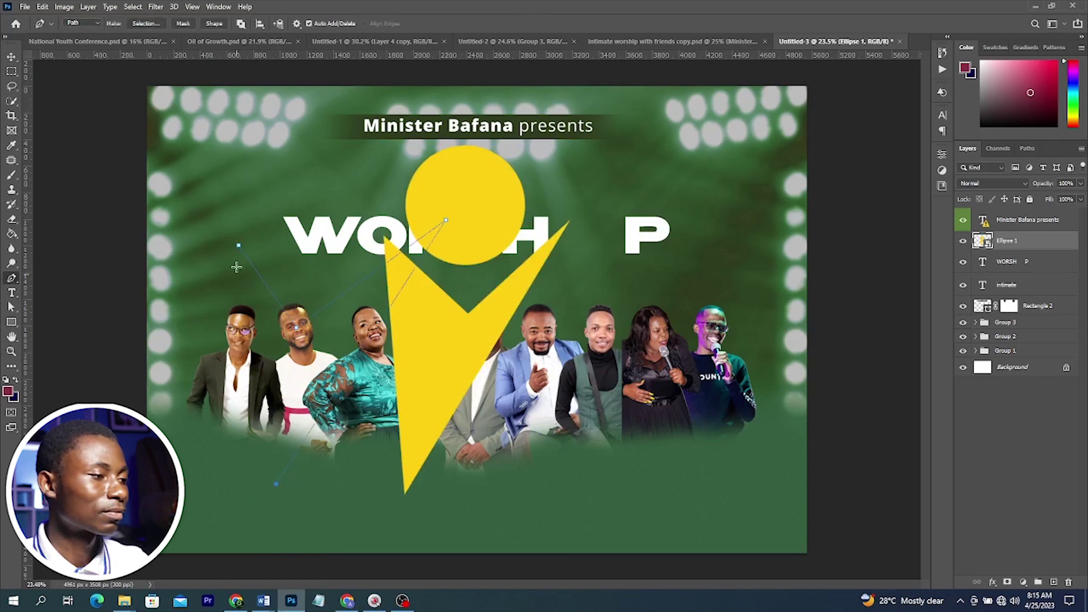
click(238, 246)
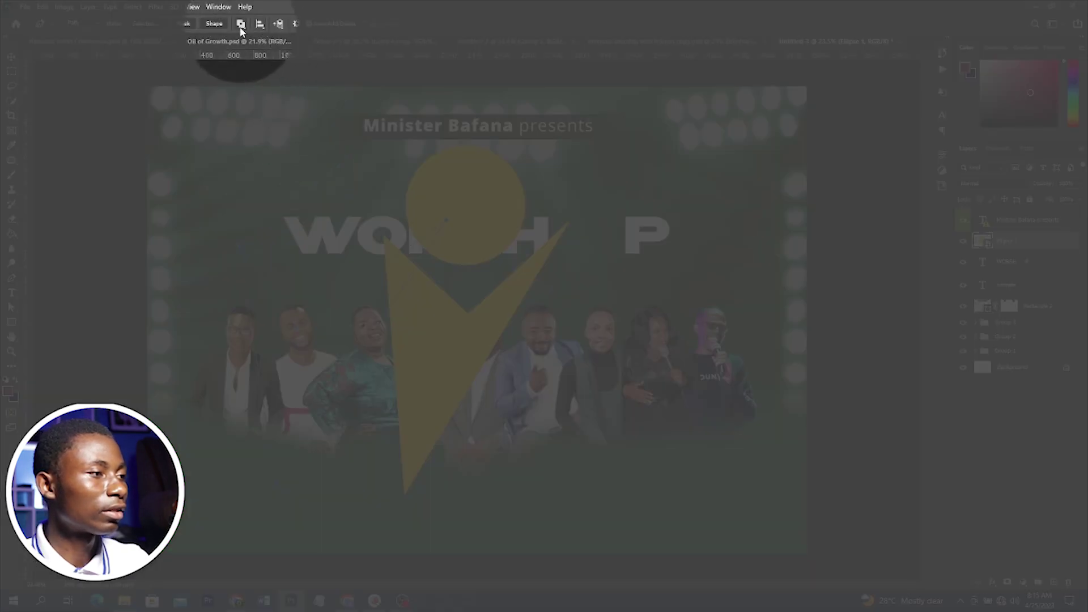
click(214, 24)
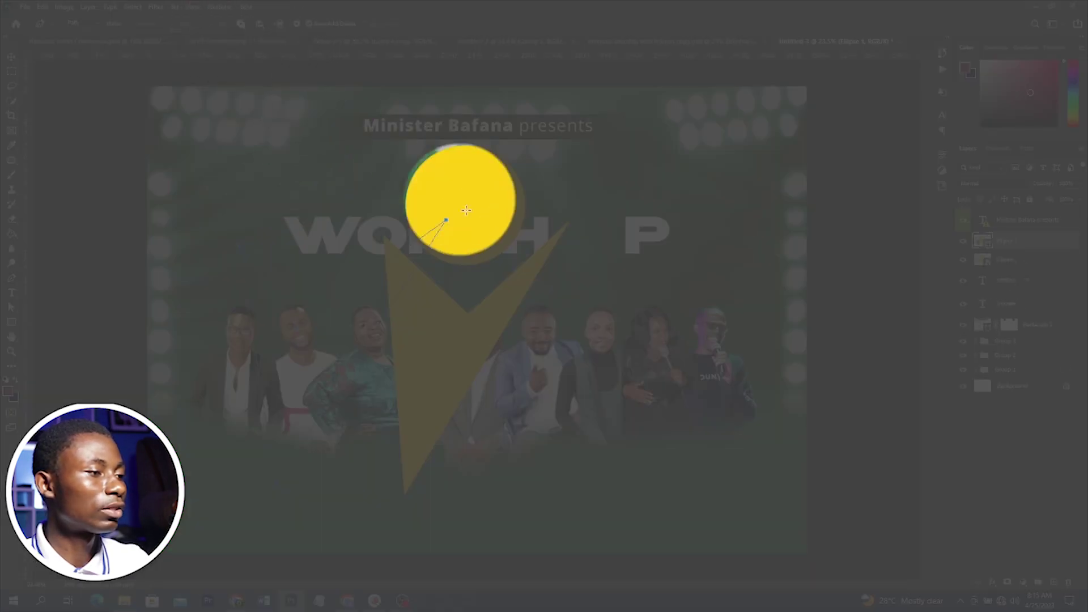
key(v)
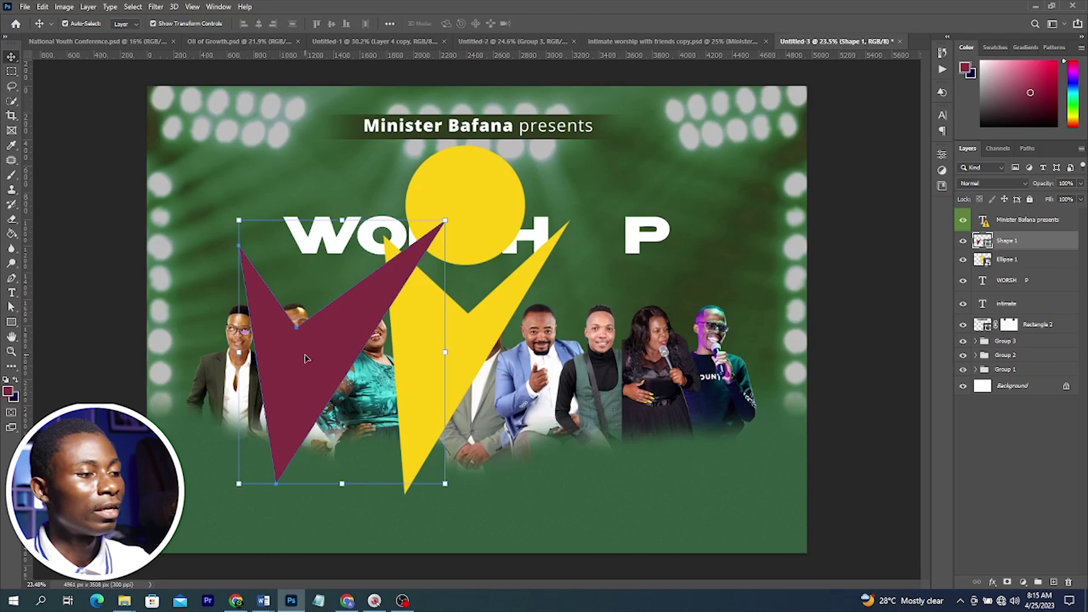
drag(305, 358, 552, 320)
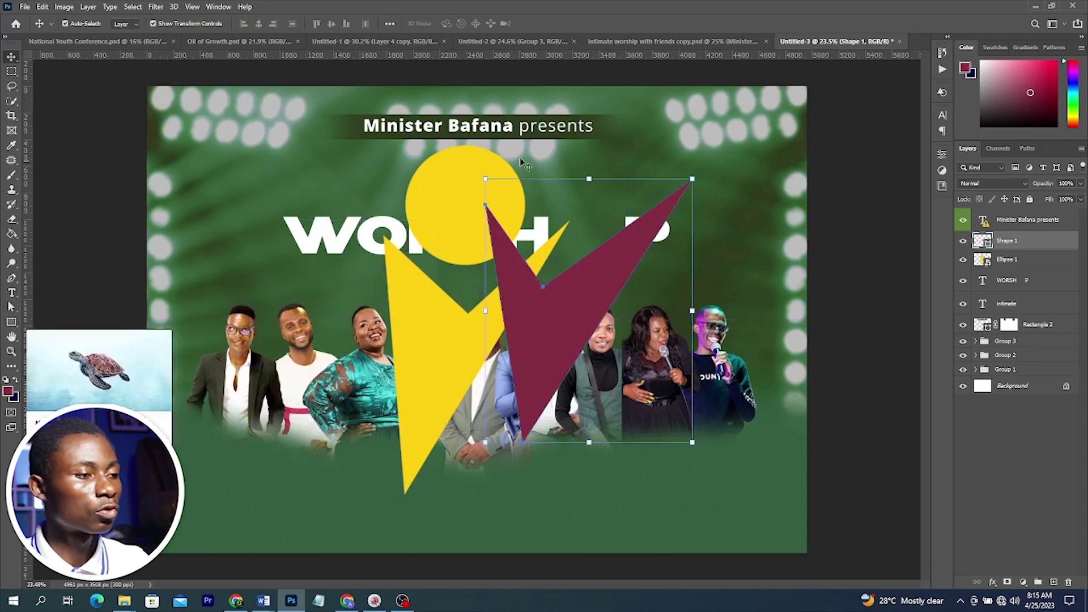
key(Delete)
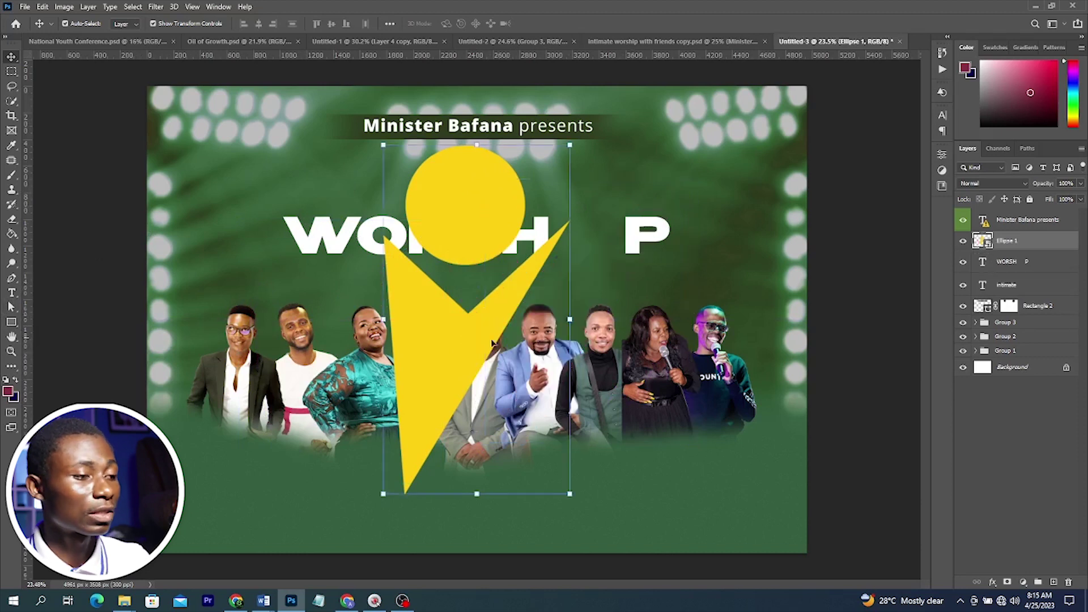
Scale the yellow figure to about 32% and place it in the gap between H and P of WORSHIP
drag(481, 332, 595, 222)
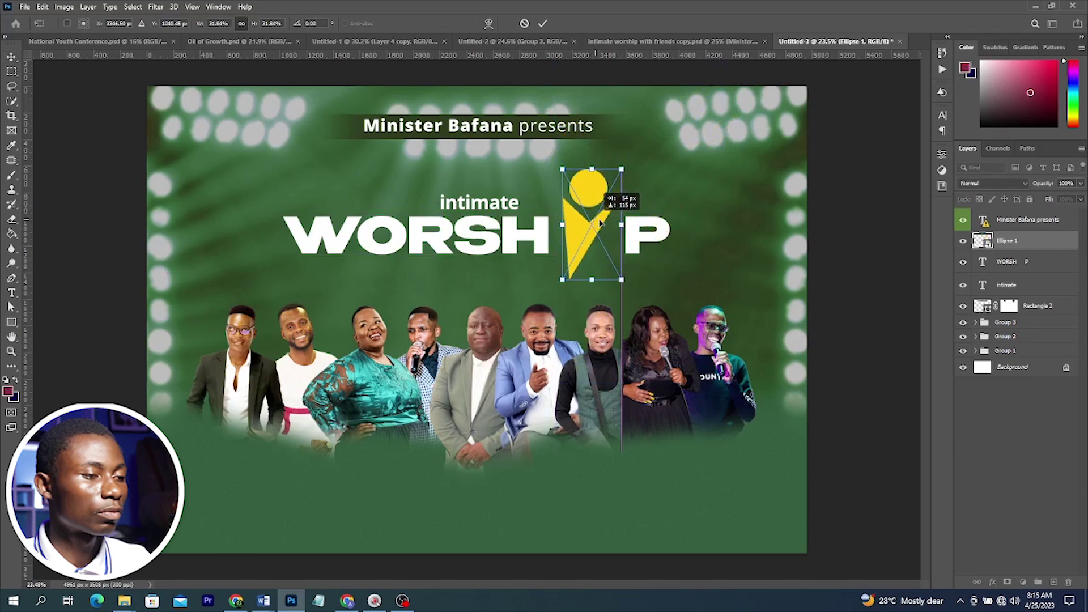
key(Return)
Enlarge the "intimate" text to about twice its size, keeping it above WORSHIP and beside the yellow figure's head
click(494, 206)
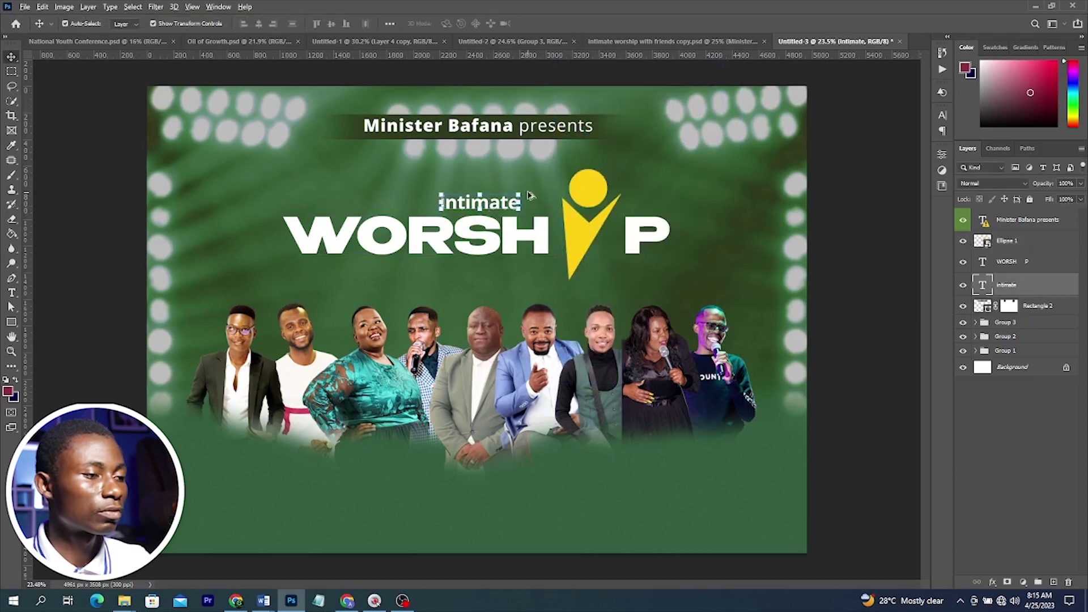
key(ctrl+t)
drag(521, 194, 560, 171)
key(Return)
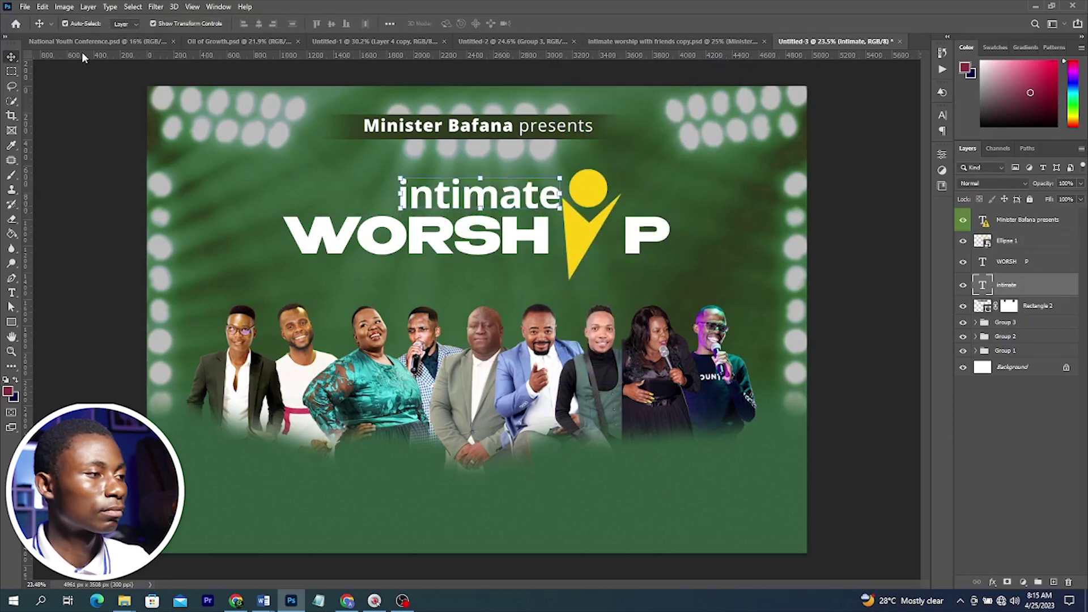
Set the font of the "intimate" text to Benzin-ExtraBold
click(737, 41)
click(804, 42)
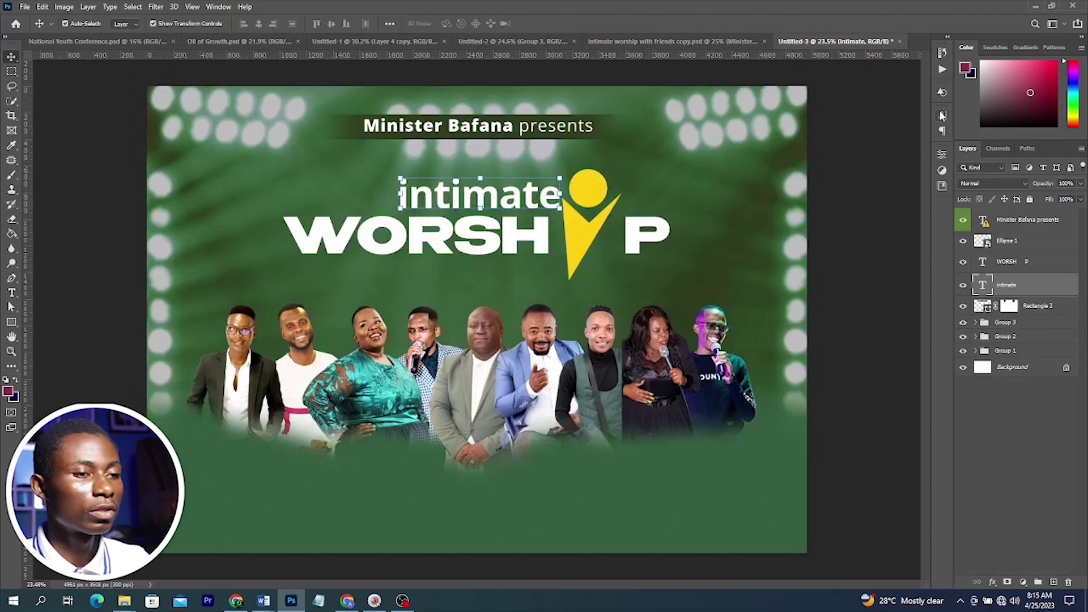
click(941, 115)
click(874, 130)
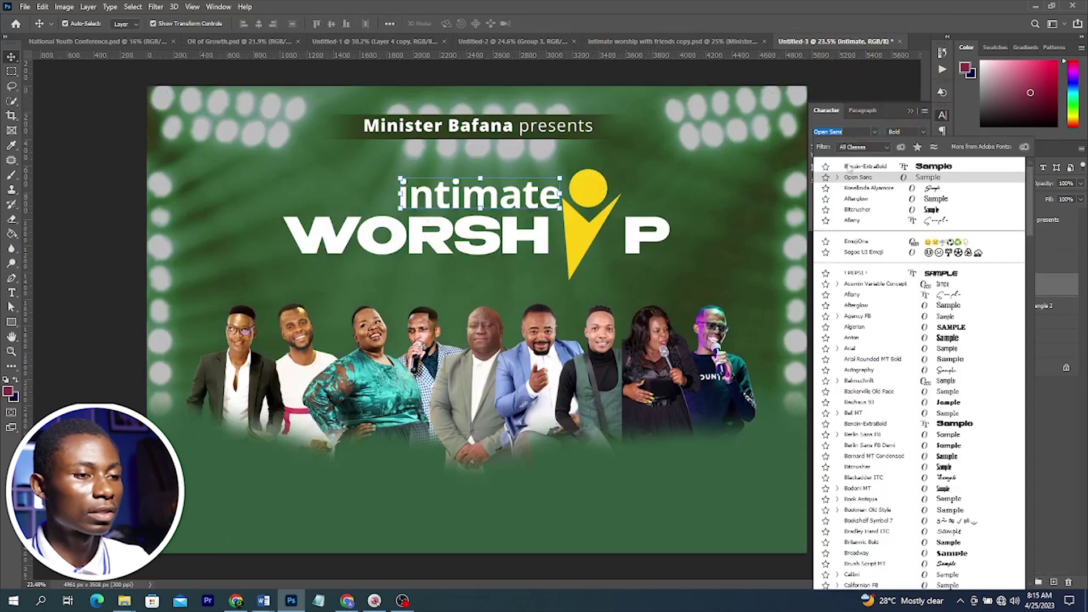
click(856, 166)
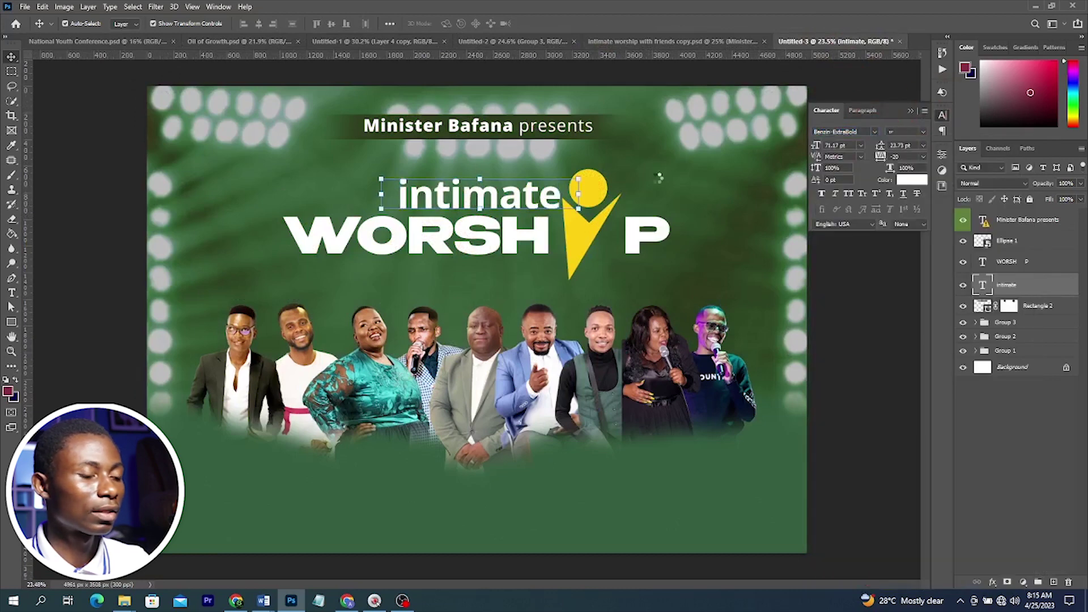
Center the "intimate" and WORSHIP text layers horizontally on the whole canvas
shift+click(477, 241)
key(ctrl+a)
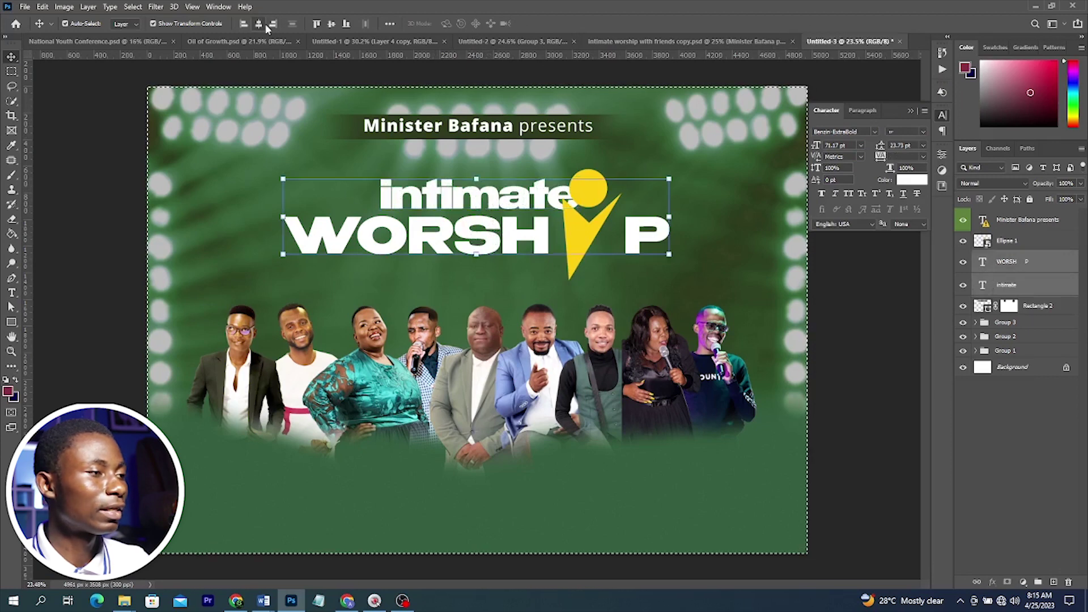
click(261, 24)
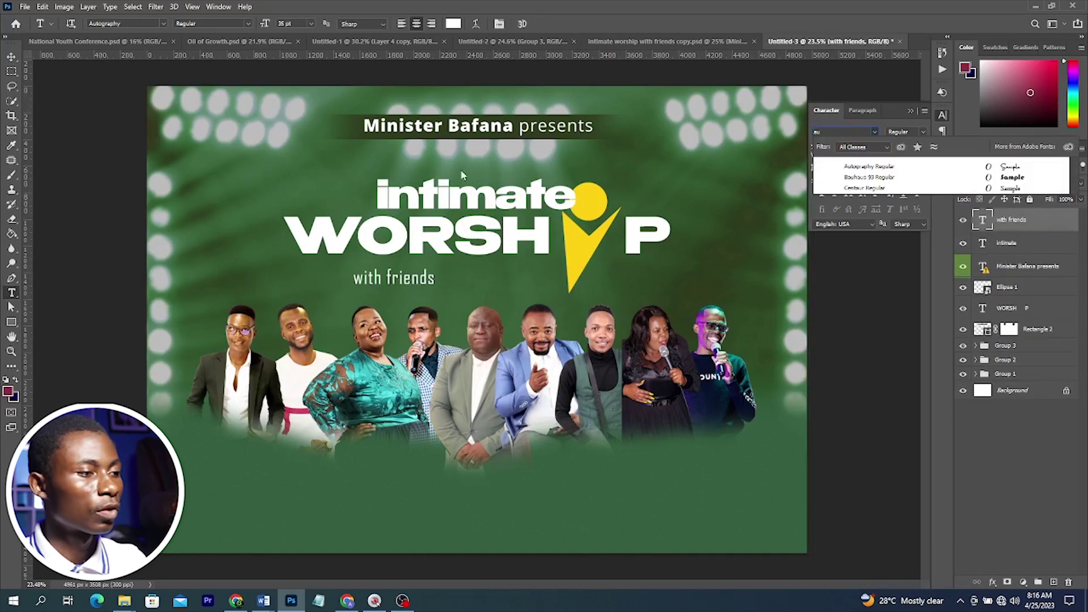
Set the font of the "with friends" text to Autography Regular
key(Down)
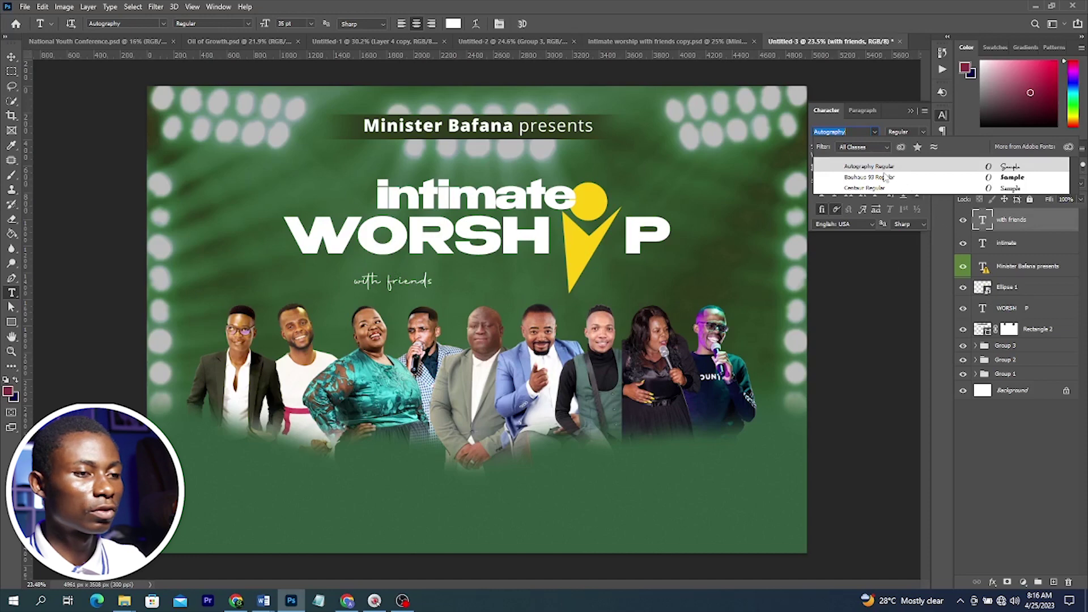
key(Down)
key(Return)
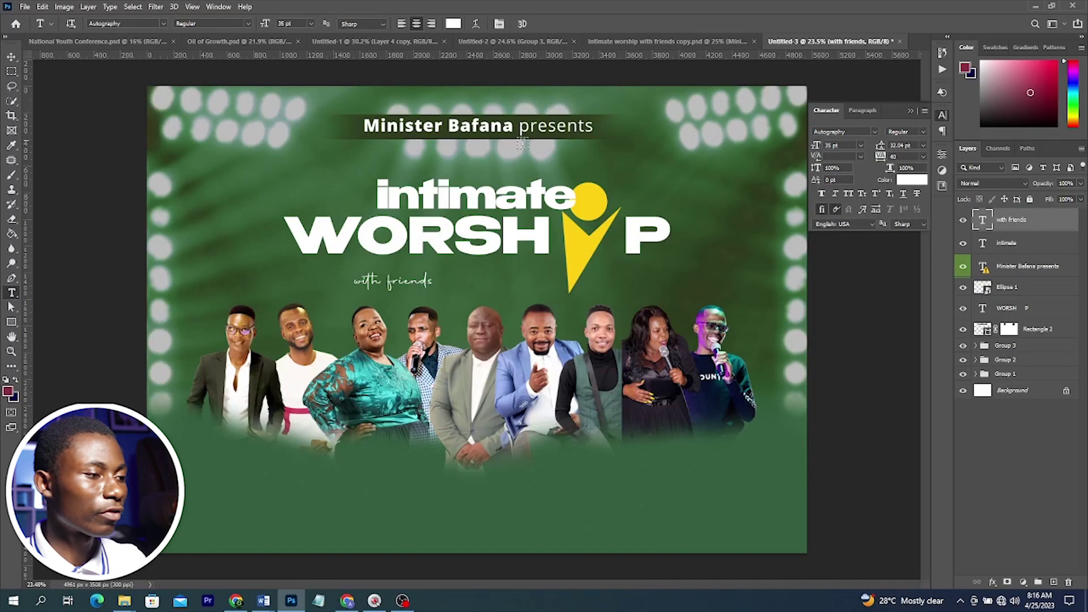
Enlarge the "with friends" text to about 88 pt beneath WORSHIP, ending just before the yellow figure
click(16, 58)
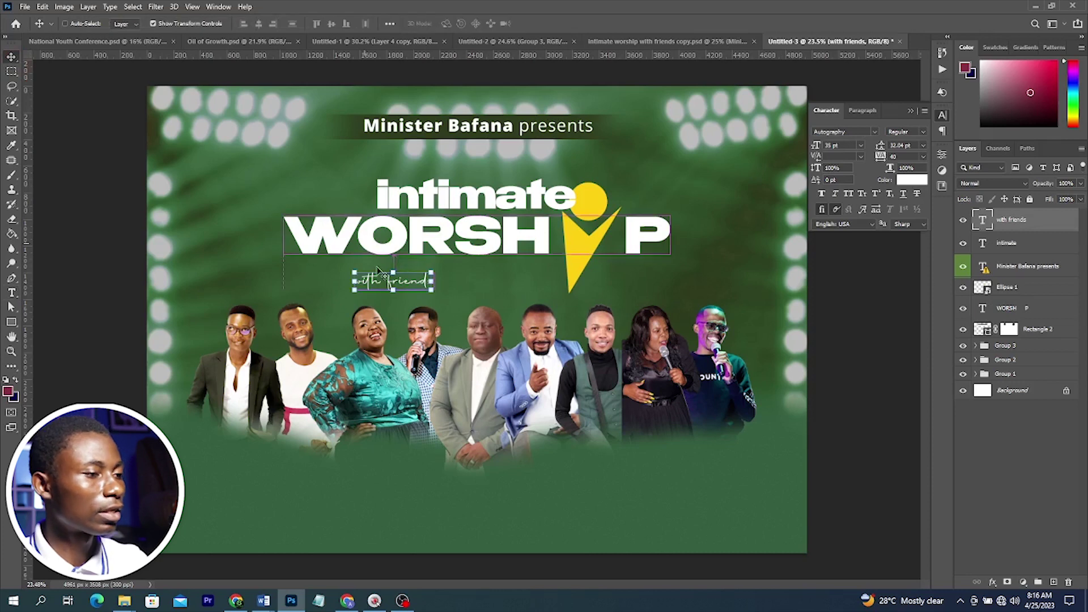
key(ctrl+t)
drag(435, 281, 560, 285)
drag(630, 280, 561, 283)
key(Return)
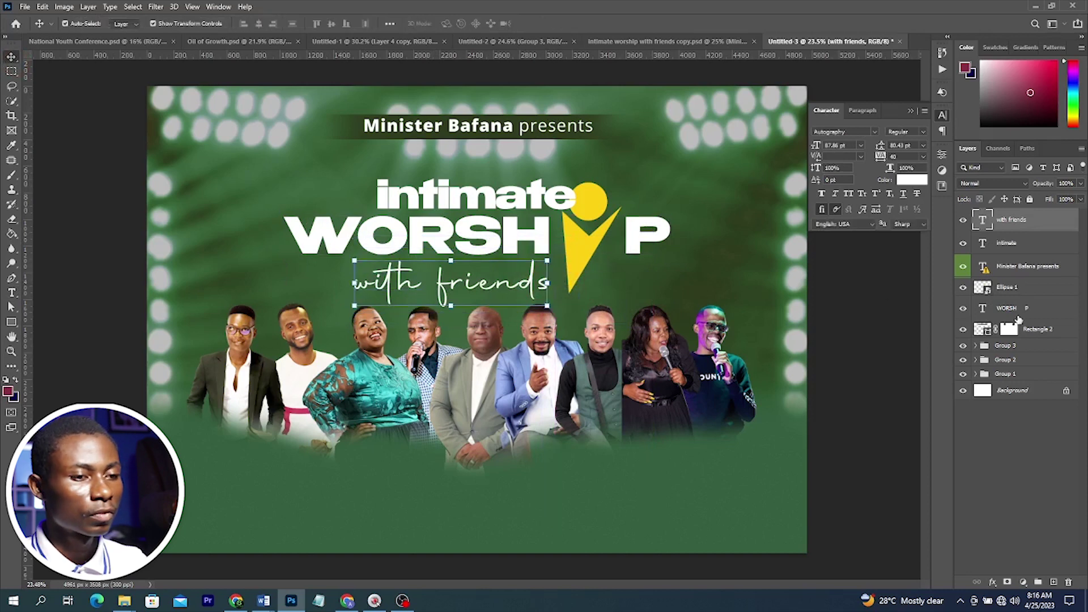
Move the three title texts and the yellow figure up slightly without the presenter line, and group them
shift+click(1019, 309)
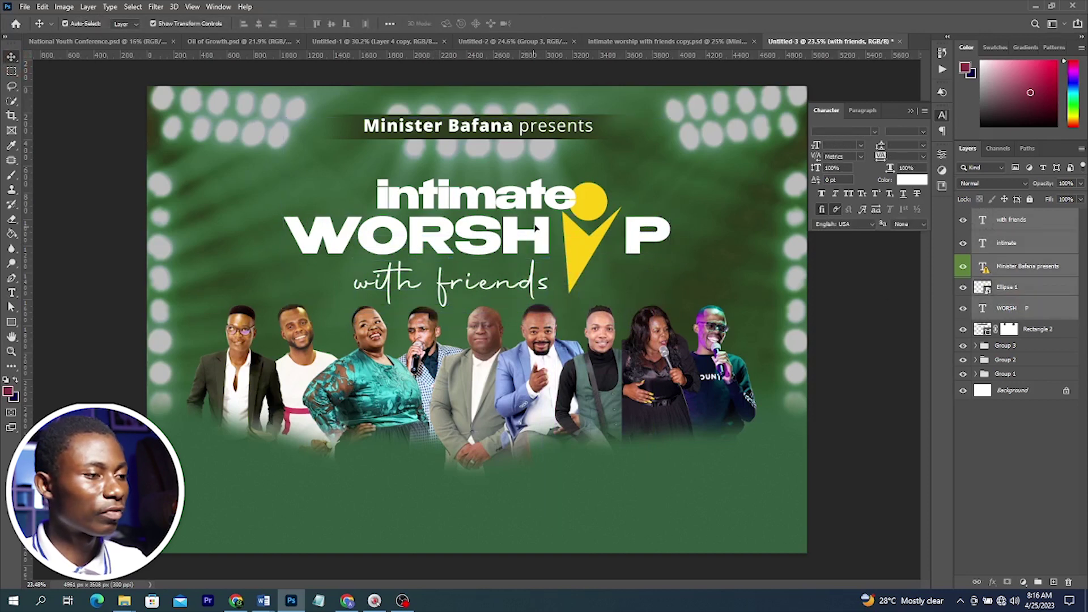
drag(529, 235, 537, 223)
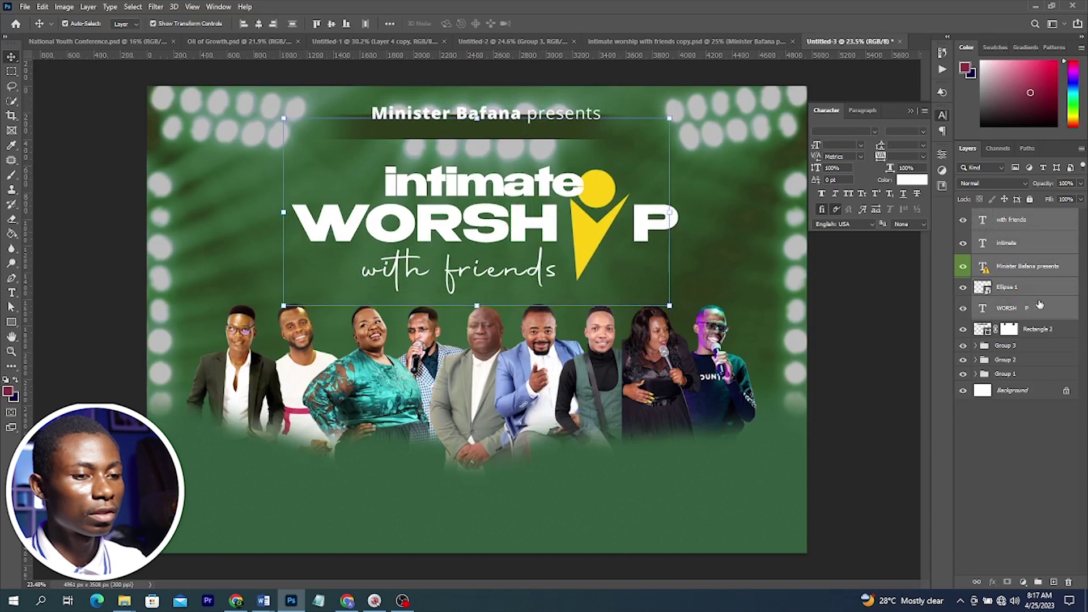
key(ctrl+z)
click(1031, 263)
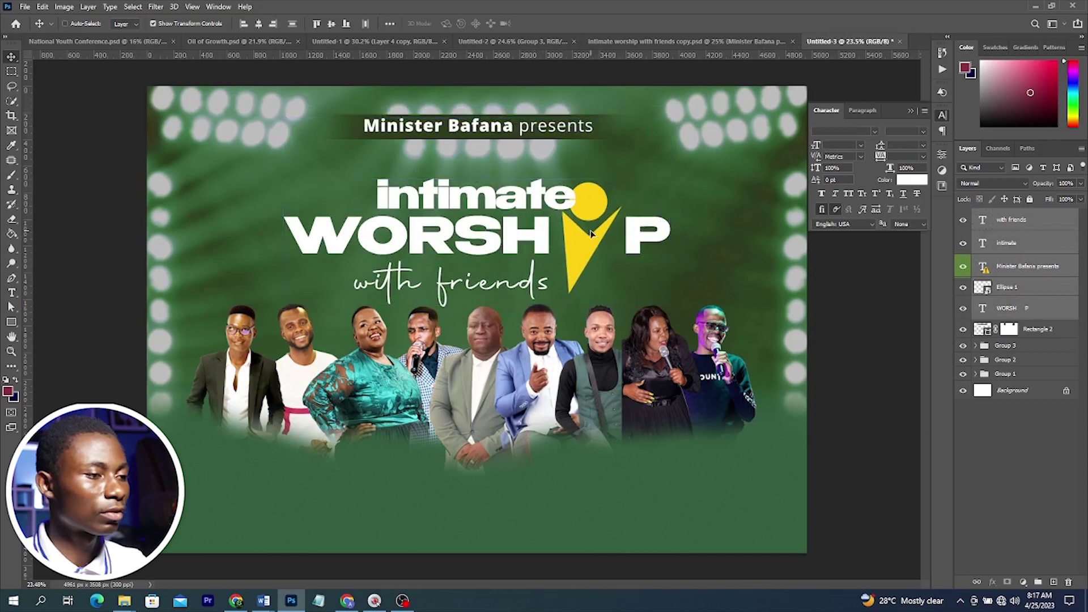
drag(592, 234, 593, 227)
key(ctrl+g)
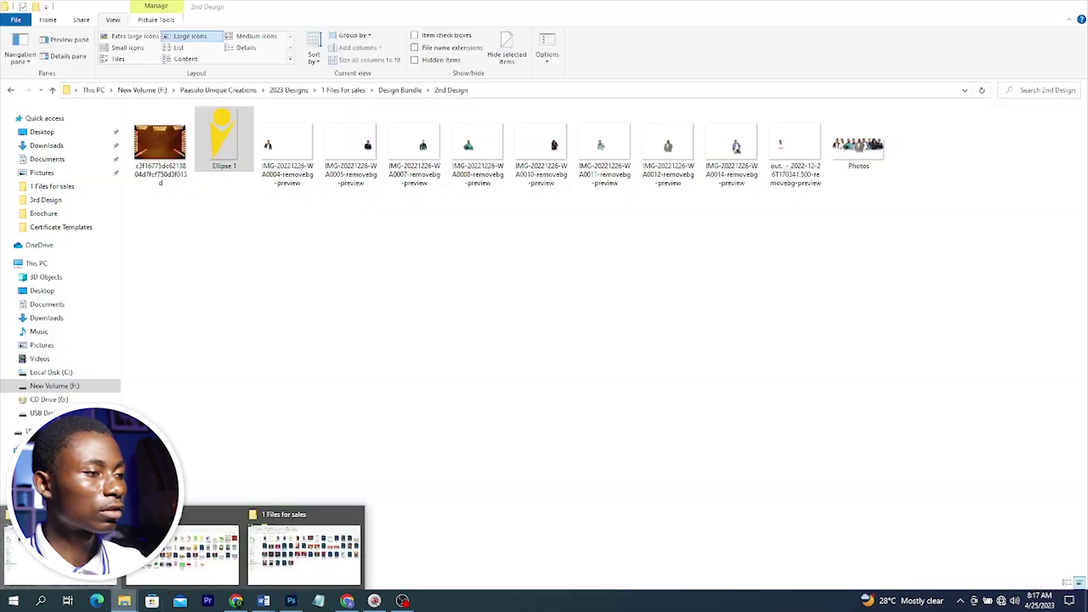
Place the gold texture image from File Explorer's Design Bundle folder into the Untitled-3 flyer at its default size
click(306, 549)
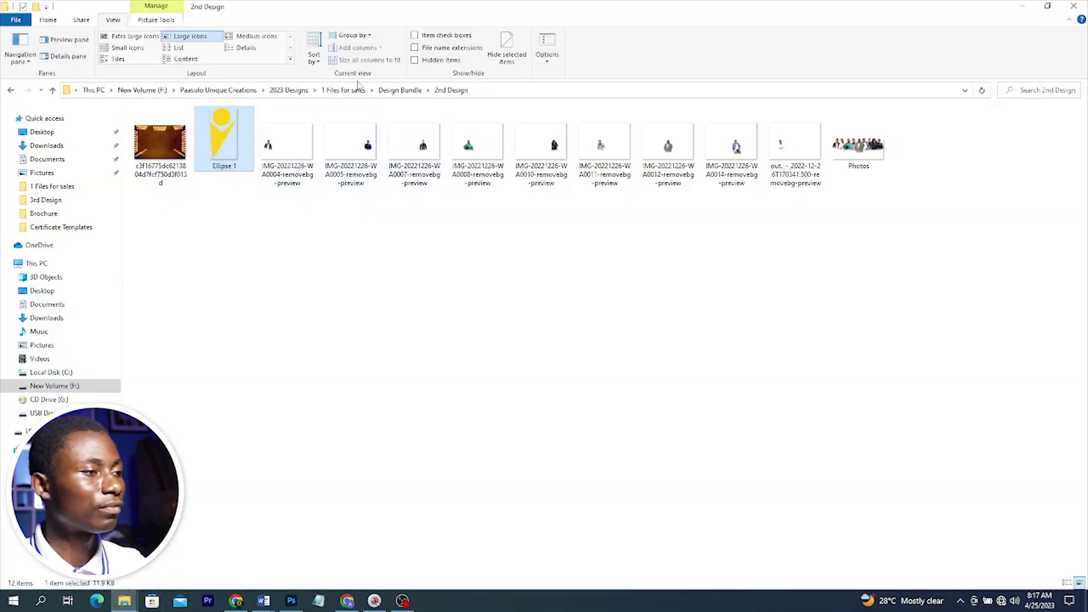
click(386, 92)
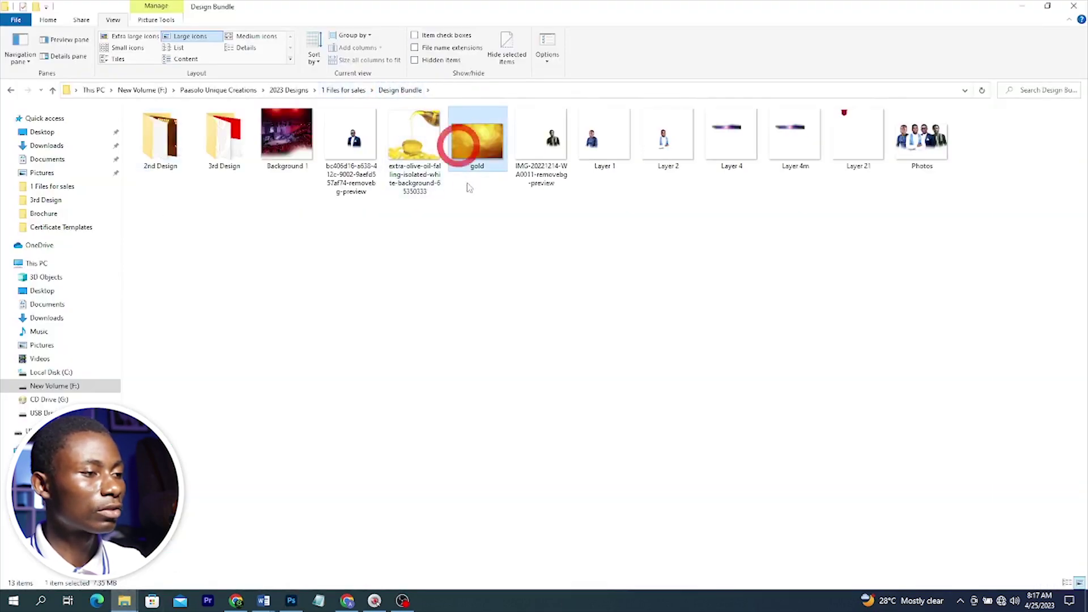
drag(477, 142, 440, 430)
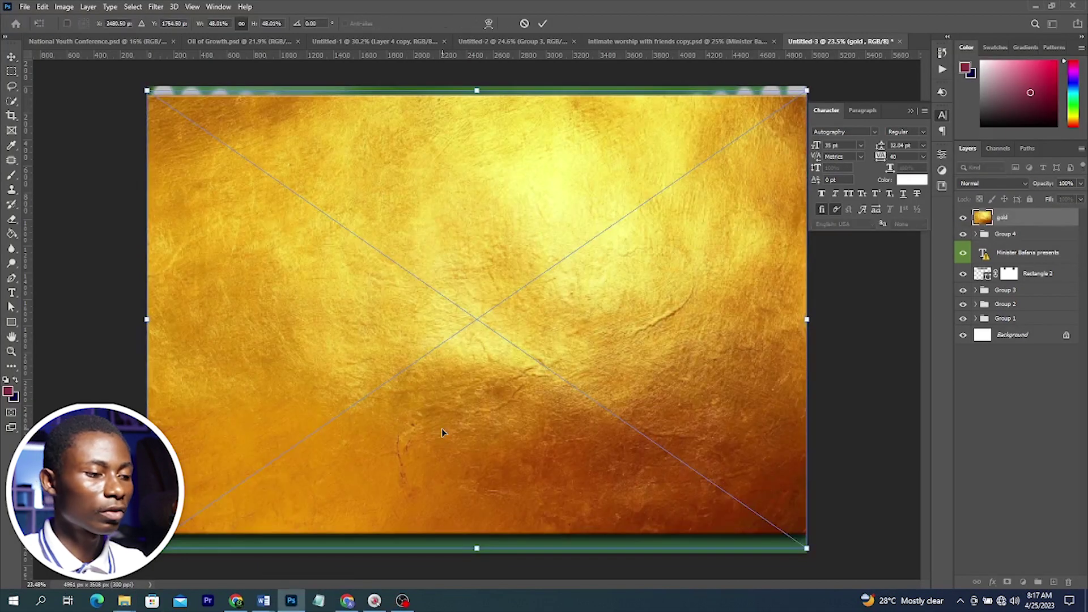
key(Return)
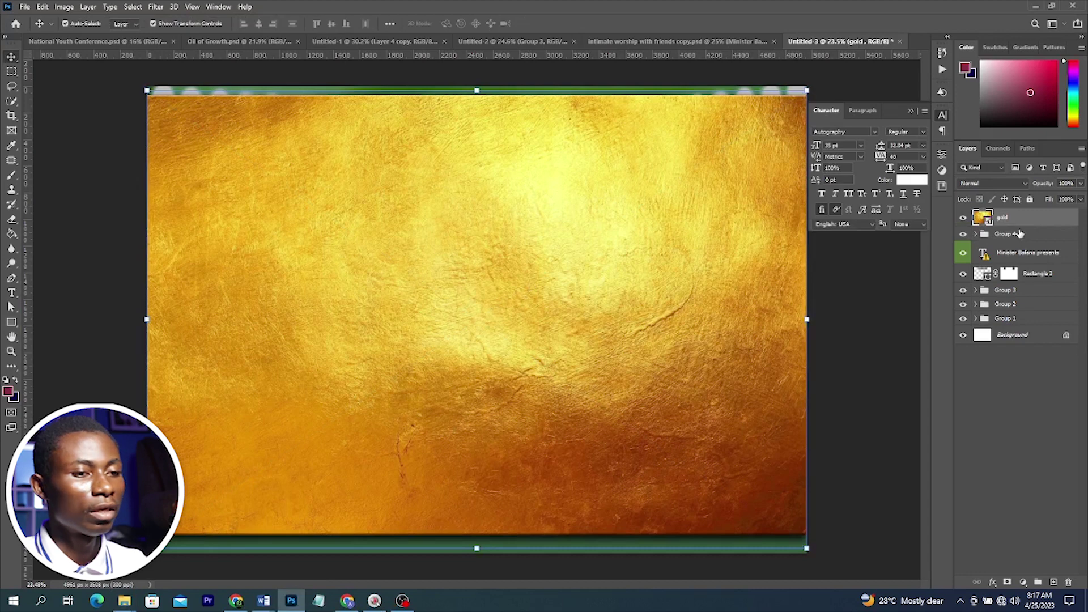
Clip the gold texture to the title group and shift it up and slightly left for a deeper gold tone
right_click(1022, 225)
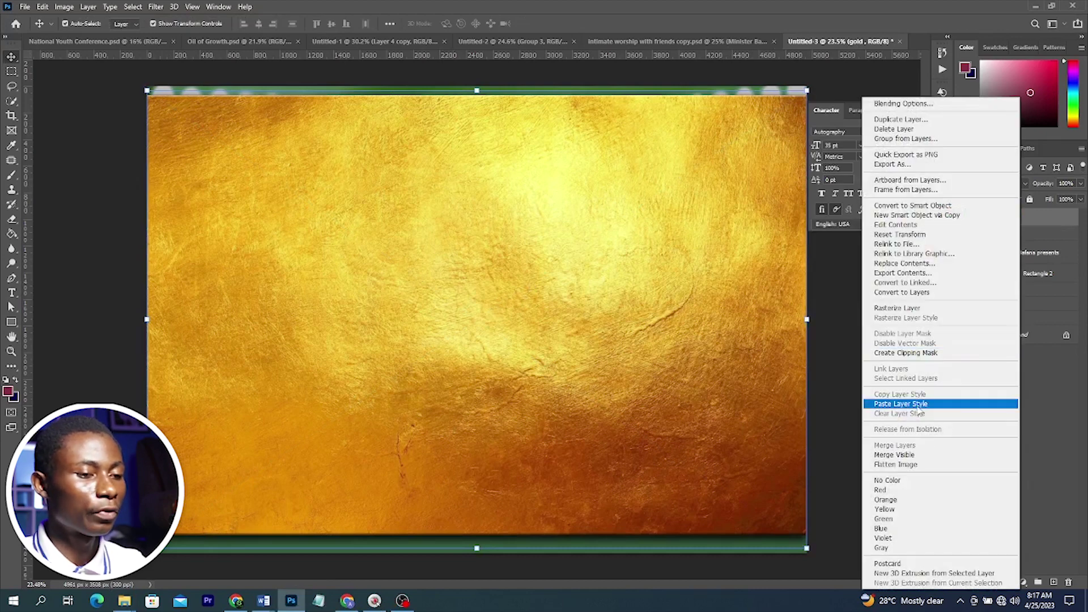
click(922, 353)
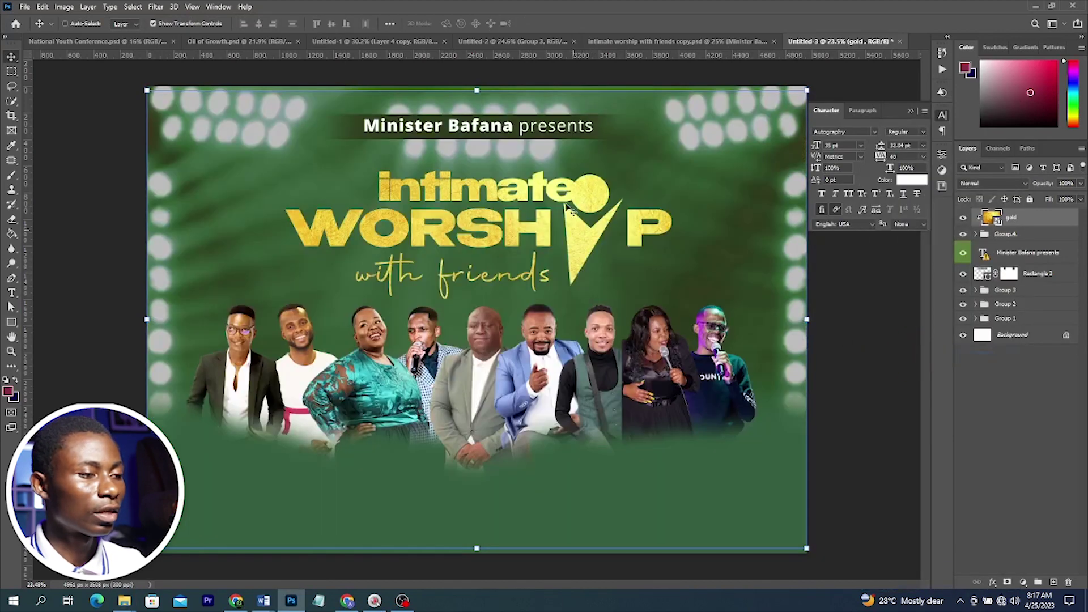
drag(565, 203, 539, 151)
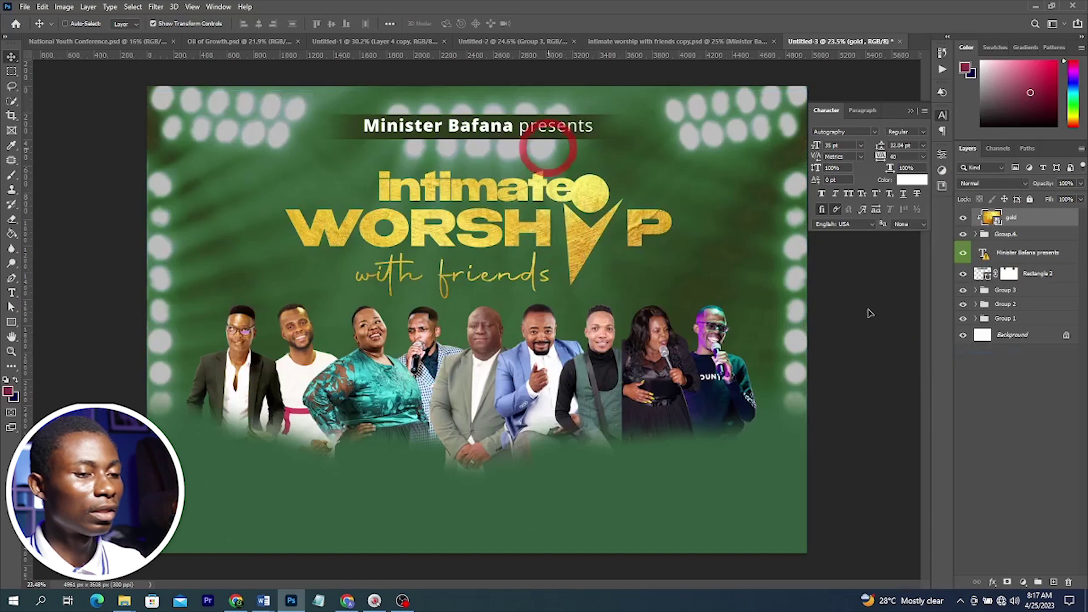
Add a black Multiply drop shadow to the title group with 90° angle, 18 px distance, 3% spread and 29 px size
click(1043, 236)
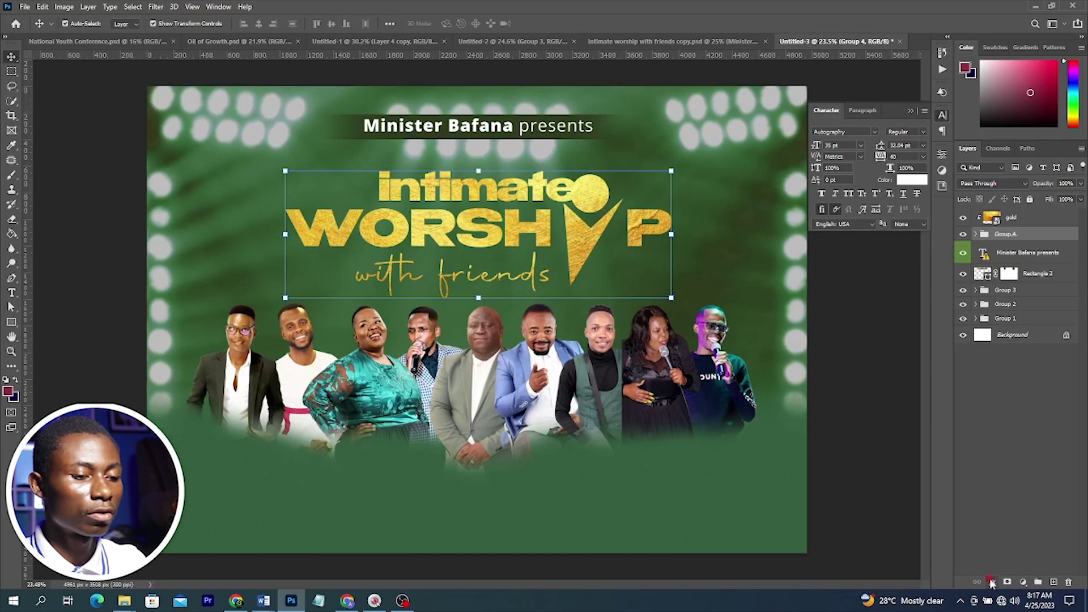
click(991, 582)
click(985, 570)
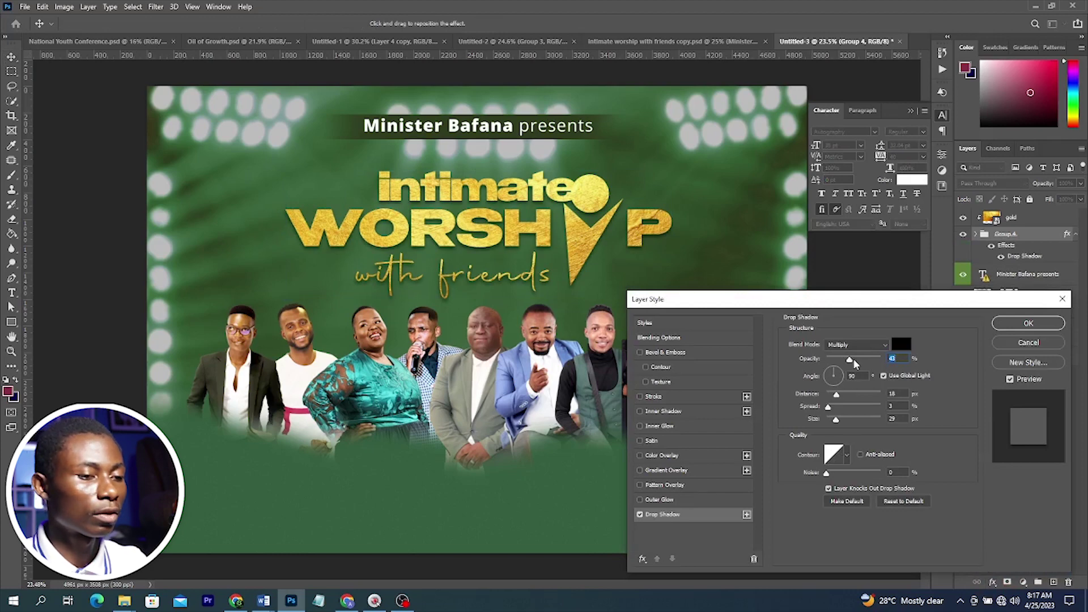
click(1028, 323)
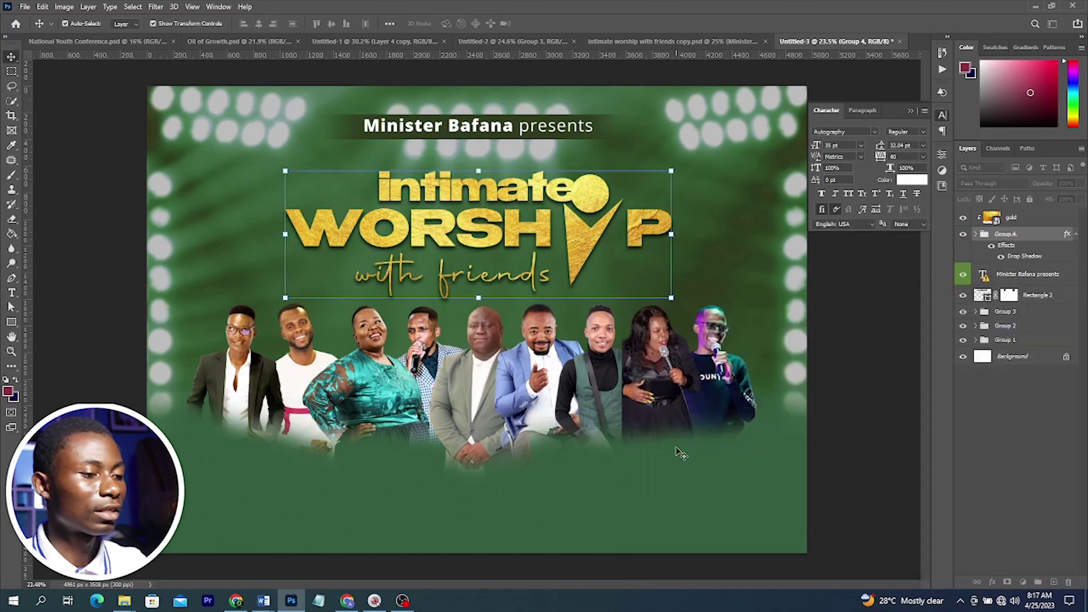
Bring the checked-jacket man forward and the central grey-suited man to the front, and move the photo group down slightly
click(437, 368)
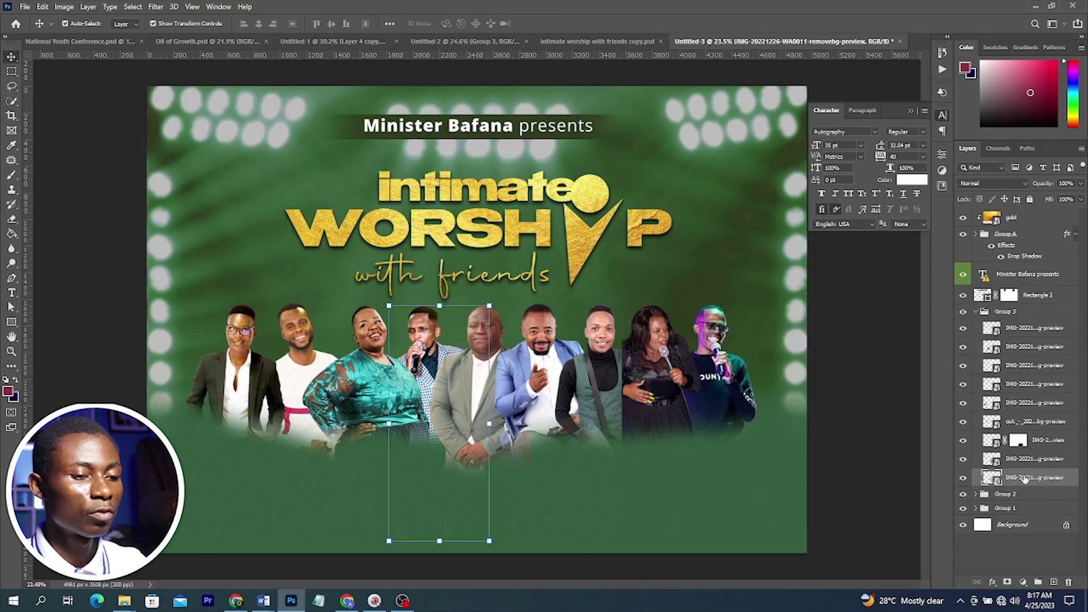
drag(1025, 478, 1027, 403)
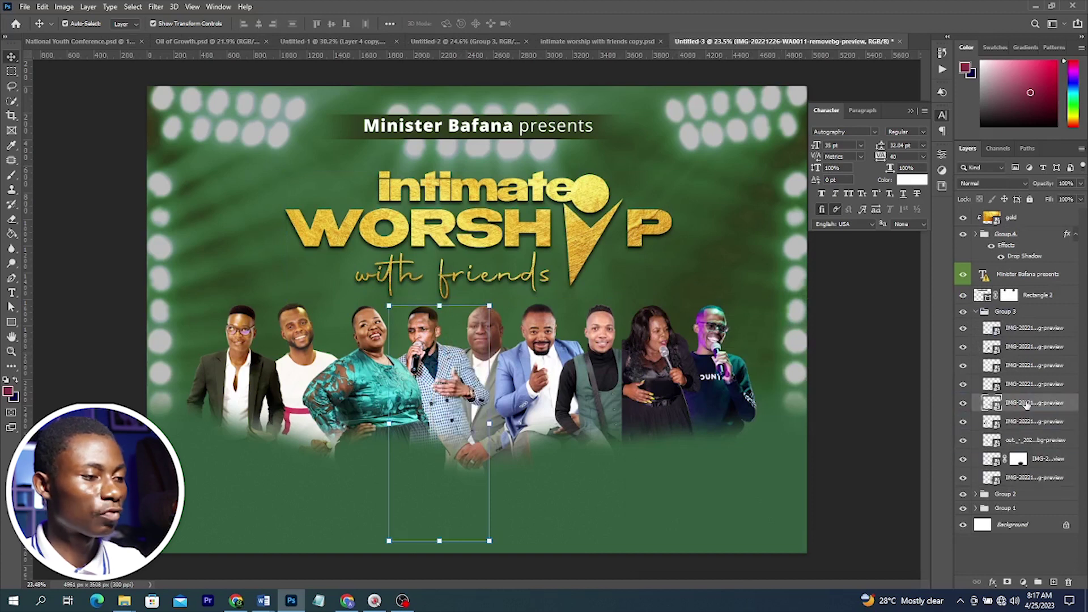
click(486, 337)
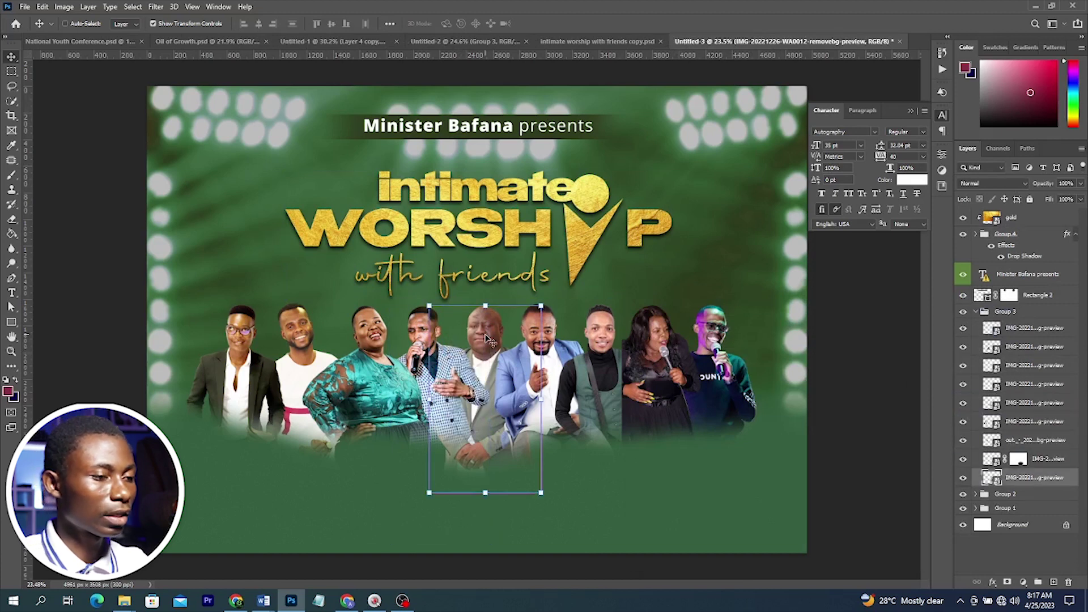
key(ctrl+shift+])
key(alt+])
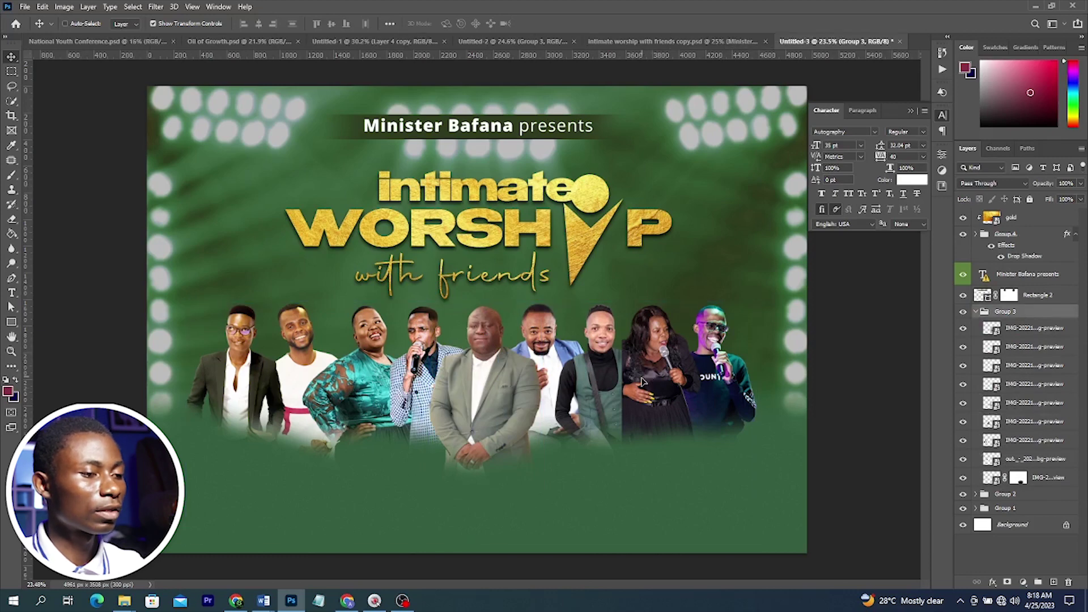
drag(645, 381, 645, 391)
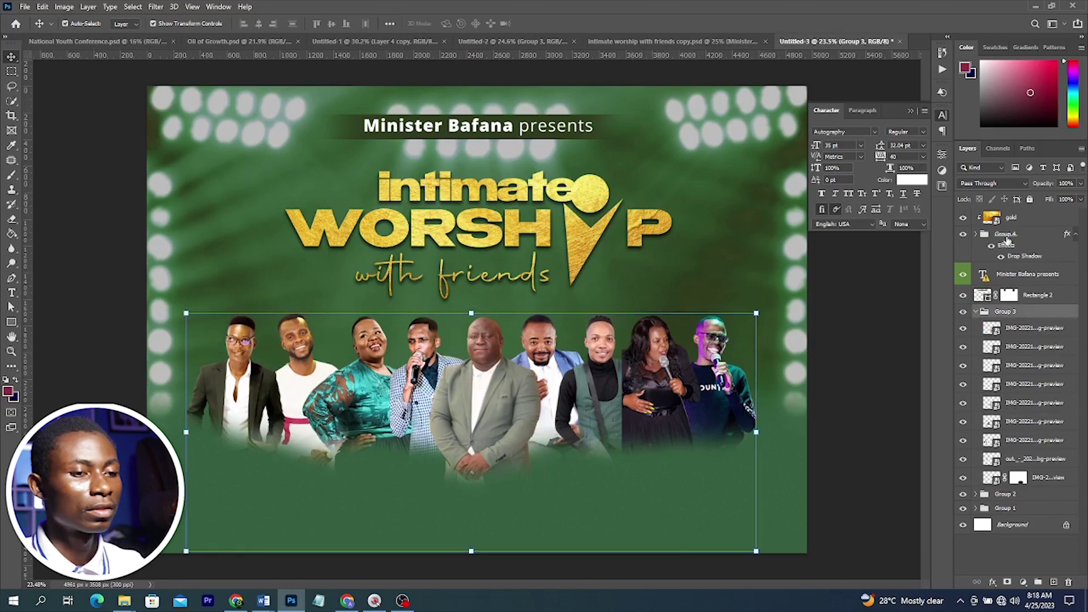
Group the gold texture layer together with the title group, Group 4
click(1006, 234)
shift+click(1011, 217)
key(ctrl+g)
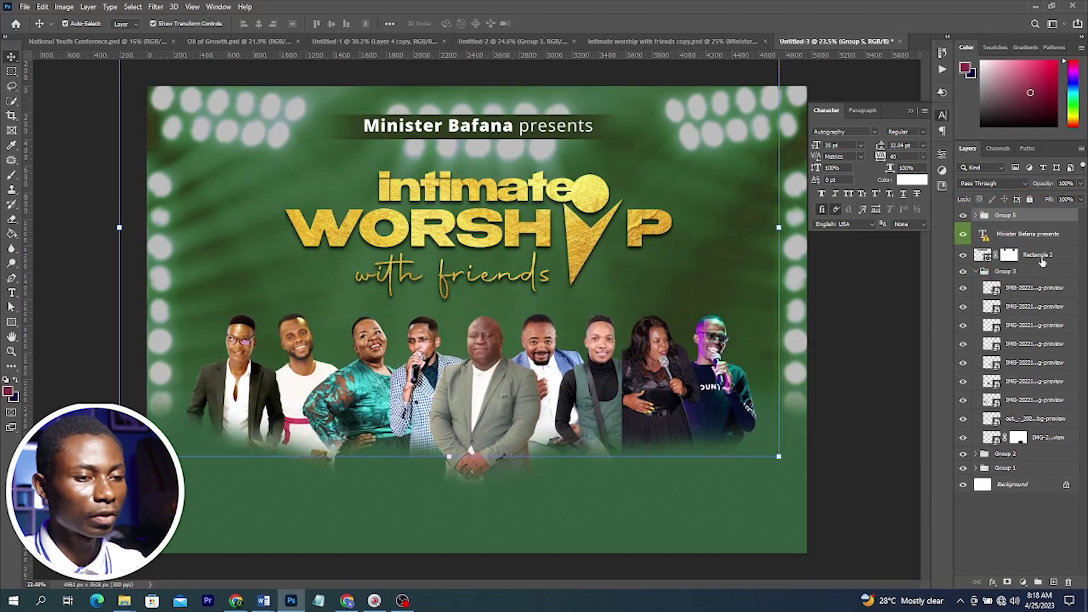
Collapse the character settings and show Group 6 with the artist names, date, venue and time
click(911, 110)
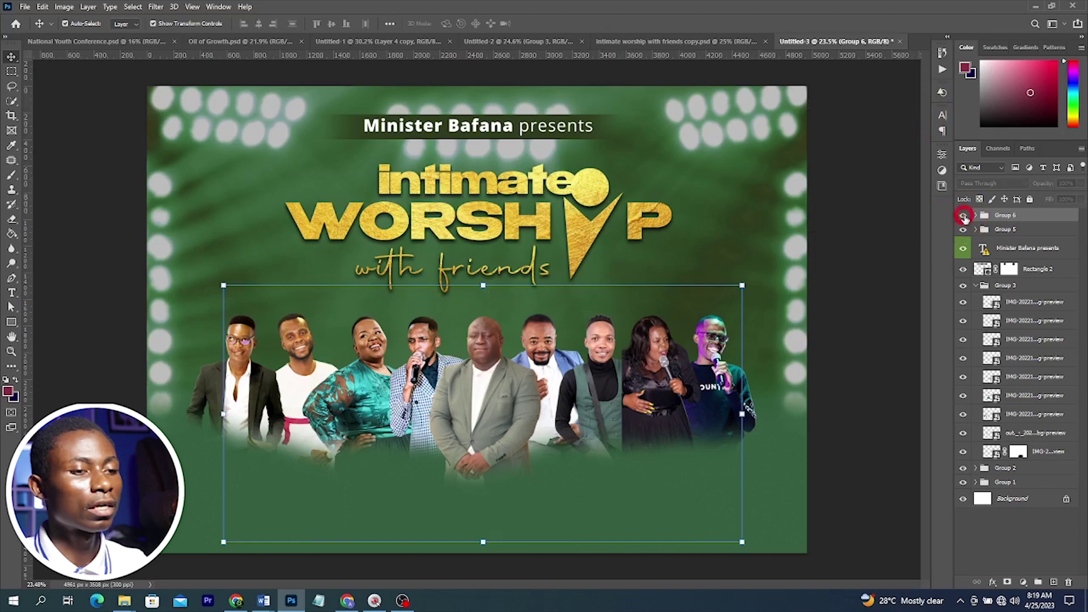
click(963, 216)
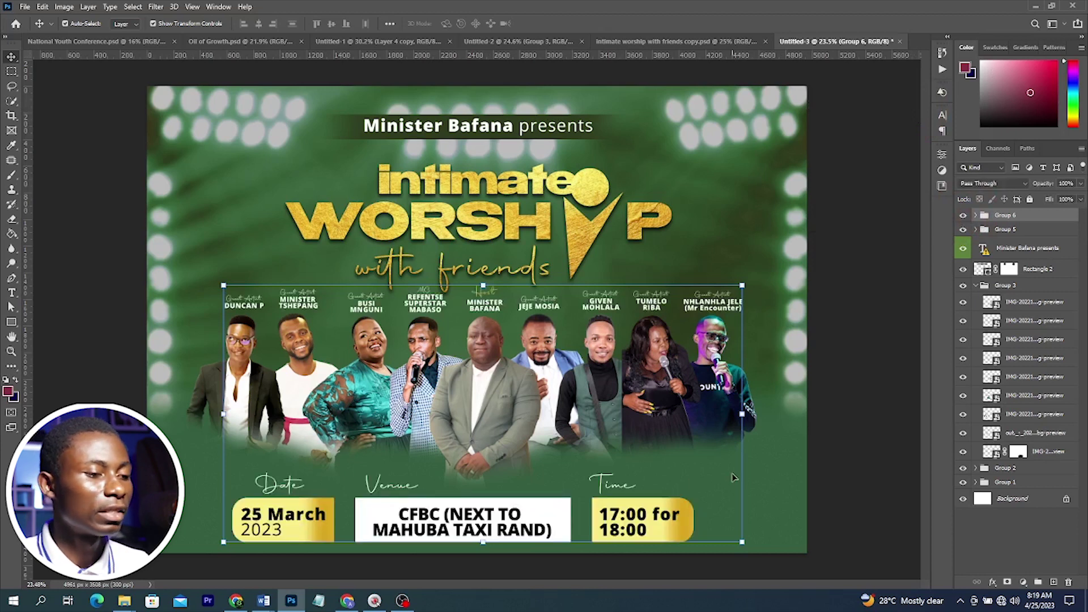